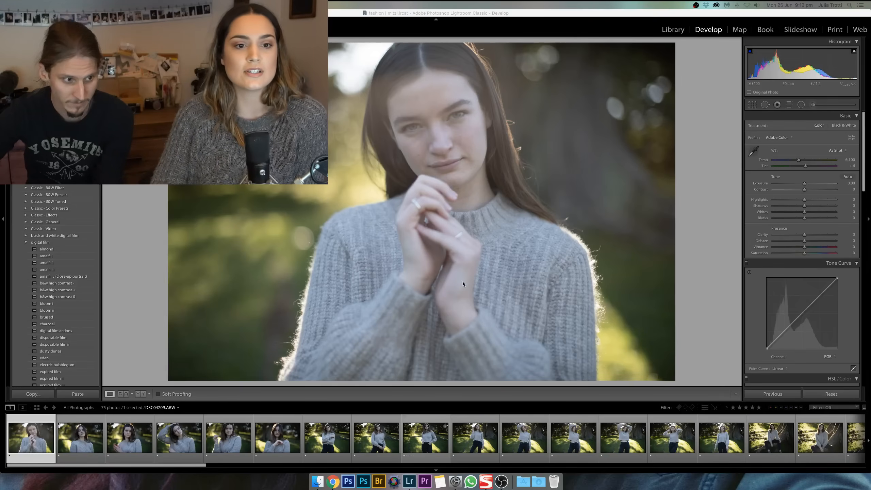
- Raise the first portrait's exposure to +2.10 and synchronize its settings across the first eight photos
{"action": "left_click_drag", "start_coordinate": [803, 183], "coordinate": [819, 185]}
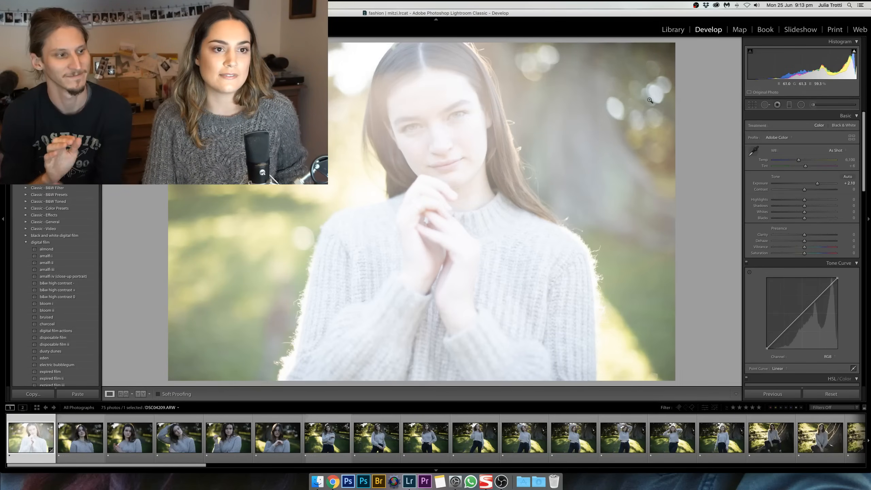
{"action": "left_click", "coordinate": [382, 442], "text": "shift"}
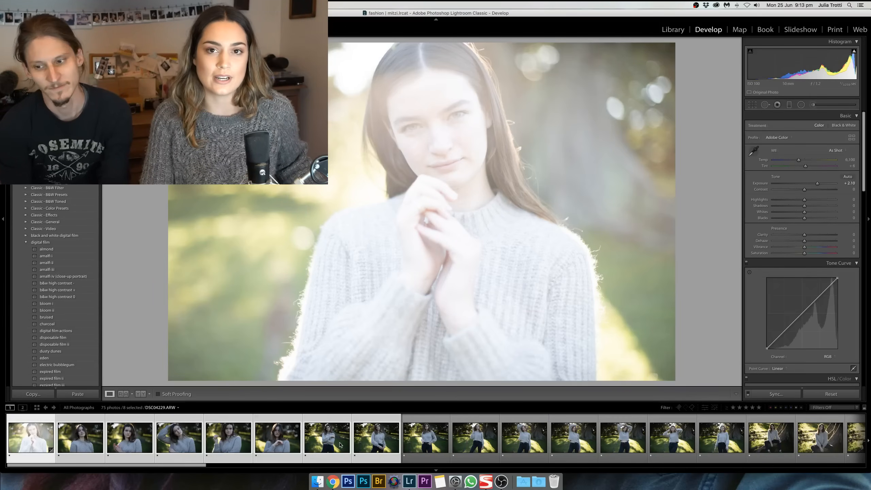
{"action": "left_click", "coordinate": [779, 395]}
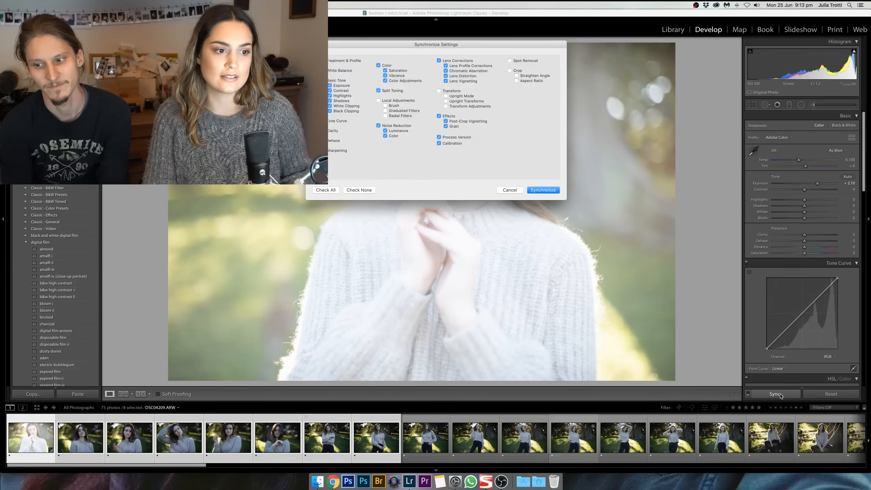
{"action": "key", "text": "Return"}
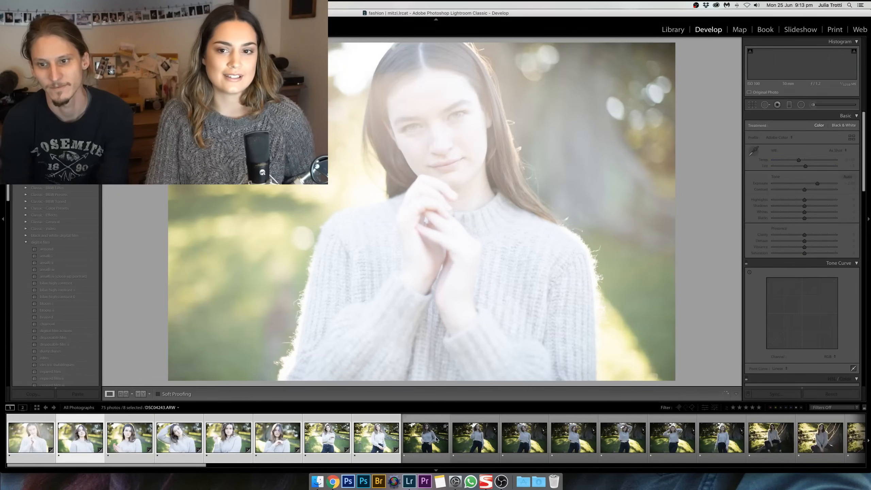
{"action": "key", "text": "Right"}
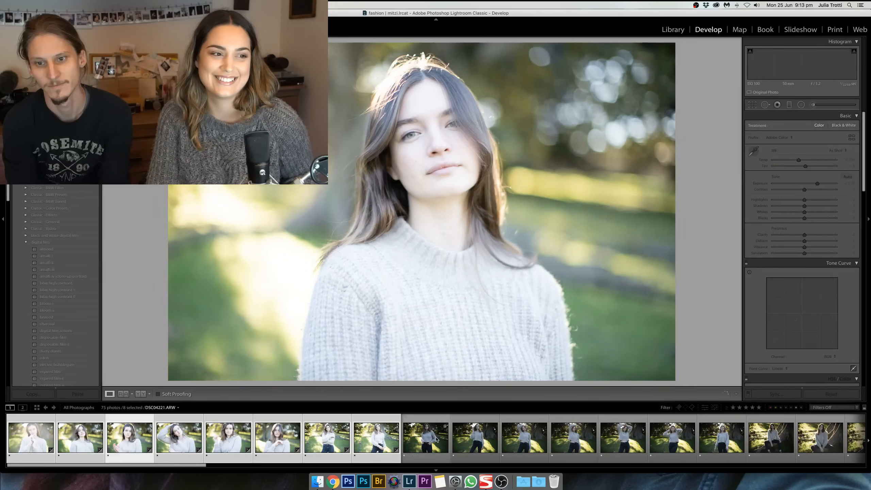
- Undo the synchronization and the multi-photo selection, and reset the first portrait's exposure to 0
{"action": "key", "text": "super+z"}
{"action": "key", "text": "super+z"}
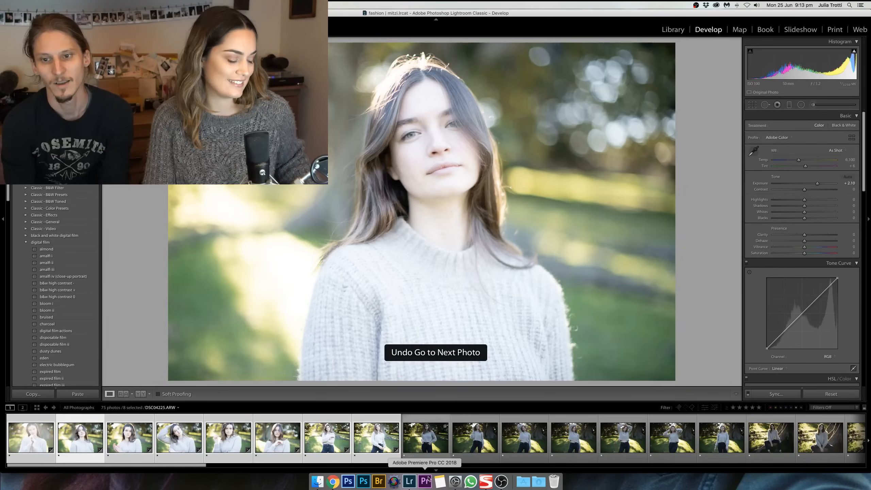
{"action": "key", "text": "super+z"}
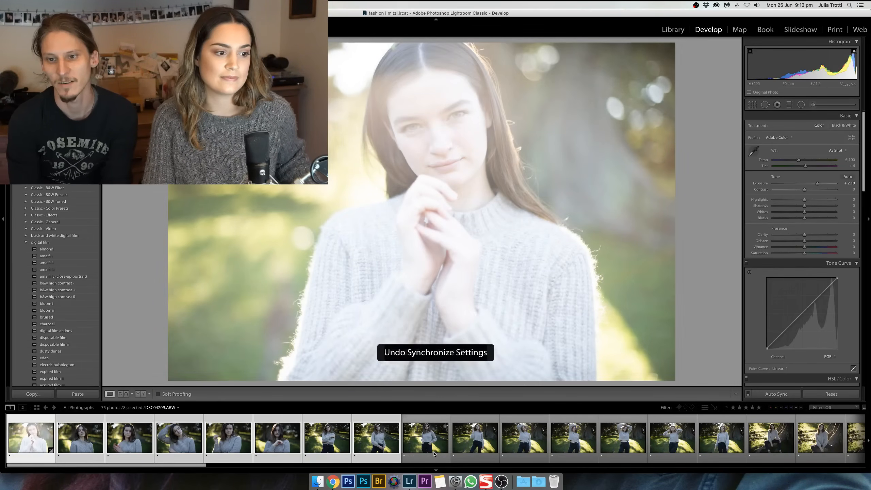
{"action": "key", "text": "super+z"}
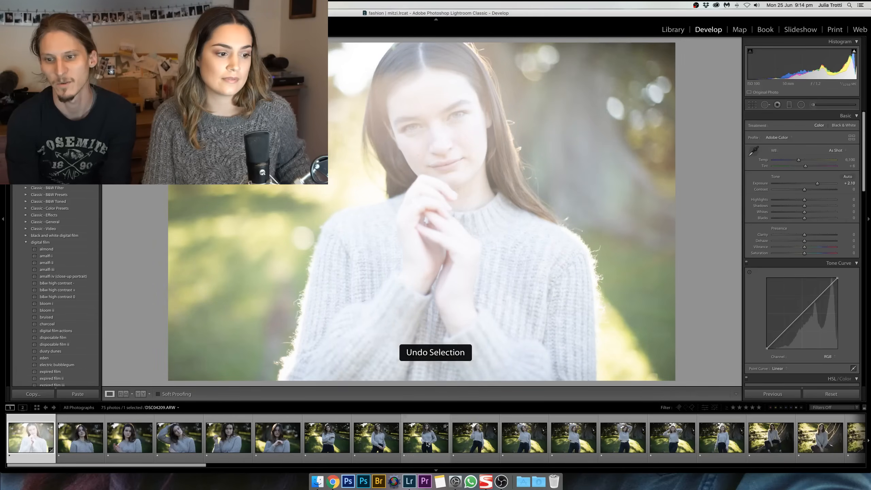
{"action": "double_click", "coordinate": [817, 183]}
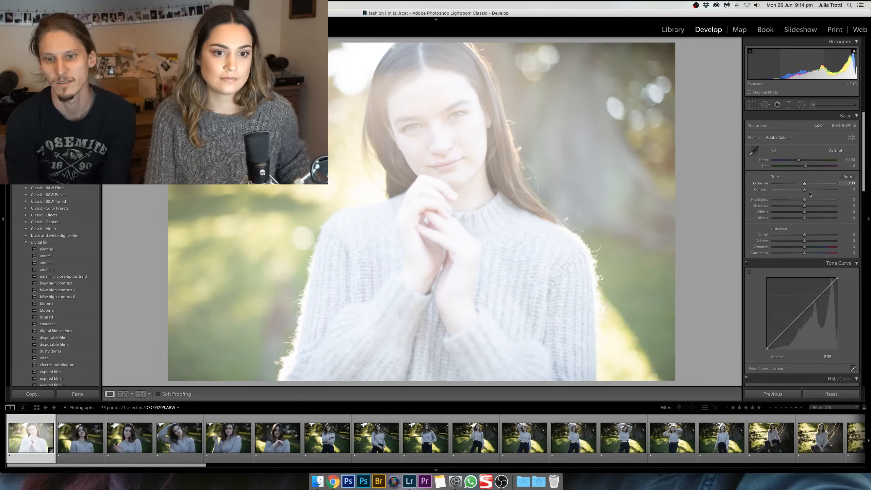
{"action": "left_click", "coordinate": [428, 443]}
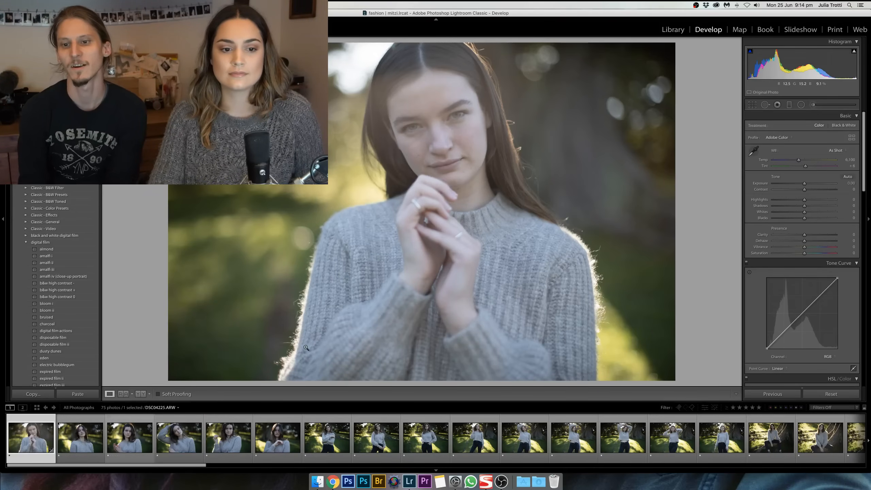
- Lift the black point of the RGB tone curve and add a nearby point that pulls the shadows down
{"action": "scroll", "coordinate": [771, 298], "scroll_direction": "down", "scroll_amount": 3}
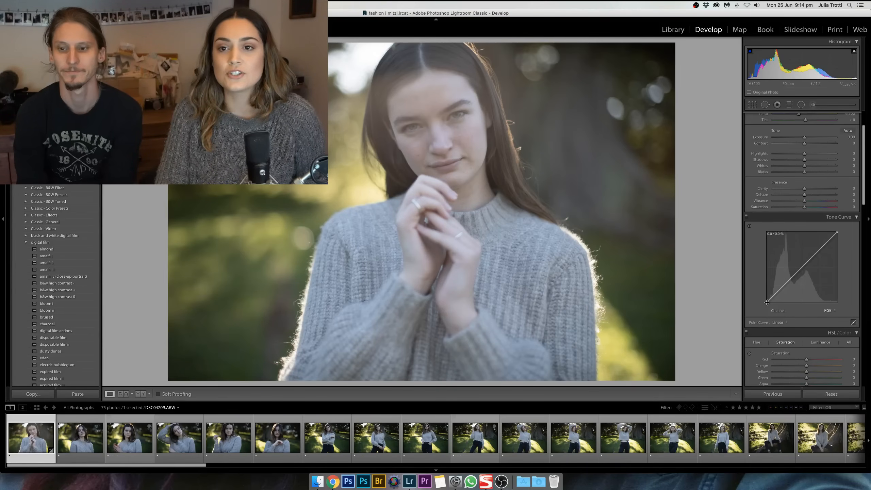
{"action": "left_click_drag", "start_coordinate": [767, 302], "coordinate": [763, 298]}
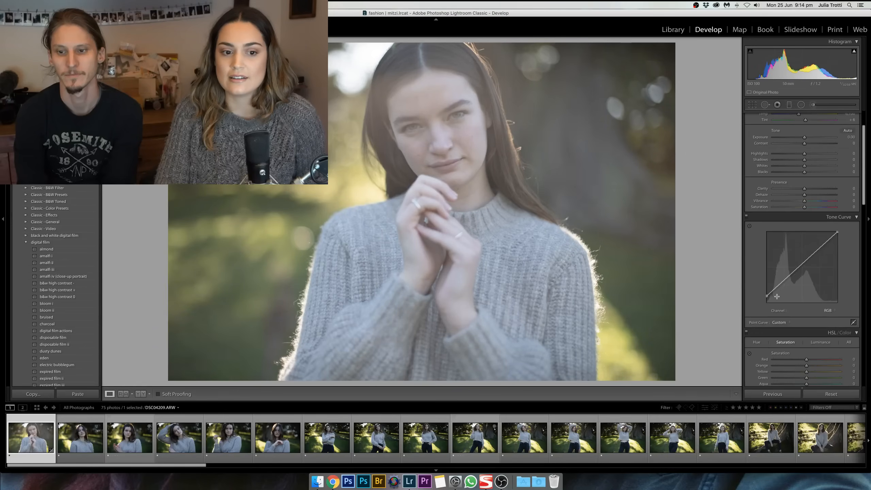
{"action": "left_click_drag", "start_coordinate": [776, 289], "coordinate": [777, 292]}
{"action": "left_click_drag", "start_coordinate": [777, 291], "coordinate": [776, 290]}
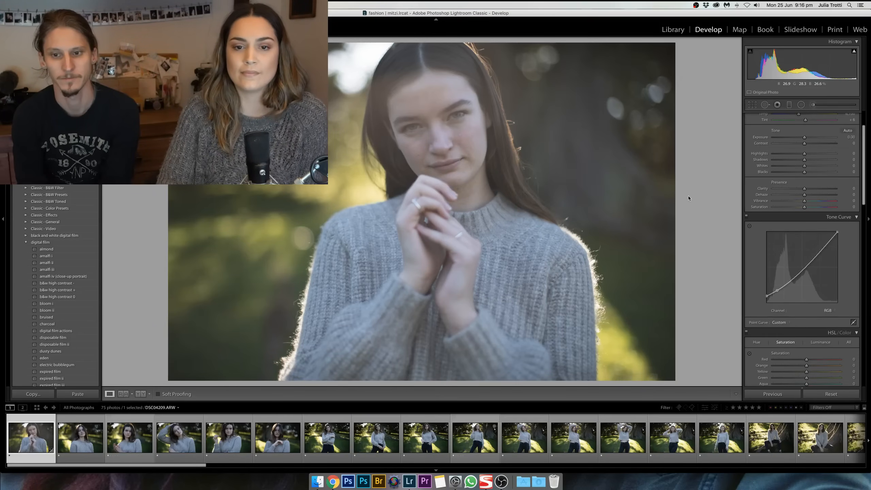
- Shape the RGB tone curve's midtone and highlight points and lower its white point slightly
{"action": "left_click_drag", "start_coordinate": [797, 274], "coordinate": [797, 270]}
{"action": "left_click_drag", "start_coordinate": [839, 234], "coordinate": [843, 236]}
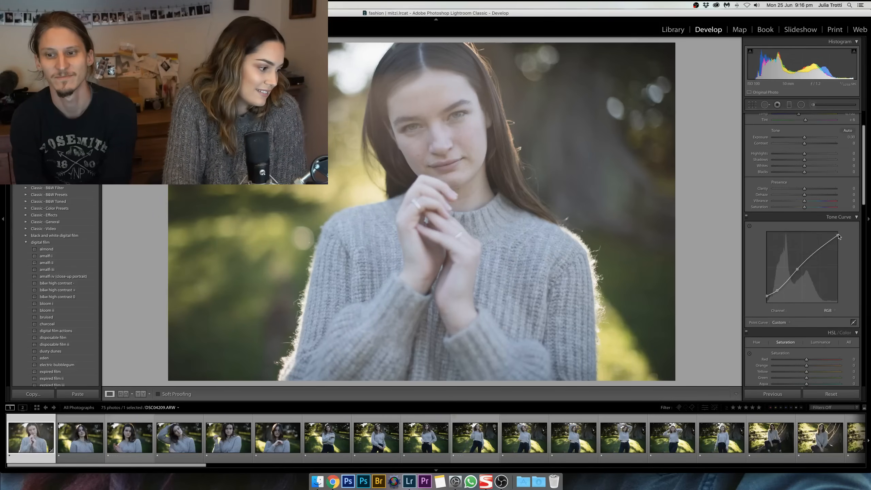
{"action": "scroll", "coordinate": [837, 236], "scroll_direction": "up", "scroll_amount": 1}
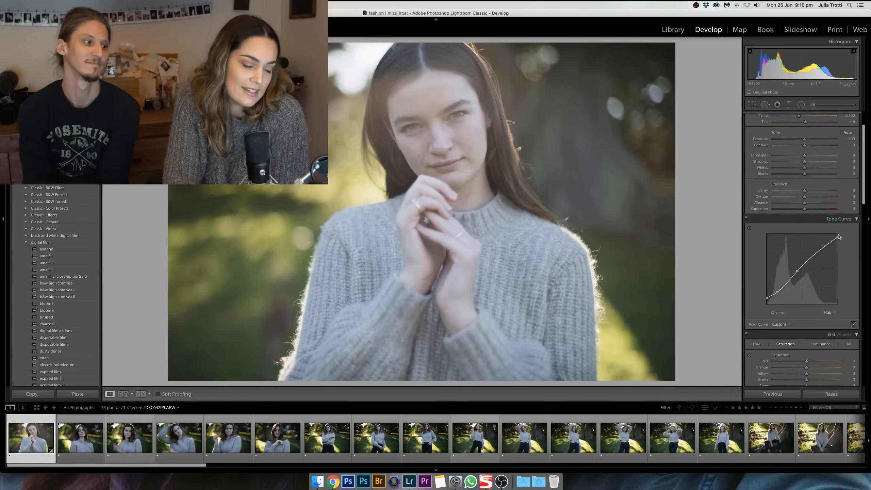
{"action": "scroll", "coordinate": [838, 237], "scroll_direction": "down", "scroll_amount": 1}
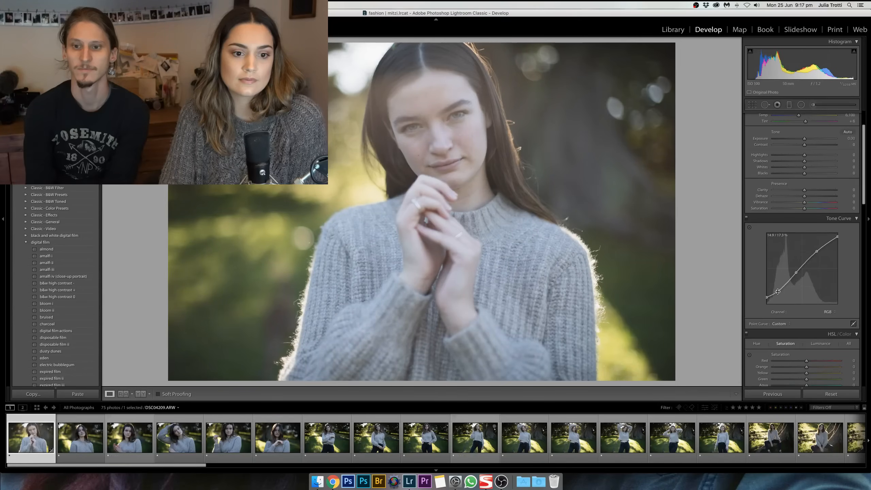
{"action": "left_click_drag", "start_coordinate": [796, 272], "coordinate": [796, 275]}
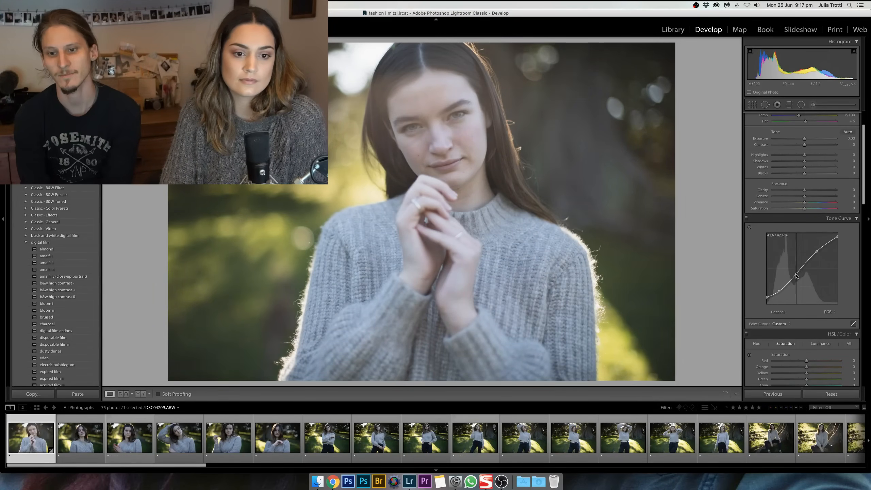
{"action": "left_click", "coordinate": [816, 251]}
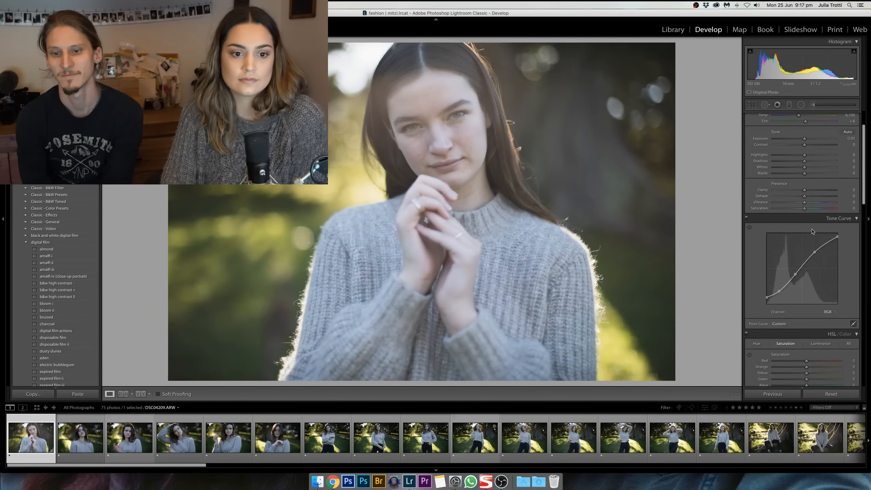
- Set the sharpening amount to 84 and its radius to 1.5
{"action": "scroll", "coordinate": [813, 231], "scroll_direction": "down", "scroll_amount": 3}
{"action": "scroll", "coordinate": [813, 231], "scroll_direction": "down", "scroll_amount": 3}
{"action": "mouse_move", "coordinate": [789, 267]}
{"action": "left_mouse_down"}
{"action": "mouse_move", "coordinate": [809, 267]}
{"action": "mouse_move", "coordinate": [796, 274]}
{"action": "left_mouse_up"}
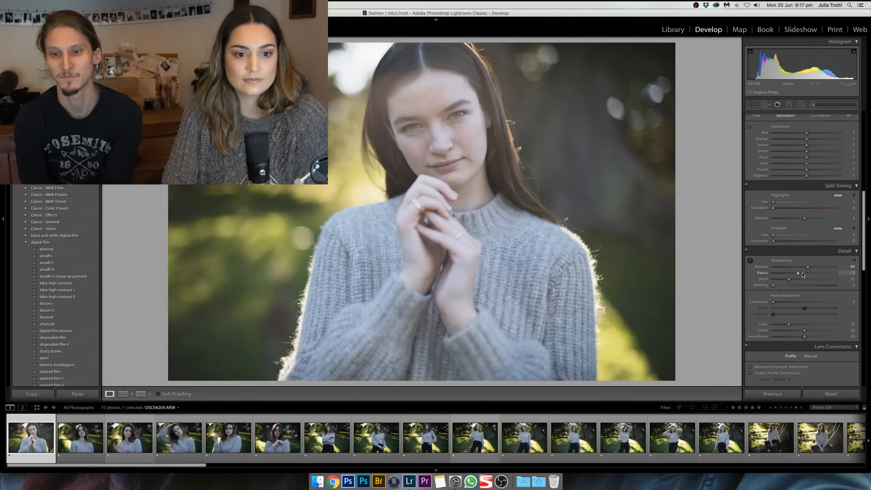
- Split-tone the highlights with hue 47 and saturation 27
{"action": "scroll", "coordinate": [802, 274], "scroll_direction": "up", "scroll_amount": 1}
{"action": "scroll", "coordinate": [802, 275], "scroll_direction": "up", "scroll_amount": 1}
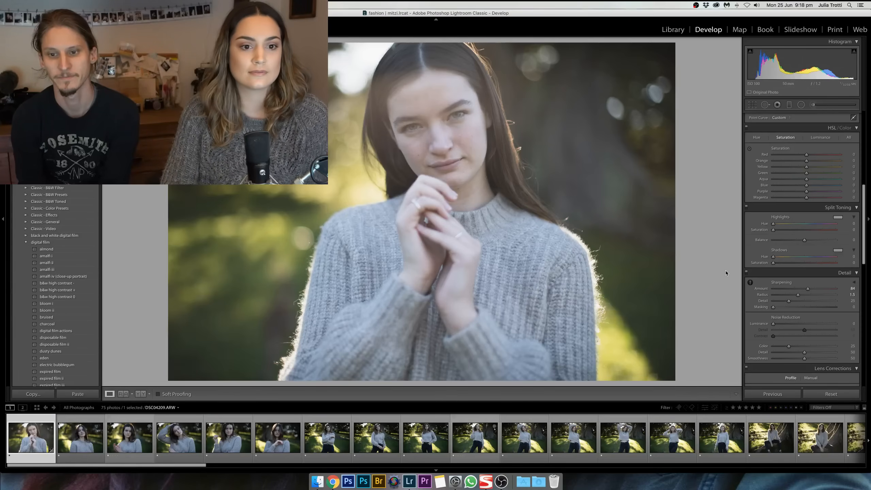
{"action": "left_click", "coordinate": [781, 231]}
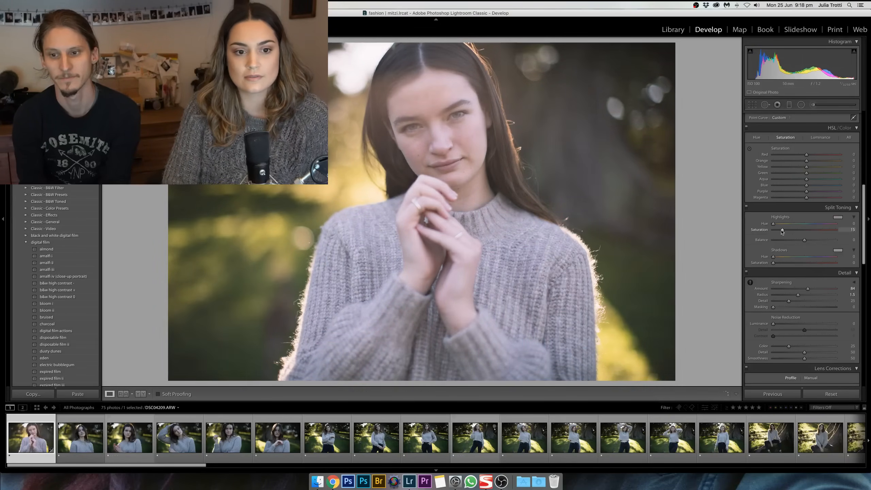
{"action": "left_click_drag", "start_coordinate": [772, 224], "coordinate": [778, 223]}
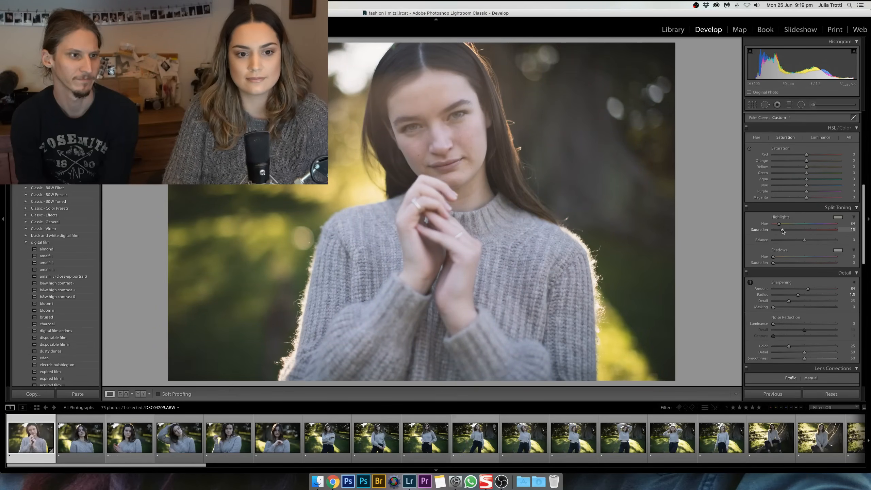
{"action": "left_click_drag", "start_coordinate": [778, 224], "coordinate": [789, 229]}
- Split-tone the shadows with a warm orange hue at saturation 23 and the highlights with hue 202 at saturation 12
{"action": "left_click_drag", "start_coordinate": [773, 263], "coordinate": [782, 264]}
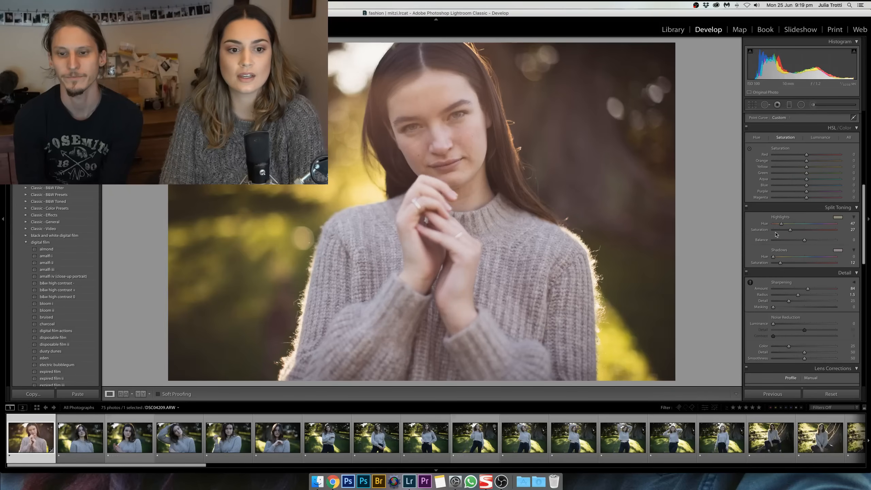
{"action": "left_click_drag", "start_coordinate": [780, 264], "coordinate": [778, 258]}
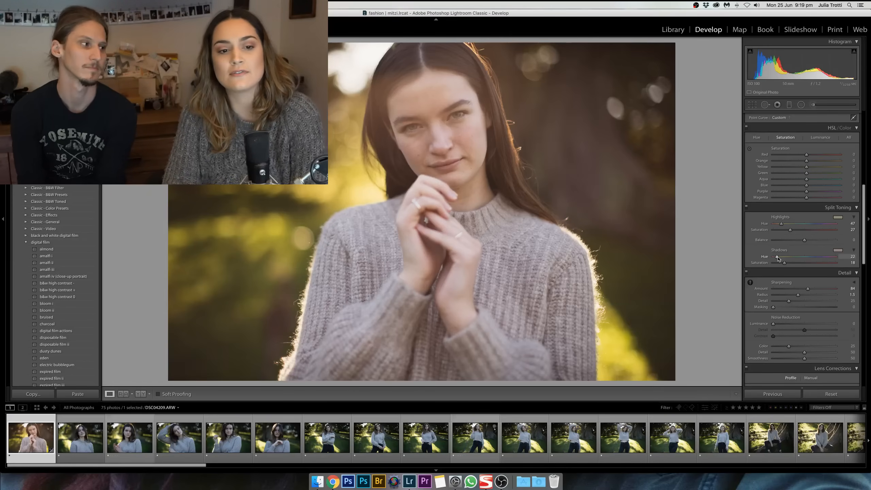
{"action": "left_click_drag", "start_coordinate": [777, 257], "coordinate": [778, 257]}
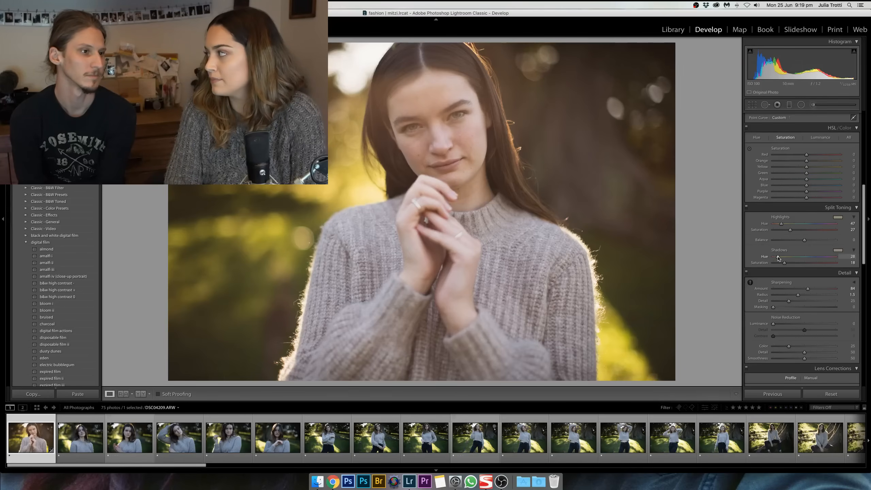
{"action": "mouse_move", "coordinate": [780, 223]}
{"action": "left_mouse_down"}
{"action": "mouse_move", "coordinate": [809, 225]}
{"action": "mouse_move", "coordinate": [778, 233]}
{"action": "left_mouse_up"}
{"action": "left_click_drag", "start_coordinate": [783, 262], "coordinate": [786, 264]}
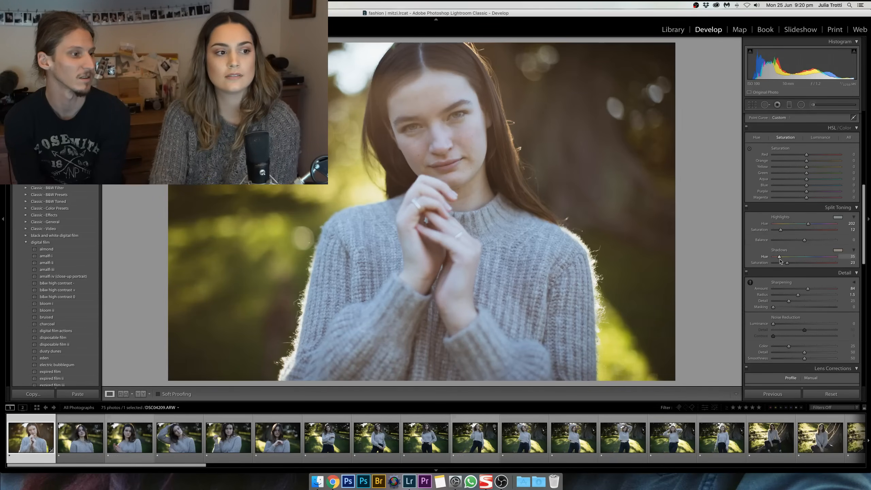
- Fine-tune the existing midtone and highlight points of the RGB tone curve
{"action": "scroll", "coordinate": [802, 260], "scroll_direction": "up", "scroll_amount": 1}
{"action": "scroll", "coordinate": [800, 258], "scroll_direction": "up", "scroll_amount": 10}
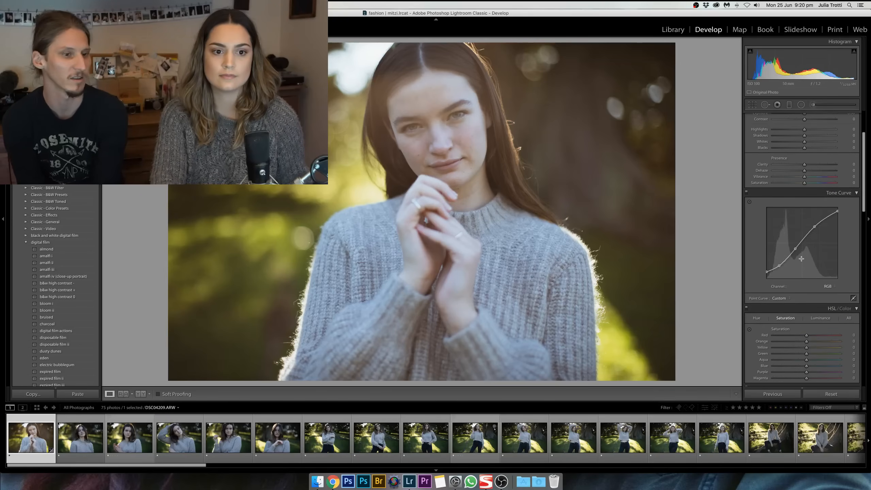
{"action": "left_click_drag", "start_coordinate": [794, 248], "coordinate": [815, 228]}
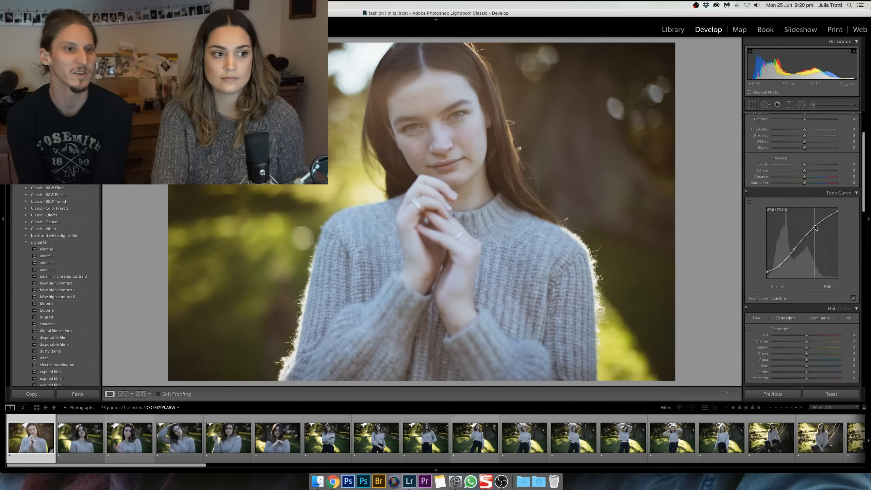
- Set the basic adjustments to temperature 6,129, tint +9, exposure +0.05, contrast +6, highlights -28, shadows +27 and blacks -17
{"action": "scroll", "coordinate": [809, 237], "scroll_direction": "up", "scroll_amount": 5}
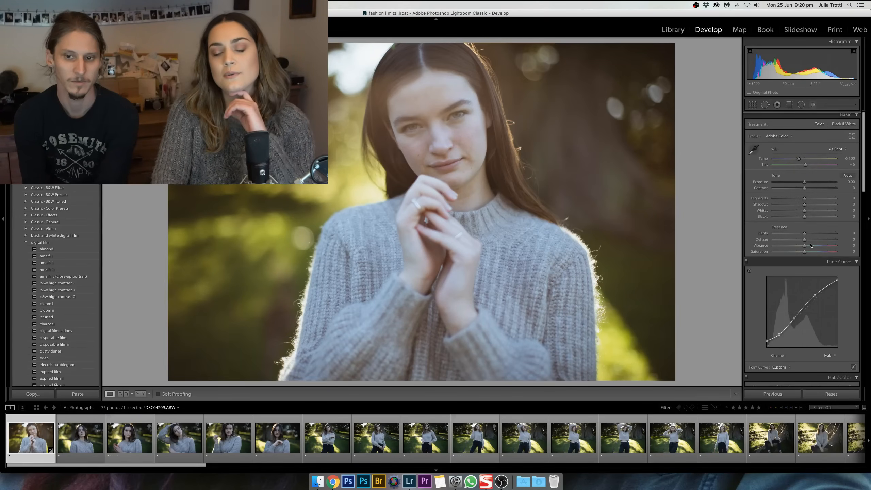
{"action": "scroll", "coordinate": [811, 247], "scroll_direction": "down", "scroll_amount": 1}
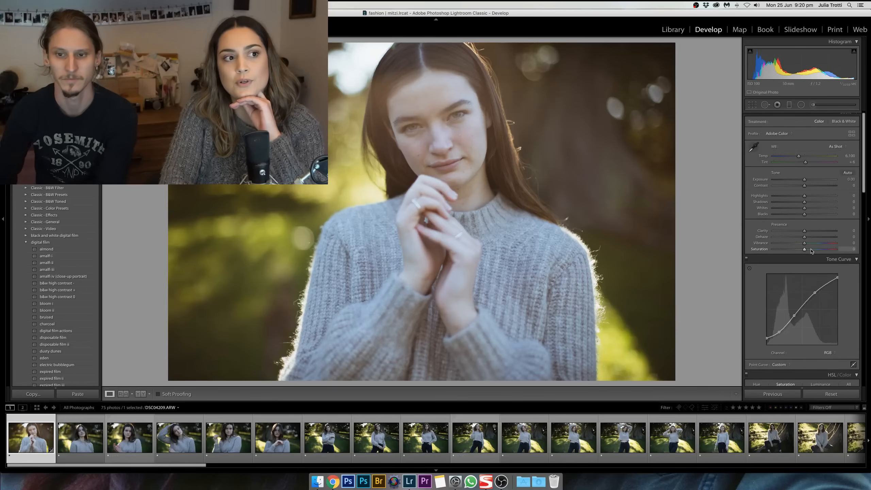
{"action": "scroll", "coordinate": [812, 252], "scroll_direction": "up", "scroll_amount": 1}
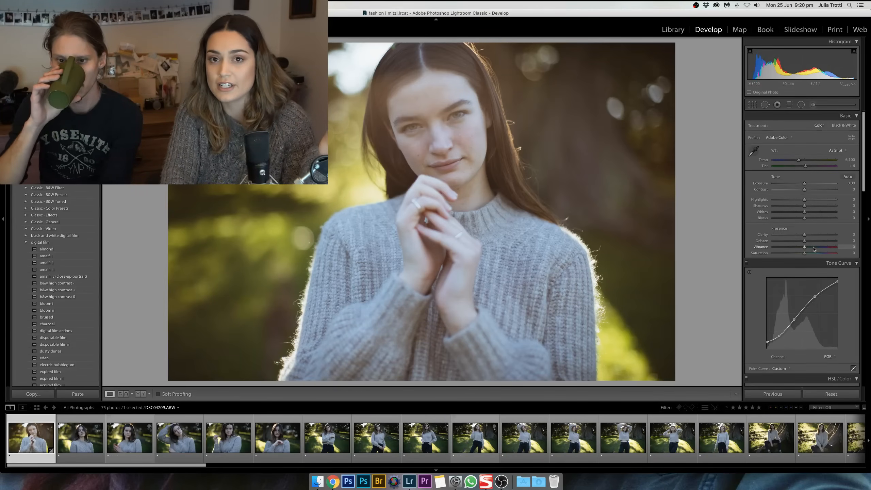
{"action": "scroll", "coordinate": [814, 249], "scroll_direction": "down", "scroll_amount": 1}
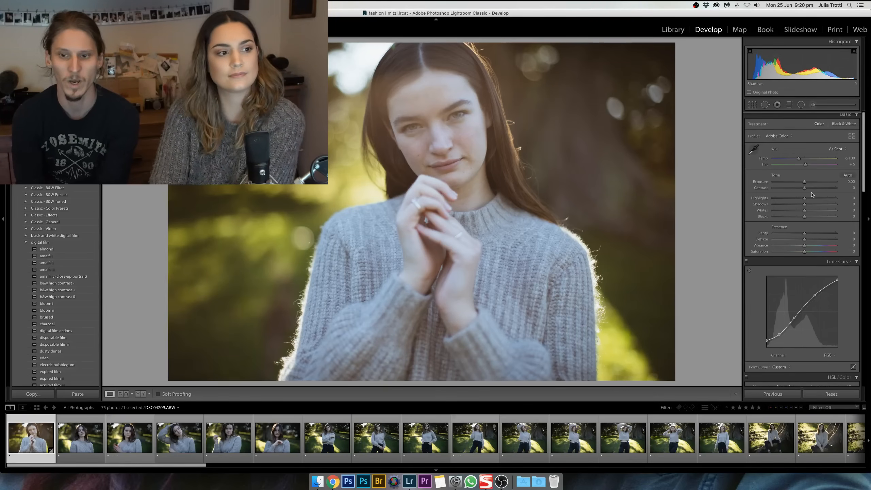
{"action": "left_click_drag", "start_coordinate": [805, 165], "coordinate": [795, 199]}
{"action": "key", "text": "F2"}
{"action": "scroll", "coordinate": [798, 159], "scroll_direction": "down", "scroll_amount": 1}
{"action": "scroll", "coordinate": [803, 165], "scroll_direction": "up", "scroll_amount": 1}
{"action": "scroll", "coordinate": [805, 191], "scroll_direction": "up", "scroll_amount": 1}
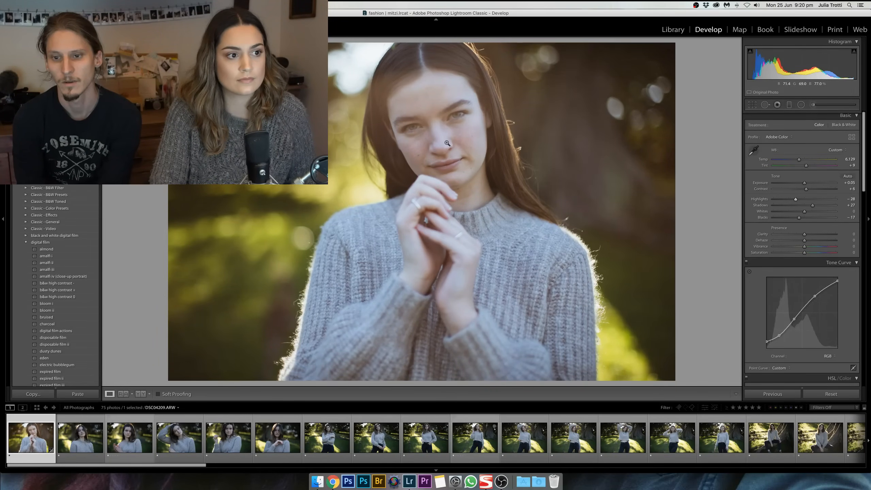
- Brush a local adjustment over both eyes, set its exposure to 0.00, raise its sharpness and compare the result with the original
{"action": "left_click", "coordinate": [444, 149]}
{"action": "left_click_drag", "start_coordinate": [445, 150], "coordinate": [442, 211]}
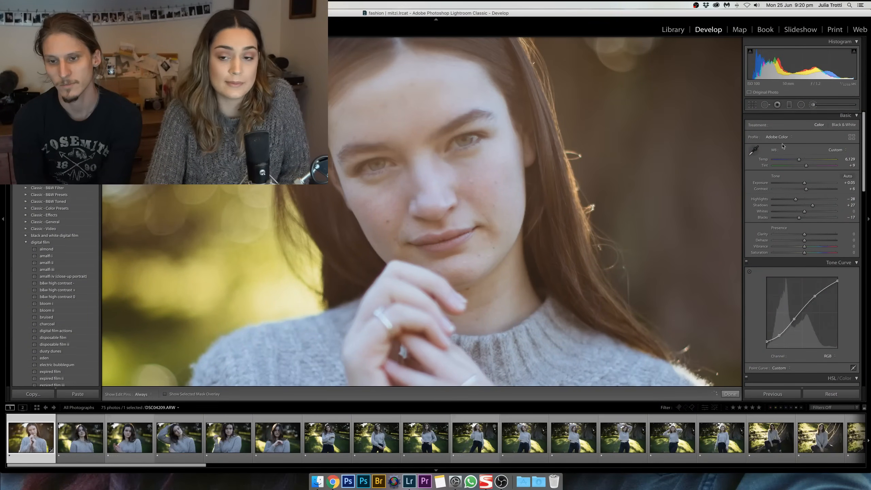
{"action": "left_click", "coordinate": [812, 105]}
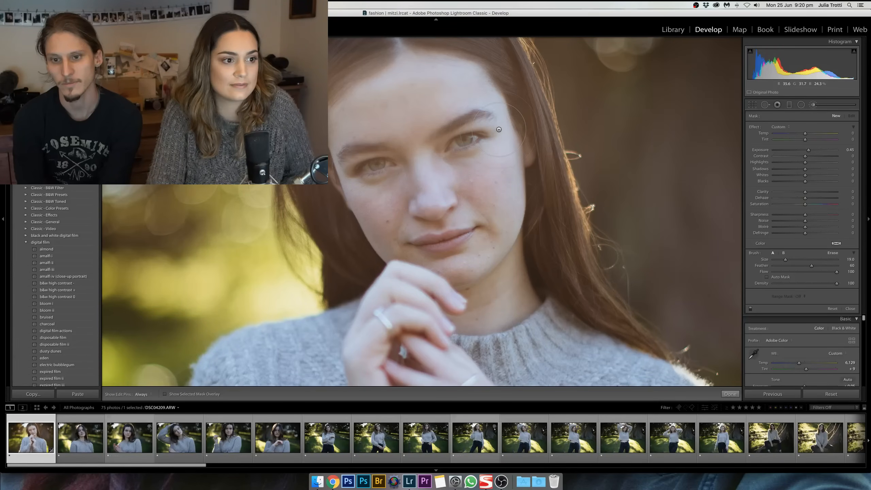
{"action": "left_click_drag", "start_coordinate": [363, 167], "coordinate": [498, 129]}
{"action": "left_click_drag", "start_coordinate": [809, 151], "coordinate": [809, 151]}
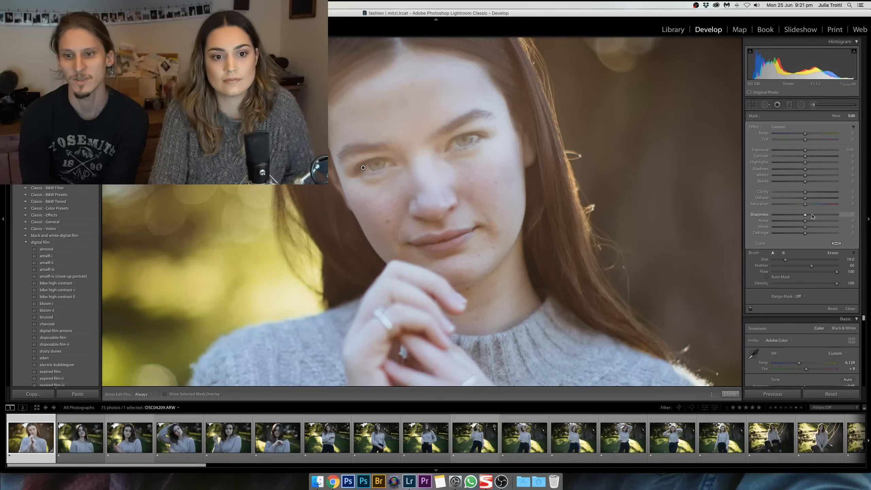
{"action": "left_click_drag", "start_coordinate": [811, 215], "coordinate": [818, 216]}
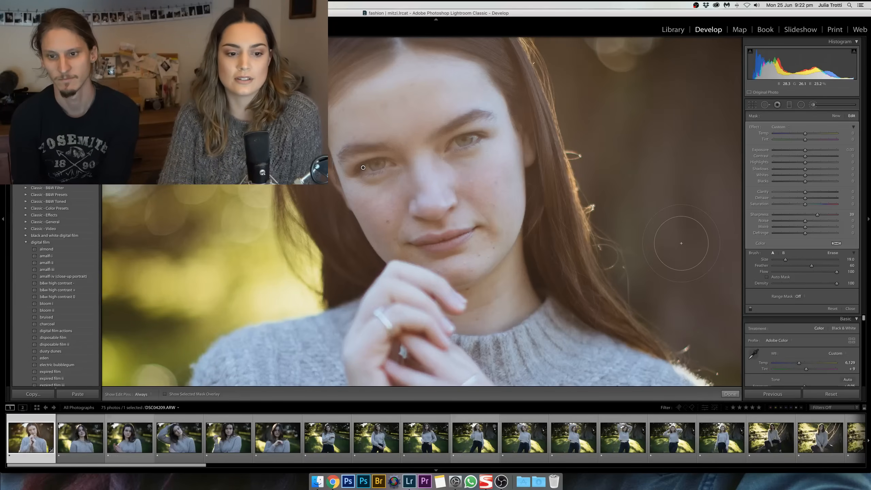
{"action": "key", "text": "backslash"}
{"action": "key", "text": "backslash"}
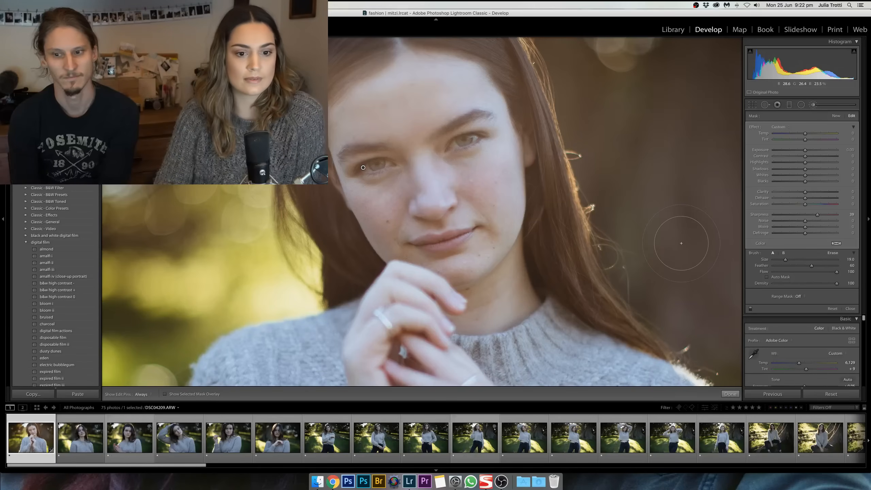
{"action": "left_click", "coordinate": [851, 309]}
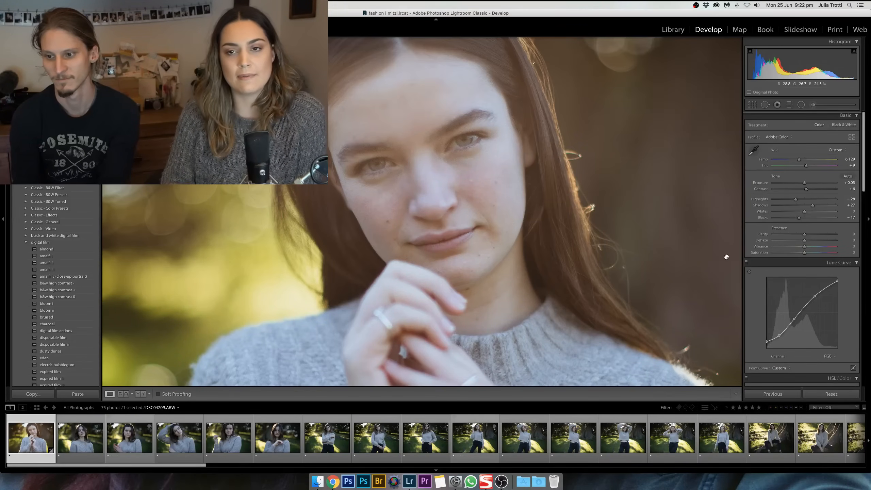
{"action": "left_click", "coordinate": [712, 253]}
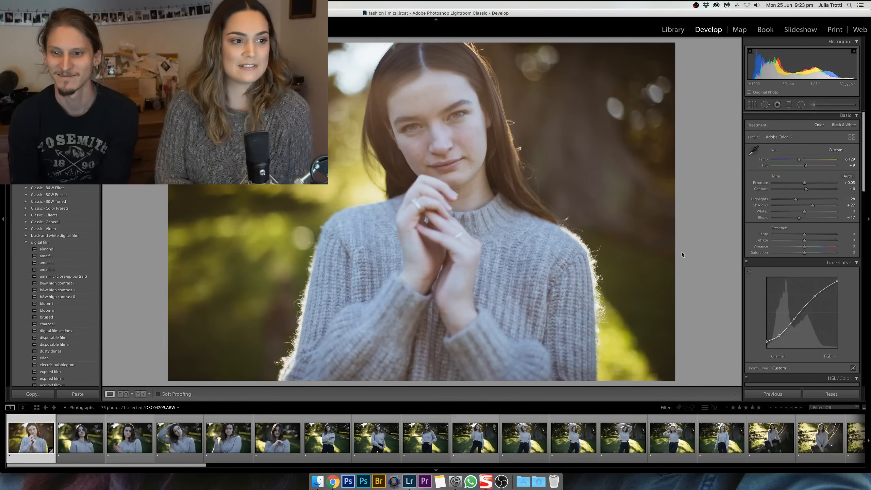
- Compare the full portrait with its original and set vibrance to +20 and saturation to -14
{"action": "key", "text": "backslash"}
{"action": "key", "text": "backslash"}
{"action": "left_click_drag", "start_coordinate": [804, 246], "coordinate": [799, 253]}
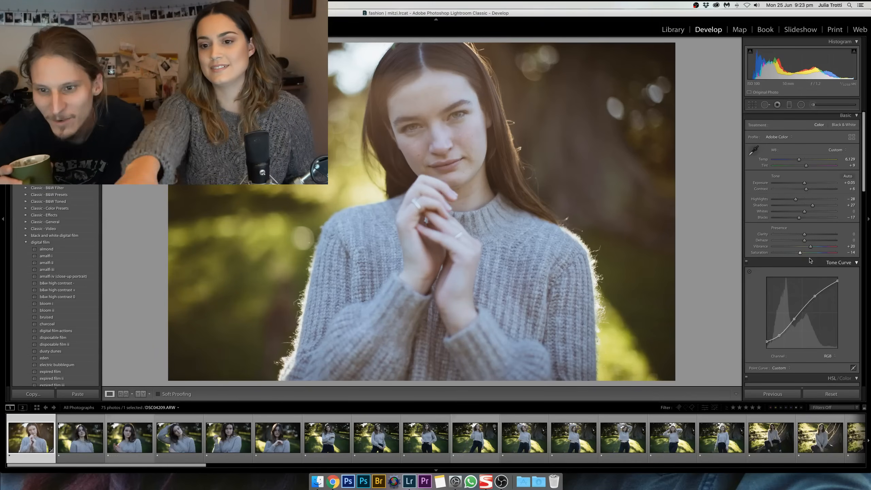
- Calibrate shadows tint to +5, red primary hue +19 and saturation -16, green primary hue +40 and saturation +25, and blue primary hue -16
{"action": "scroll", "coordinate": [801, 258], "scroll_direction": "down", "scroll_amount": 20}
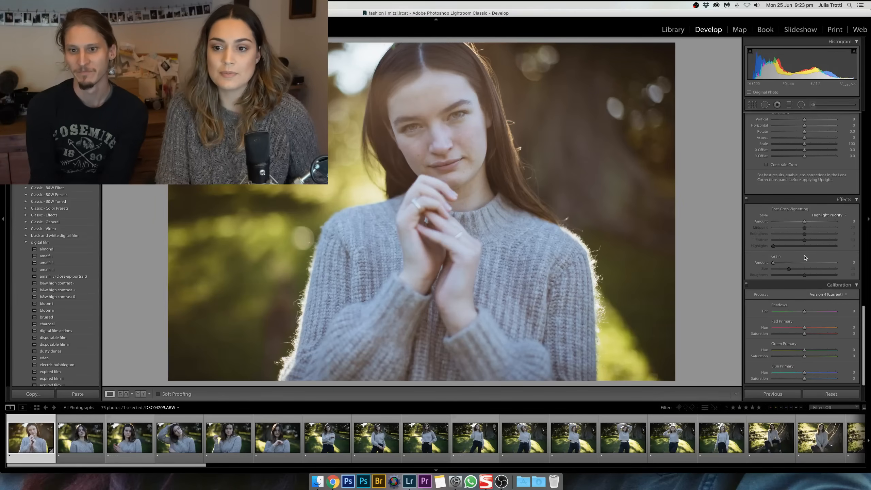
{"action": "left_click_drag", "start_coordinate": [804, 312], "coordinate": [799, 335]}
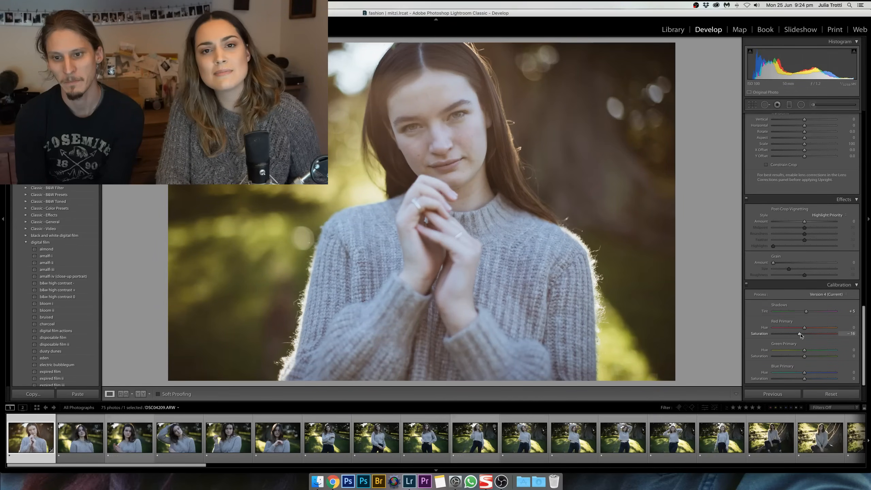
{"action": "left_click_drag", "start_coordinate": [804, 328], "coordinate": [815, 375]}
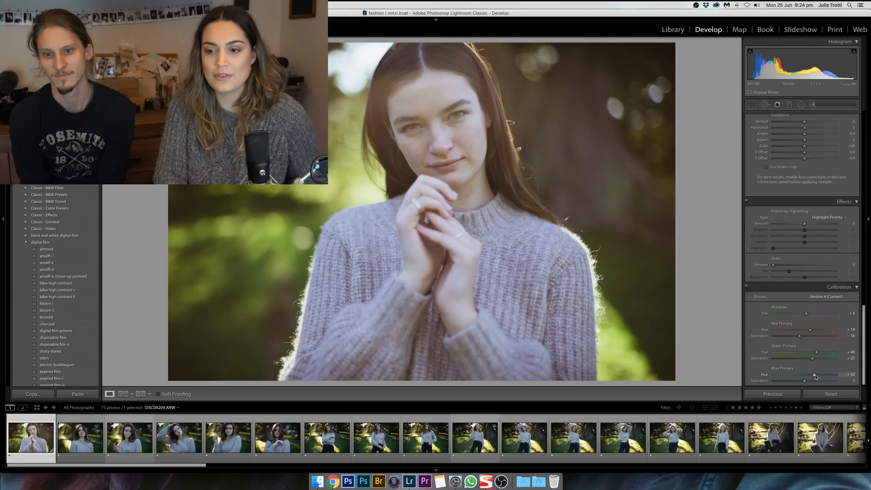
{"action": "mouse_move", "coordinate": [815, 375]}
{"action": "left_mouse_down"}
{"action": "mouse_move", "coordinate": [782, 376]}
{"action": "mouse_move", "coordinate": [820, 376]}
{"action": "mouse_move", "coordinate": [789, 377]}
{"action": "mouse_move", "coordinate": [806, 380]}
{"action": "left_mouse_up"}
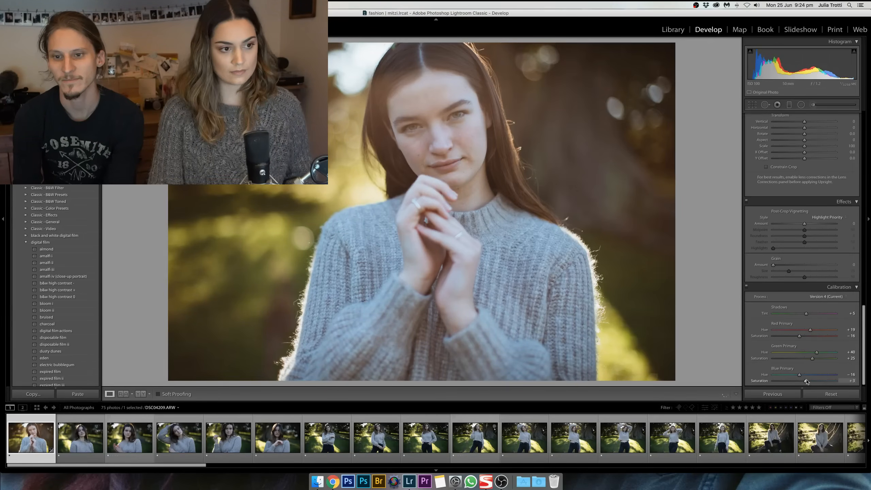
- Set the HSL saturation of orange to -9, green to +28 and magenta to -20
{"action": "scroll", "coordinate": [828, 289], "scroll_direction": "up", "scroll_amount": 8}
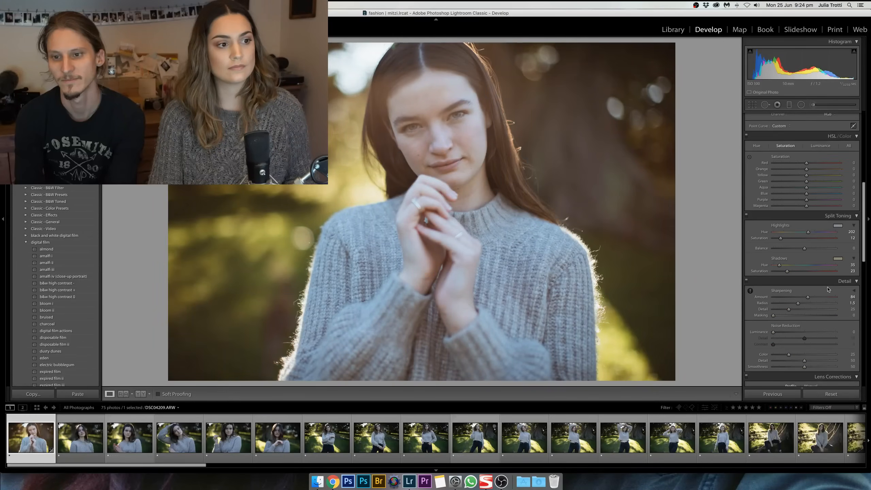
{"action": "scroll", "coordinate": [828, 289], "scroll_direction": "up", "scroll_amount": 4}
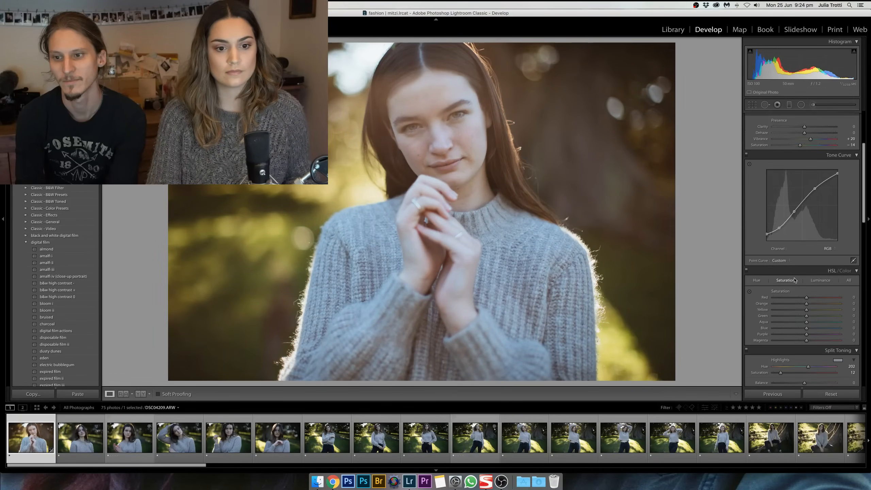
{"action": "scroll", "coordinate": [795, 280], "scroll_direction": "down", "scroll_amount": 1}
{"action": "left_click_drag", "start_coordinate": [807, 283], "coordinate": [803, 282]}
{"action": "left_click_drag", "start_coordinate": [806, 318], "coordinate": [815, 293]}
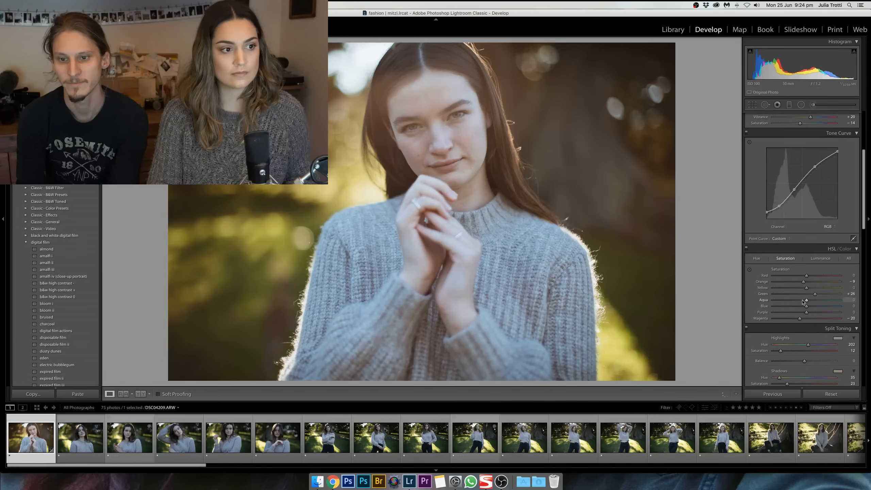
- Set the HSL luminance of orange to +10 and the hue of orange to +12
{"action": "left_click", "coordinate": [818, 259]}
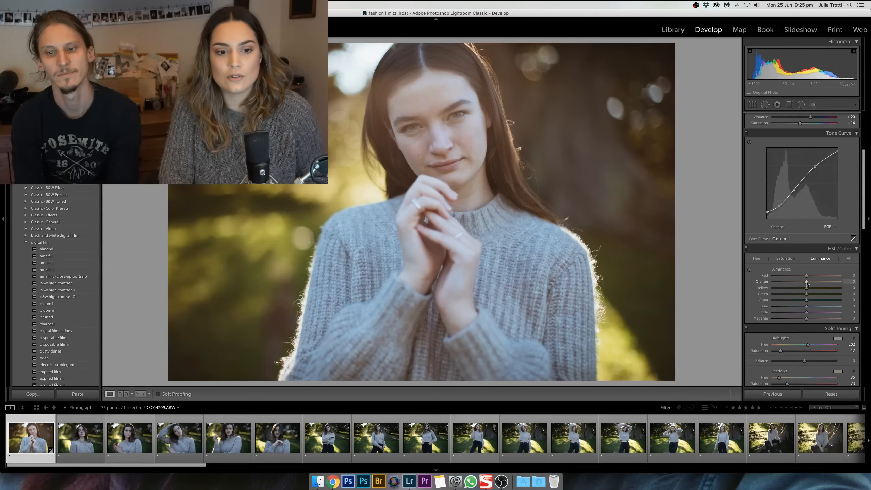
{"action": "left_click_drag", "start_coordinate": [807, 282], "coordinate": [809, 282]}
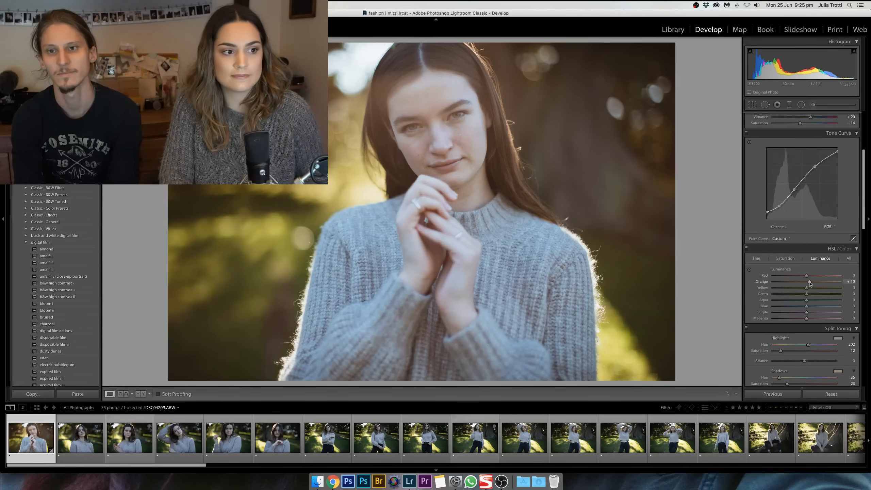
{"action": "left_click", "coordinate": [756, 258]}
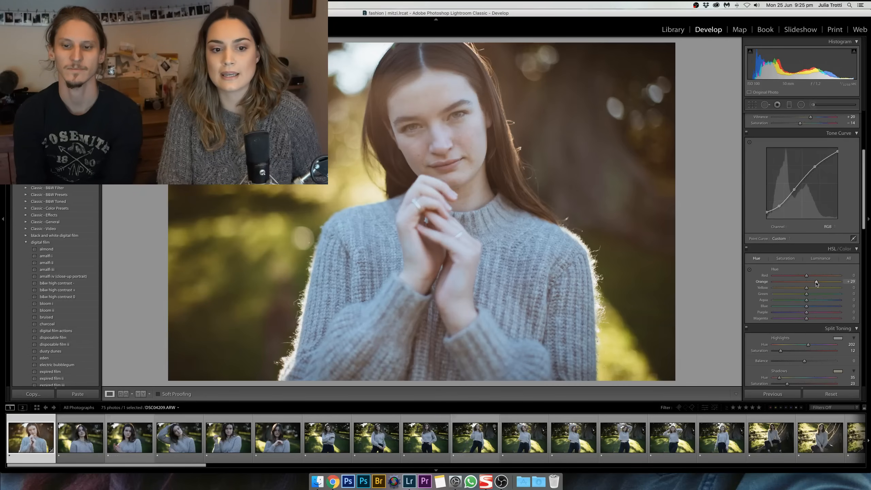
{"action": "mouse_move", "coordinate": [807, 282]}
{"action": "left_mouse_down"}
{"action": "mouse_move", "coordinate": [796, 284]}
{"action": "mouse_move", "coordinate": [811, 284]}
{"action": "left_mouse_up"}
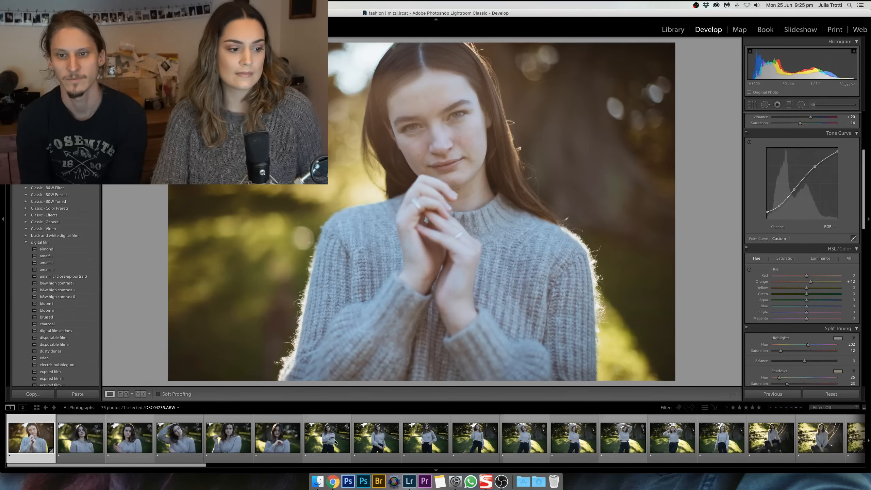
- Select the photo DSC04243.ARW and sharpen it with amount 86 and radius 1.5
{"action": "left_click", "coordinate": [387, 443]}
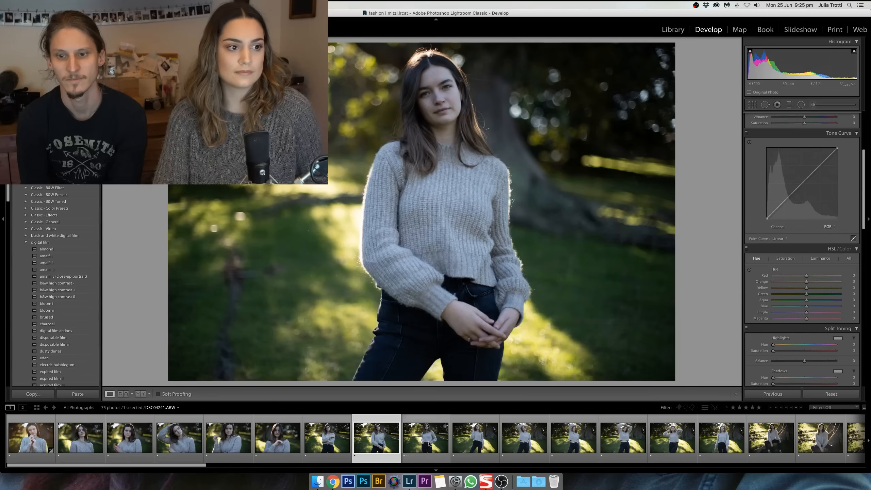
{"action": "left_click", "coordinate": [428, 444]}
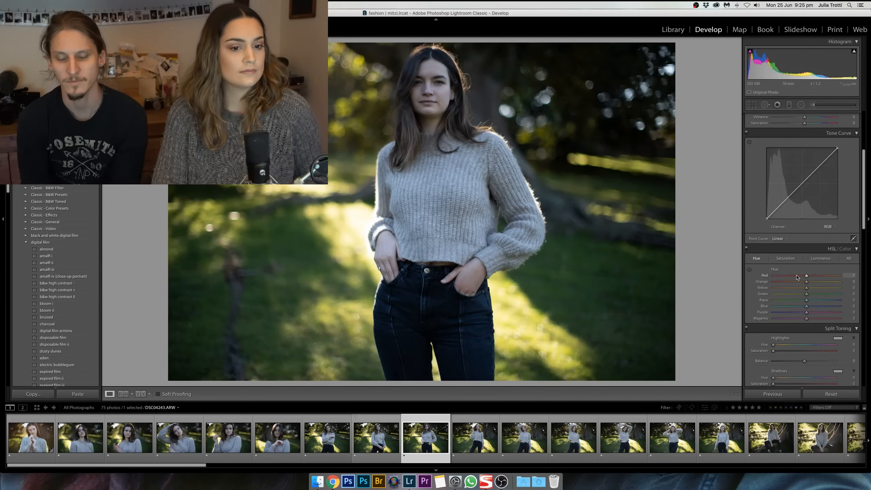
{"action": "scroll", "coordinate": [801, 277], "scroll_direction": "down", "scroll_amount": 5}
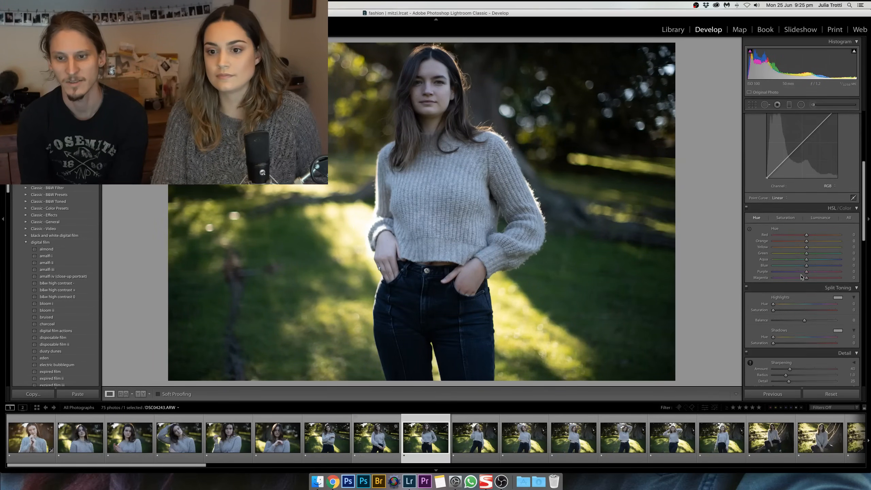
{"action": "scroll", "coordinate": [801, 276], "scroll_direction": "down", "scroll_amount": 1}
{"action": "mouse_move", "coordinate": [790, 272]}
{"action": "left_mouse_down"}
{"action": "mouse_move", "coordinate": [809, 271]}
{"action": "mouse_move", "coordinate": [796, 278]}
{"action": "left_mouse_up"}
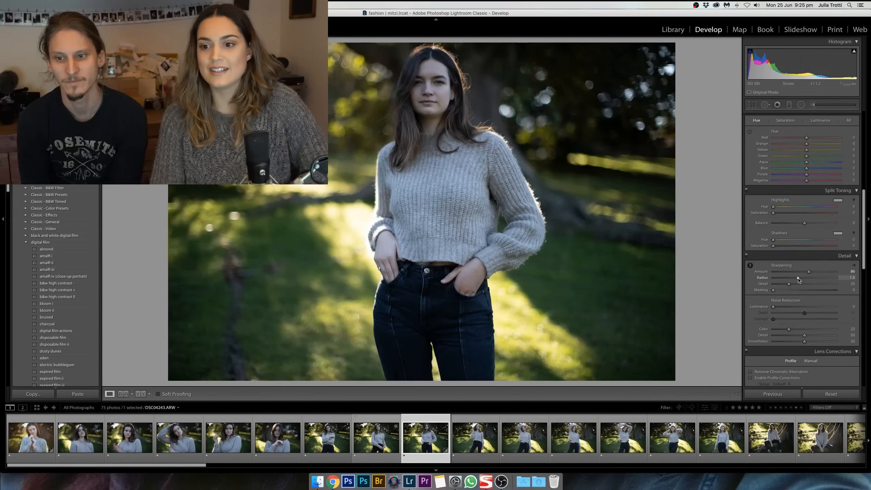
- Shape the RGB tone curve with a lifted black point, lowered white point, and added shadow, midtone and highlight points
{"action": "scroll", "coordinate": [803, 271], "scroll_direction": "up", "scroll_amount": 1}
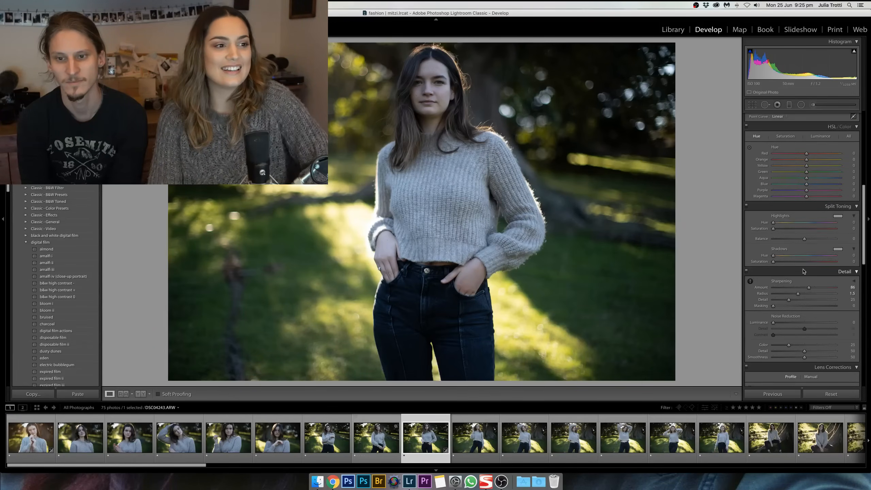
{"action": "scroll", "coordinate": [804, 271], "scroll_direction": "up", "scroll_amount": 2}
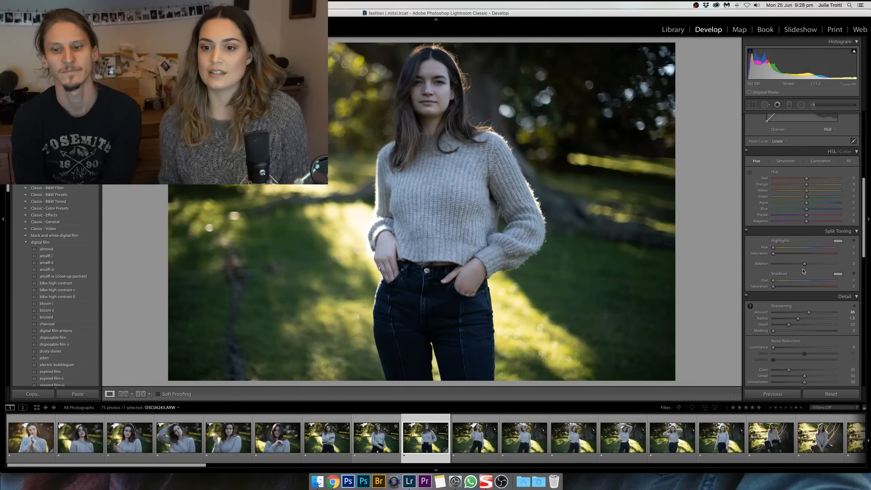
{"action": "scroll", "coordinate": [830, 261], "scroll_direction": "up", "scroll_amount": 10}
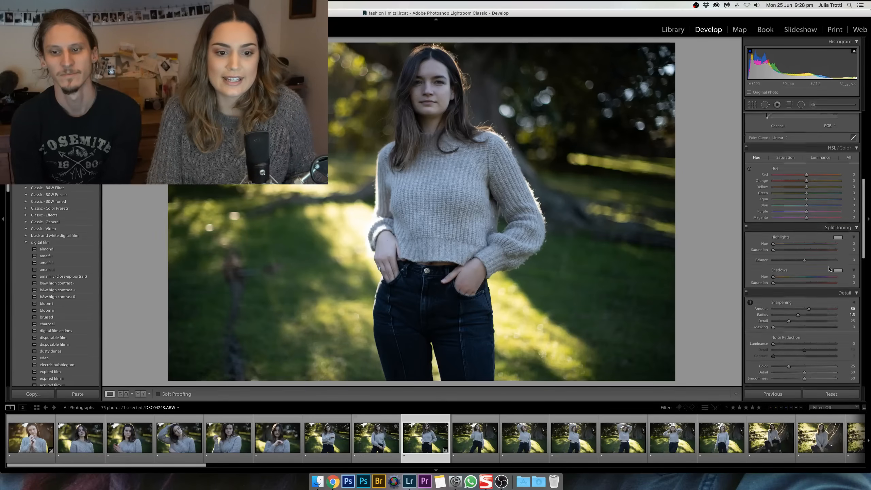
{"action": "left_click_drag", "start_coordinate": [768, 306], "coordinate": [785, 285]}
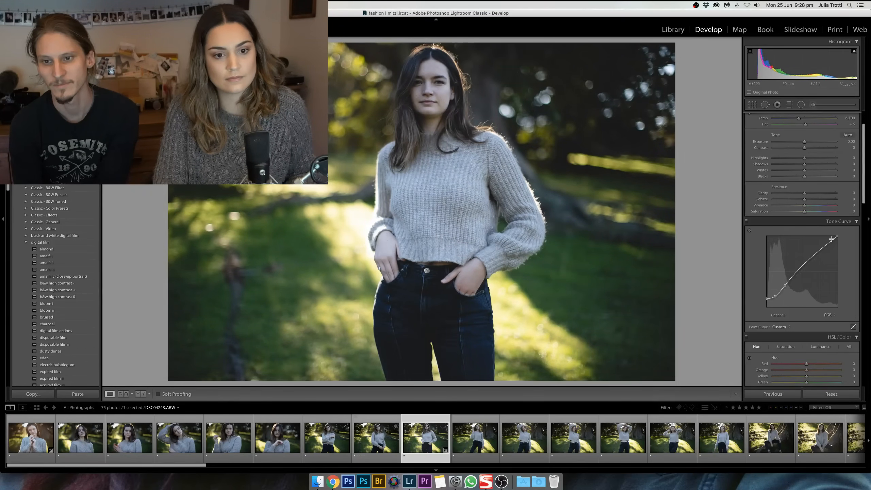
{"action": "left_click_drag", "start_coordinate": [837, 235], "coordinate": [838, 242]}
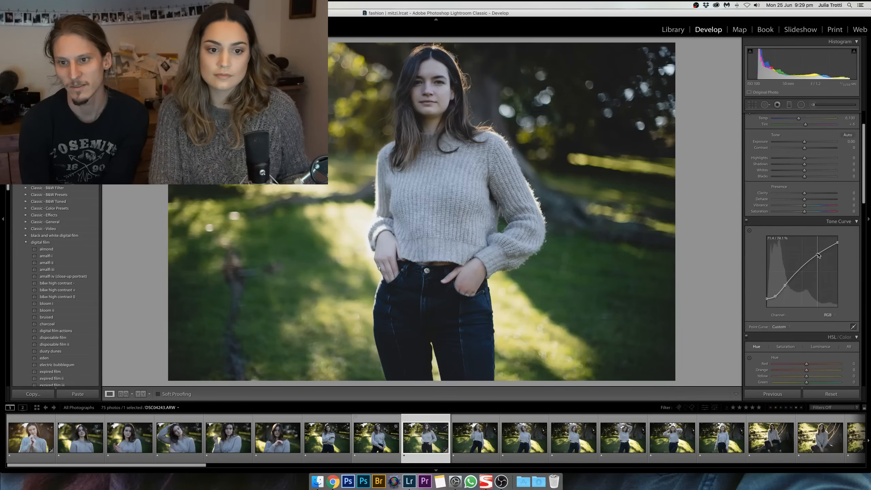
{"action": "left_click", "coordinate": [818, 254]}
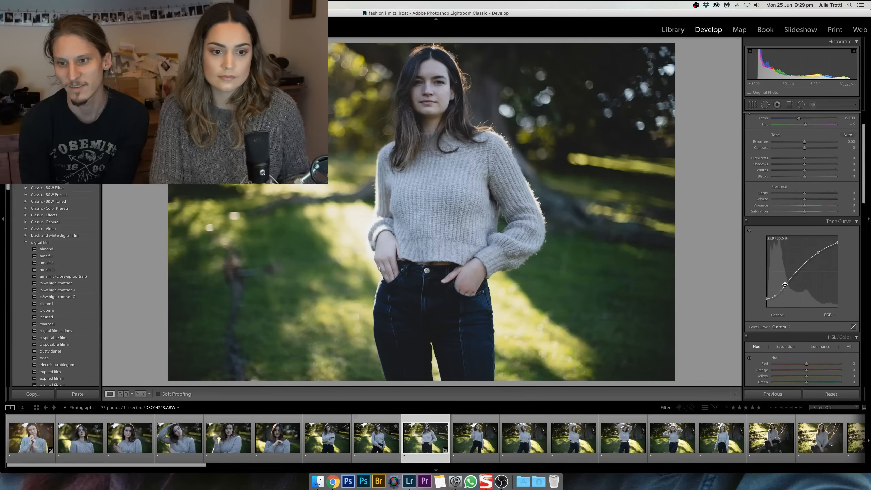
{"action": "left_click_drag", "start_coordinate": [787, 285], "coordinate": [777, 295]}
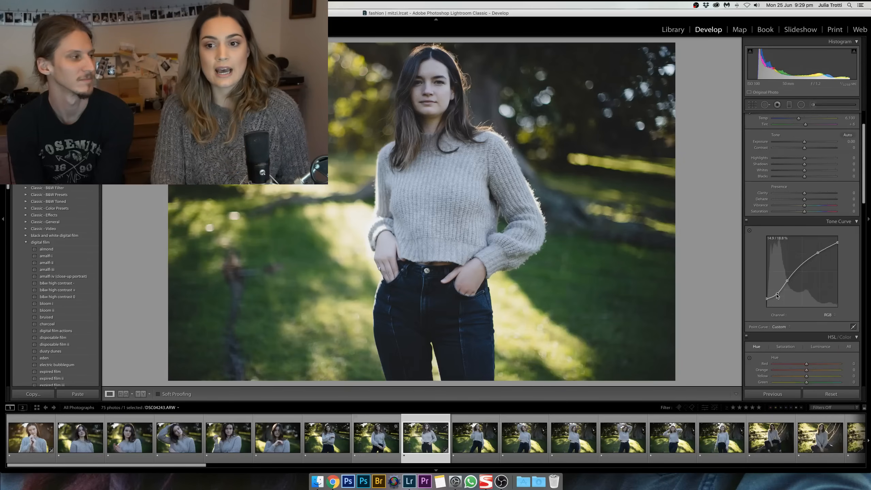
{"action": "left_click_drag", "start_coordinate": [776, 294], "coordinate": [776, 296]}
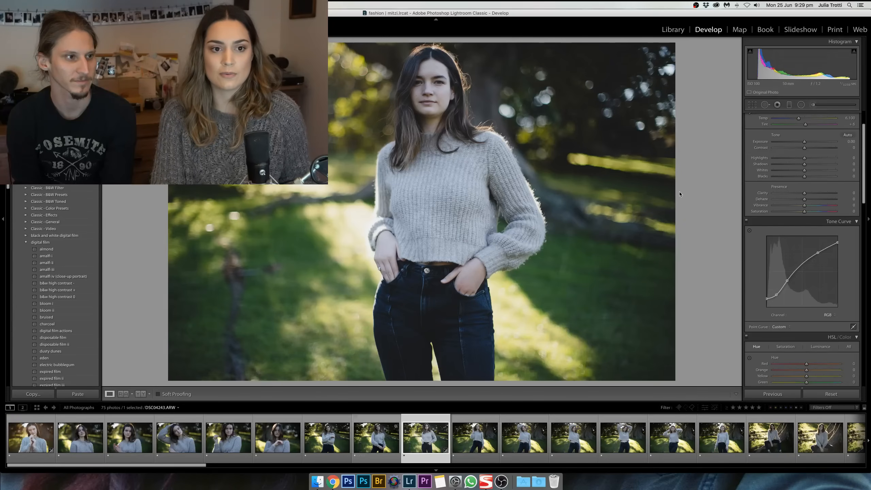
- Set temperature 6,500, tint +11, exposure +0.30, contrast +5, highlights -20, shadows +19 and blacks -17 in the basic adjustments
{"action": "scroll", "coordinate": [813, 204], "scroll_direction": "up", "scroll_amount": 2}
{"action": "left_click_drag", "start_coordinate": [804, 175], "coordinate": [798, 213]}
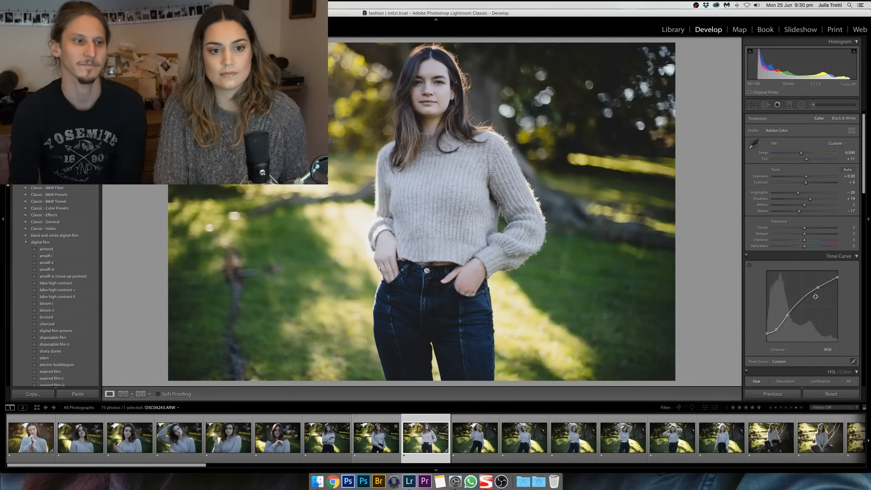
- Add an extra control point to the RGB tone curve, pull it down and delete it
{"action": "left_click_drag", "start_coordinate": [809, 294], "coordinate": [809, 307]}
{"action": "right_click", "coordinate": [809, 307]}
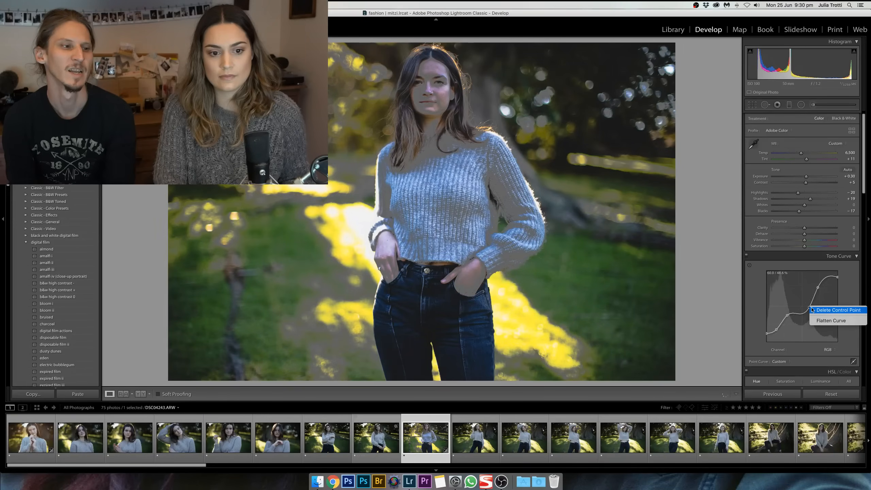
{"action": "left_click", "coordinate": [836, 309]}
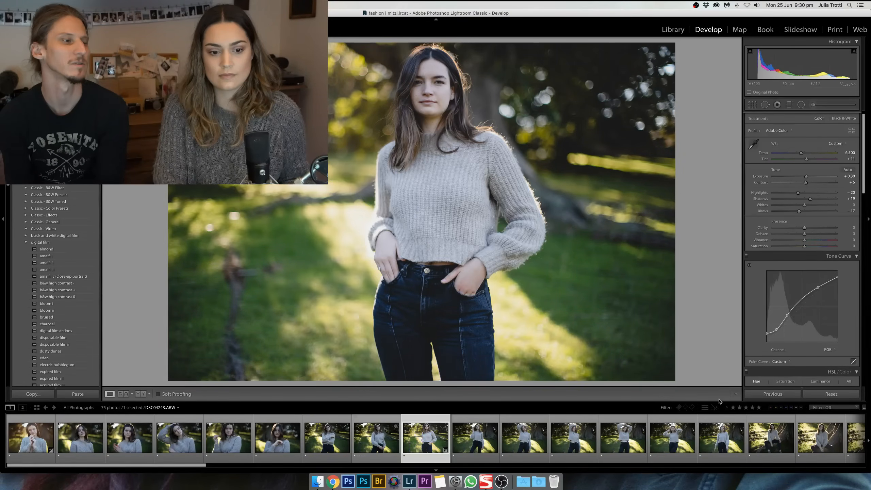
- View the close-up portraits DSC04316.ARW and DSC04322.ARW, and return to DSC04243.ARW
{"action": "left_click_drag", "start_coordinate": [82, 465], "coordinate": [204, 468]}
{"action": "left_click", "coordinate": [497, 437]}
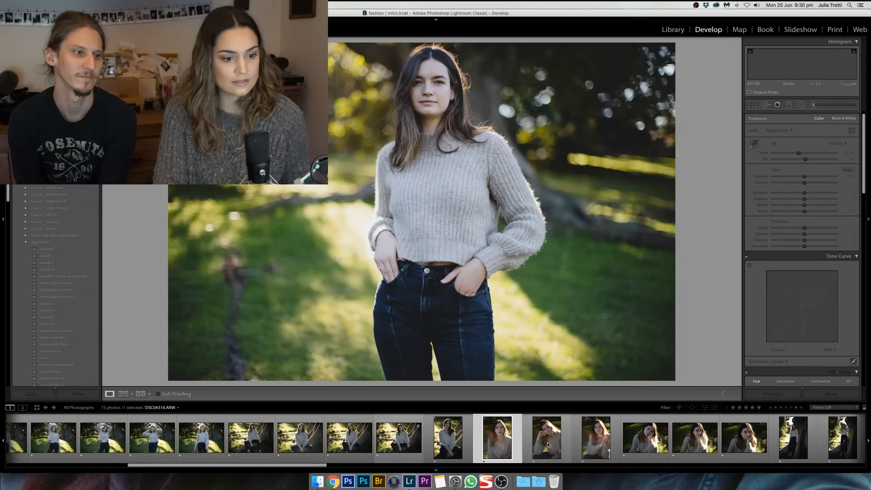
{"action": "left_click", "coordinate": [547, 445]}
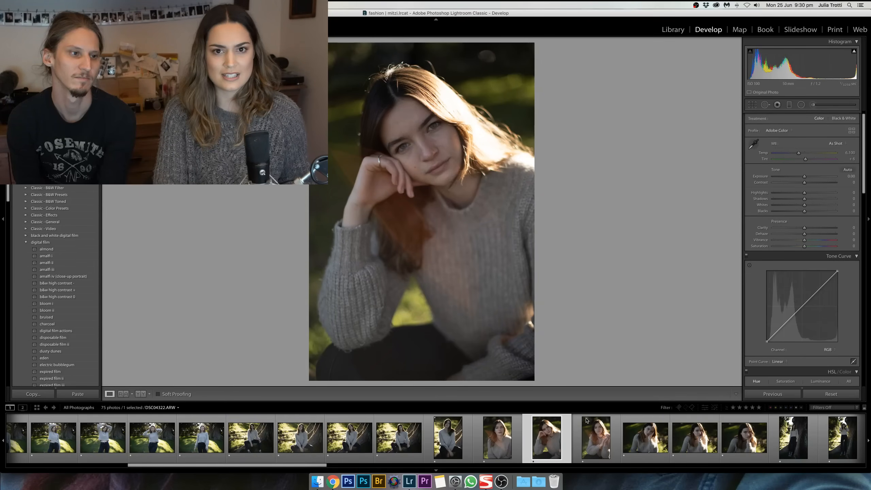
{"action": "left_click", "coordinate": [506, 439]}
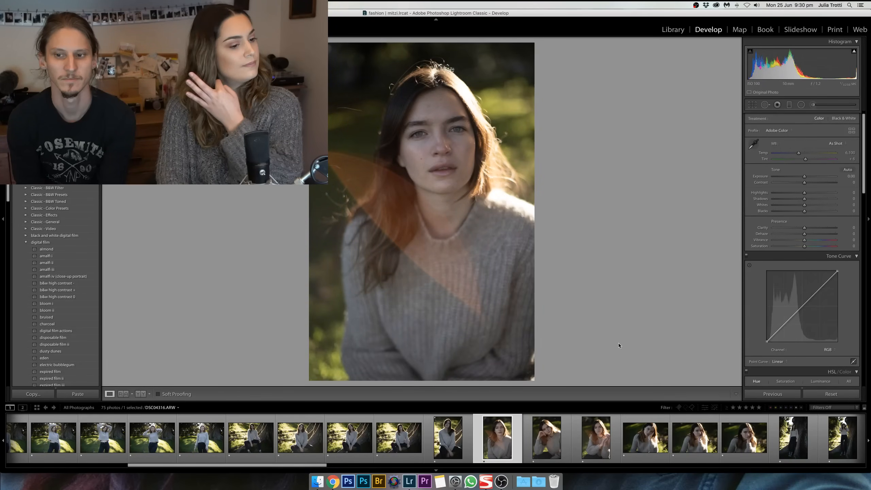
{"action": "left_click_drag", "start_coordinate": [295, 465], "coordinate": [185, 466]}
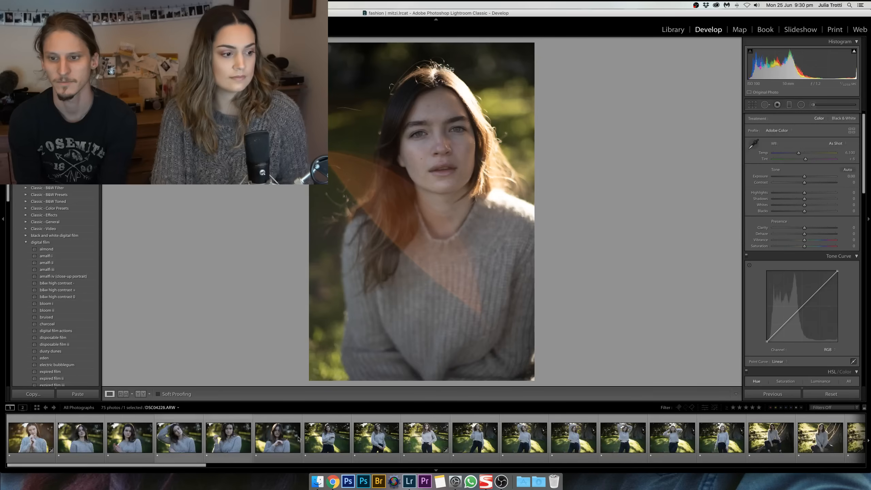
{"action": "left_click", "coordinate": [425, 439]}
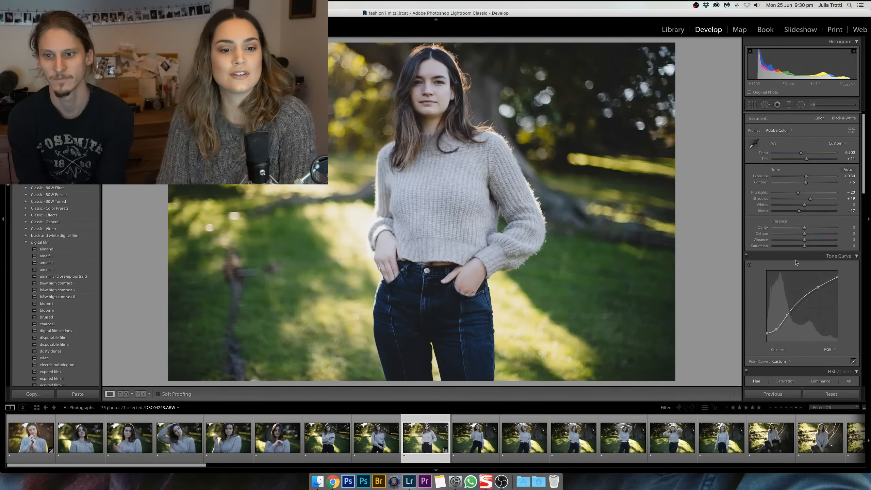
- Set vibrance to +15 and saturation to -10 in the basic adjustments
{"action": "scroll", "coordinate": [788, 253], "scroll_direction": "down", "scroll_amount": 1}
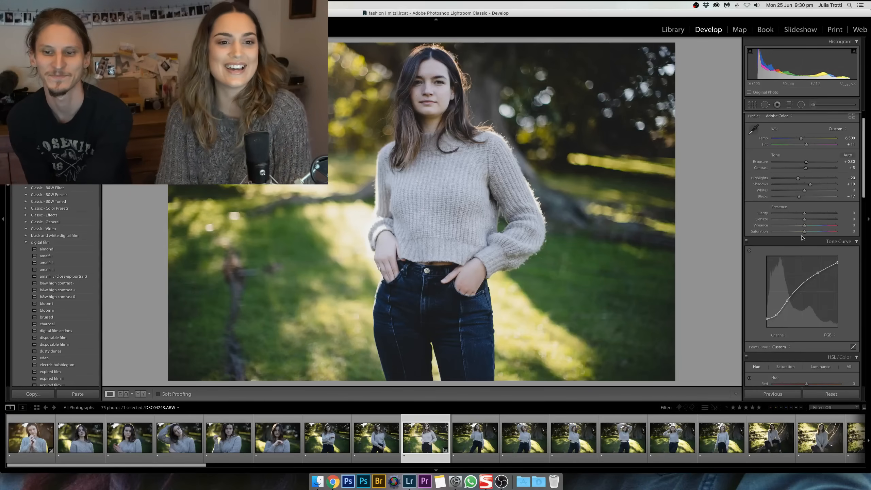
{"action": "left_click_drag", "start_coordinate": [804, 226], "coordinate": [801, 232]}
- Split-tone the photo with highlights at hue 176 and saturation 7, and shadows at hue 18 and saturation 19
{"action": "scroll", "coordinate": [801, 234], "scroll_direction": "down", "scroll_amount": 10}
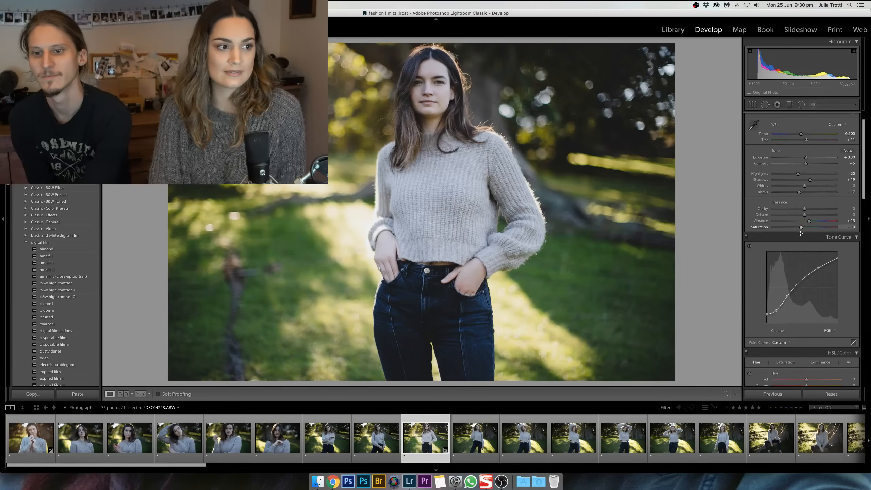
{"action": "left_click_drag", "start_coordinate": [773, 270], "coordinate": [781, 265]}
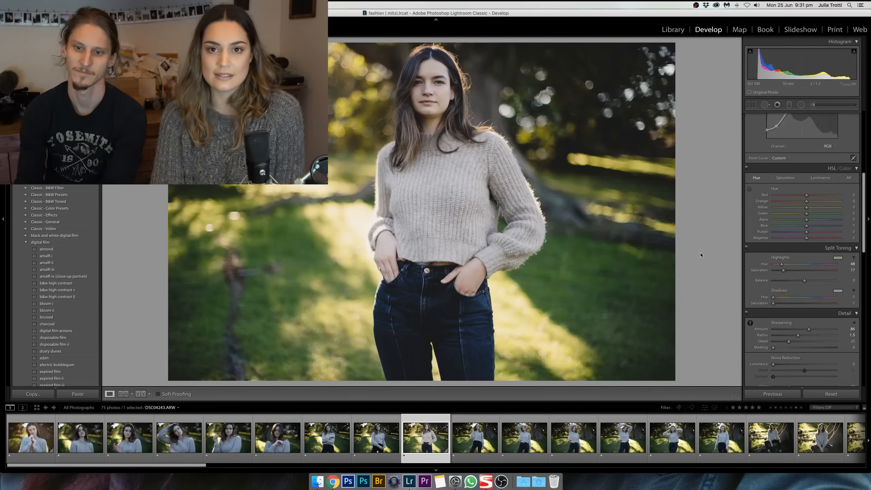
{"action": "left_click_drag", "start_coordinate": [773, 297], "coordinate": [776, 300]}
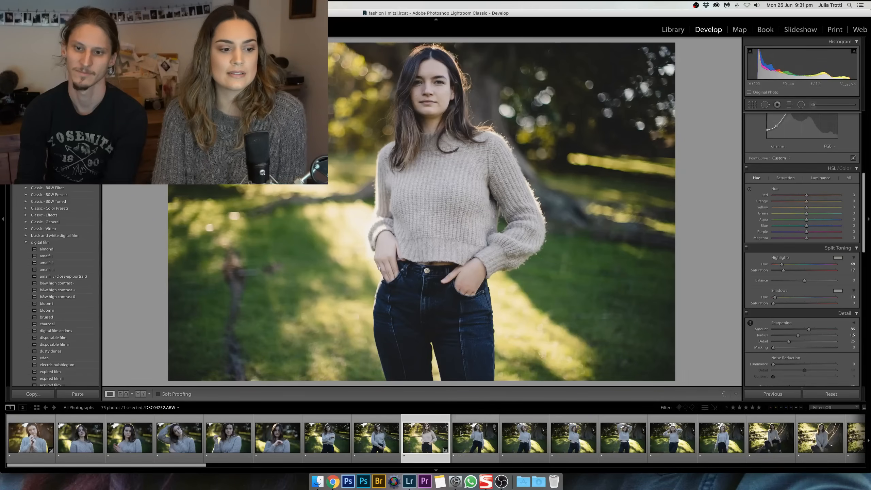
{"action": "left_click", "coordinate": [478, 439]}
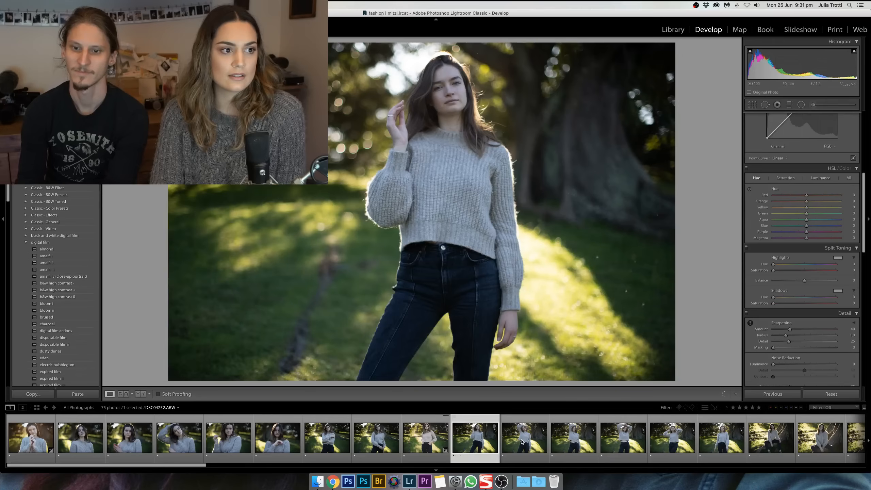
{"action": "left_click", "coordinate": [426, 441]}
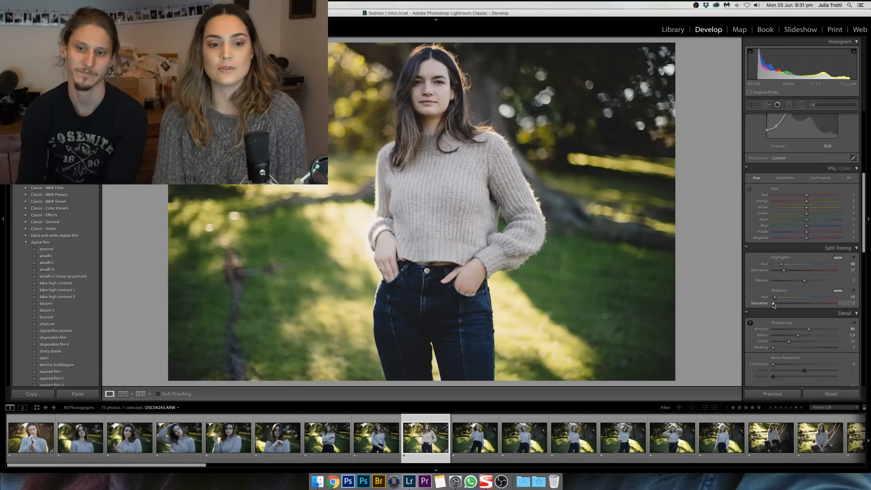
{"action": "left_click_drag", "start_coordinate": [773, 303], "coordinate": [783, 304]}
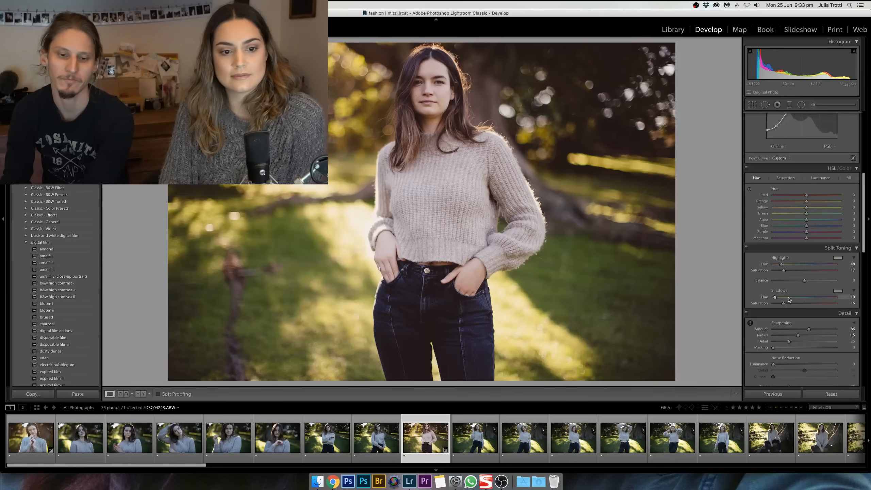
{"action": "mouse_move", "coordinate": [781, 264]}
{"action": "left_mouse_down"}
{"action": "mouse_move", "coordinate": [805, 267]}
{"action": "mouse_move", "coordinate": [777, 273]}
{"action": "left_mouse_up"}
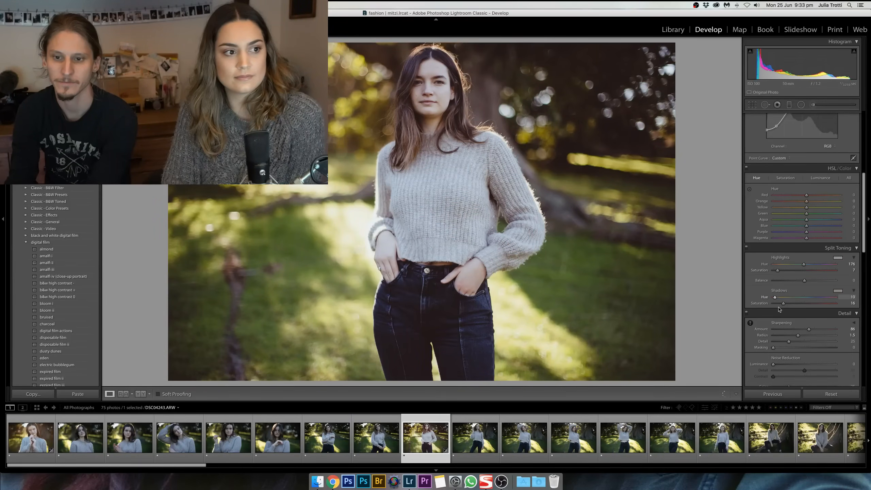
{"action": "left_click_drag", "start_coordinate": [783, 303], "coordinate": [776, 297]}
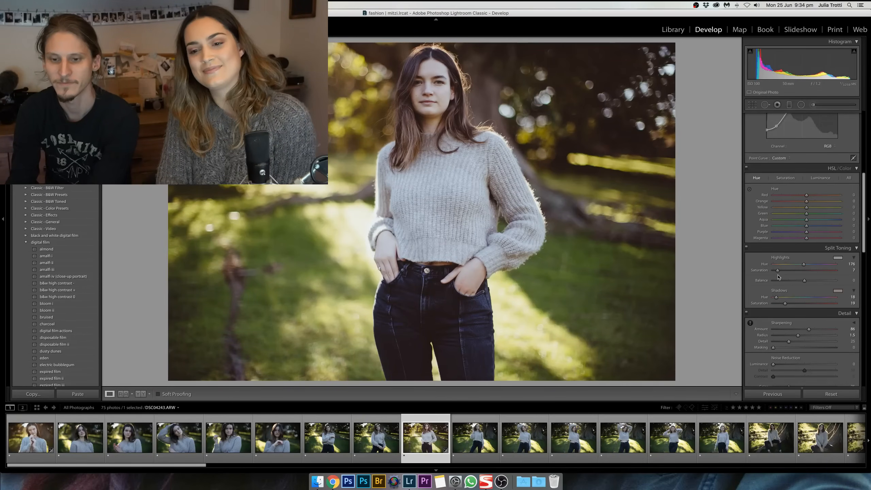
- Calibrate the colours with shadows tint +7, red primary hue +12 and saturation -19, and green primary hue +8 and saturation -23
{"action": "scroll", "coordinate": [795, 269], "scroll_direction": "down", "scroll_amount": 3}
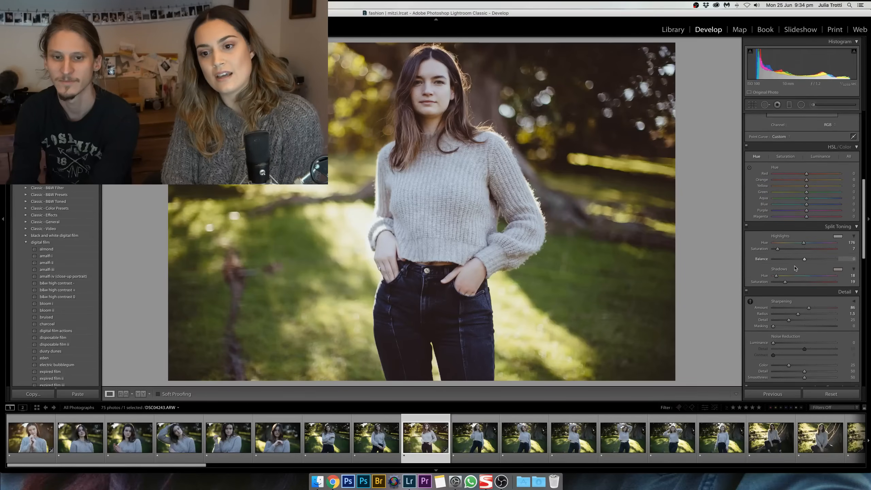
{"action": "scroll", "coordinate": [795, 268], "scroll_direction": "down", "scroll_amount": 10}
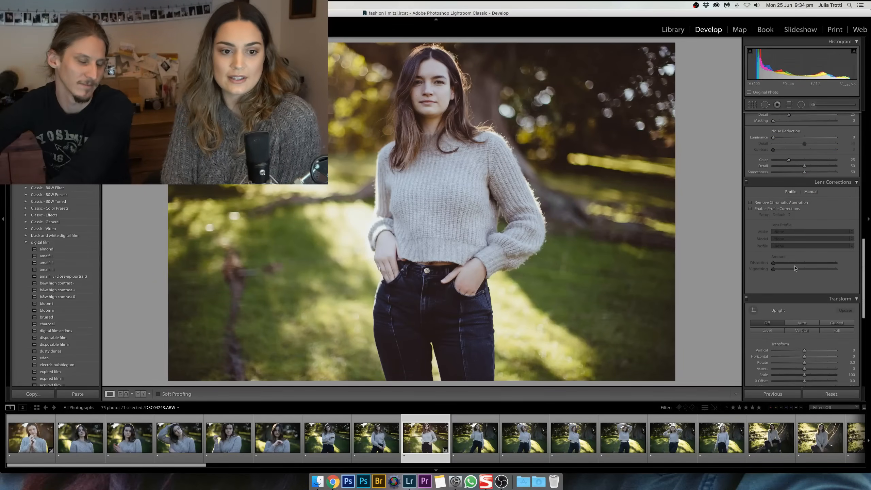
{"action": "scroll", "coordinate": [794, 268], "scroll_direction": "down", "scroll_amount": 7}
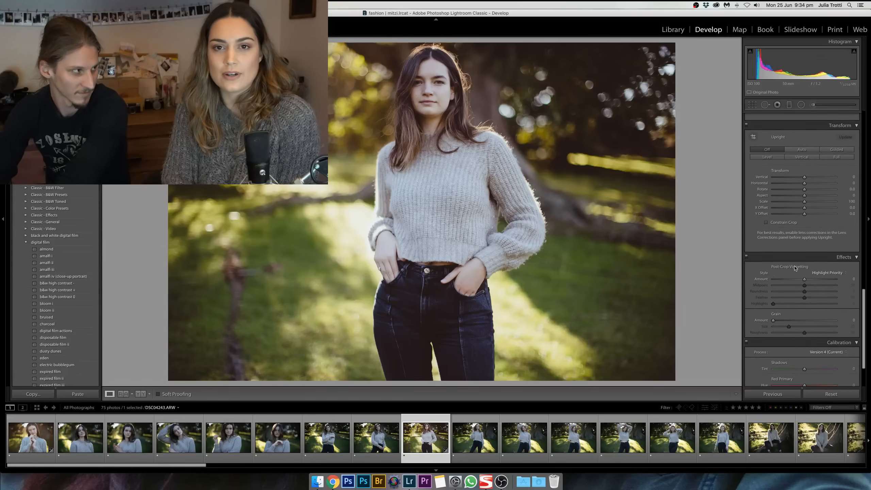
{"action": "scroll", "coordinate": [794, 268], "scroll_direction": "down", "scroll_amount": 3}
{"action": "left_click_drag", "start_coordinate": [804, 311], "coordinate": [806, 313]}
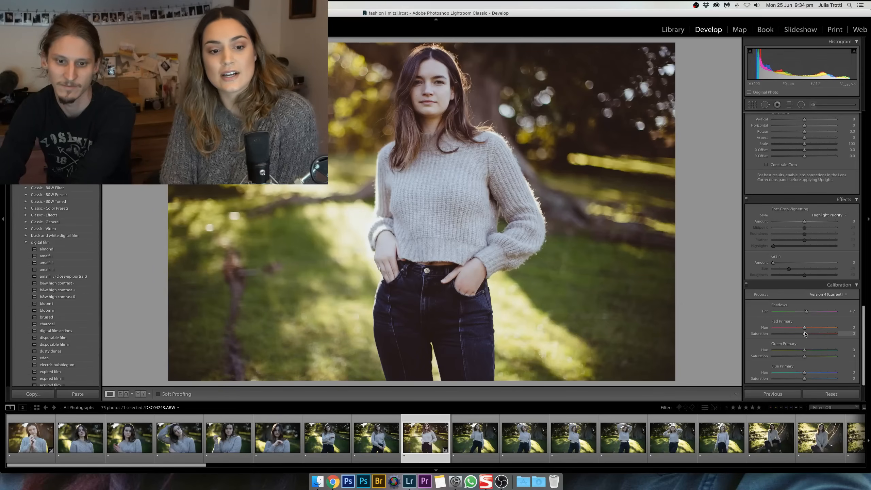
{"action": "mouse_move", "coordinate": [810, 334]}
{"action": "left_mouse_down"}
{"action": "mouse_move", "coordinate": [792, 329]}
{"action": "mouse_move", "coordinate": [810, 329]}
{"action": "mouse_move", "coordinate": [796, 356]}
{"action": "mouse_move", "coordinate": [788, 356]}
{"action": "mouse_move", "coordinate": [813, 351]}
{"action": "left_mouse_up"}
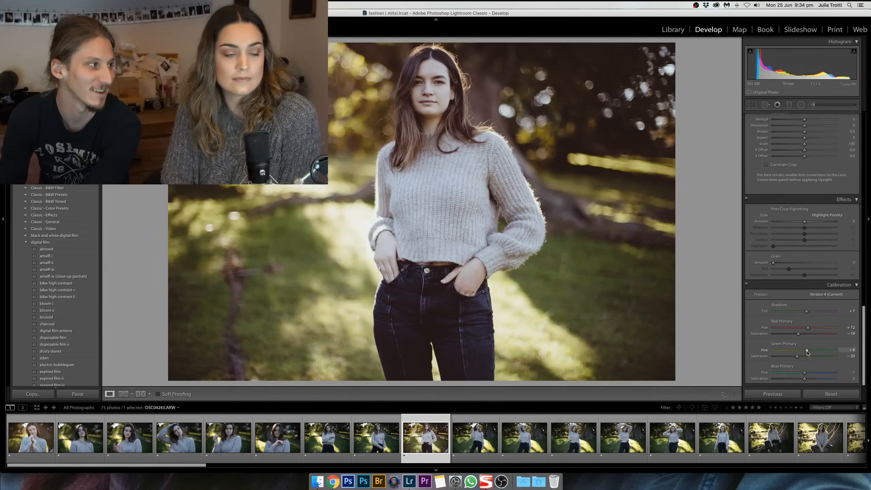
- Set the blue primary to hue -9 and saturation +41 and the green primary hue to +6, and compare with the unedited photo
{"action": "left_click_drag", "start_coordinate": [803, 378], "coordinate": [818, 379]}
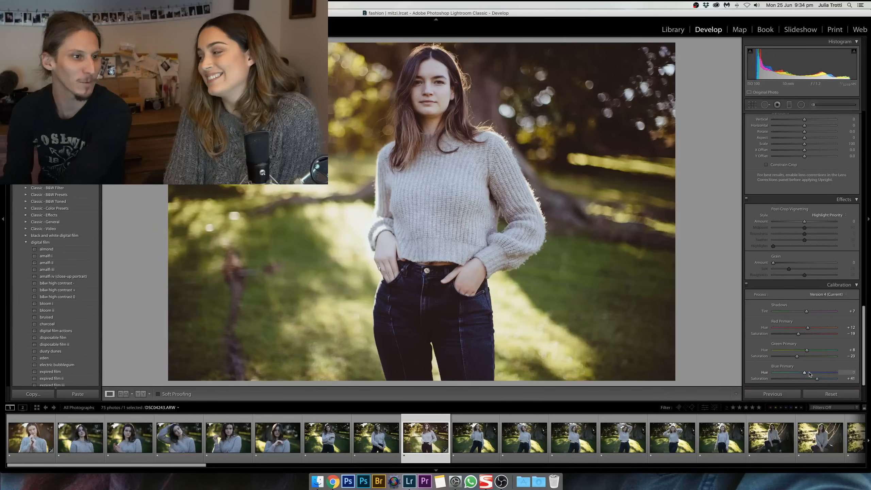
{"action": "left_click_drag", "start_coordinate": [809, 374], "coordinate": [797, 375]}
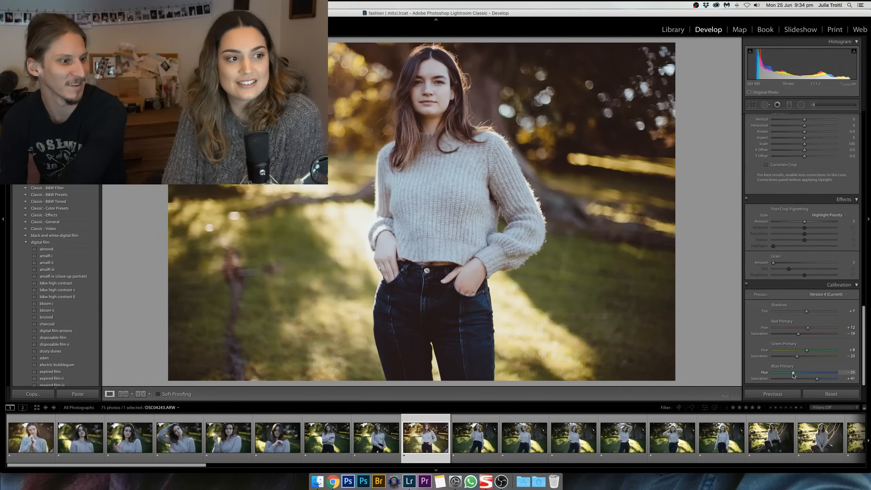
{"action": "left_click_drag", "start_coordinate": [798, 375], "coordinate": [805, 350]}
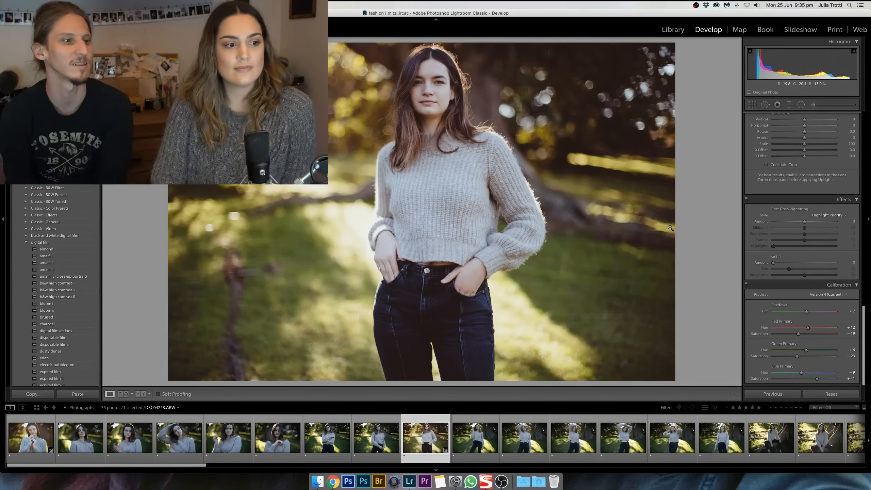
{"action": "key", "text": "backslash"}
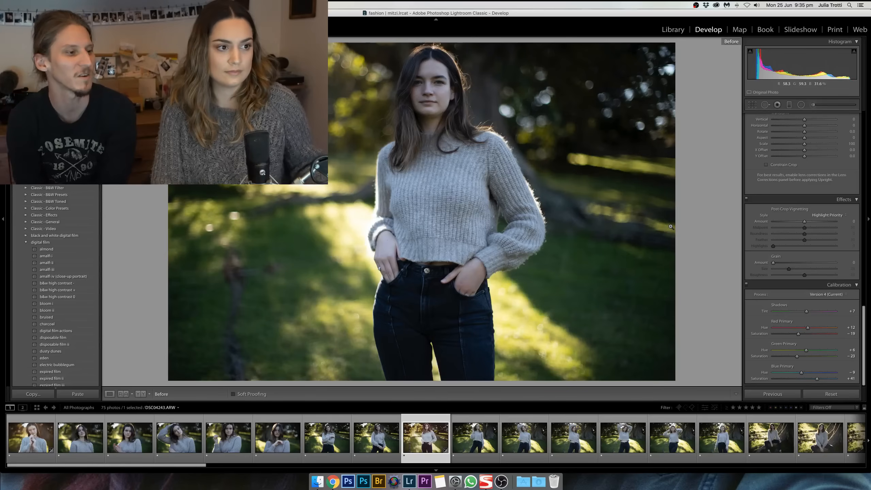
{"action": "key", "text": "backslash"}
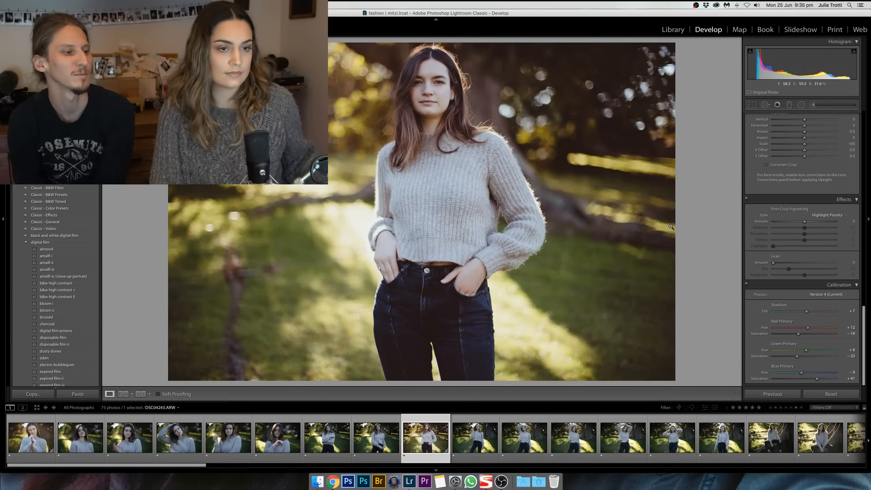
- Add grain with an amount of 20 and compare the face close-up with the unedited version
{"action": "left_click_drag", "start_coordinate": [772, 262], "coordinate": [779, 264]}
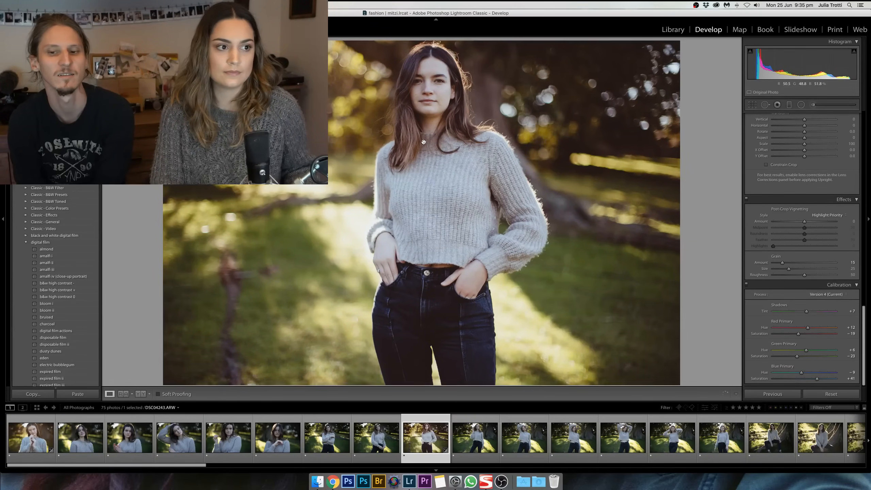
{"action": "left_click", "coordinate": [435, 158]}
{"action": "left_click_drag", "start_coordinate": [456, 150], "coordinate": [442, 248]}
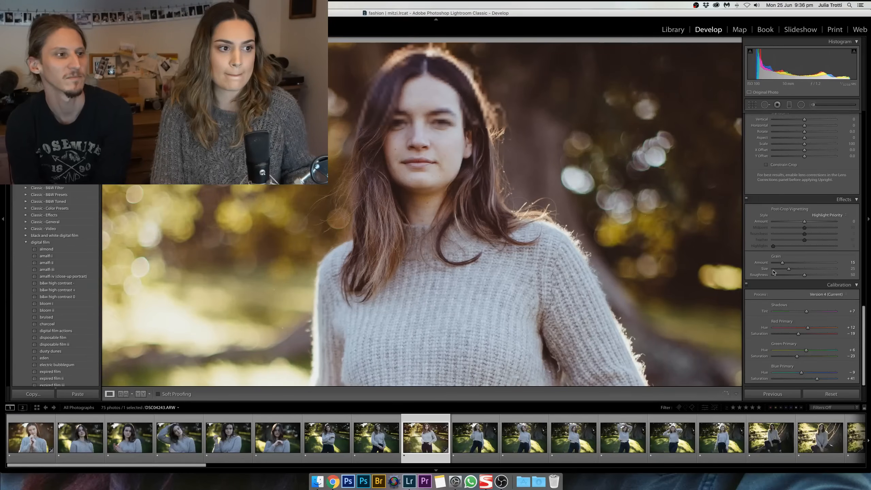
{"action": "left_click", "coordinate": [793, 262]}
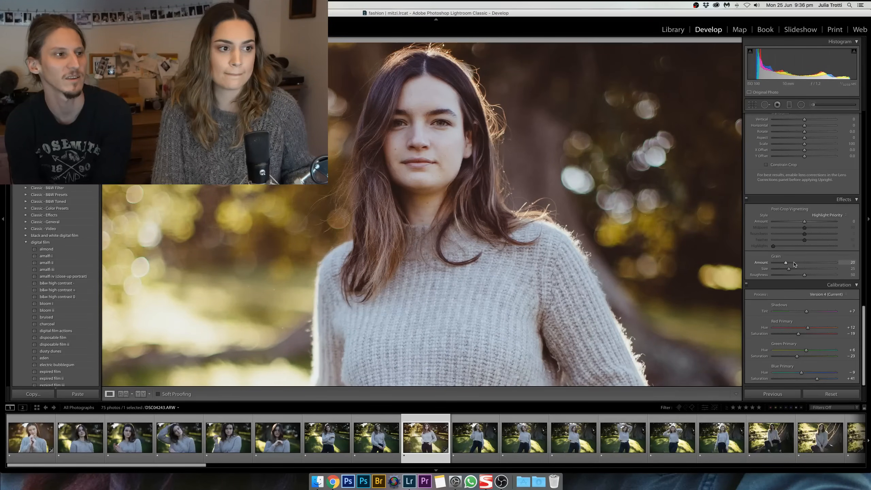
{"action": "key", "text": "backslash"}
{"action": "key", "text": "backslash"}
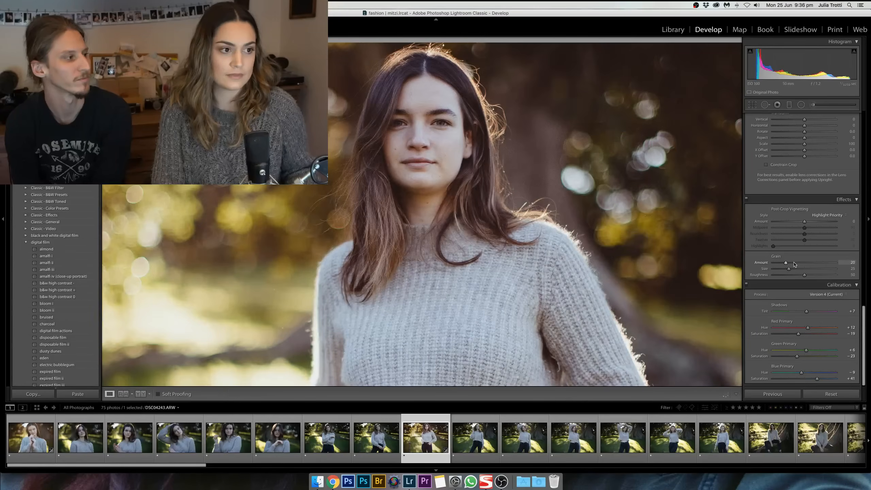
{"action": "left_click", "coordinate": [559, 238]}
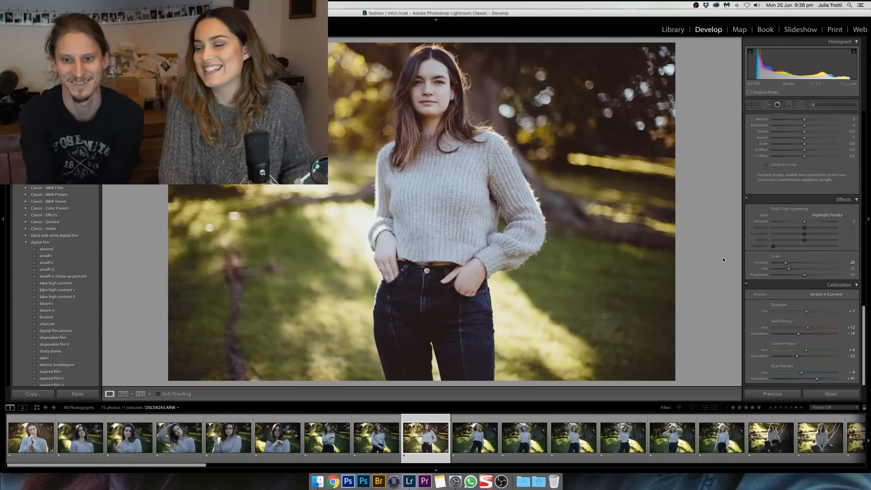
- Review the detail, split toning, tone curve and basic settings, and compare the full photo with its unedited version
{"action": "scroll", "coordinate": [815, 254], "scroll_direction": "up", "scroll_amount": 10}
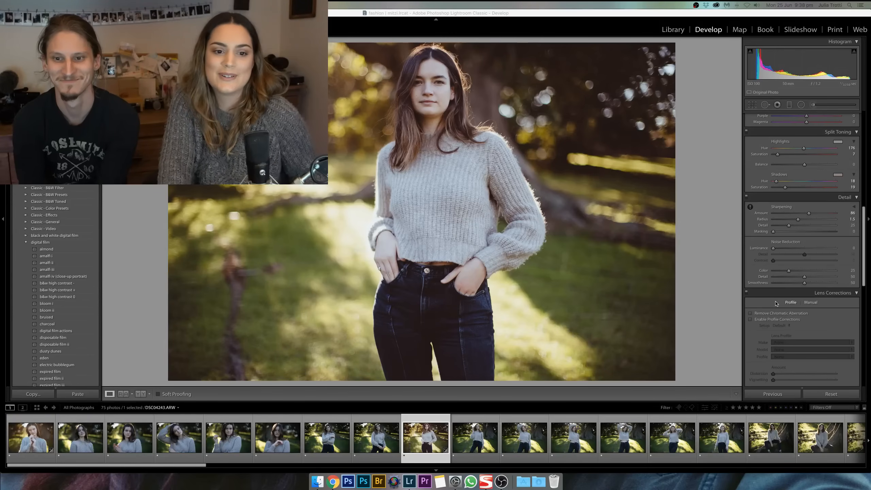
{"action": "scroll", "coordinate": [807, 276], "scroll_direction": "up", "scroll_amount": 2}
{"action": "scroll", "coordinate": [807, 276], "scroll_direction": "up", "scroll_amount": 4}
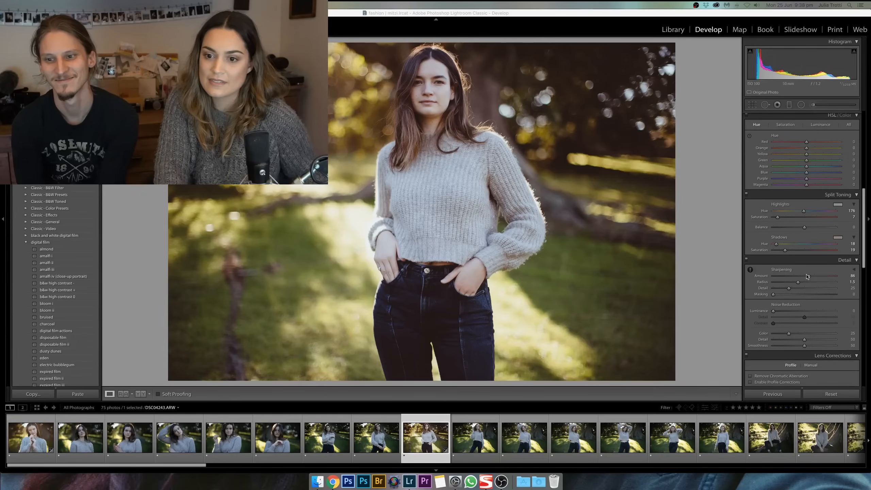
{"action": "scroll", "coordinate": [807, 276], "scroll_direction": "up", "scroll_amount": 15}
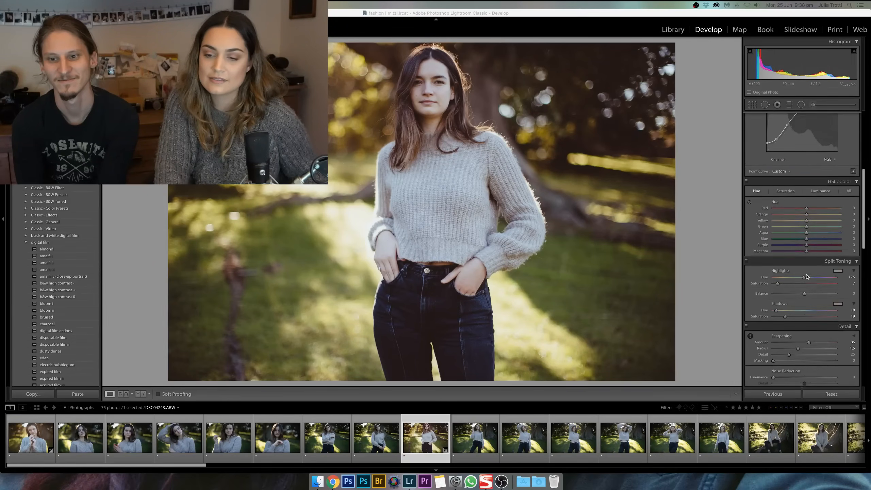
{"action": "scroll", "coordinate": [806, 276], "scroll_direction": "up", "scroll_amount": 7}
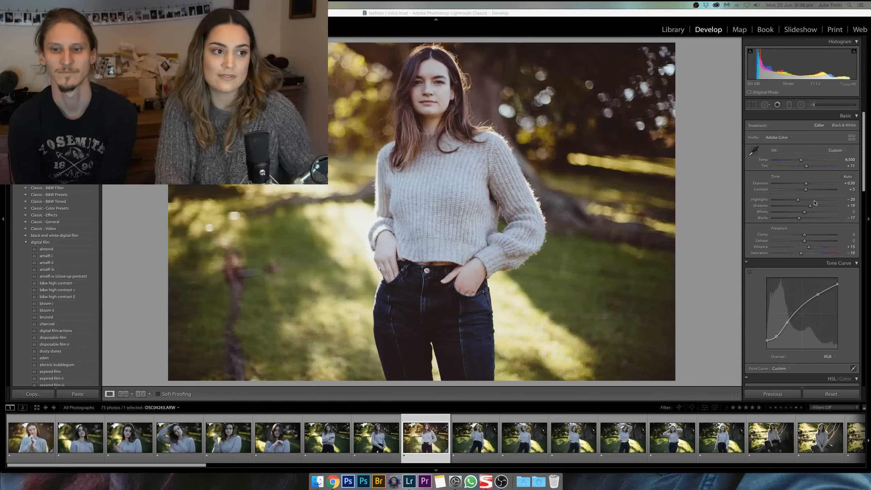
{"action": "left_click", "coordinate": [700, 183]}
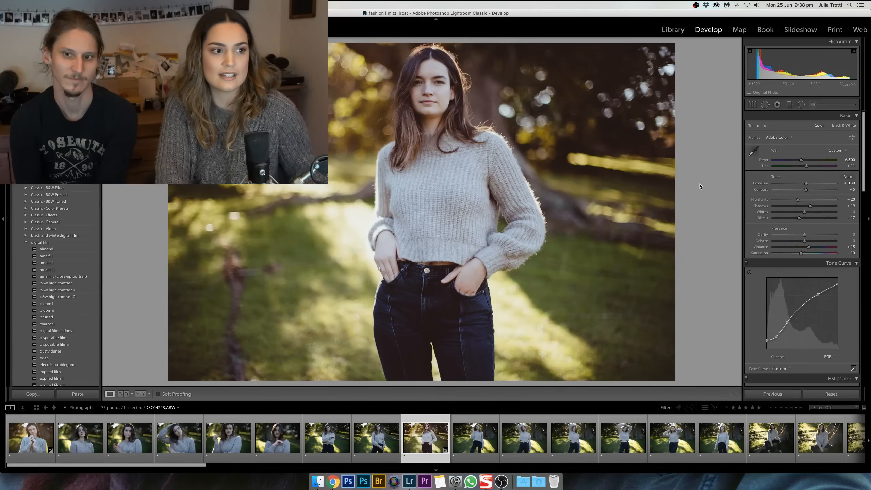
{"action": "key", "text": "backslash"}
{"action": "key", "text": "backslash"}
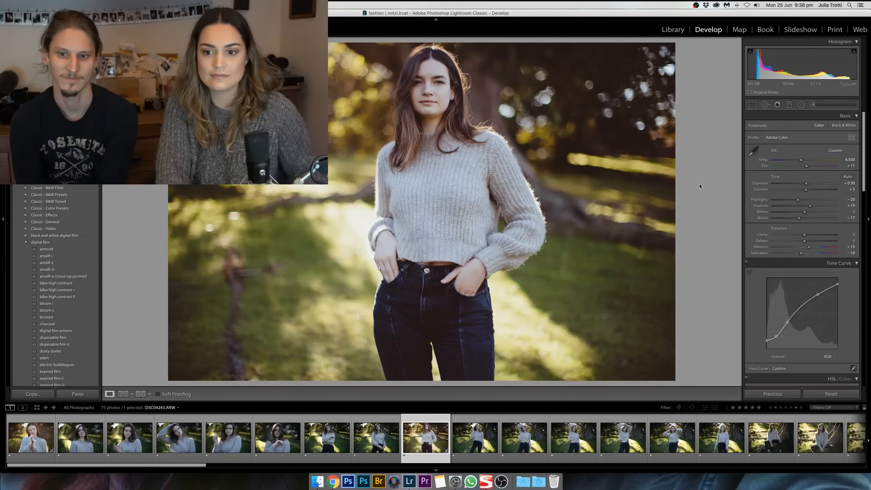
- Lower the standing portrait's exposure to +0.20 and compare it with the unedited version
{"action": "key", "text": "backslash"}
{"action": "key", "text": "backslash"}
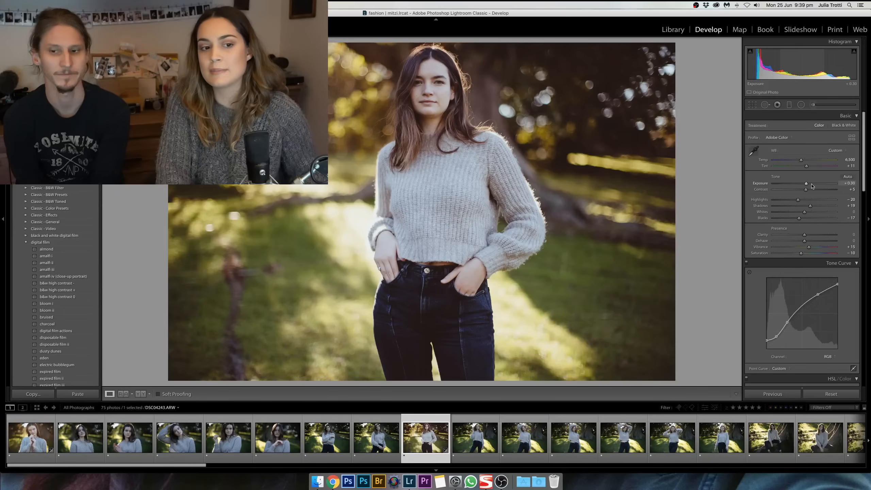
{"action": "scroll", "coordinate": [811, 186], "scroll_direction": "down", "scroll_amount": 1}
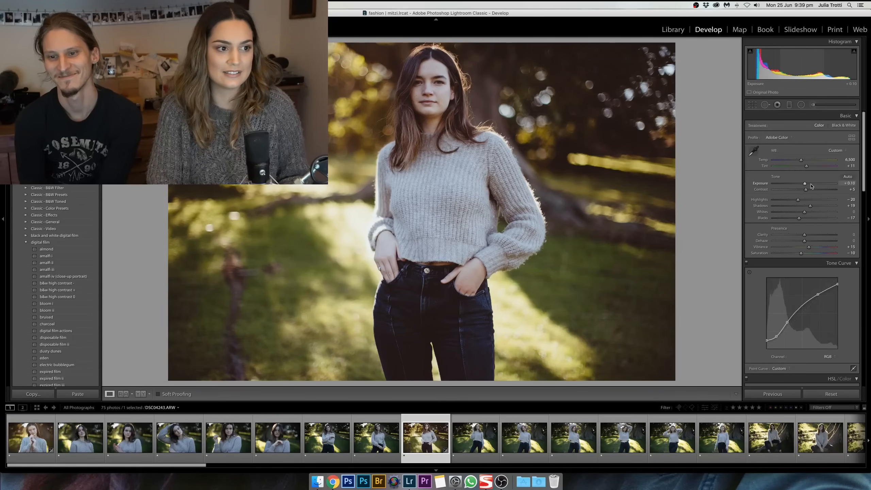
{"action": "key", "text": "backslash"}
{"action": "key", "text": "backslash"}
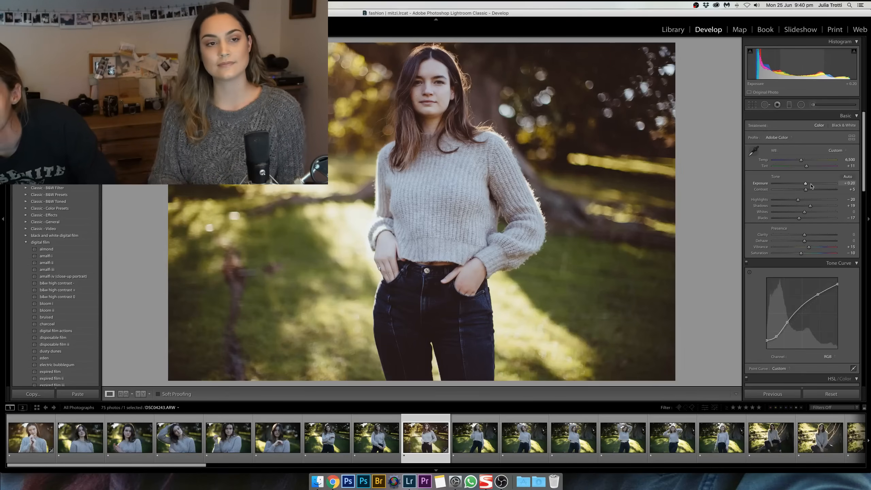
- Quit the Dropbox app that is running in the background
{"action": "left_click", "coordinate": [705, 4]}
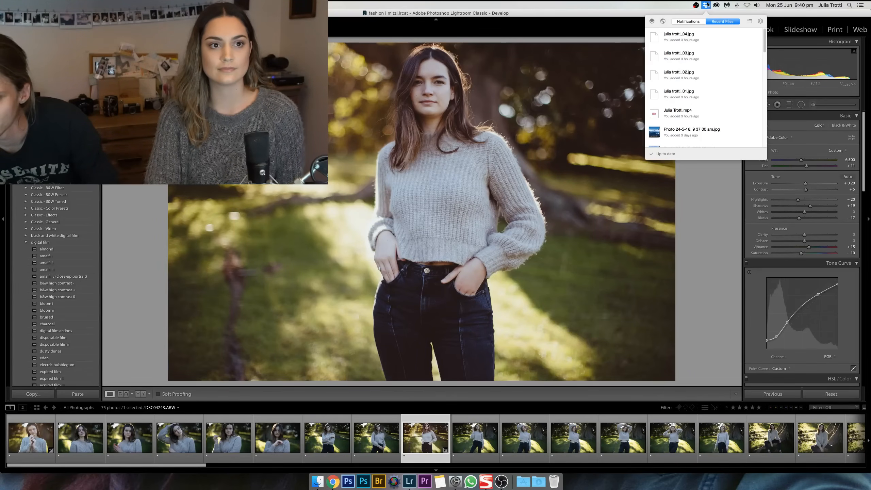
{"action": "left_click", "coordinate": [760, 22]}
{"action": "left_click", "coordinate": [768, 73]}
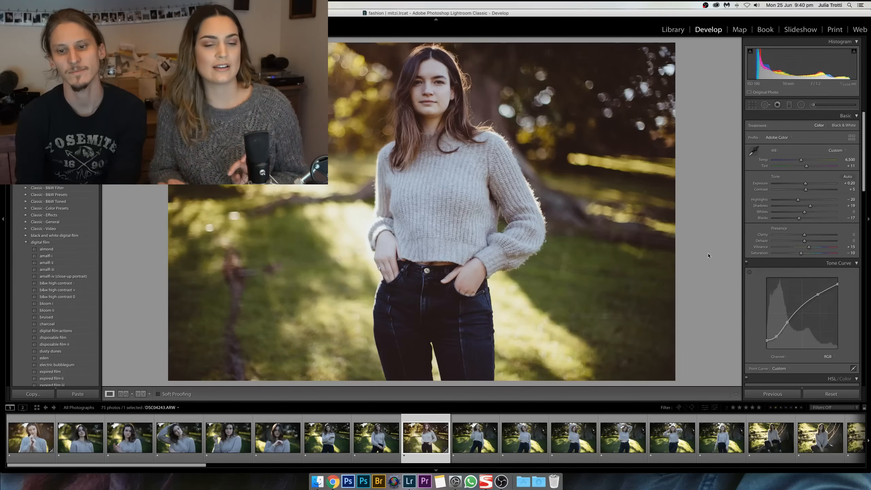
- Set the standing portrait's exposure to +0.10 and compare it repeatedly with the unedited version
{"action": "left_click_drag", "start_coordinate": [805, 183], "coordinate": [803, 184]}
{"action": "key", "text": "backslash"}
{"action": "key", "text": "backslash"}
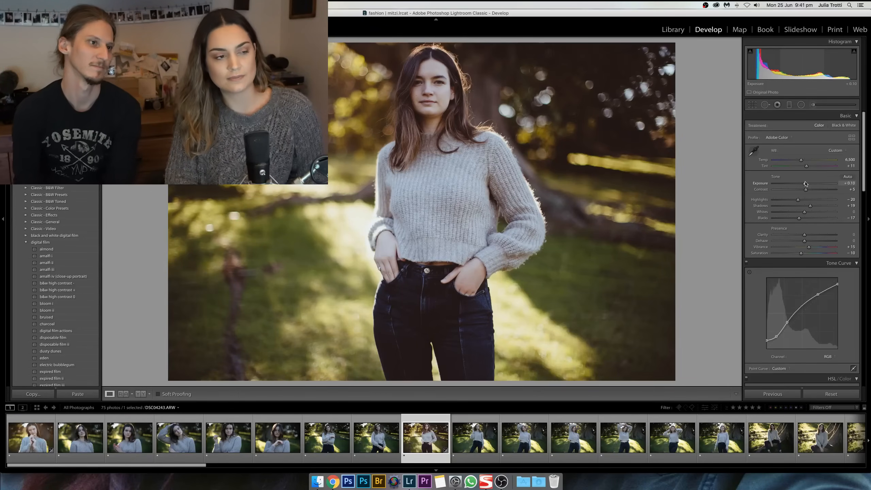
{"action": "key", "text": "backslash"}
{"action": "key", "text": "backslash"}
{"action": "key", "text": "backslash"}
{"action": "key", "text": "backslash"}
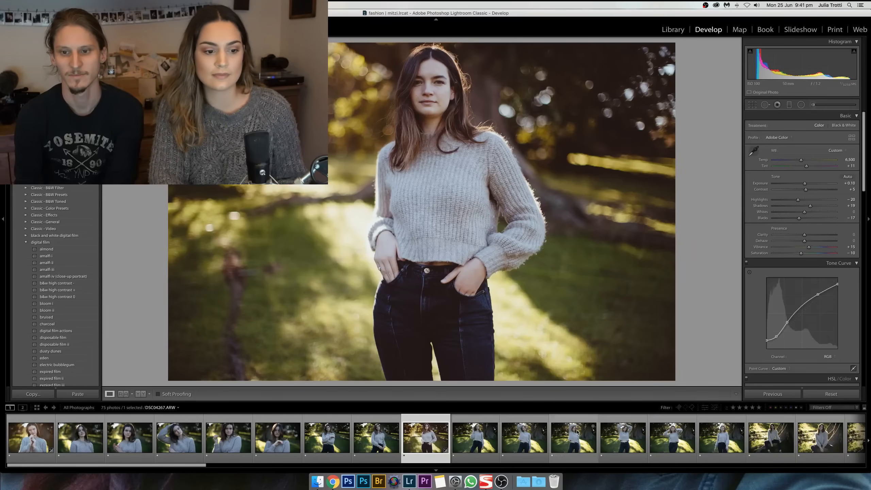
- Look through the photos of the model seated on the tree root and select the one with her hands together
{"action": "scroll", "coordinate": [577, 433], "scroll_direction": "right", "scroll_amount": 5}
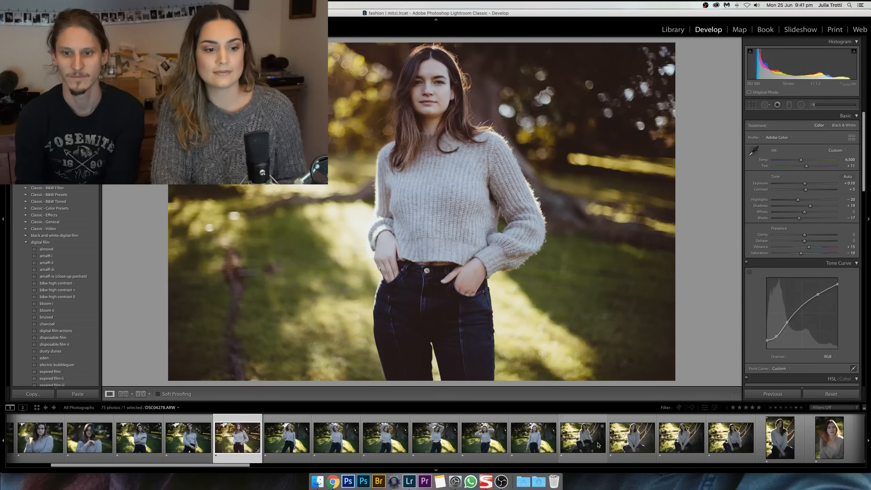
{"action": "left_click", "coordinate": [681, 444]}
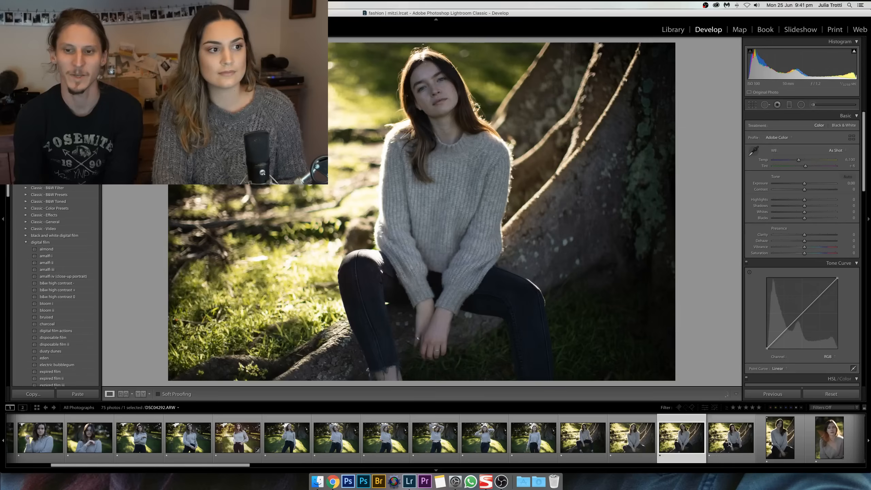
{"action": "left_click", "coordinate": [729, 444]}
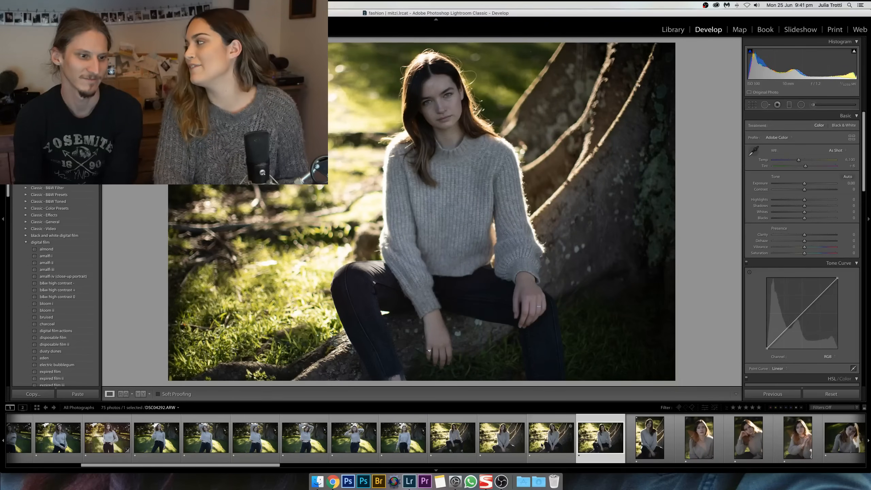
{"action": "left_click", "coordinate": [541, 445]}
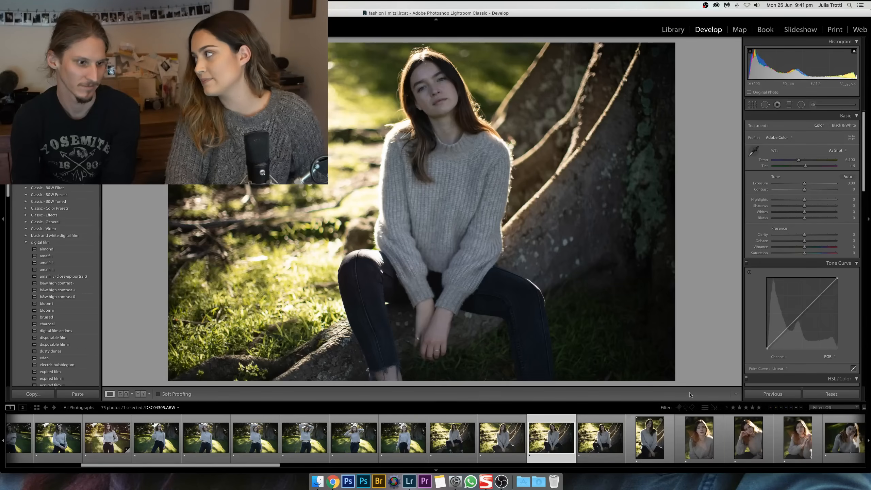
- Sharpen the seated portrait with an amount of 83 and a radius of 1.5
{"action": "scroll", "coordinate": [812, 282], "scroll_direction": "down", "scroll_amount": 15}
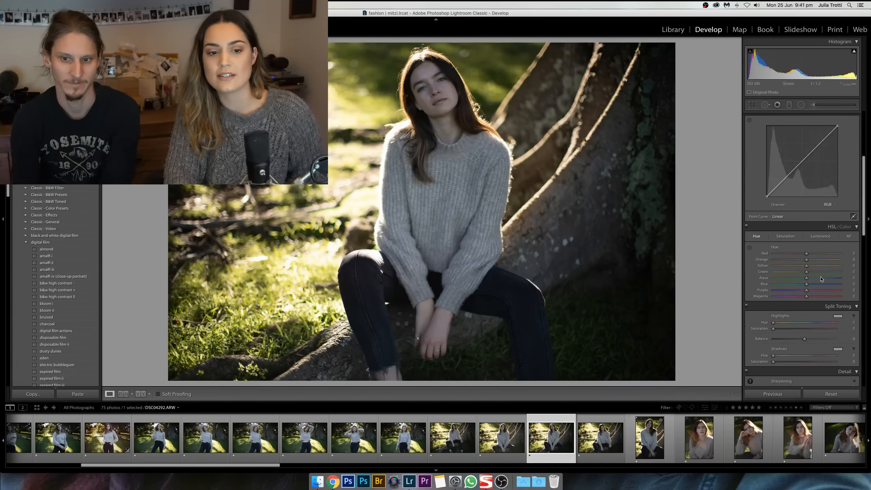
{"action": "scroll", "coordinate": [821, 278], "scroll_direction": "up", "scroll_amount": 6}
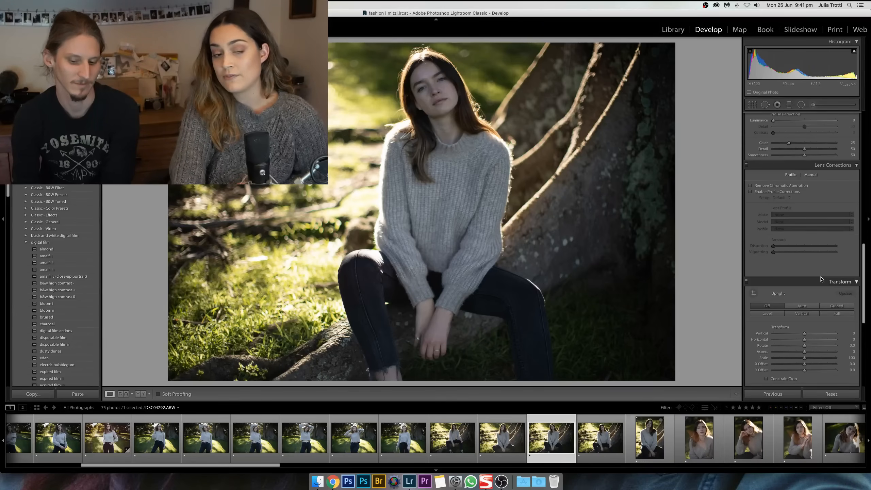
{"action": "scroll", "coordinate": [799, 278], "scroll_direction": "up", "scroll_amount": 3}
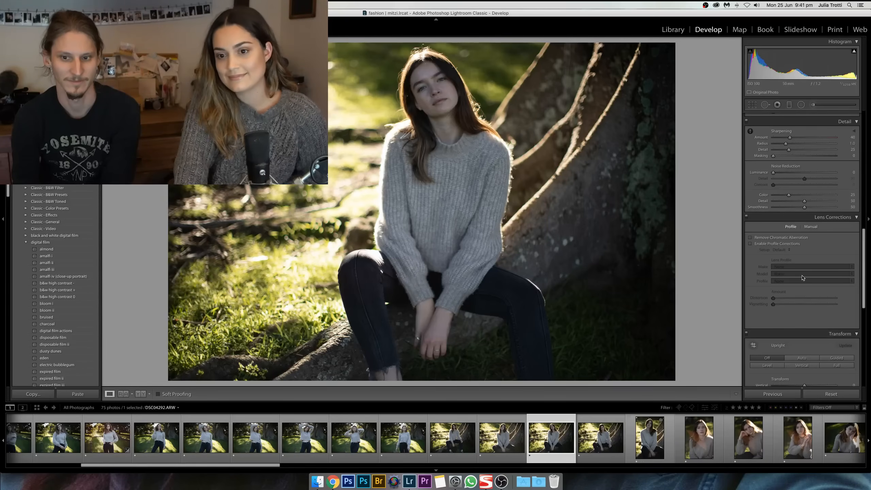
{"action": "scroll", "coordinate": [802, 277], "scroll_direction": "up", "scroll_amount": 2}
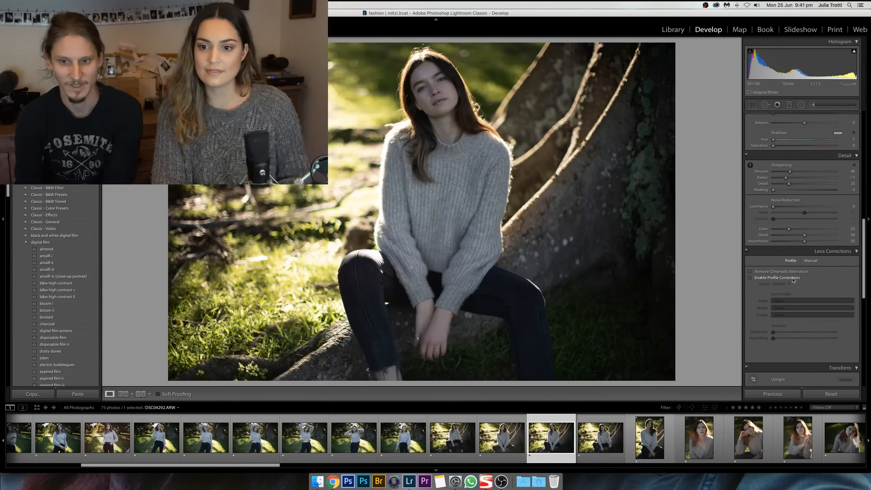
{"action": "scroll", "coordinate": [798, 281], "scroll_direction": "up", "scroll_amount": 1}
{"action": "mouse_move", "coordinate": [789, 199]}
{"action": "left_mouse_down"}
{"action": "mouse_move", "coordinate": [807, 199]}
{"action": "mouse_move", "coordinate": [798, 207]}
{"action": "left_mouse_up"}
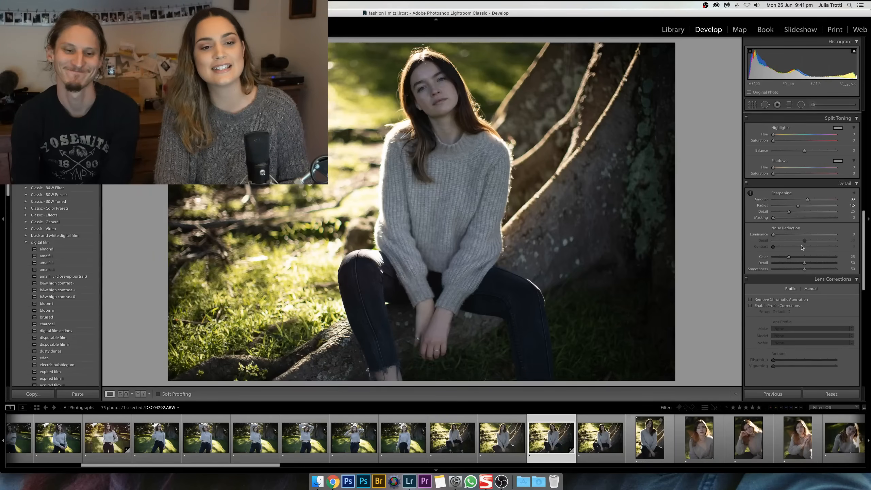
- Add grain with an amount of 10 to the seated portrait
{"action": "scroll", "coordinate": [786, 310], "scroll_direction": "down", "scroll_amount": 2}
{"action": "scroll", "coordinate": [786, 310], "scroll_direction": "down", "scroll_amount": 10}
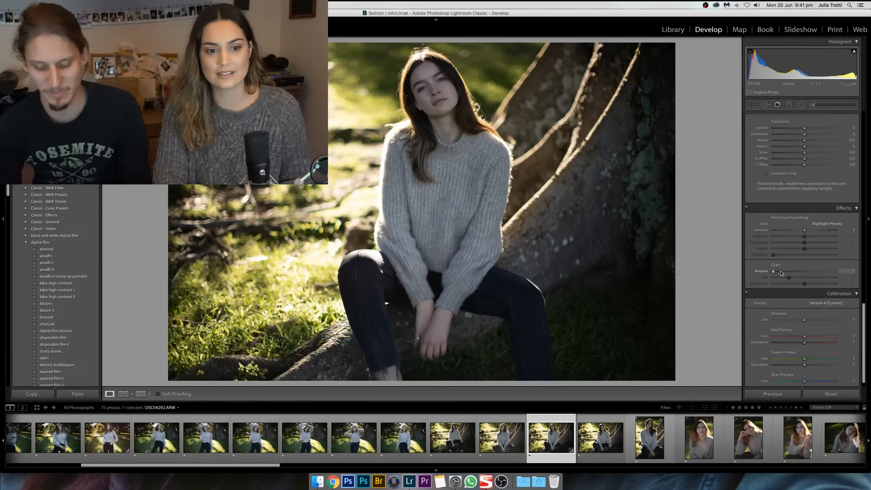
{"action": "left_click_drag", "start_coordinate": [773, 271], "coordinate": [779, 271]}
- Calibrate shadows tint -12, red primary hue -9 and saturation +16, green primary hue +34 and saturation -30, and blue primary hue -14 and saturation +27
{"action": "scroll", "coordinate": [782, 276], "scroll_direction": "down", "scroll_amount": 1}
{"action": "scroll", "coordinate": [795, 338], "scroll_direction": "up", "scroll_amount": 1}
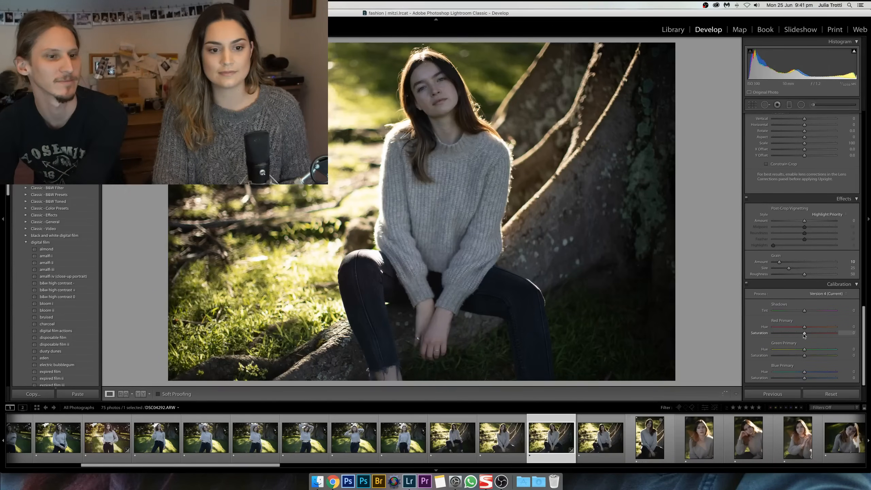
{"action": "left_click_drag", "start_coordinate": [803, 333], "coordinate": [795, 357]}
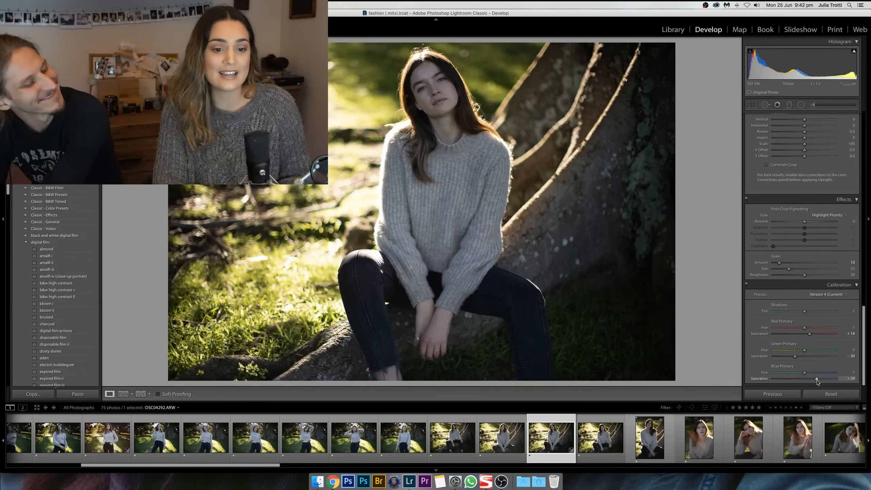
{"action": "left_click_drag", "start_coordinate": [804, 379], "coordinate": [782, 379]}
{"action": "mouse_move", "coordinate": [804, 373]}
{"action": "left_mouse_down"}
{"action": "mouse_move", "coordinate": [793, 374]}
{"action": "mouse_move", "coordinate": [799, 375]}
{"action": "left_mouse_up"}
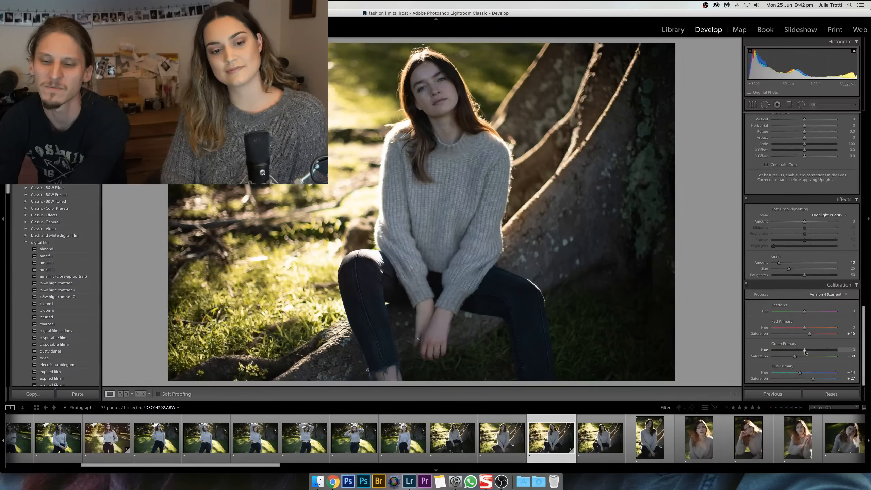
{"action": "mouse_move", "coordinate": [803, 350]}
{"action": "left_mouse_down"}
{"action": "mouse_move", "coordinate": [796, 350]}
{"action": "mouse_move", "coordinate": [814, 350]}
{"action": "left_mouse_up"}
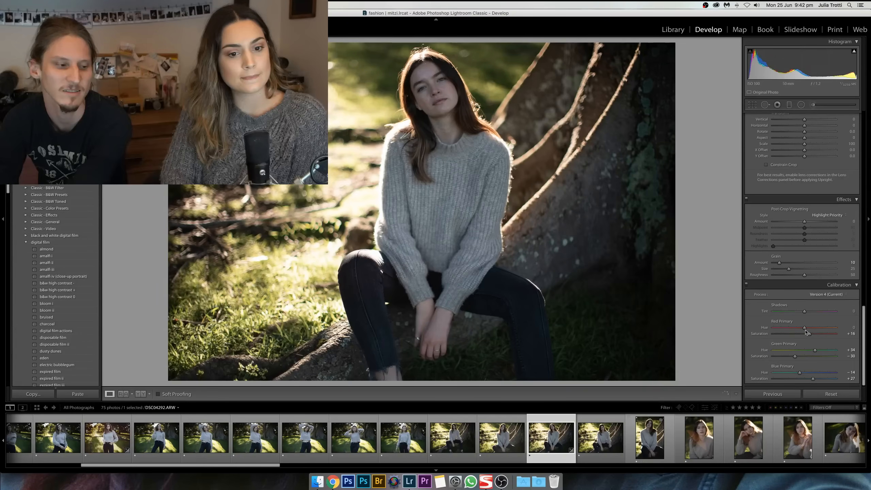
{"action": "left_click_drag", "start_coordinate": [805, 330], "coordinate": [799, 312]}
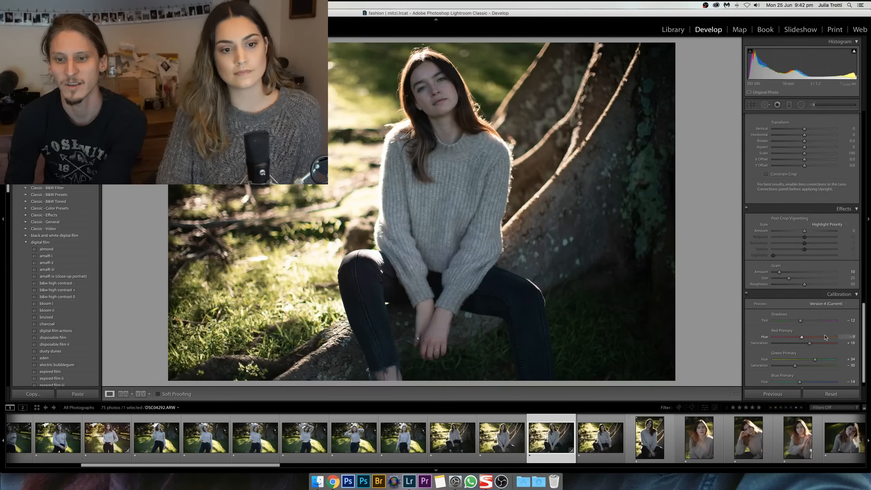
- Set the seated portrait's temperature to 6,429, exposure to +0.45, vibrance to +29 and saturation to -10
{"action": "scroll", "coordinate": [820, 328], "scroll_direction": "up", "scroll_amount": 3}
{"action": "scroll", "coordinate": [798, 274], "scroll_direction": "up", "scroll_amount": 10}
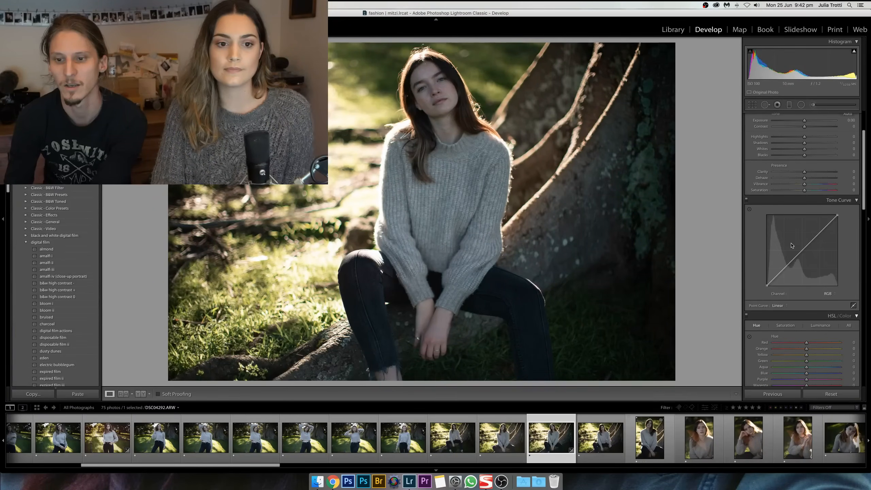
{"action": "scroll", "coordinate": [793, 222], "scroll_direction": "up", "scroll_amount": 4}
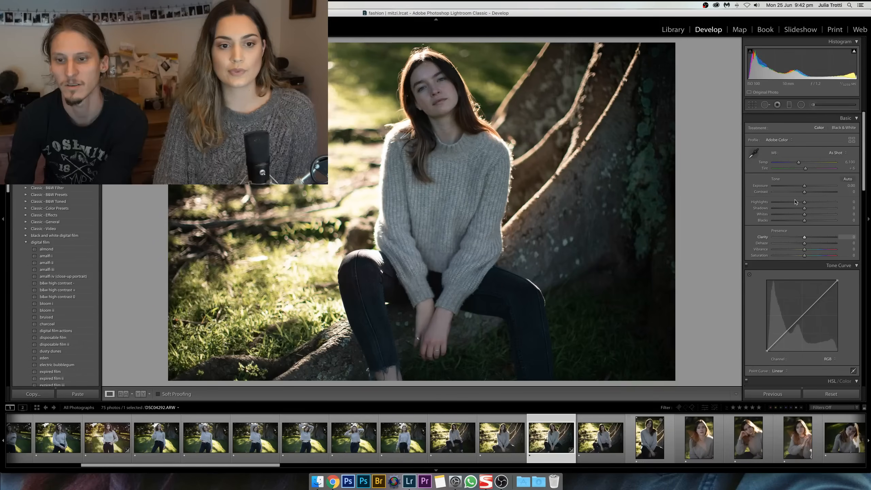
{"action": "scroll", "coordinate": [795, 202], "scroll_direction": "down", "scroll_amount": 1}
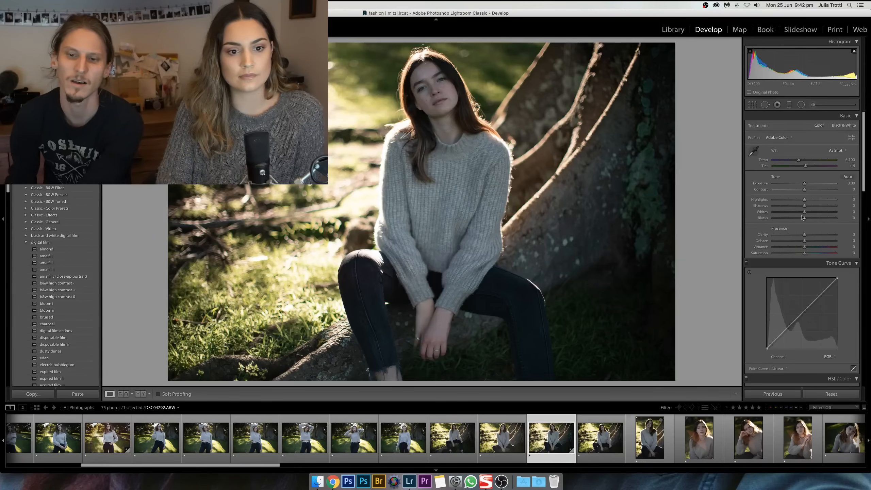
{"action": "scroll", "coordinate": [802, 216], "scroll_direction": "down", "scroll_amount": 3}
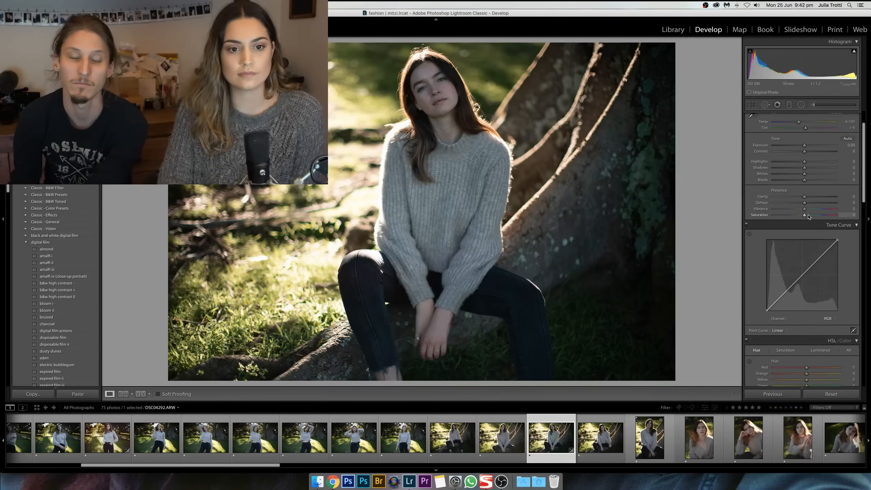
{"action": "mouse_move", "coordinate": [804, 208]}
{"action": "left_mouse_down"}
{"action": "mouse_move", "coordinate": [800, 215]}
{"action": "mouse_move", "coordinate": [813, 208]}
{"action": "left_mouse_up"}
{"action": "scroll", "coordinate": [806, 193], "scroll_direction": "up", "scroll_amount": 3}
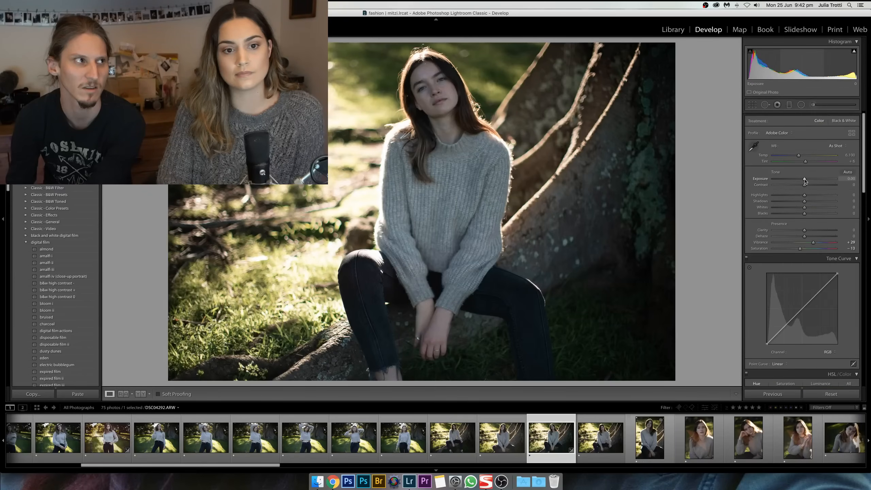
{"action": "left_click_drag", "start_coordinate": [804, 179], "coordinate": [800, 157]}
{"action": "left_click_drag", "start_coordinate": [800, 249], "coordinate": [805, 253]}
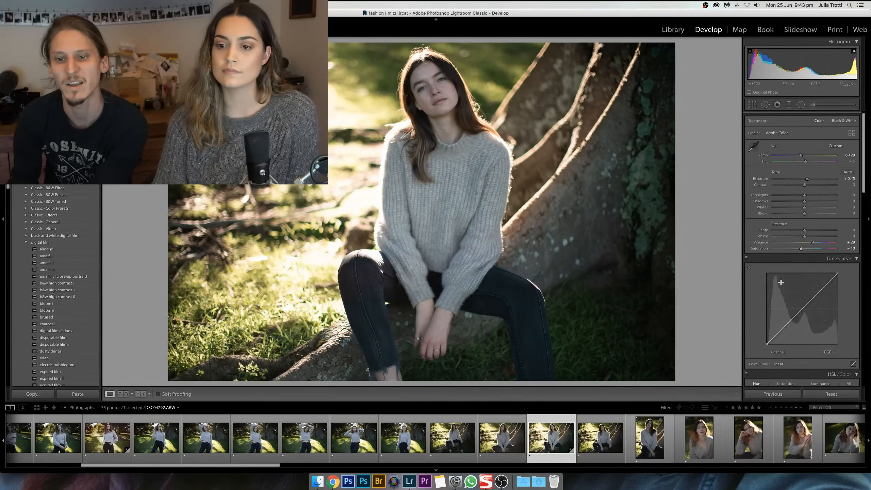
- Shape a faded RGB tone curve with lifted blacks, an anchored midtone, a lowered white point and slightly raised highlights
{"action": "scroll", "coordinate": [765, 308], "scroll_direction": "down", "scroll_amount": 2}
{"action": "left_click_drag", "start_coordinate": [765, 309], "coordinate": [792, 279]}
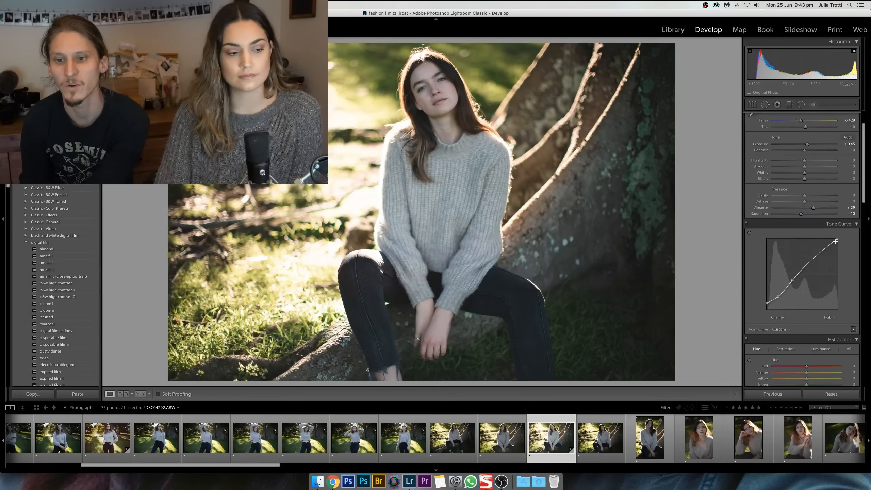
{"action": "left_click_drag", "start_coordinate": [835, 241], "coordinate": [843, 245]}
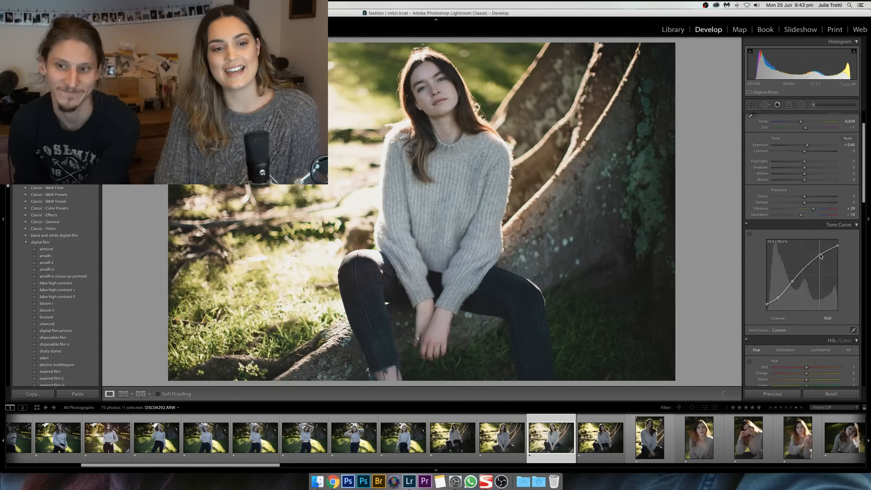
{"action": "left_click_drag", "start_coordinate": [820, 255], "coordinate": [820, 254]}
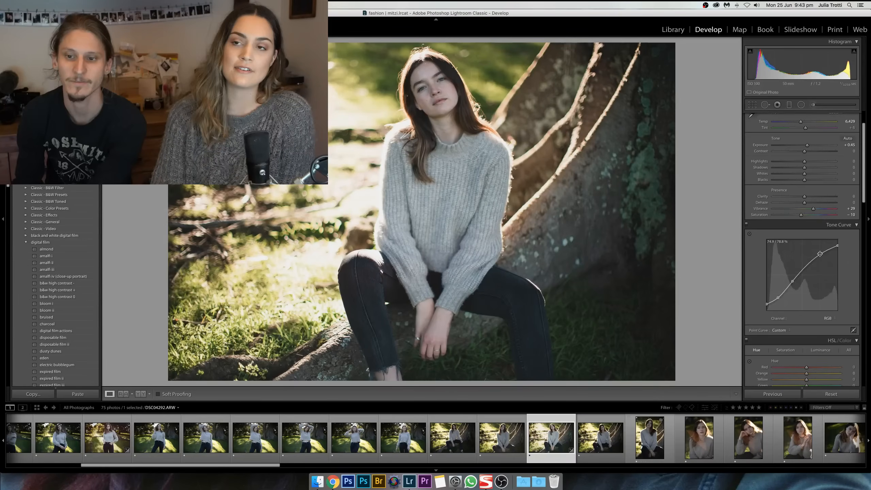
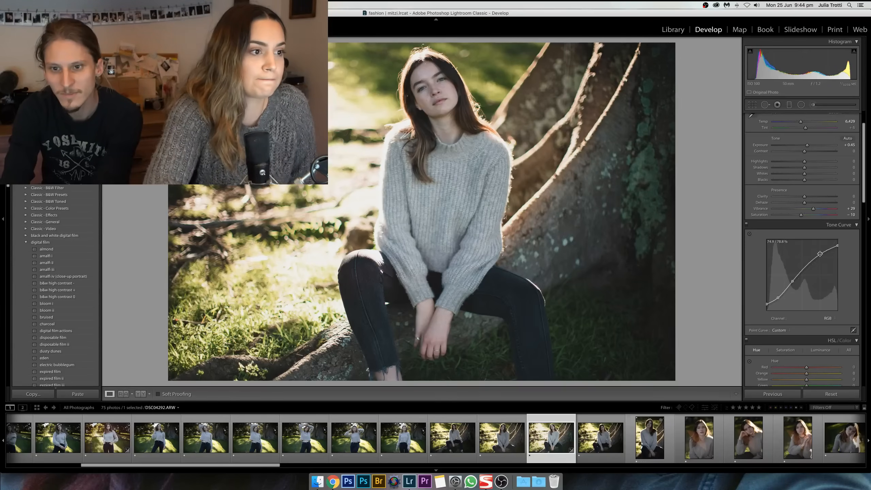
- Shape the blue channel's tone curve with a lifted black point, an anchored midtone and a slightly lowered white point
{"action": "left_click", "coordinate": [828, 318]}
{"action": "left_click", "coordinate": [829, 335]}
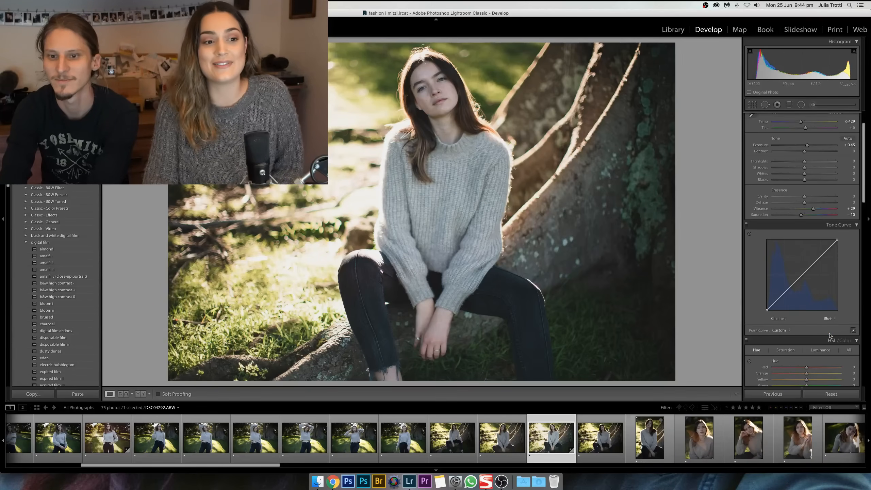
{"action": "left_click_drag", "start_coordinate": [766, 310], "coordinate": [800, 280]}
{"action": "left_click_drag", "start_coordinate": [833, 241], "coordinate": [839, 243]}
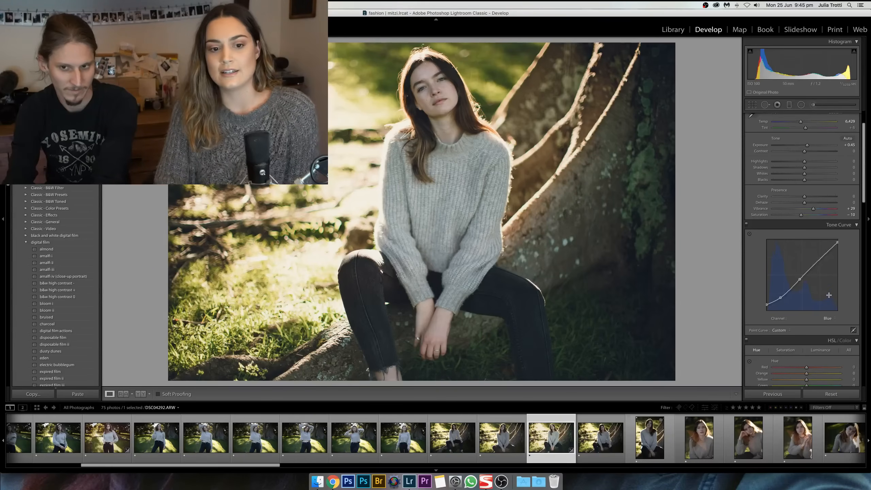
- Fine-tune the shadow and midtone points of the RGB tone curve on the seated portrait
{"action": "left_click", "coordinate": [827, 318]}
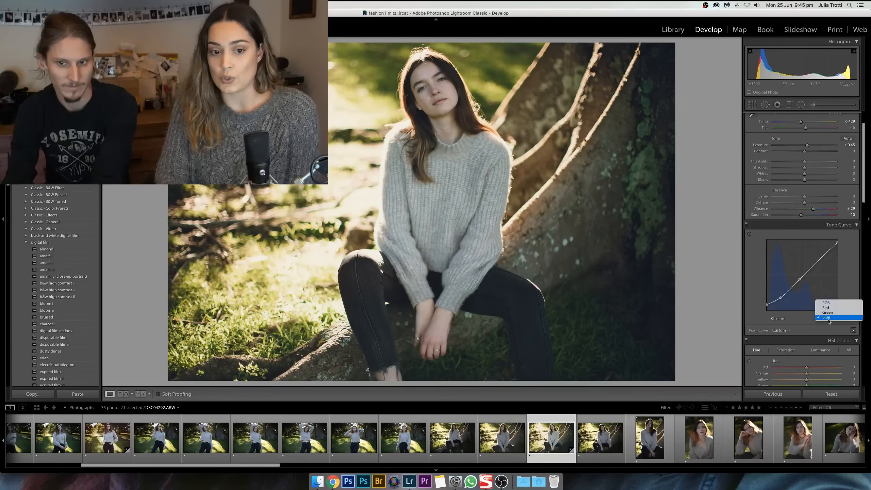
{"action": "left_click", "coordinate": [835, 303]}
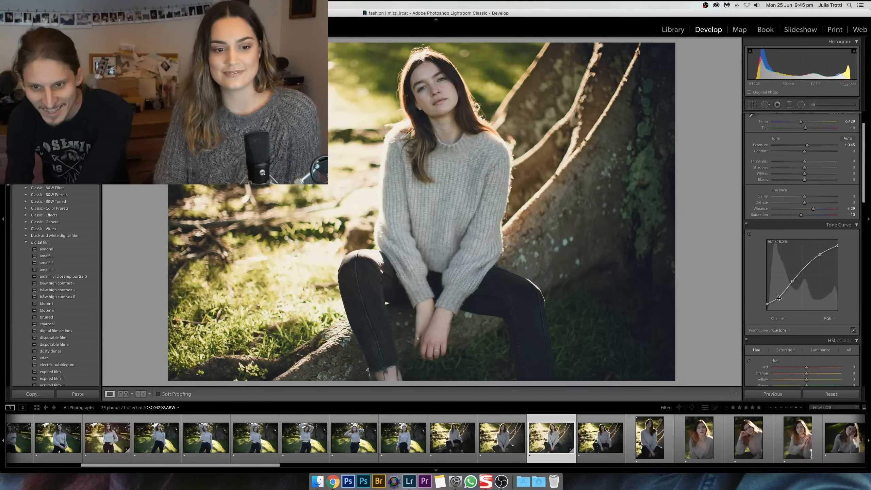
{"action": "left_click_drag", "start_coordinate": [778, 297], "coordinate": [779, 300]}
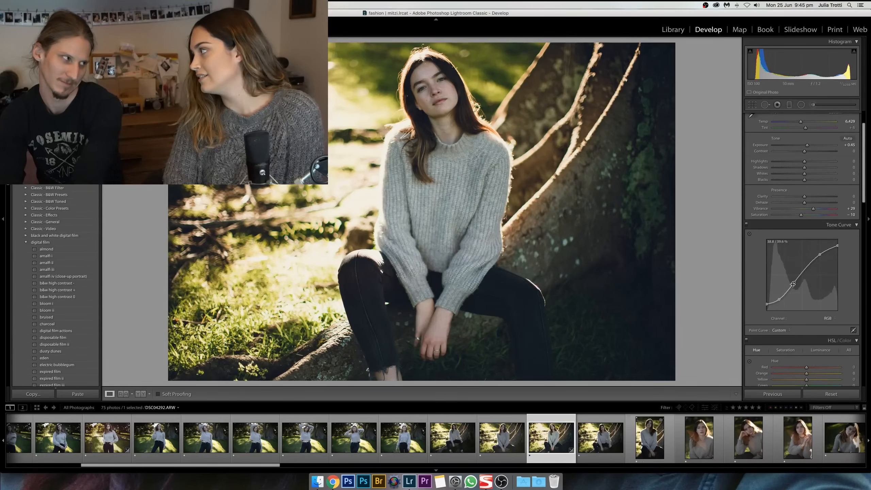
{"action": "left_click_drag", "start_coordinate": [780, 298], "coordinate": [779, 298]}
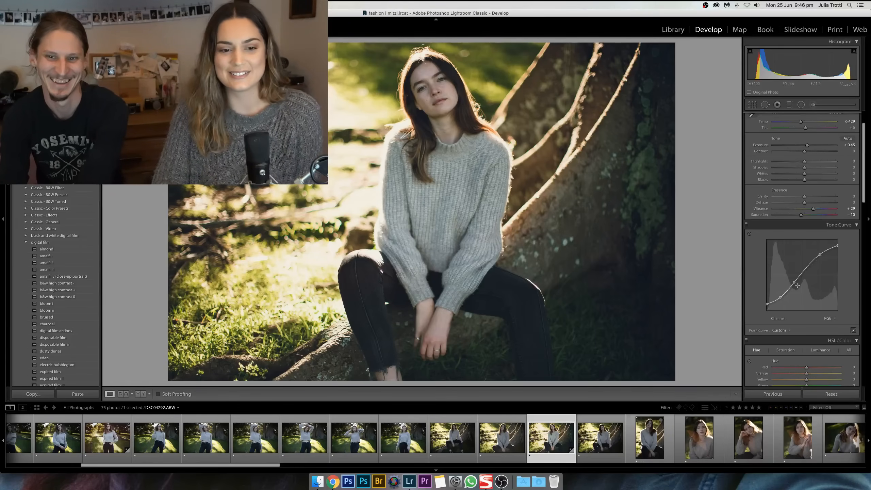
{"action": "left_click_drag", "start_coordinate": [793, 282], "coordinate": [794, 282]}
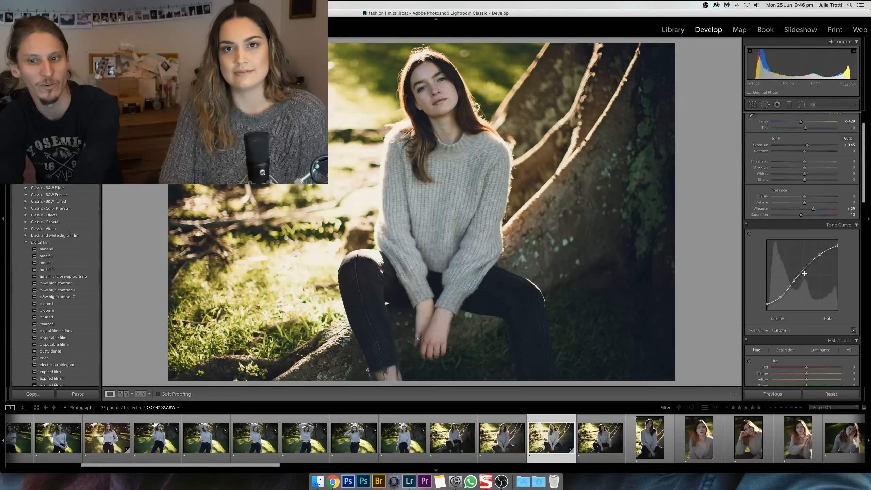
{"action": "left_click_drag", "start_coordinate": [794, 280], "coordinate": [794, 279]}
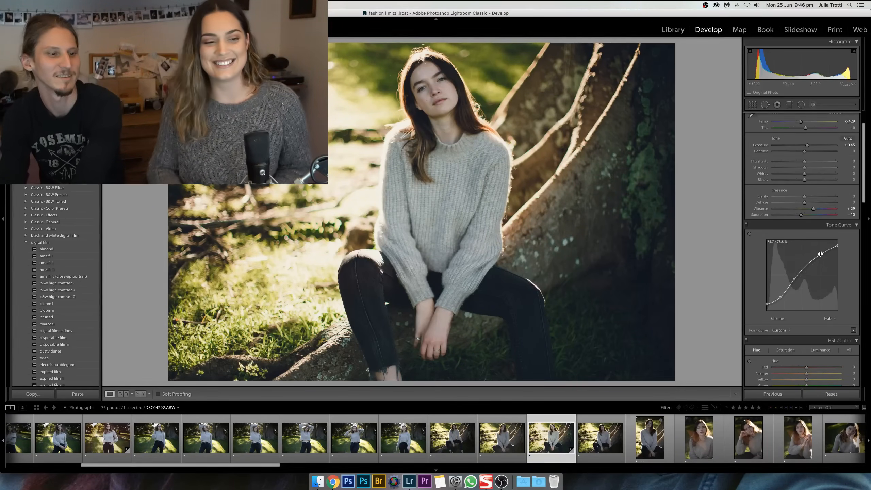
- Try a lower-midtone point on the red channel's tone curve and anchor the green channel's curve in its lower midtones
{"action": "left_click", "coordinate": [829, 318]}
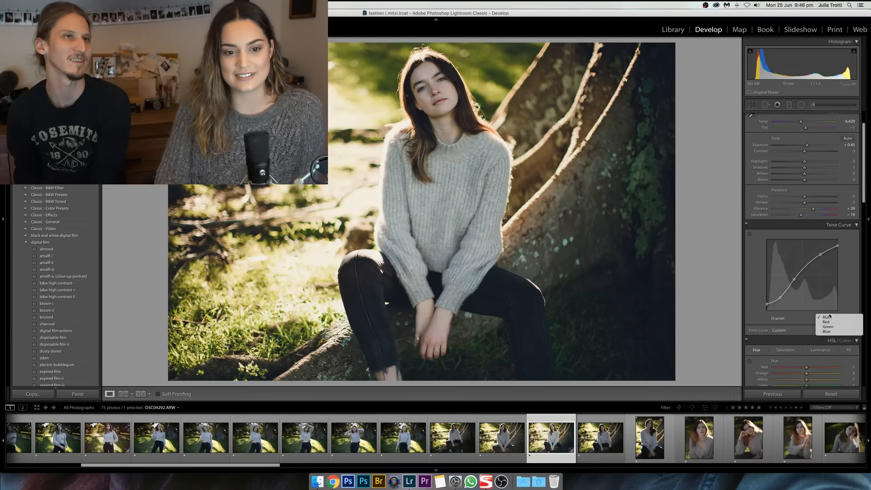
{"action": "left_click", "coordinate": [832, 324]}
{"action": "left_click_drag", "start_coordinate": [787, 292], "coordinate": [788, 290]}
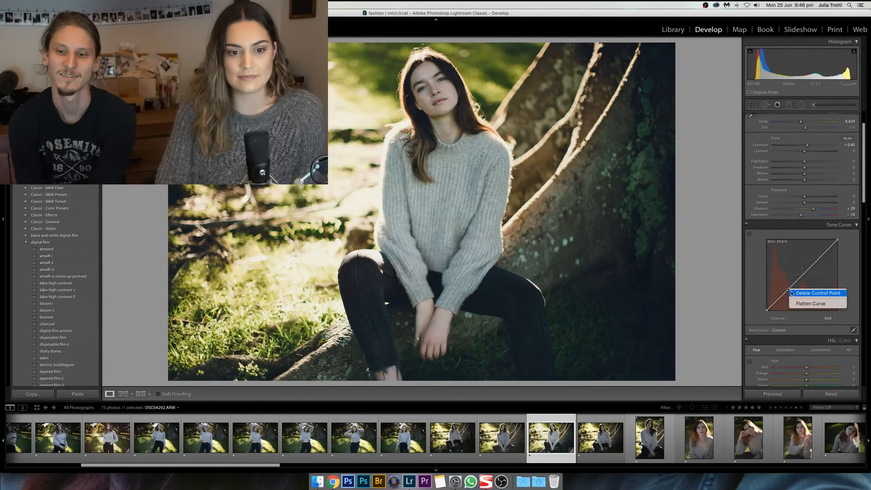
{"action": "left_click", "coordinate": [828, 318]}
{"action": "left_click", "coordinate": [828, 322]}
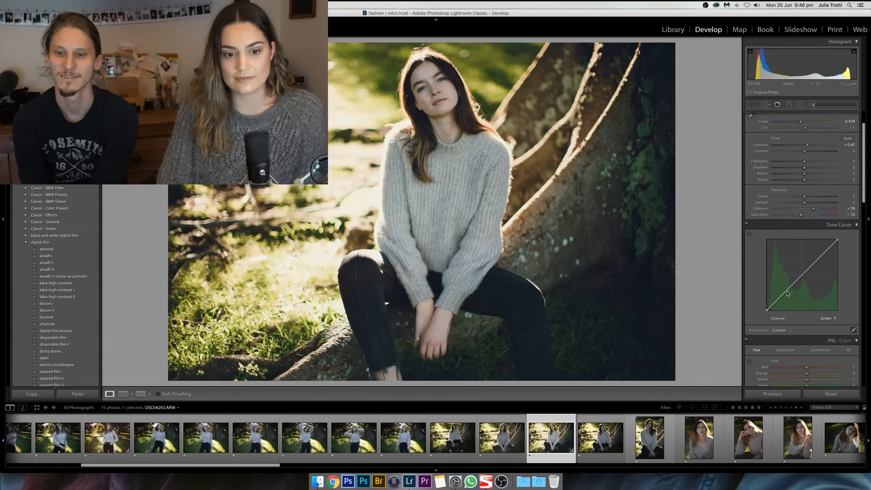
{"action": "left_click_drag", "start_coordinate": [787, 292], "coordinate": [787, 292]}
- Set highlights to -28, shadows to +34, blacks to -9 and temperature to 6,629, with a slightly reduced tint
{"action": "mouse_move", "coordinate": [810, 168]}
{"action": "left_mouse_down"}
{"action": "mouse_move", "coordinate": [821, 168]}
{"action": "mouse_move", "coordinate": [801, 179]}
{"action": "mouse_move", "coordinate": [795, 163]}
{"action": "left_mouse_up"}
{"action": "scroll", "coordinate": [816, 216], "scroll_direction": "up", "scroll_amount": 3}
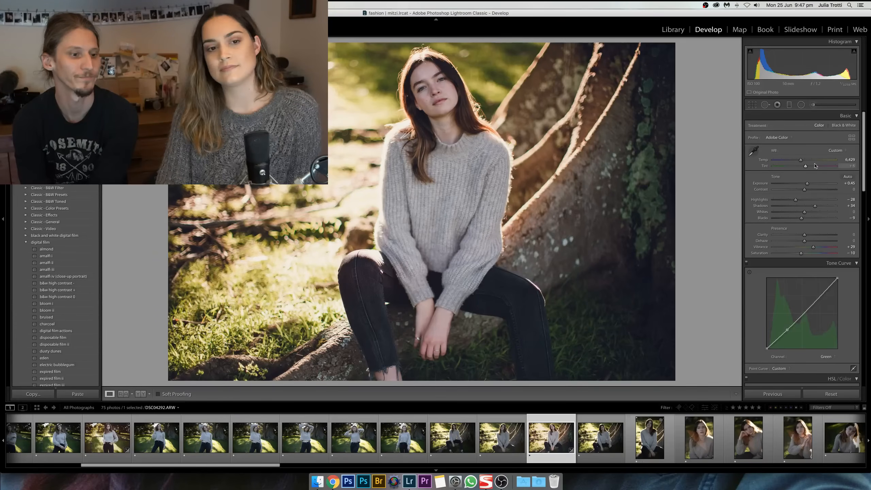
{"action": "key", "text": "Down"}
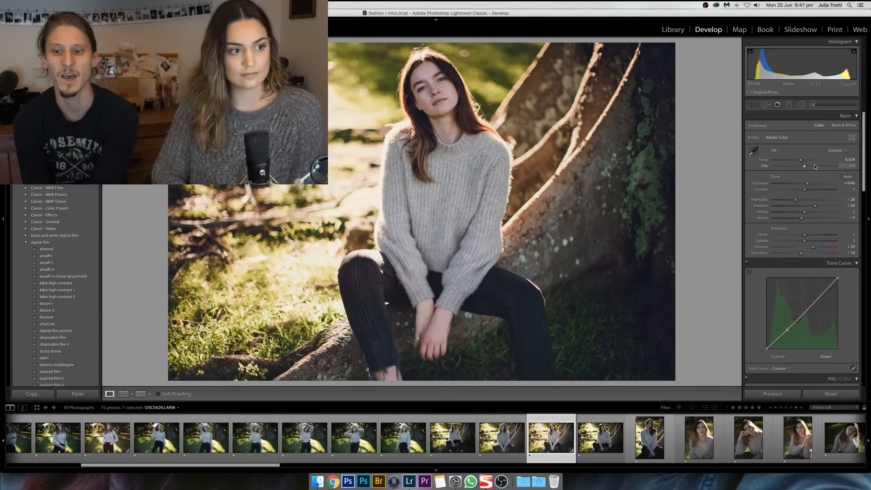
{"action": "key", "text": "Up"}
{"action": "key", "text": "Up"}
{"action": "key", "text": "Up"}
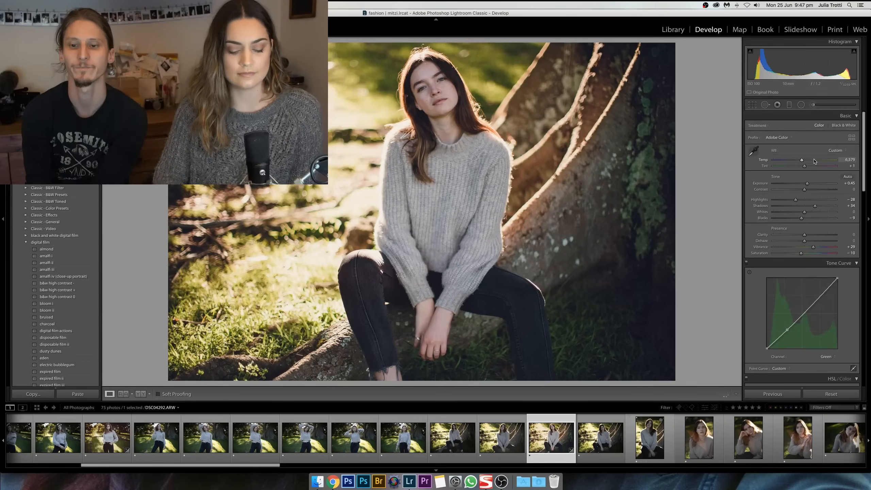
{"action": "key", "text": "Up"}
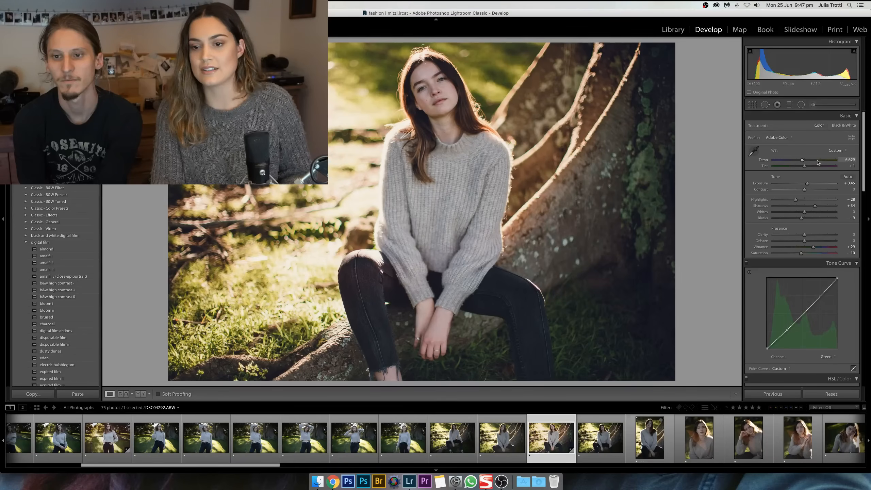
- Set tint to -4, contrast to +5, shadows to +26 and exposure to +0.45, comparing against the original photo
{"action": "left_click_drag", "start_coordinate": [811, 167], "coordinate": [812, 191]}
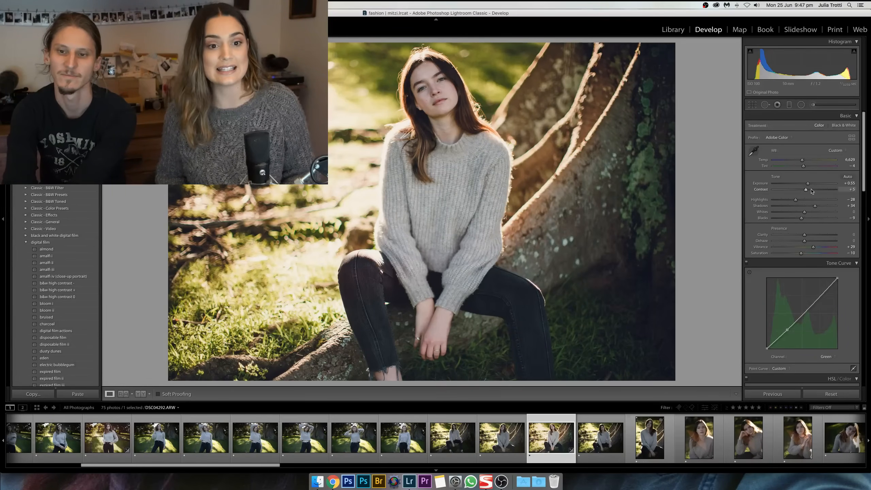
{"action": "left_click_drag", "start_coordinate": [814, 206], "coordinate": [812, 207]}
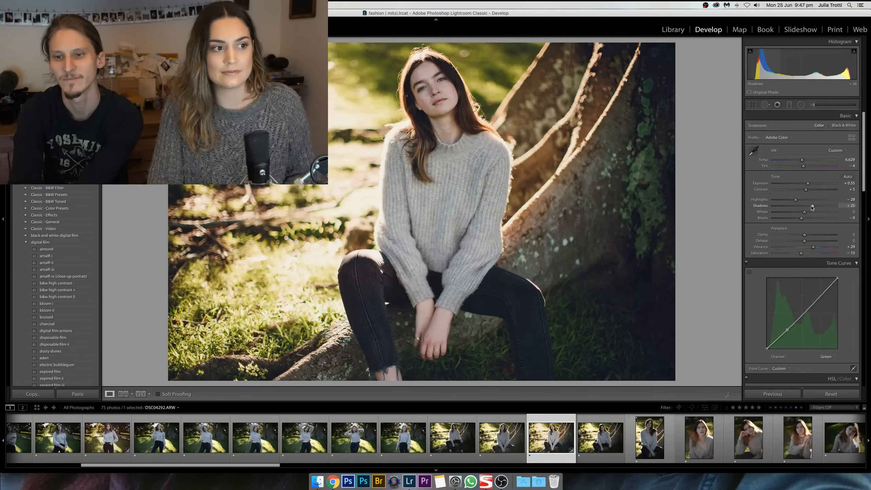
{"action": "key", "text": "backslash"}
{"action": "key", "text": "backslash"}
{"action": "left_click_drag", "start_coordinate": [807, 183], "coordinate": [806, 183]}
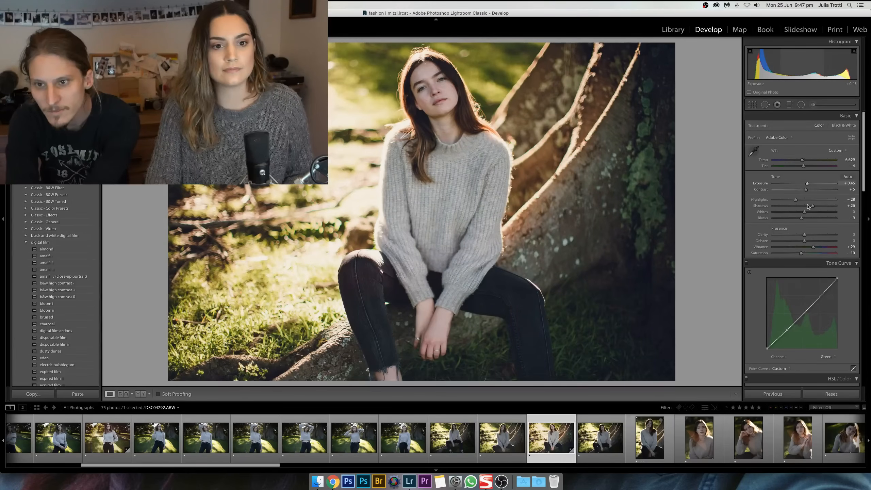
- Return to the RGB tone curve and slightly lower its midtone point
{"action": "left_click", "coordinate": [825, 356]}
{"action": "left_click", "coordinate": [822, 346]}
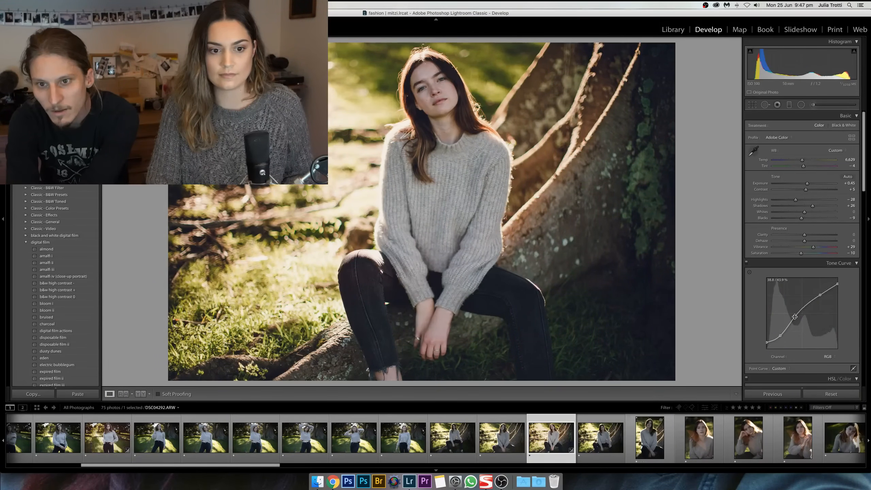
{"action": "left_click_drag", "start_coordinate": [796, 318], "coordinate": [795, 319]}
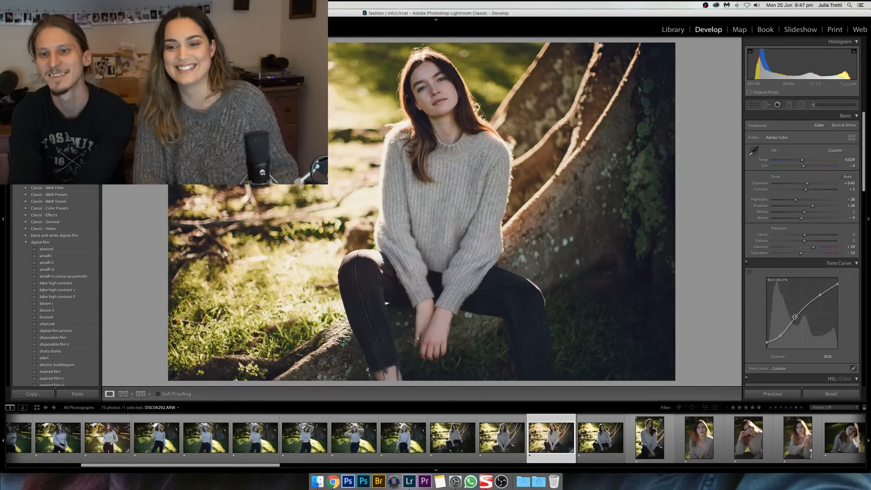
- Set the seated portrait's exposure to +0.55 and vibrance to +24
{"action": "left_click_drag", "start_coordinate": [806, 183], "coordinate": [808, 185]}
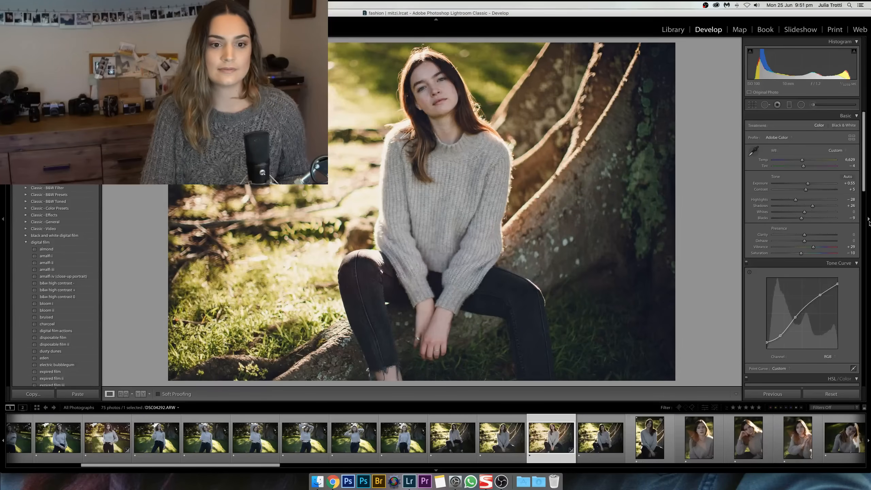
{"action": "key", "text": "Down"}
{"action": "key", "text": "Down"}
{"action": "key", "text": "Down"}
{"action": "key", "text": "Up"}
{"action": "key", "text": "Up"}
- Make small final corrections to the midtone and shadow points of the RGB tone curve
{"action": "scroll", "coordinate": [810, 255], "scroll_direction": "down", "scroll_amount": 3}
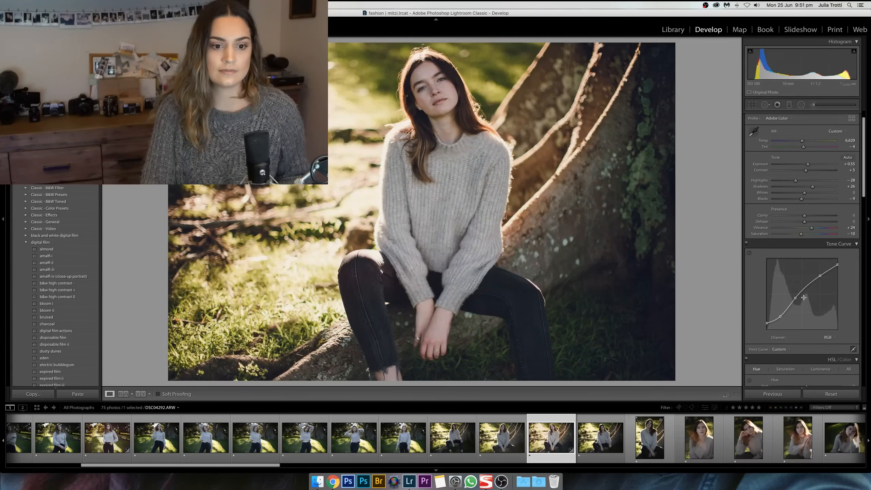
{"action": "left_click_drag", "start_coordinate": [796, 297], "coordinate": [798, 298]}
{"action": "right_click", "coordinate": [797, 299]}
{"action": "left_click", "coordinate": [802, 302]}
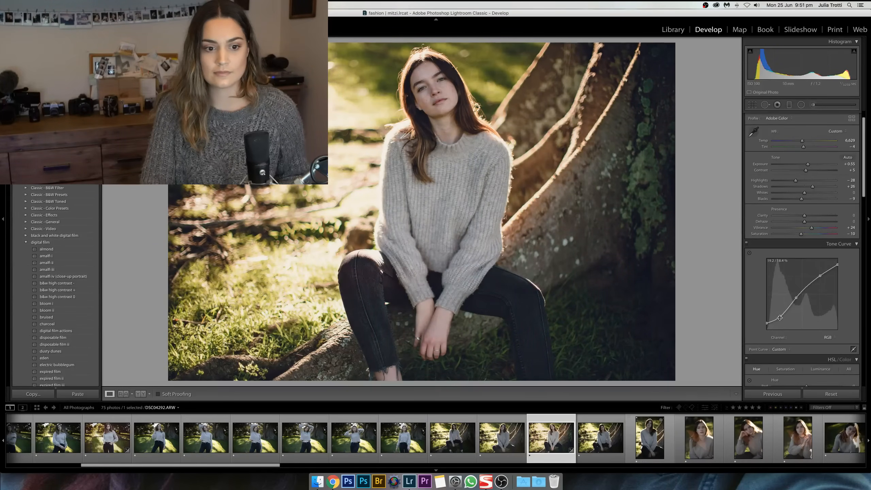
{"action": "left_click_drag", "start_coordinate": [780, 318], "coordinate": [780, 318]}
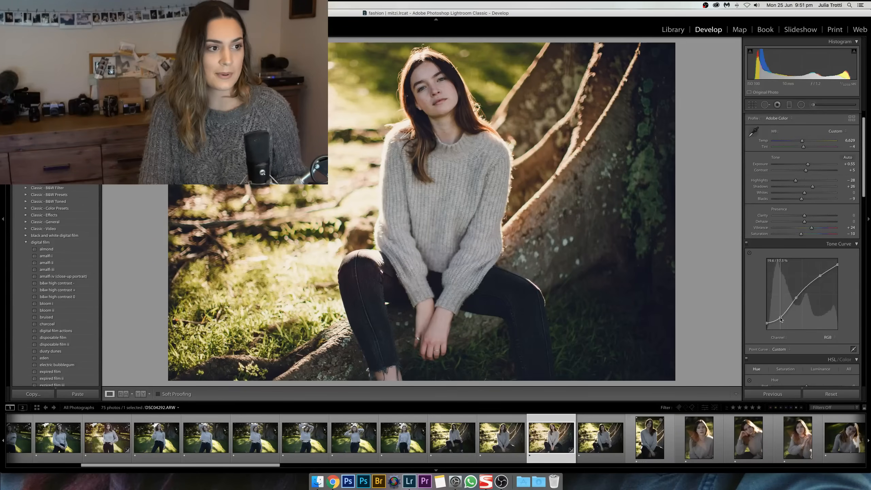
{"action": "left_click_drag", "start_coordinate": [781, 317], "coordinate": [780, 317]}
- Compare the seated portrait with its unedited version and set the temperature to 6,679
{"action": "key", "text": "backslash"}
{"action": "key", "text": "backslash"}
{"action": "scroll", "coordinate": [812, 306], "scroll_direction": "down", "scroll_amount": 2}
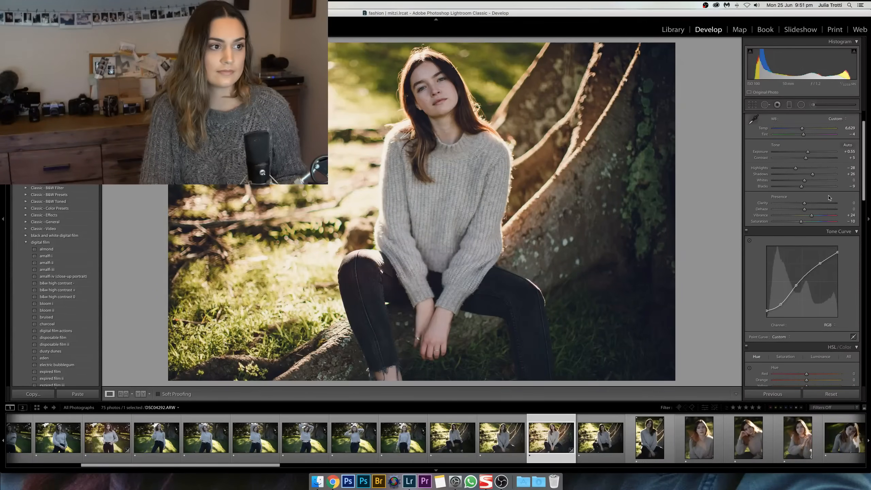
{"action": "key", "text": "Up"}
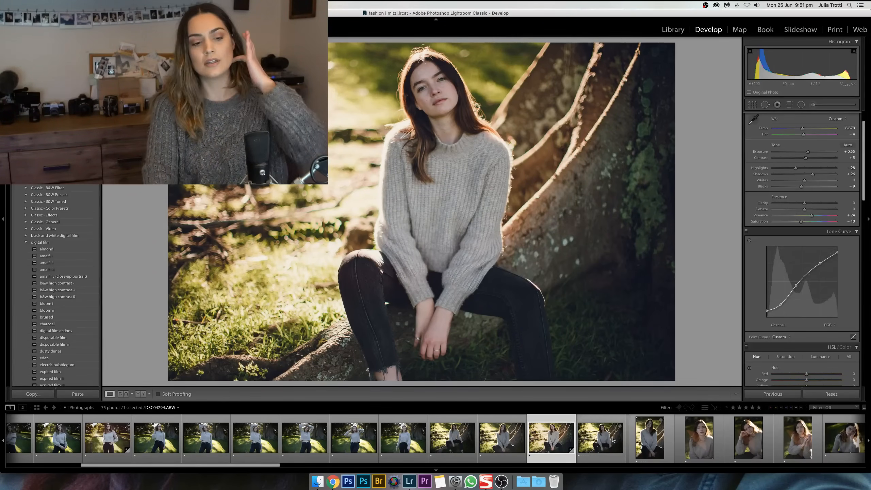
- Open the edited standing portrait in the grey sweater and select it together with the six standing shots that follow it
{"action": "scroll", "coordinate": [613, 445], "scroll_direction": "left", "scroll_amount": 3}
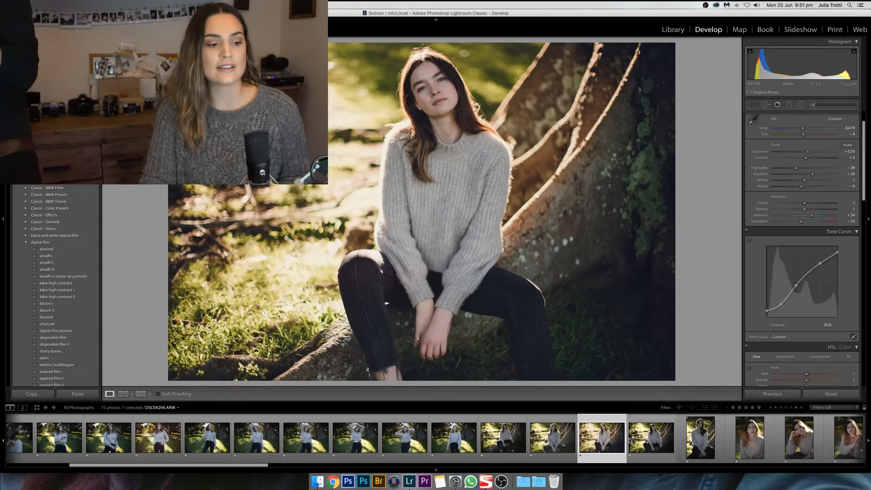
{"action": "scroll", "coordinate": [187, 434], "scroll_direction": "right", "scroll_amount": 1}
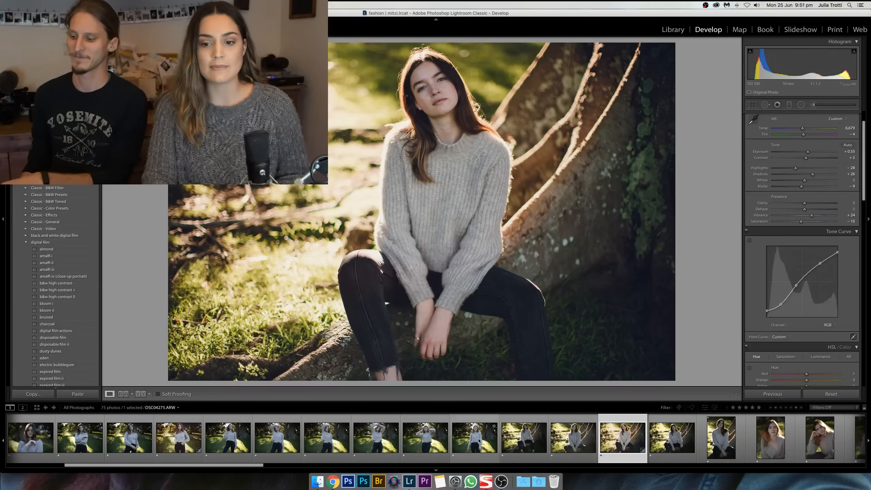
{"action": "scroll", "coordinate": [494, 445], "scroll_direction": "left", "scroll_amount": 5}
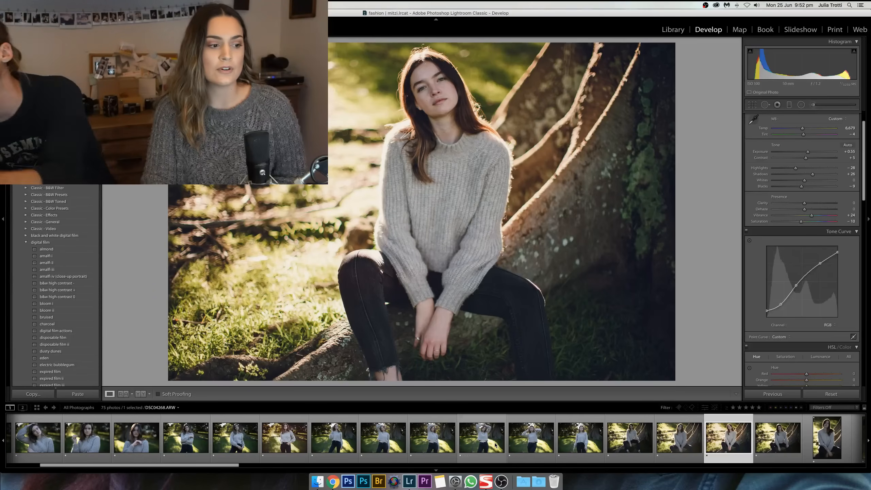
{"action": "left_click", "coordinate": [277, 439]}
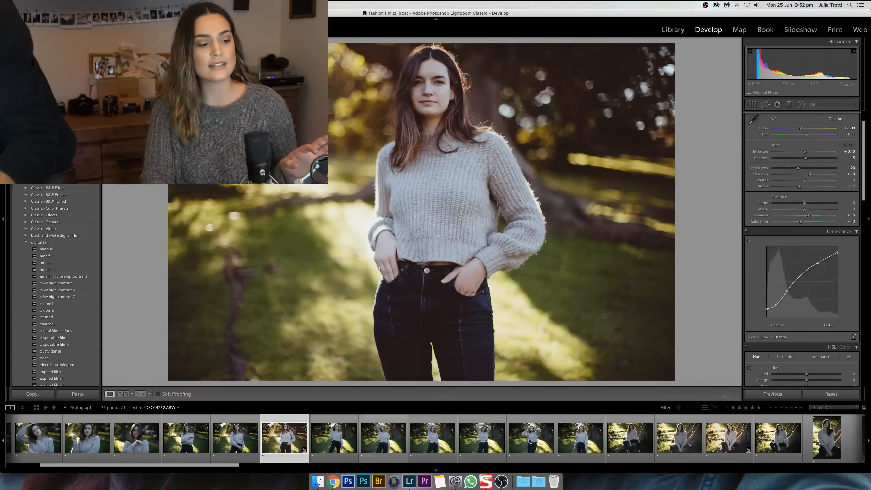
{"action": "left_click", "coordinate": [579, 439], "text": "shift"}
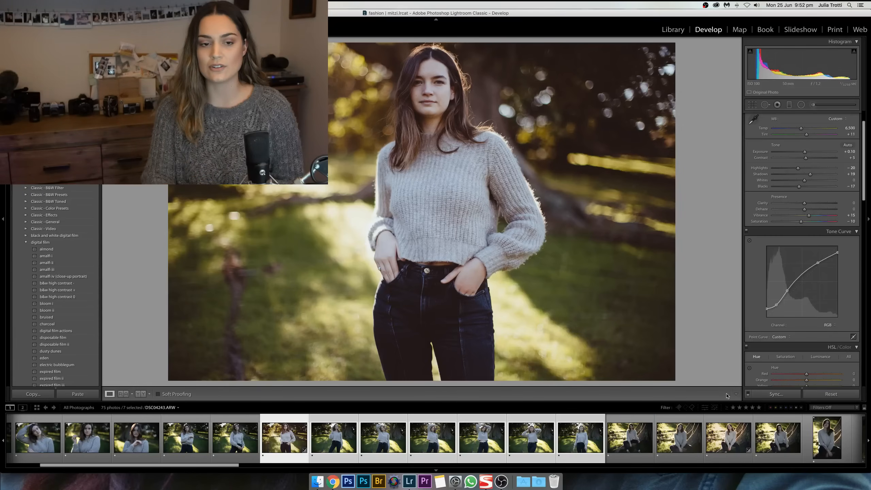
{"action": "scroll", "coordinate": [668, 438], "scroll_direction": "right", "scroll_amount": 7}
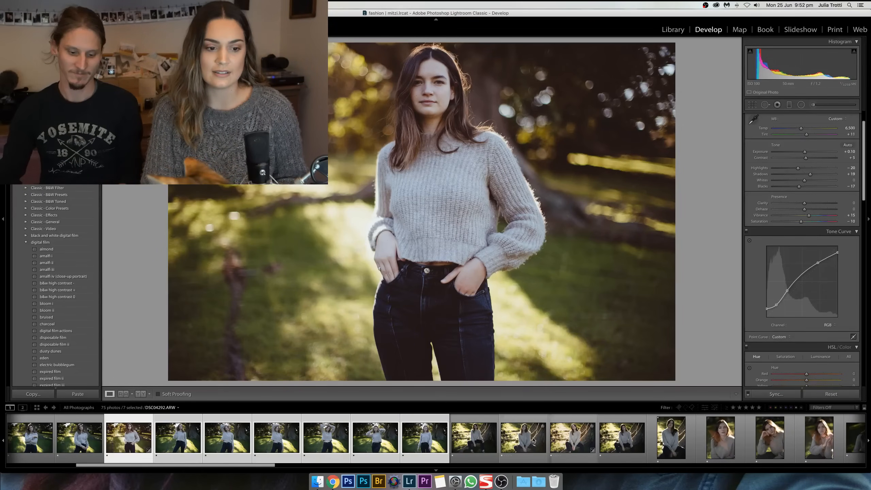
- Reopen the edited seated portrait and look through the remaining photos of the shoot
{"action": "left_click", "coordinate": [587, 443]}
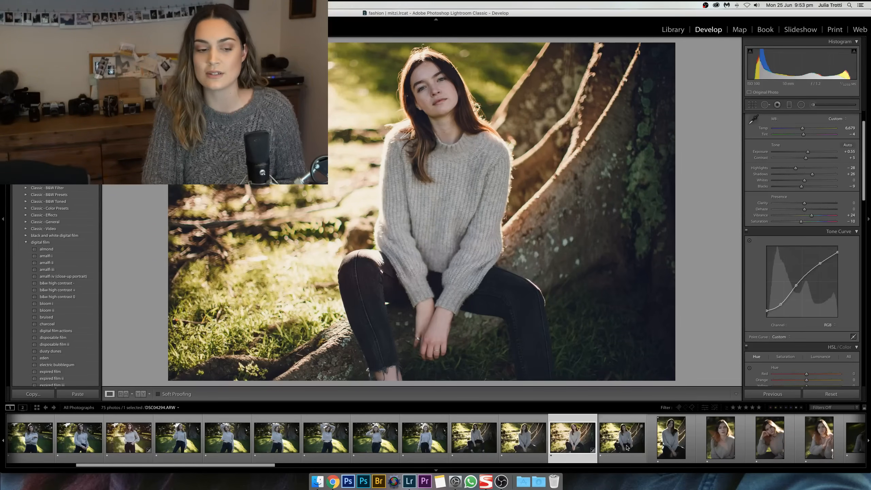
{"action": "scroll", "coordinate": [580, 445], "scroll_direction": "right", "scroll_amount": 1}
{"action": "scroll", "coordinate": [580, 444], "scroll_direction": "right", "scroll_amount": 8}
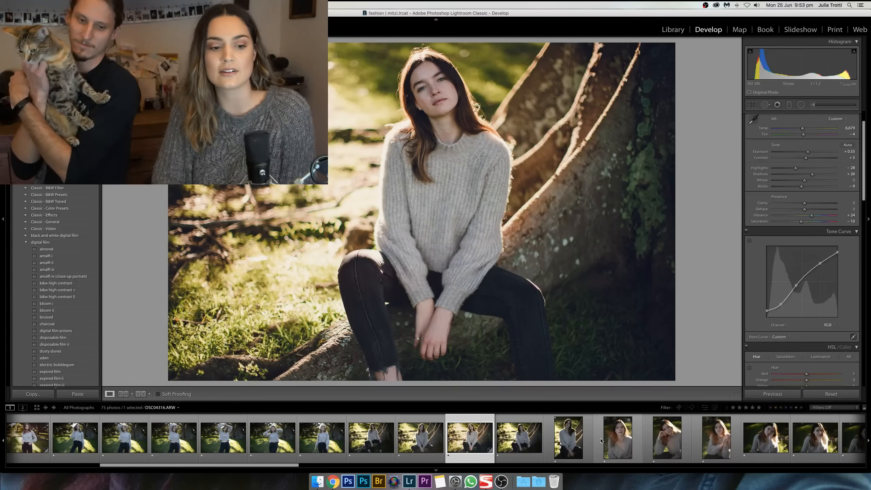
{"action": "scroll", "coordinate": [582, 442], "scroll_direction": "right", "scroll_amount": 6}
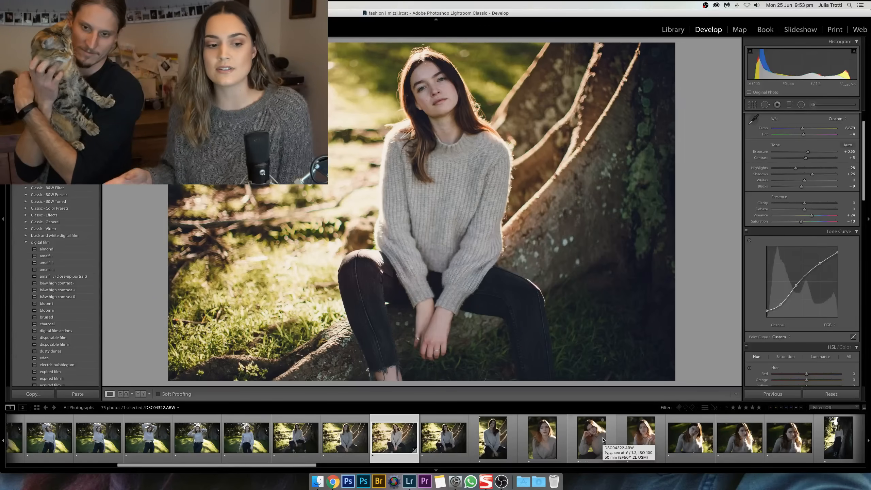
{"action": "scroll", "coordinate": [603, 440], "scroll_direction": "right", "scroll_amount": 4}
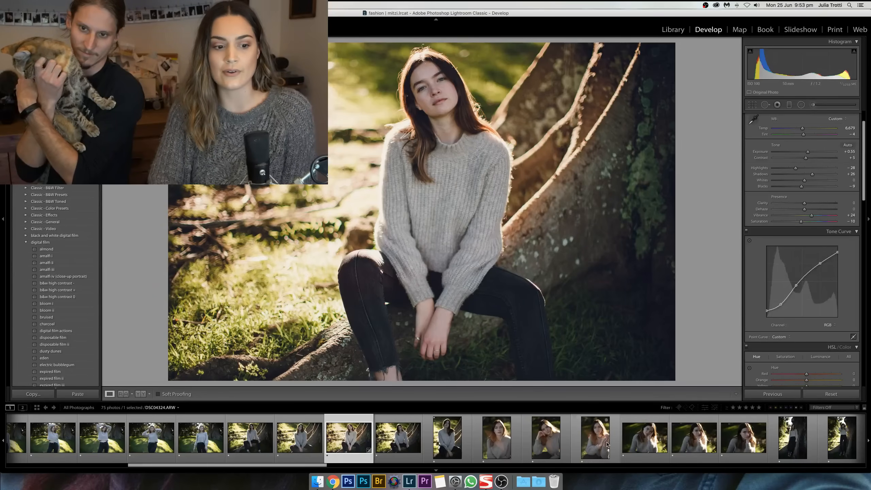
{"action": "scroll", "coordinate": [605, 443], "scroll_direction": "right", "scroll_amount": 3}
{"action": "scroll", "coordinate": [607, 445], "scroll_direction": "right", "scroll_amount": 3}
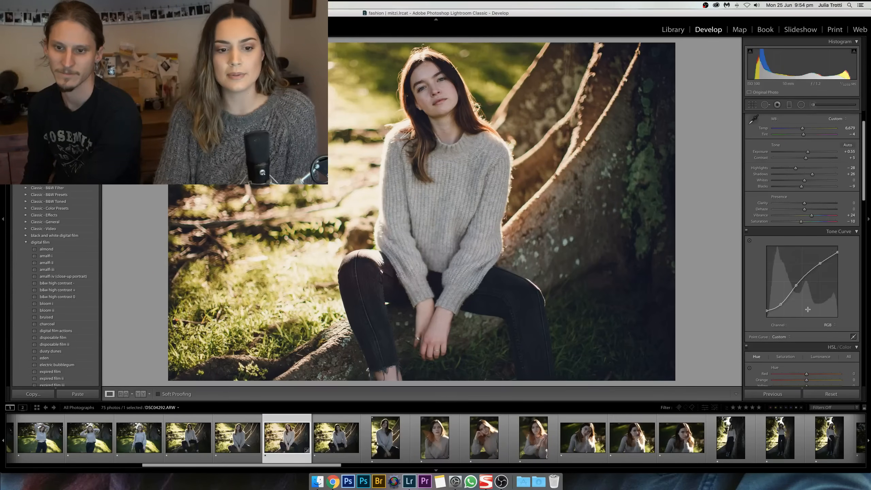
- Adjust the seated portrait's HSL hues: red -58, orange +21, yellow +19, green -29 and aqua +6
{"action": "scroll", "coordinate": [794, 289], "scroll_direction": "down", "scroll_amount": 4}
{"action": "scroll", "coordinate": [794, 290], "scroll_direction": "down", "scroll_amount": 1}
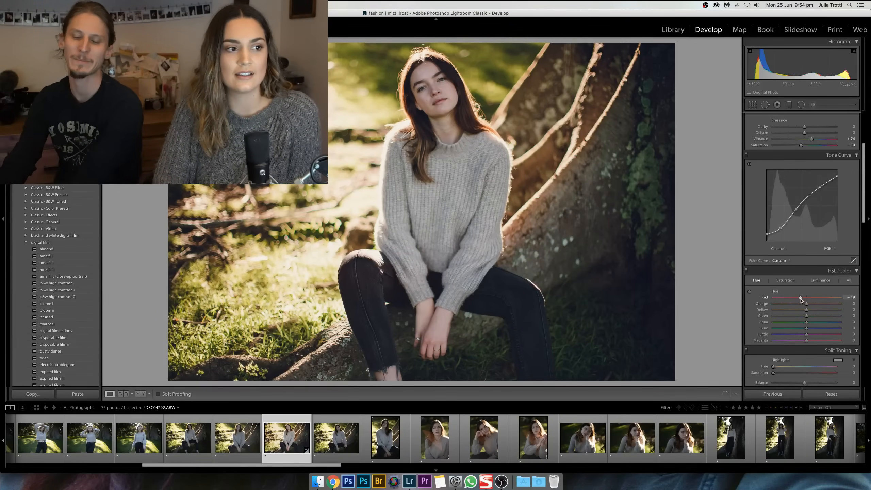
{"action": "mouse_move", "coordinate": [807, 297]}
{"action": "left_mouse_down"}
{"action": "mouse_move", "coordinate": [791, 297]}
{"action": "mouse_move", "coordinate": [826, 298]}
{"action": "mouse_move", "coordinate": [815, 298]}
{"action": "left_mouse_up"}
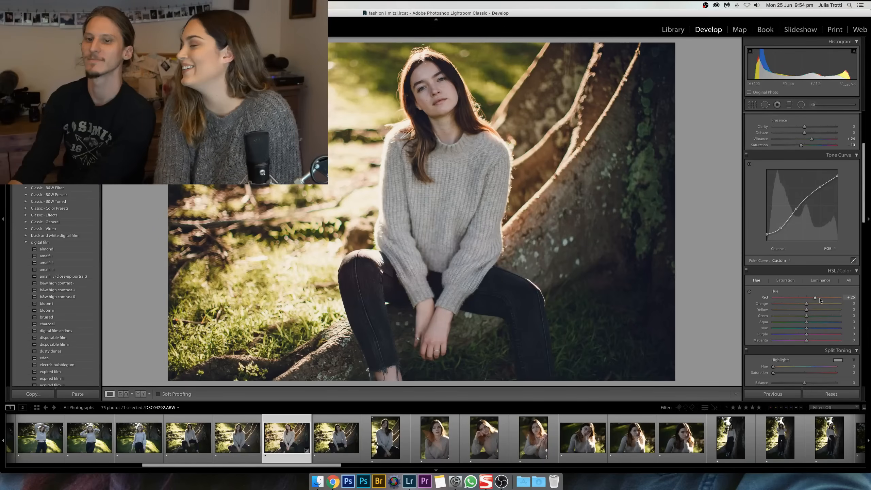
{"action": "mouse_move", "coordinate": [815, 297]}
{"action": "left_mouse_down"}
{"action": "mouse_move", "coordinate": [785, 298]}
{"action": "mouse_move", "coordinate": [818, 310]}
{"action": "left_mouse_up"}
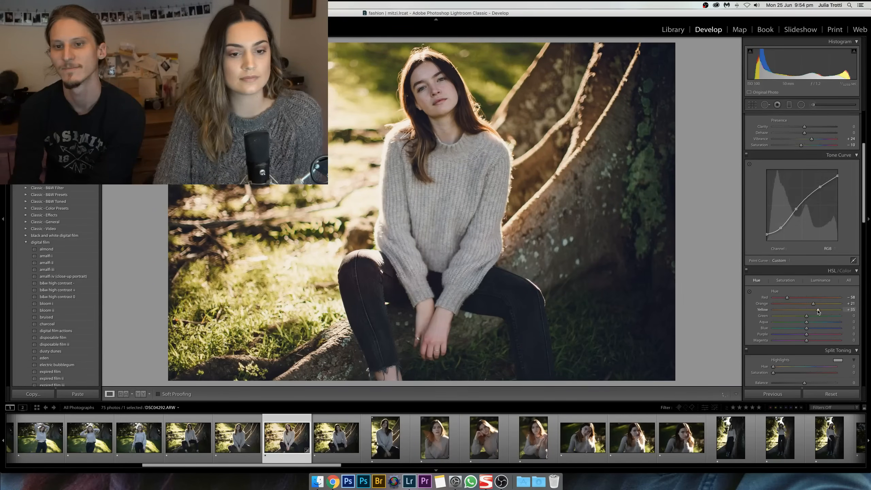
{"action": "left_click_drag", "start_coordinate": [818, 310], "coordinate": [822, 317]}
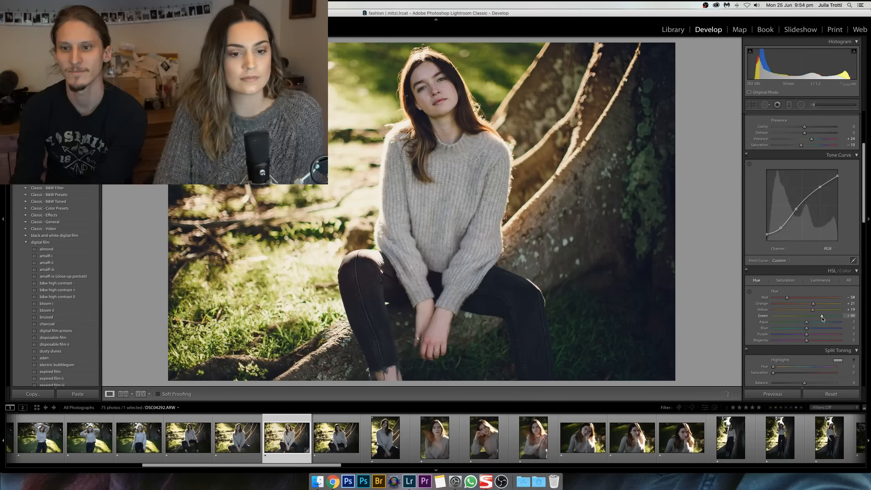
{"action": "left_click_drag", "start_coordinate": [821, 316], "coordinate": [791, 322]}
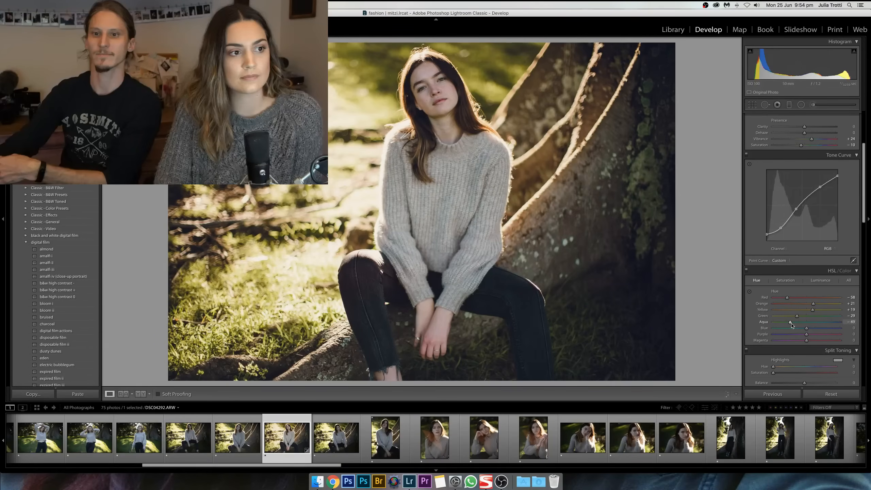
{"action": "left_click_drag", "start_coordinate": [790, 322], "coordinate": [810, 325]}
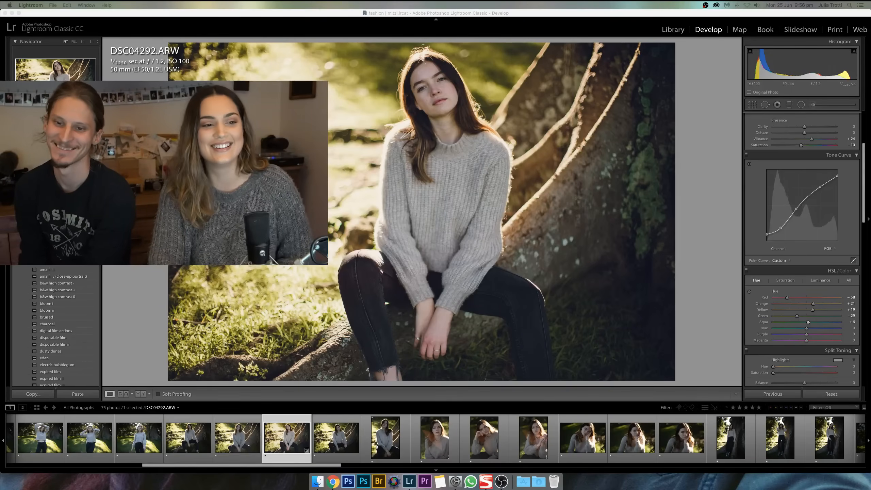
- Compare the recoloured seated portrait with its unedited version
{"action": "left_click", "coordinate": [622, 145]}
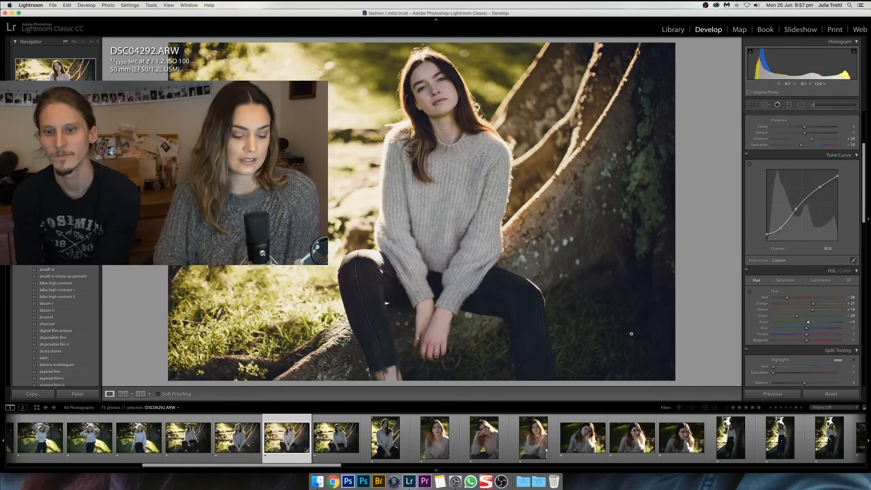
{"action": "key", "text": "backslash"}
{"action": "key", "text": "backslash"}
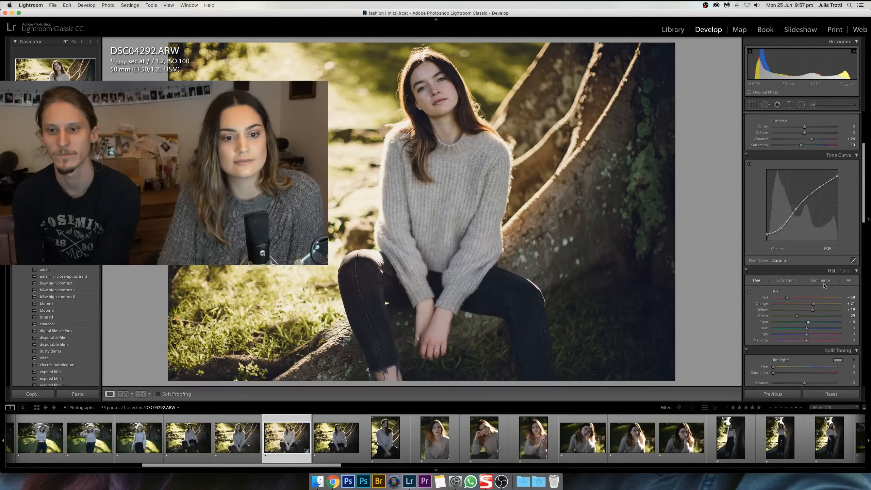
- Set the HSL saturation of the seated portrait to red +33, orange -14 and yellow +11
{"action": "left_click", "coordinate": [785, 280]}
{"action": "scroll", "coordinate": [795, 285], "scroll_direction": "down", "scroll_amount": 2}
{"action": "mouse_move", "coordinate": [805, 288]}
{"action": "left_mouse_down"}
{"action": "mouse_move", "coordinate": [792, 290]}
{"action": "mouse_move", "coordinate": [802, 291]}
{"action": "left_mouse_up"}
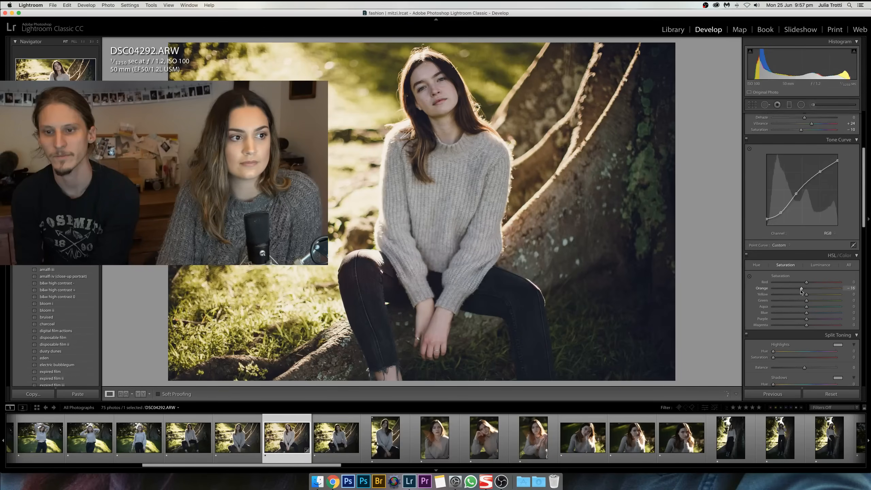
{"action": "left_click", "coordinate": [817, 282]}
{"action": "left_click", "coordinate": [818, 294]}
{"action": "left_click_drag", "start_coordinate": [818, 294], "coordinate": [810, 294]}
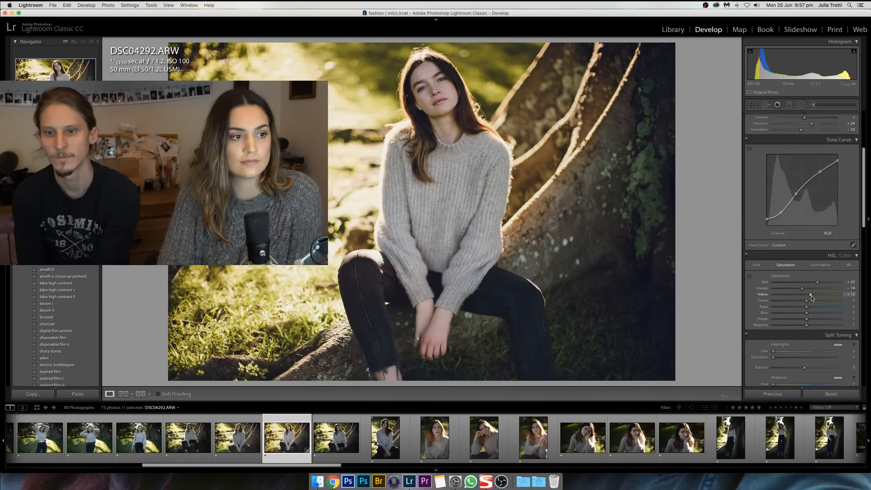
- Set the saturation of aqua to -14, blue to -9 and purple to +36, and the luminance of red to -4 and orange to +10
{"action": "mouse_move", "coordinate": [806, 300]}
{"action": "left_mouse_down"}
{"action": "mouse_move", "coordinate": [809, 309]}
{"action": "mouse_move", "coordinate": [795, 315]}
{"action": "mouse_move", "coordinate": [802, 315]}
{"action": "left_mouse_up"}
{"action": "mouse_move", "coordinate": [806, 319]}
{"action": "left_mouse_down"}
{"action": "mouse_move", "coordinate": [787, 320]}
{"action": "mouse_move", "coordinate": [831, 321]}
{"action": "mouse_move", "coordinate": [818, 320]}
{"action": "left_mouse_up"}
{"action": "mouse_move", "coordinate": [806, 326]}
{"action": "left_mouse_down"}
{"action": "mouse_move", "coordinate": [789, 326]}
{"action": "mouse_move", "coordinate": [806, 327]}
{"action": "left_mouse_up"}
{"action": "left_click", "coordinate": [819, 265]}
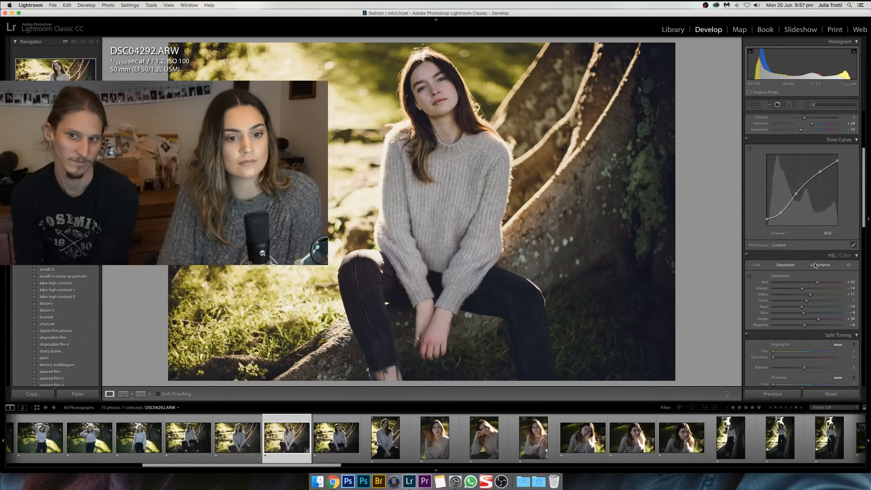
{"action": "mouse_move", "coordinate": [807, 288]}
{"action": "left_mouse_down"}
{"action": "mouse_move", "coordinate": [797, 283]}
{"action": "mouse_move", "coordinate": [804, 286]}
{"action": "left_mouse_up"}
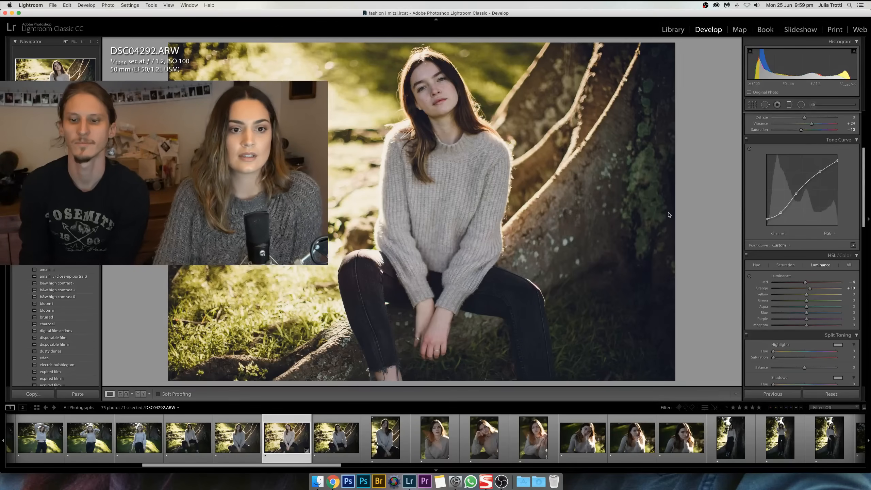
- Add a diagonal graduated filter over the photo's dark lower-right area, with its exposure reset to 0 and tint at 12
{"action": "key", "text": "m"}
{"action": "left_click_drag", "start_coordinate": [559, 278], "coordinate": [488, 191]}
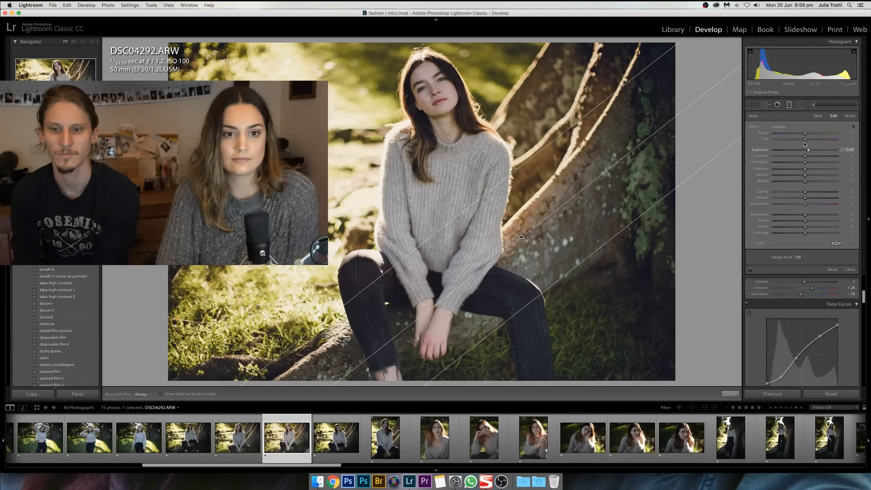
{"action": "double_click", "coordinate": [806, 150]}
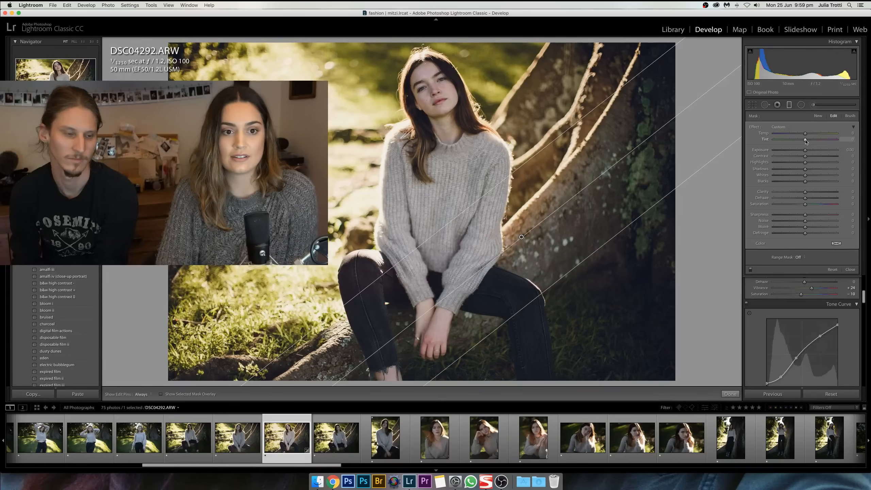
{"action": "left_click_drag", "start_coordinate": [805, 140], "coordinate": [809, 140]}
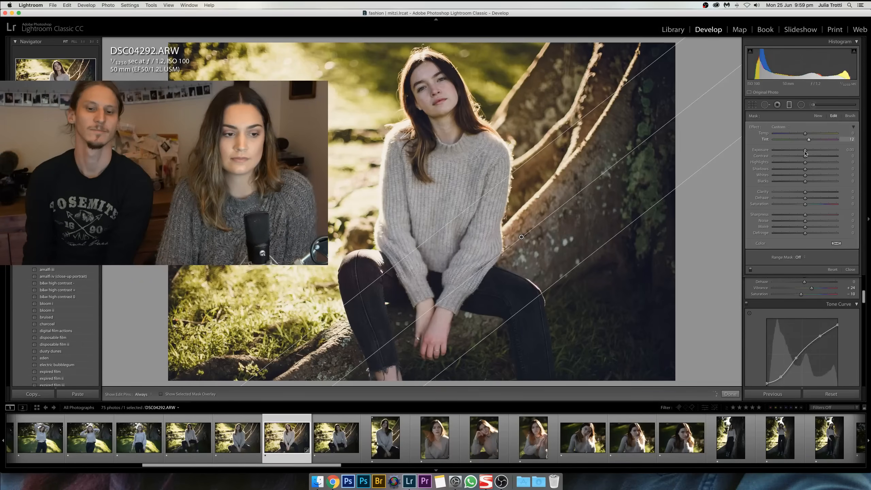
{"action": "left_click_drag", "start_coordinate": [805, 153], "coordinate": [804, 152]}
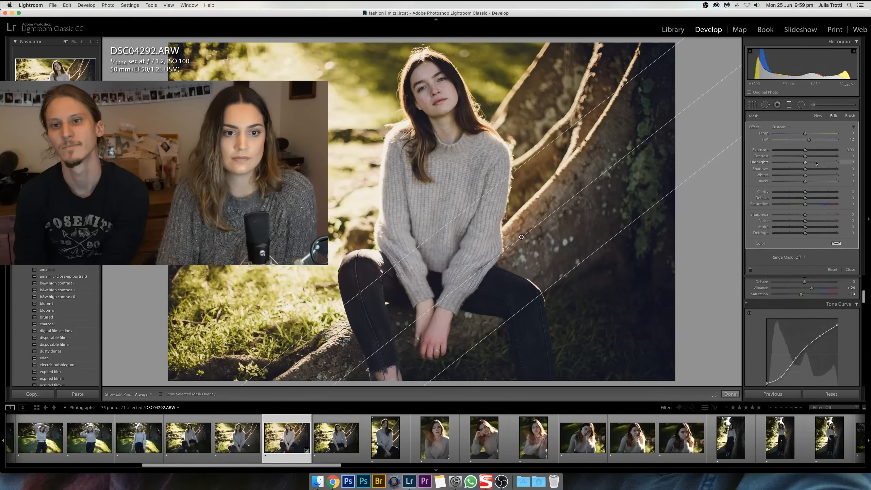
{"action": "key", "text": "Return"}
{"action": "key", "text": "Return"}
- Check the finished seated portrait repeatedly against its original, unedited state
{"action": "key", "text": "backslash"}
{"action": "key", "text": "backslash"}
{"action": "key", "text": "backslash"}
{"action": "key", "text": "backslash"}
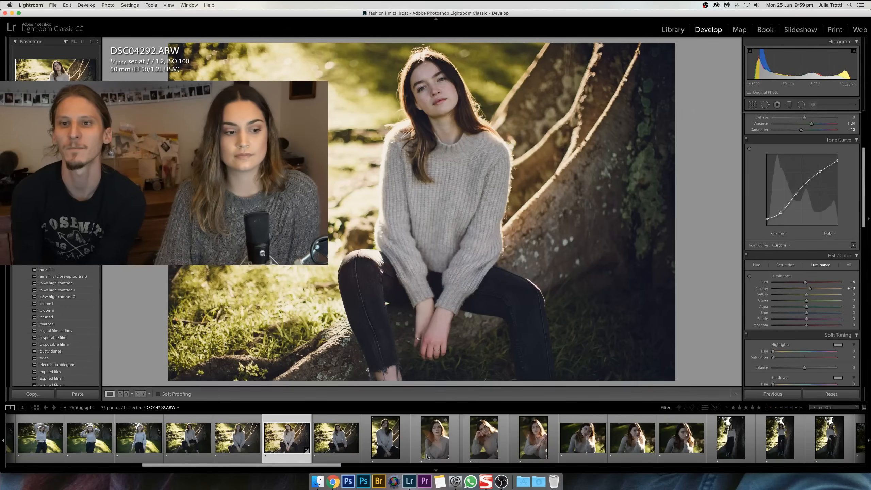
- Browse the close-up and standing portraits and open DSC04393, the standing shot by the tree with one arm raised
{"action": "left_click", "coordinate": [667, 441]}
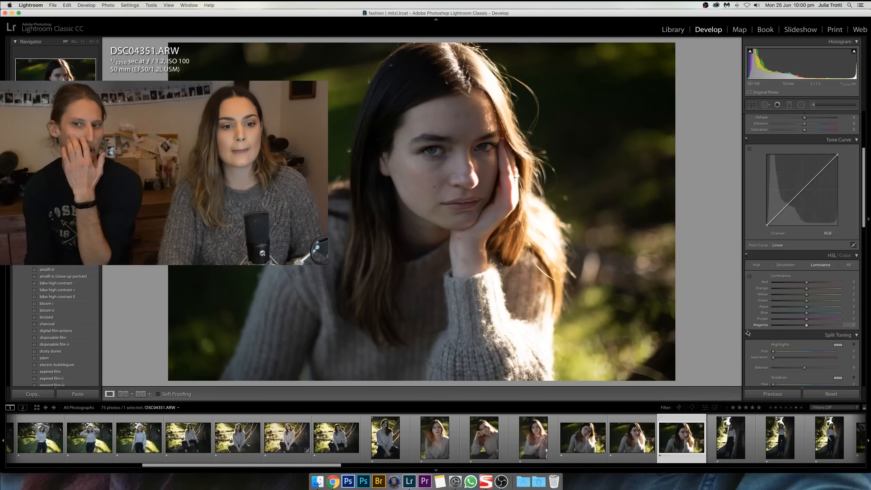
{"action": "left_click", "coordinate": [583, 441]}
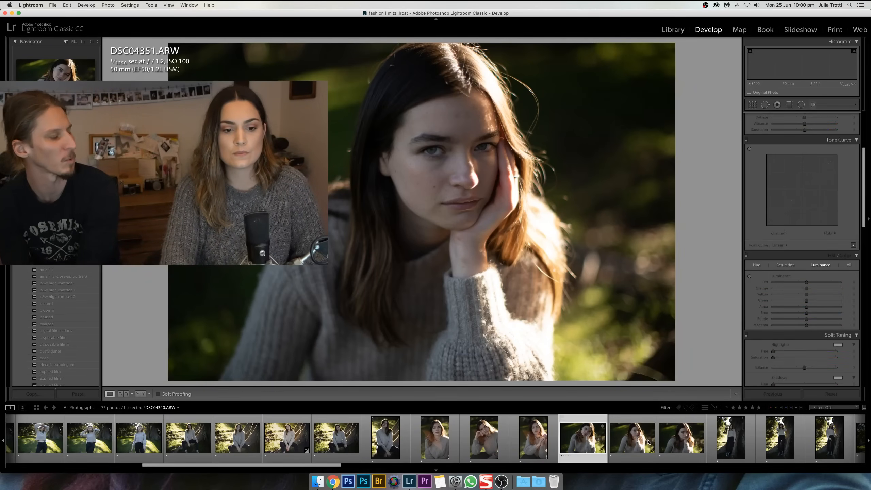
{"action": "scroll", "coordinate": [649, 442], "scroll_direction": "right", "scroll_amount": 4}
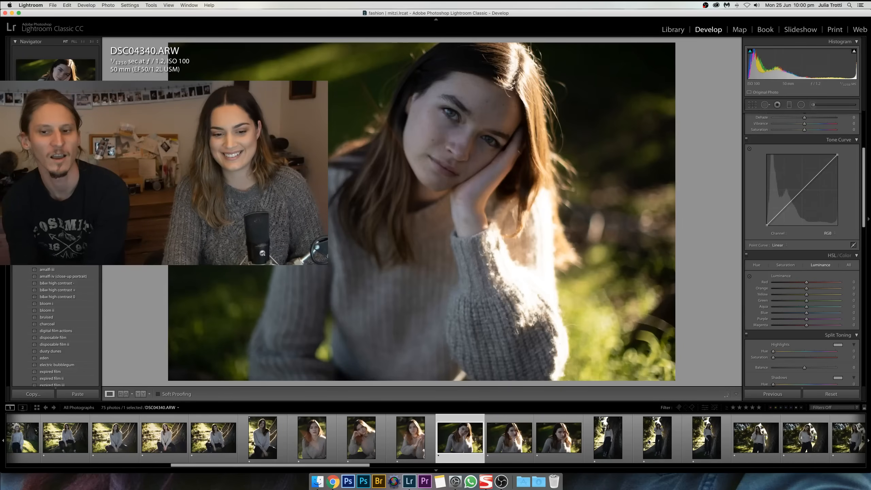
{"action": "scroll", "coordinate": [648, 442], "scroll_direction": "right", "scroll_amount": 8}
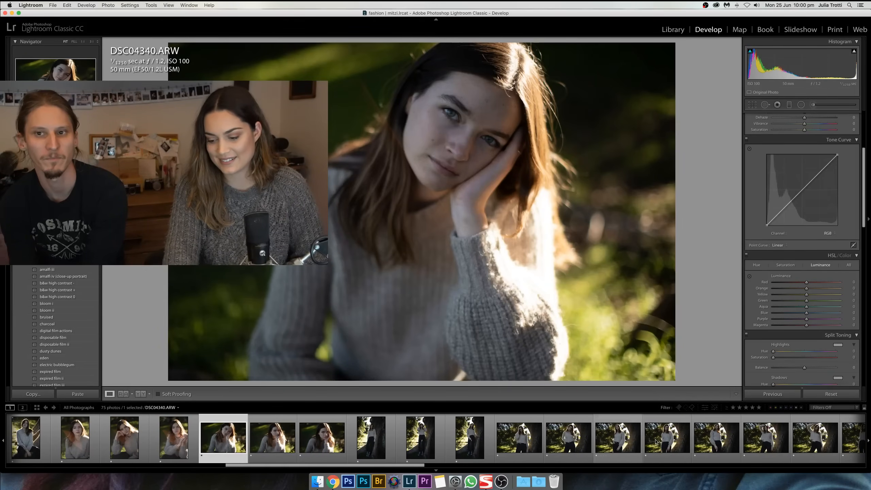
{"action": "left_click", "coordinate": [669, 444]}
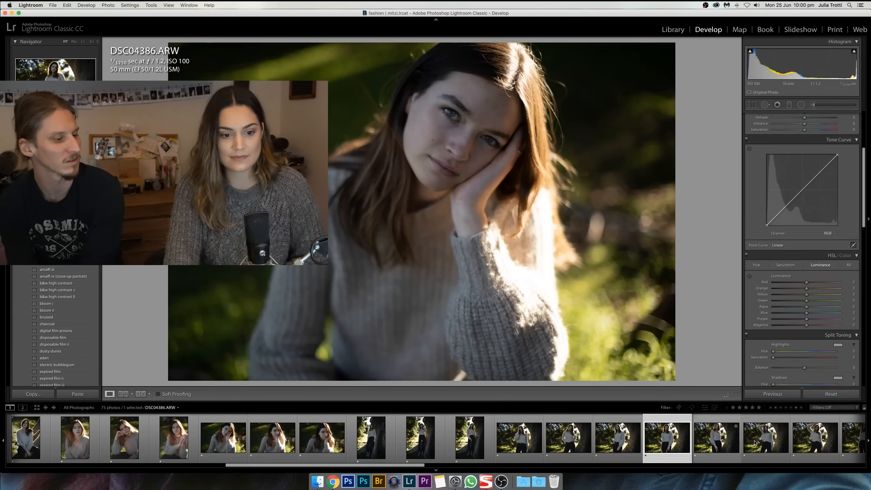
{"action": "scroll", "coordinate": [754, 442], "scroll_direction": "right", "scroll_amount": 4}
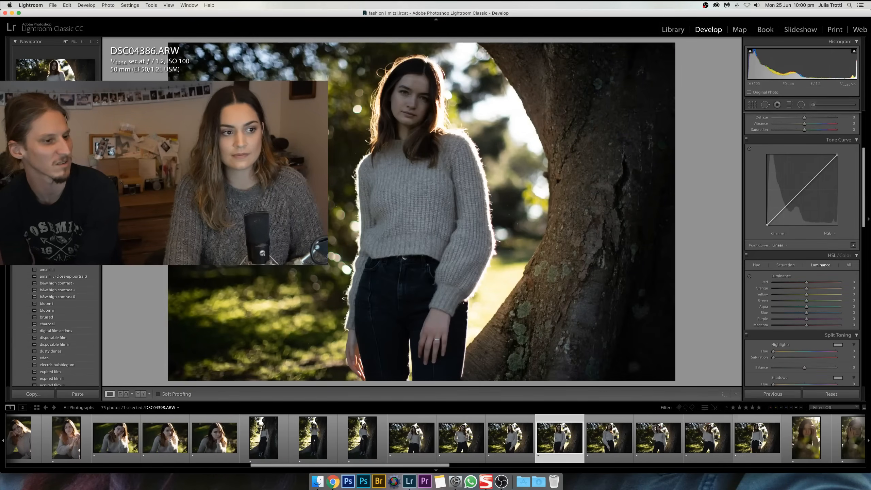
{"action": "left_click", "coordinate": [740, 442]}
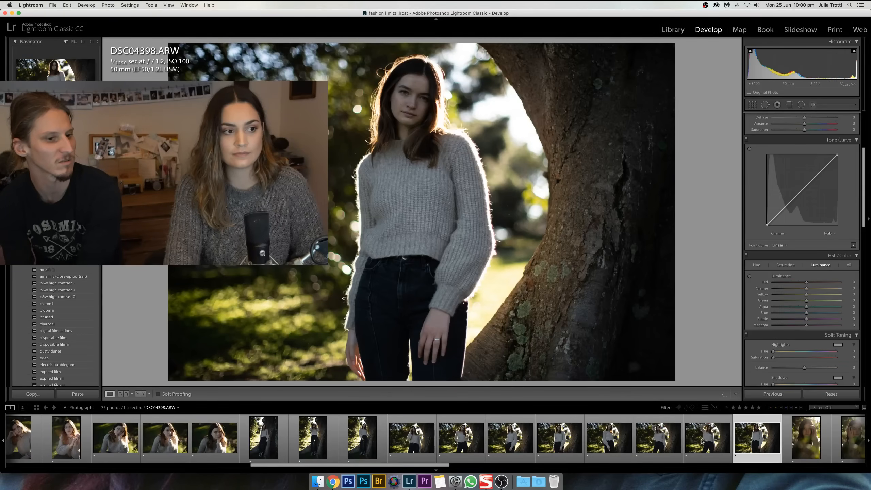
{"action": "left_click", "coordinate": [701, 441]}
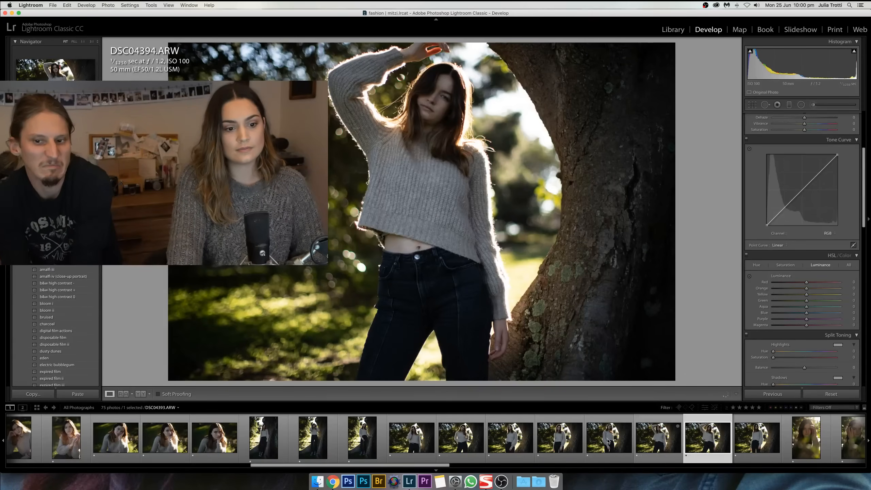
{"action": "left_click", "coordinate": [658, 441]}
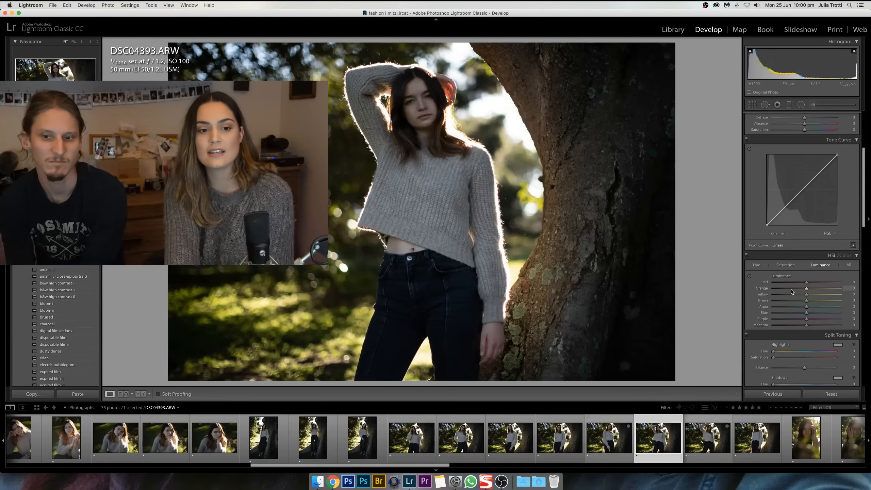
- Sharpen the standing portrait with an amount of 83 and a radius of 1.5
{"action": "key", "text": "alt"}
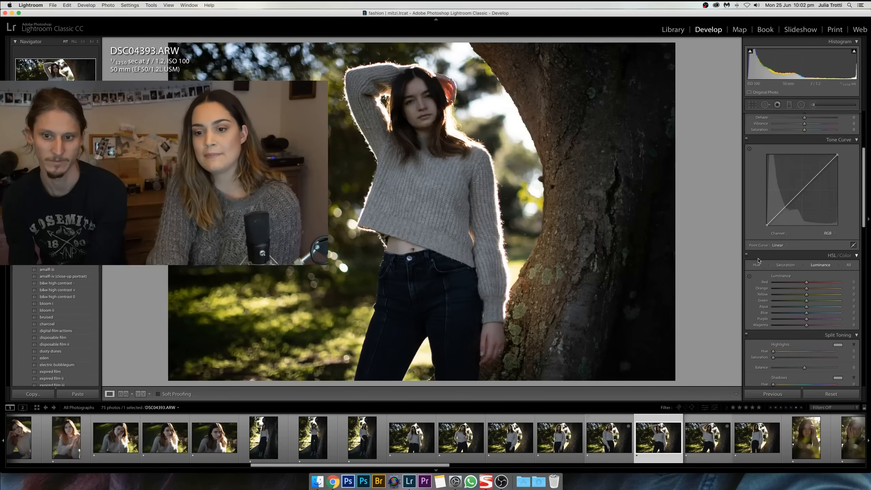
{"action": "scroll", "coordinate": [801, 243], "scroll_direction": "down", "scroll_amount": 8}
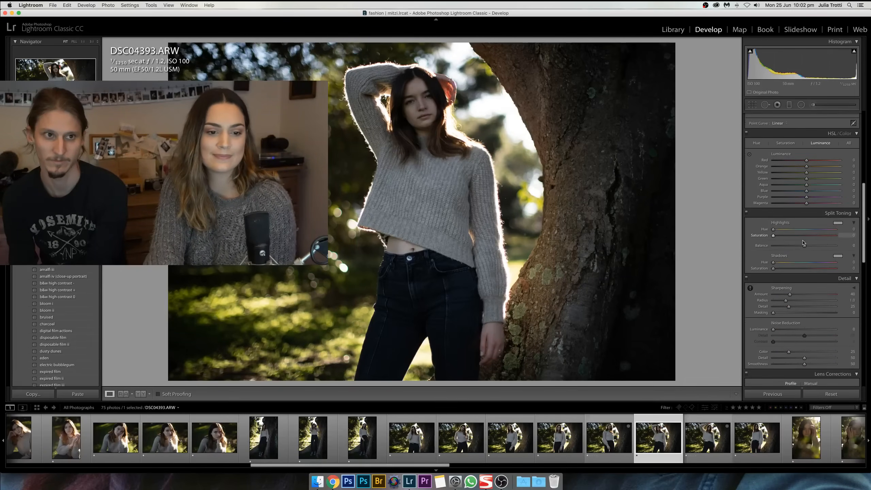
{"action": "left_click_drag", "start_coordinate": [801, 285], "coordinate": [797, 292]}
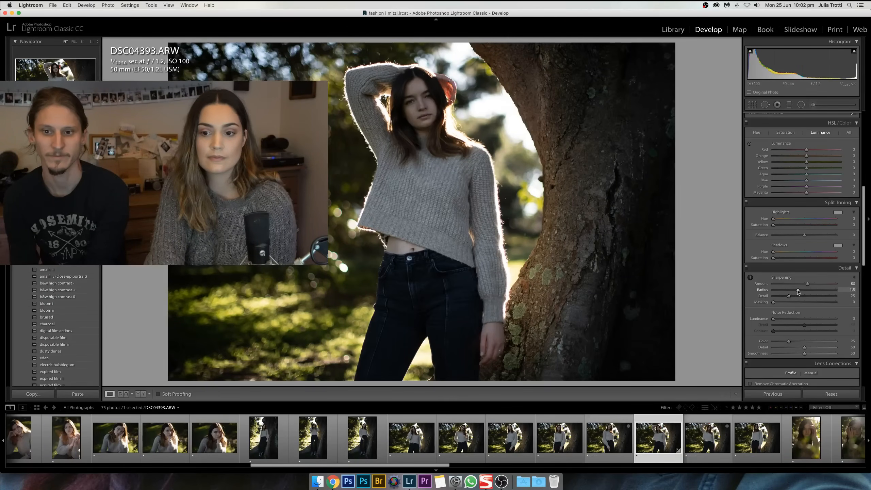
- Split-tone the standing portrait with highlights at hue 87 and saturation 18, and shadows at hue 25 and saturation 25
{"action": "scroll", "coordinate": [820, 292], "scroll_direction": "up", "scroll_amount": 2}
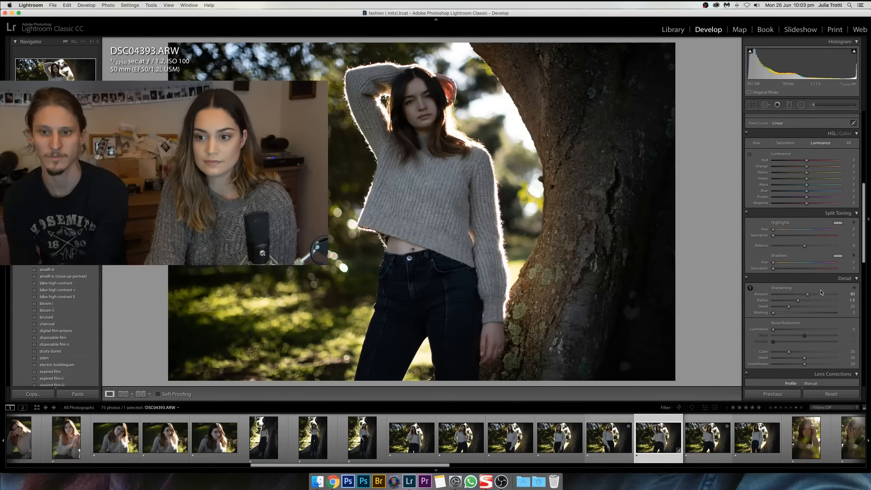
{"action": "scroll", "coordinate": [821, 292], "scroll_direction": "up", "scroll_amount": 1}
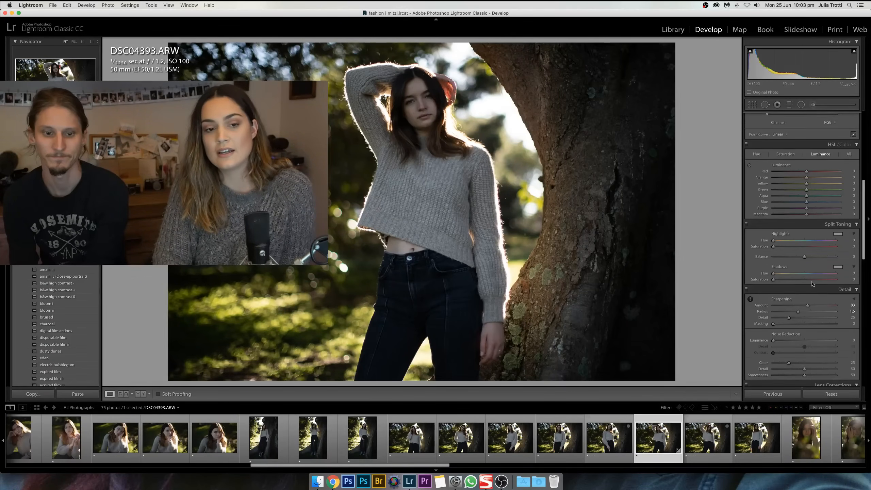
{"action": "scroll", "coordinate": [812, 284], "scroll_direction": "up", "scroll_amount": 3}
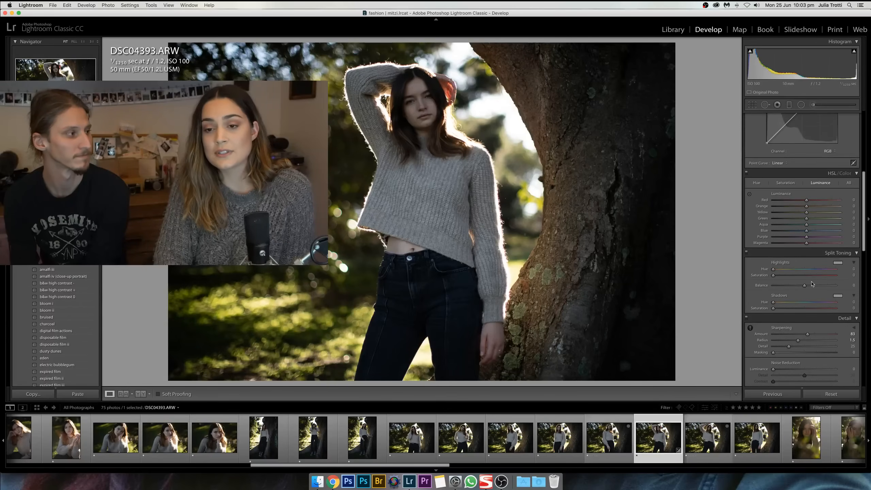
{"action": "scroll", "coordinate": [811, 283], "scroll_direction": "up", "scroll_amount": 6}
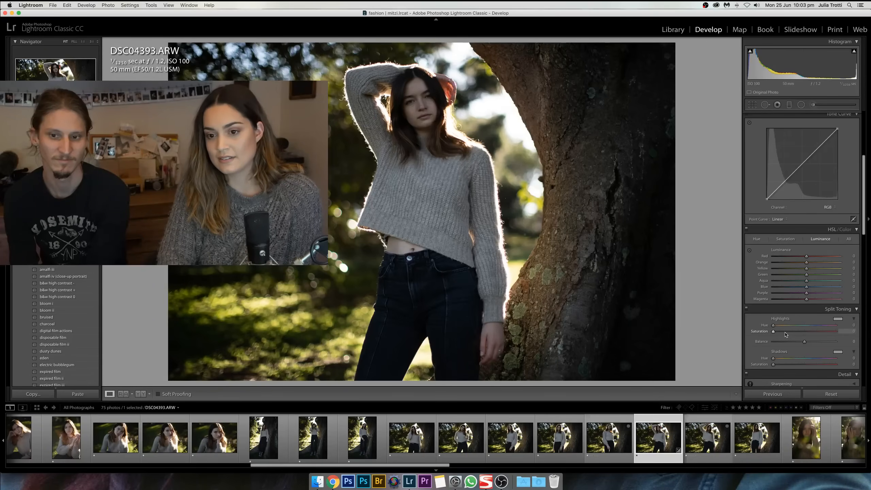
{"action": "left_click_drag", "start_coordinate": [778, 332], "coordinate": [787, 326]}
{"action": "mouse_move", "coordinate": [772, 364]}
{"action": "left_mouse_down"}
{"action": "mouse_move", "coordinate": [788, 364]}
{"action": "mouse_move", "coordinate": [778, 358]}
{"action": "left_mouse_up"}
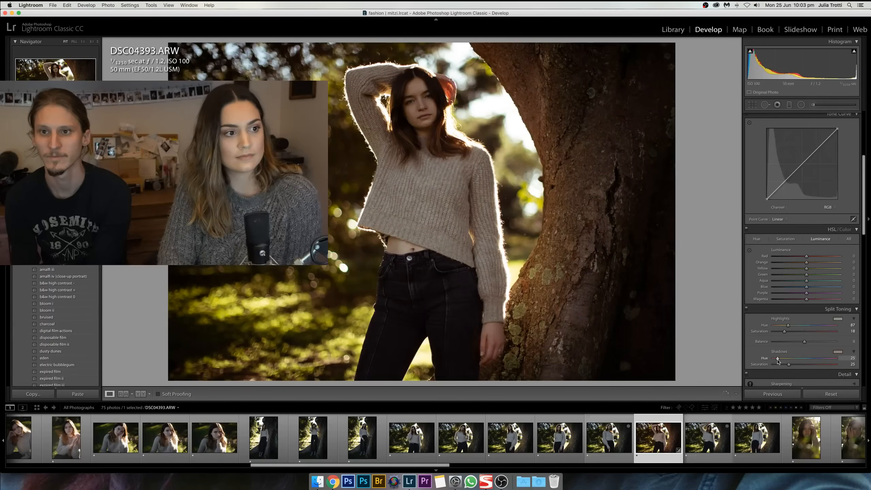
{"action": "scroll", "coordinate": [798, 188], "scroll_direction": "up", "scroll_amount": 8}
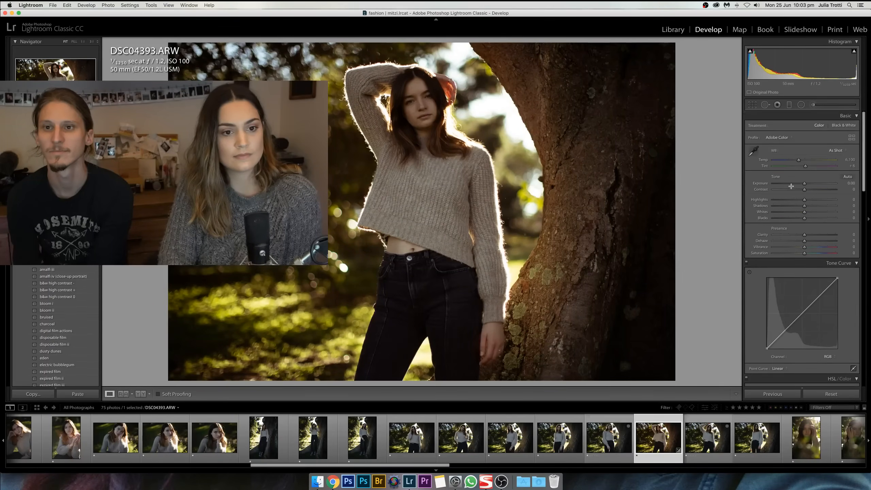
- Set the standing portrait's exposure to +0.90, temperature to 6,416, tint to +13, vibrance to +10 and saturation to -19
{"action": "left_click_drag", "start_coordinate": [797, 187], "coordinate": [801, 160]}
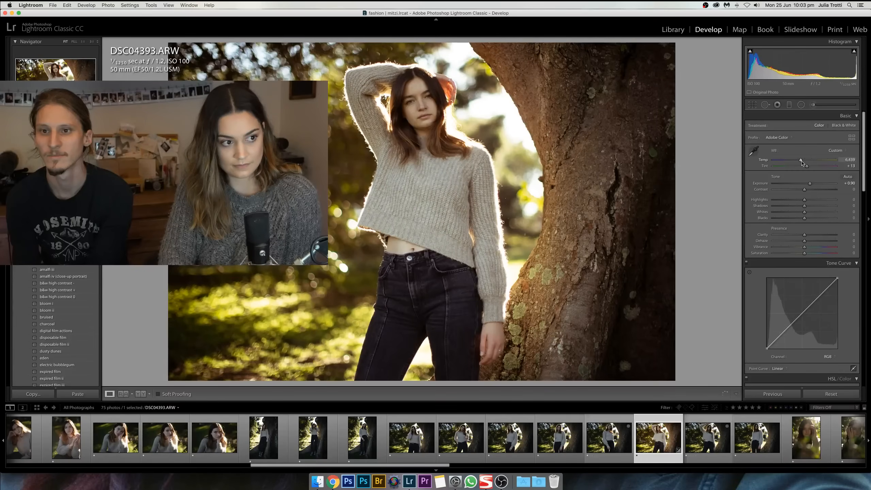
{"action": "left_click_drag", "start_coordinate": [801, 162], "coordinate": [801, 162]}
{"action": "left_click_drag", "start_coordinate": [804, 248], "coordinate": [797, 255]}
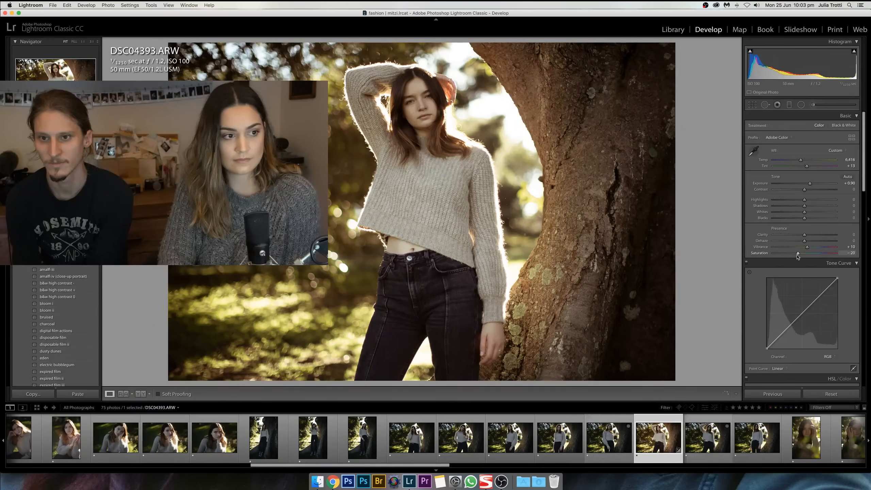
- Rework the split toning with highlights at hue 220 and saturation 17, shadows at hue 52 and saturation 13, and balance at +10
{"action": "scroll", "coordinate": [802, 250], "scroll_direction": "down", "scroll_amount": 10}
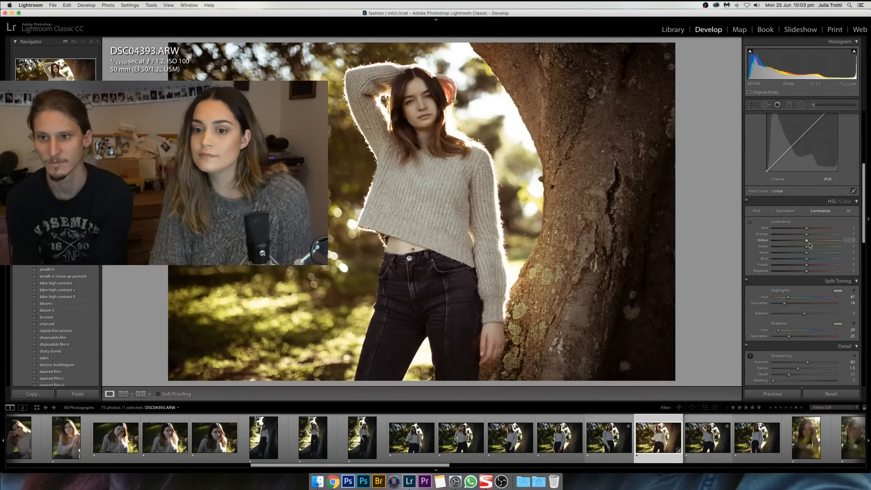
{"action": "left_click_drag", "start_coordinate": [778, 327], "coordinate": [783, 328]}
{"action": "left_click_drag", "start_coordinate": [786, 295], "coordinate": [778, 297]}
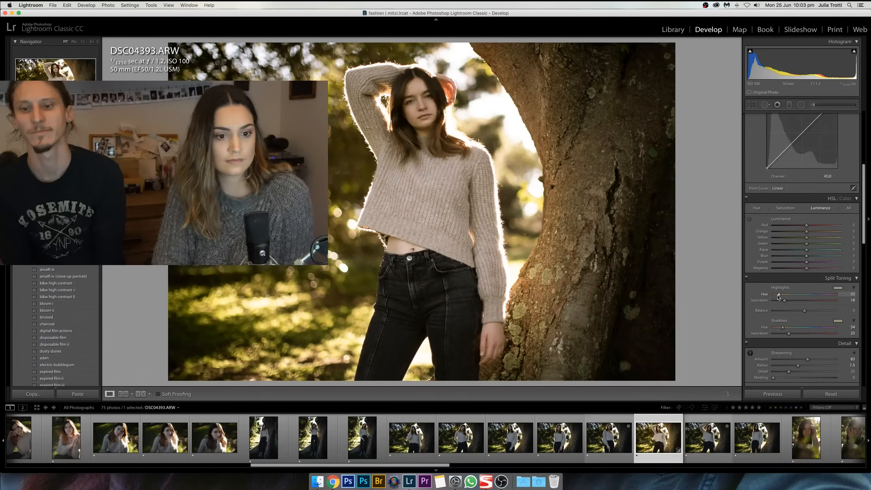
{"action": "left_click_drag", "start_coordinate": [778, 297], "coordinate": [810, 297]}
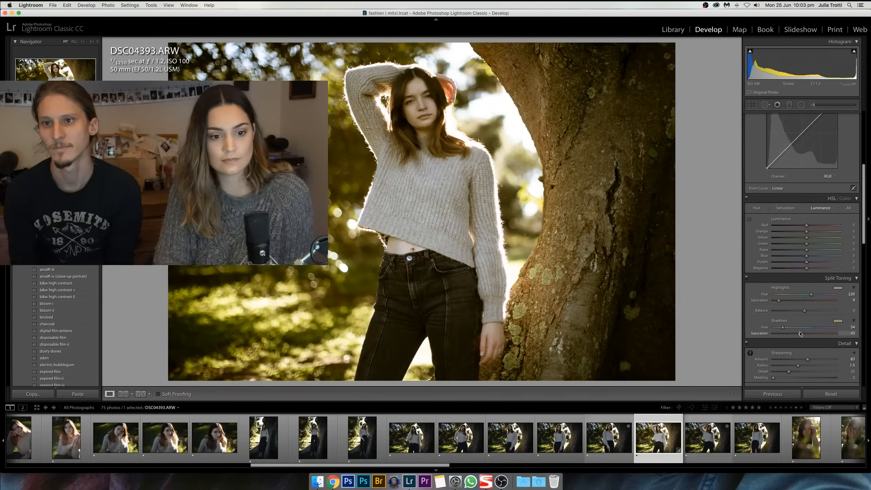
{"action": "left_click_drag", "start_coordinate": [799, 334], "coordinate": [779, 328]}
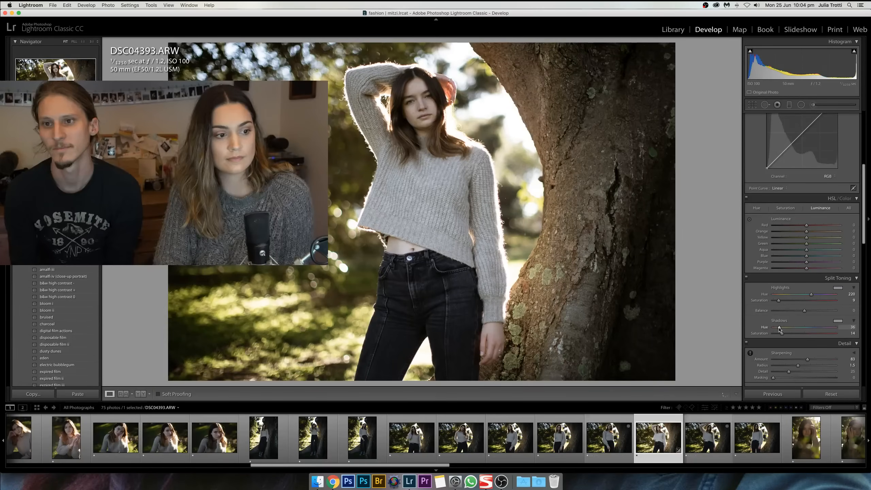
{"action": "left_click_drag", "start_coordinate": [779, 328], "coordinate": [781, 328]}
{"action": "left_click_drag", "start_coordinate": [804, 311], "coordinate": [807, 312]}
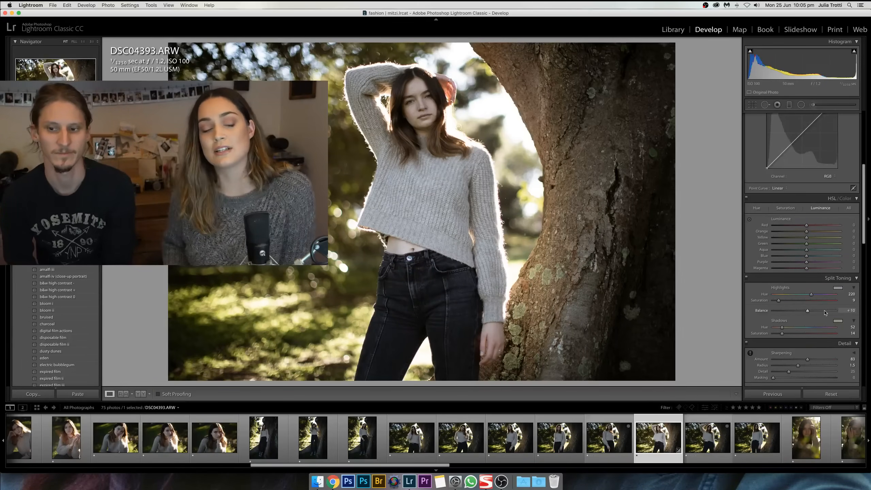
{"action": "left_click_drag", "start_coordinate": [778, 300], "coordinate": [782, 336]}
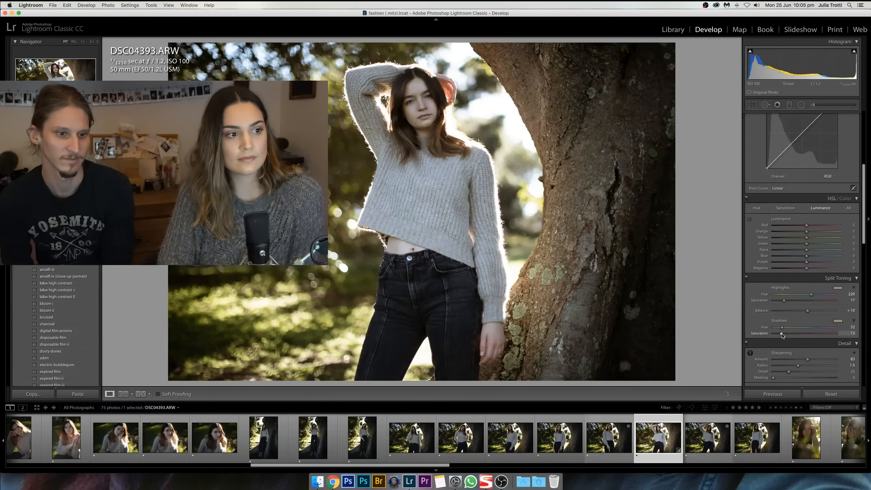
- Calibrate the colours with red primary saturation +25, green primary saturation +29, and blue primary hue -19 and saturation +24
{"action": "scroll", "coordinate": [782, 335], "scroll_direction": "down", "scroll_amount": 8}
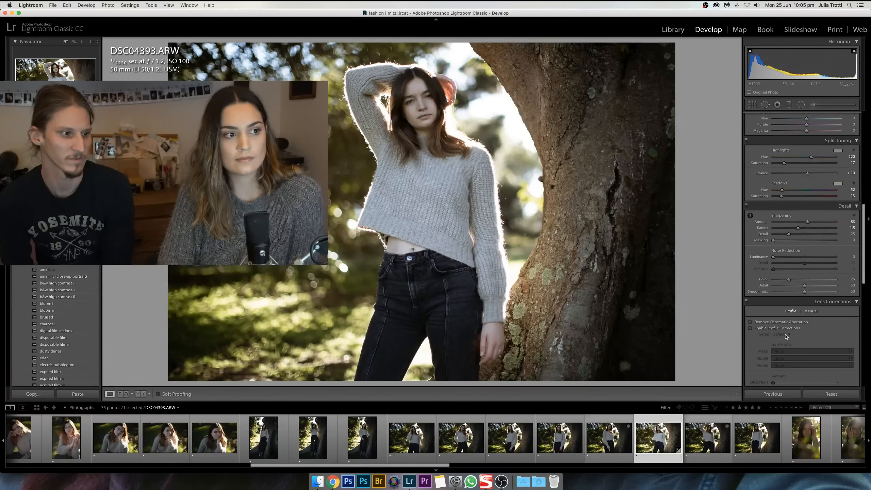
{"action": "scroll", "coordinate": [786, 336], "scroll_direction": "down", "scroll_amount": 15}
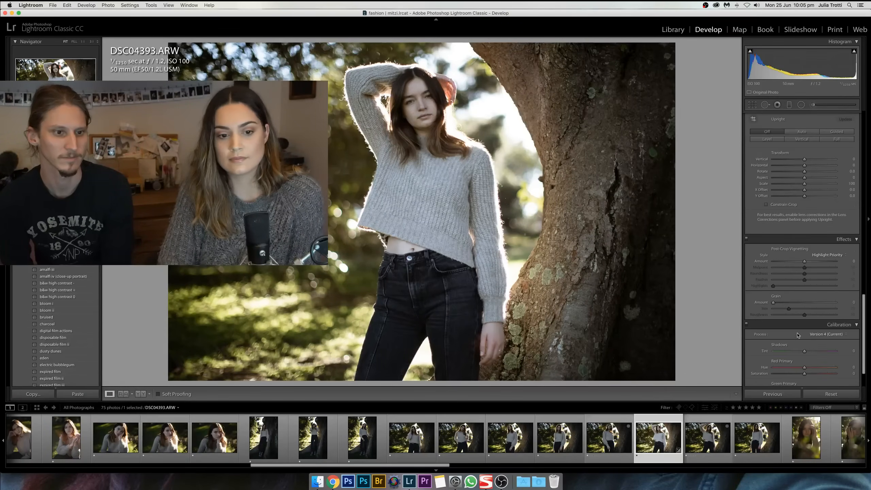
{"action": "scroll", "coordinate": [797, 335], "scroll_direction": "down", "scroll_amount": 4}
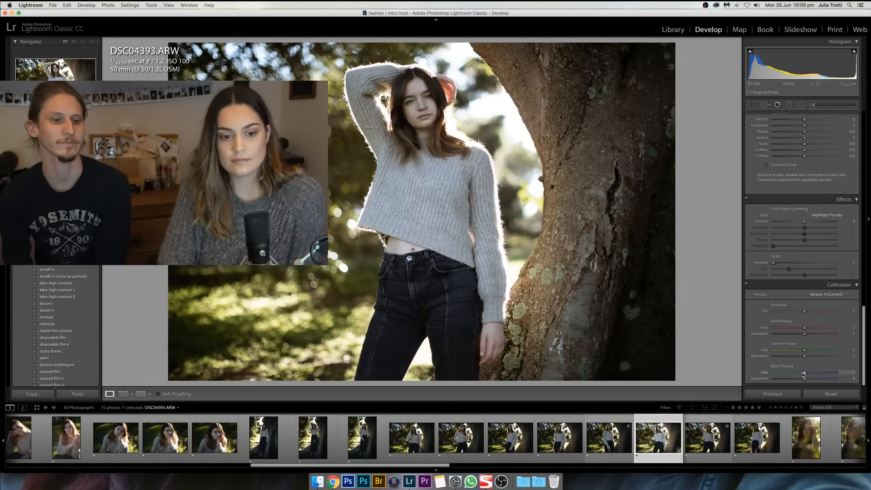
{"action": "left_click_drag", "start_coordinate": [802, 373], "coordinate": [798, 374]}
{"action": "left_click_drag", "start_coordinate": [804, 334], "coordinate": [811, 379]}
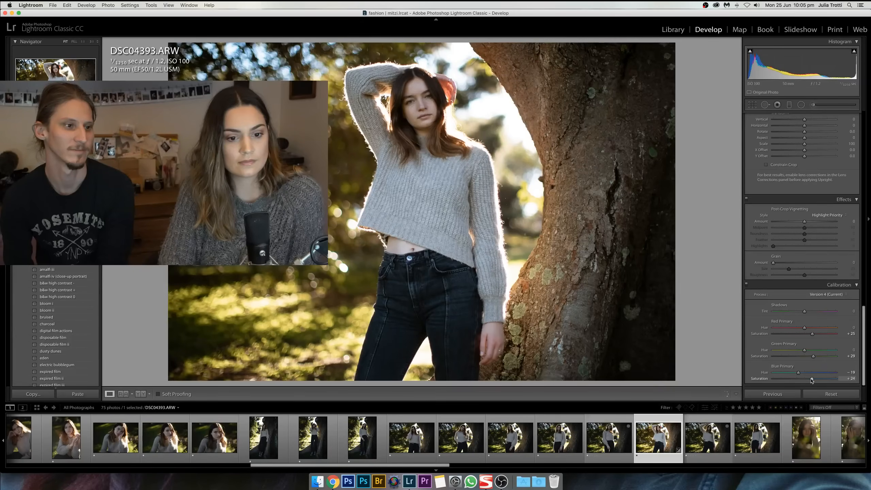
- Shape the RGB tone curve with a raised black point, a lowered white point, and added points in the shadows, midtones and highlights
{"action": "scroll", "coordinate": [807, 360], "scroll_direction": "up", "scroll_amount": 15}
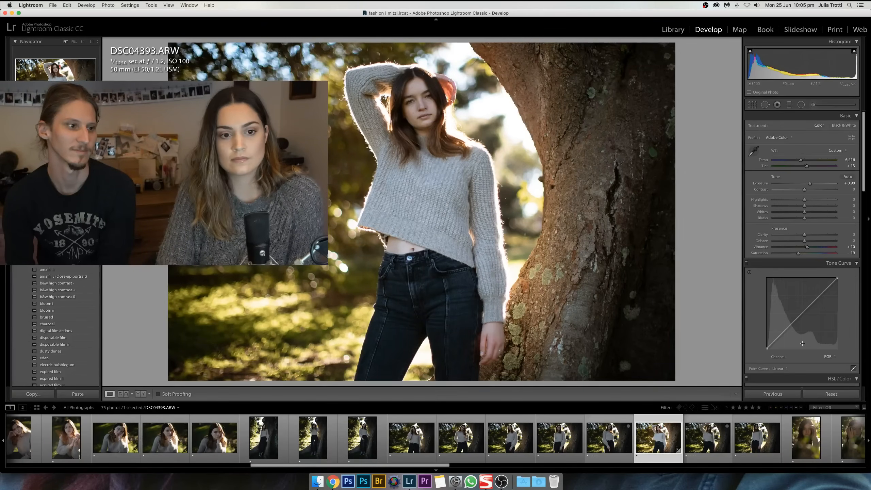
{"action": "scroll", "coordinate": [802, 344], "scroll_direction": "down", "scroll_amount": 2}
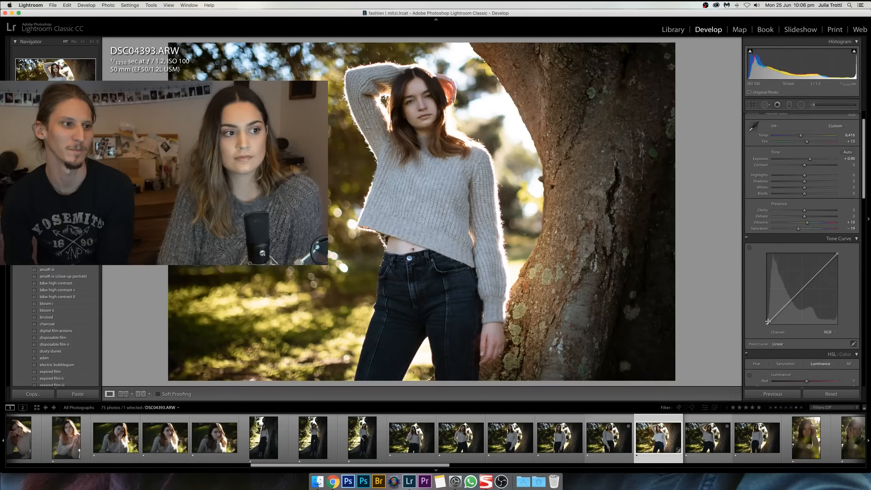
{"action": "left_click_drag", "start_coordinate": [768, 322], "coordinate": [776, 313]}
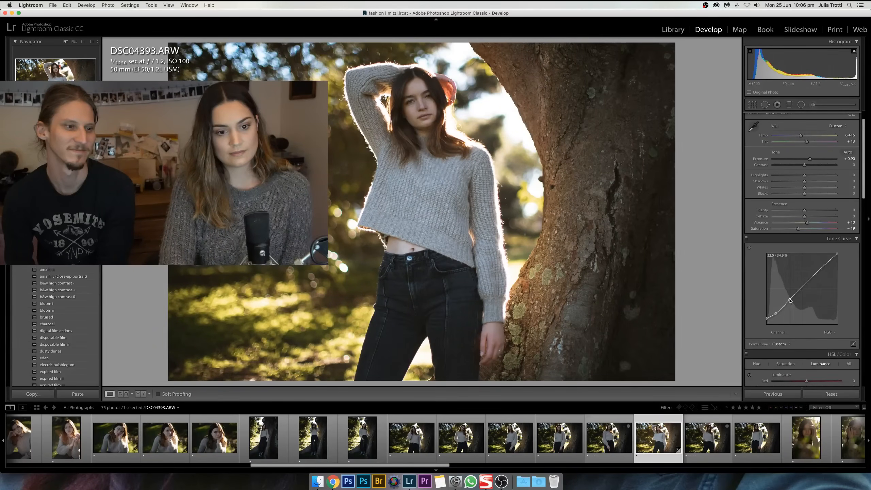
{"action": "left_click", "coordinate": [789, 298]}
{"action": "left_click_drag", "start_coordinate": [837, 253], "coordinate": [839, 258]}
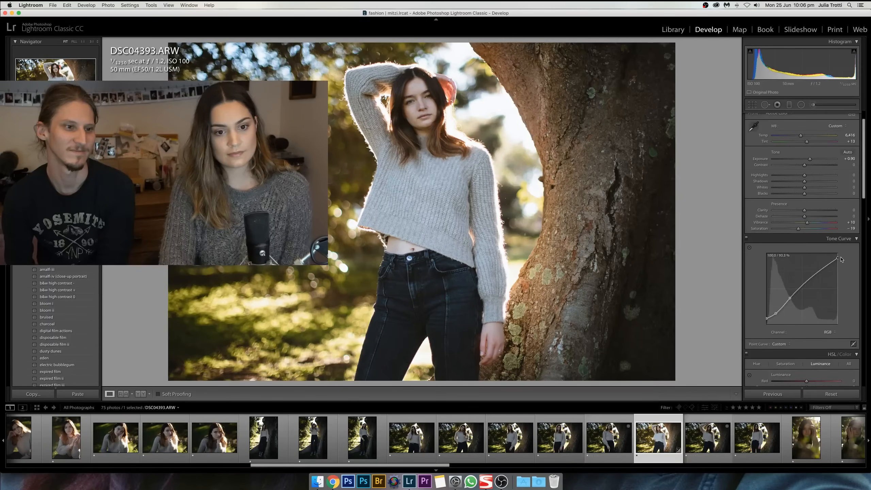
{"action": "left_click", "coordinate": [817, 271]}
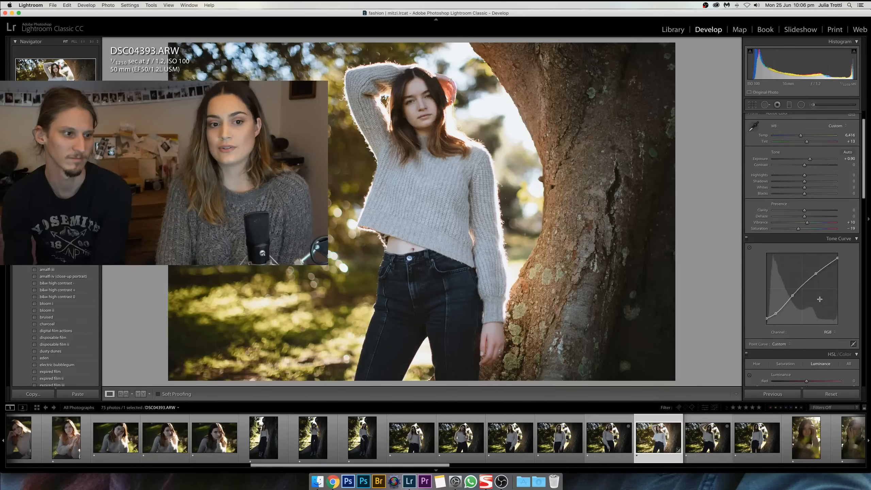
- Set contrast to +10, highlights to -33, shadows to +23 and blacks to -14, and fine-tune the RGB curve's shadow, midtone and highlight points
{"action": "left_click_drag", "start_coordinate": [804, 175], "coordinate": [799, 194]}
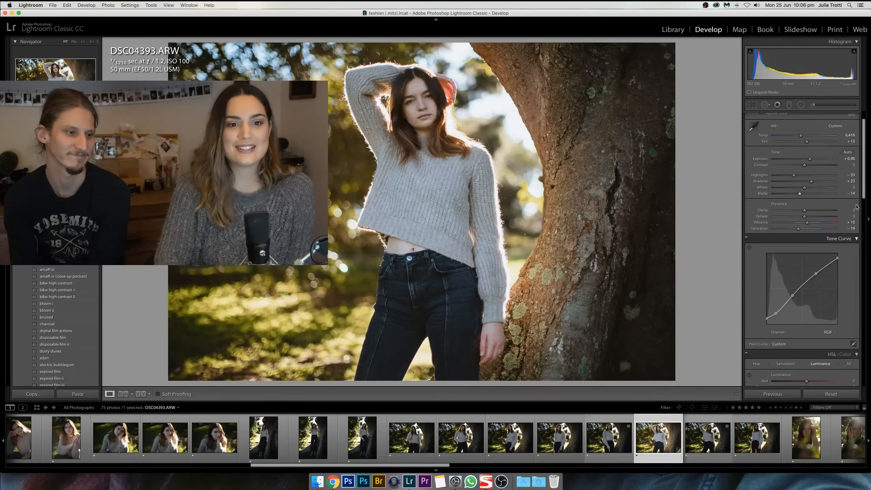
{"action": "left_click_drag", "start_coordinate": [807, 165], "coordinate": [811, 166]}
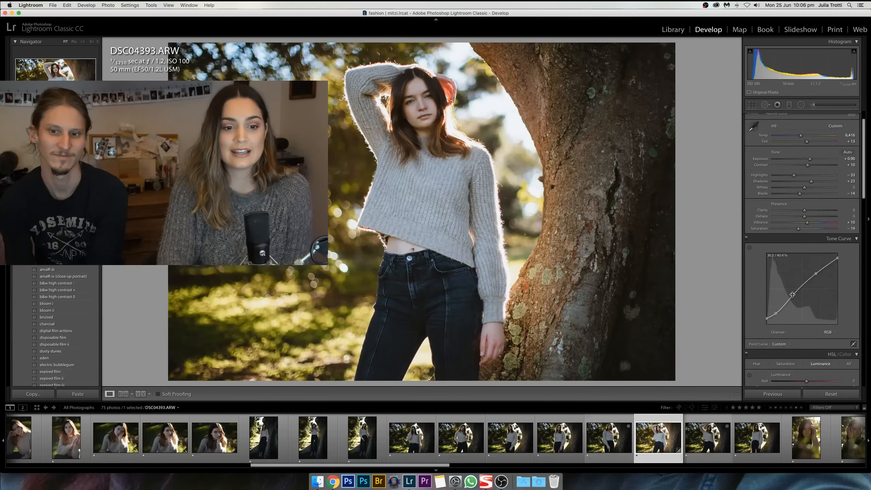
{"action": "left_click_drag", "start_coordinate": [791, 295], "coordinate": [780, 311]}
{"action": "left_click_drag", "start_coordinate": [817, 273], "coordinate": [793, 297]}
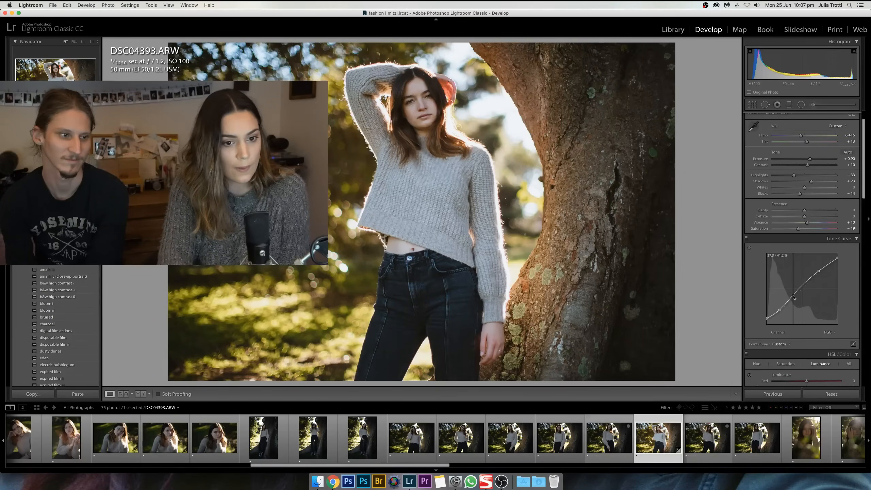
- Raise the blue curve's black point and anchor the curve with points in the shadows and upper midtones
{"action": "left_click", "coordinate": [827, 331]}
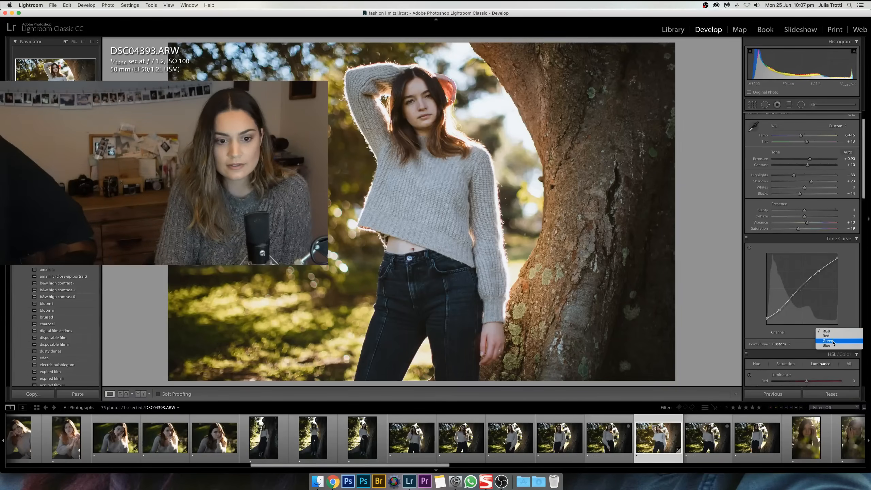
{"action": "left_click", "coordinate": [831, 345]}
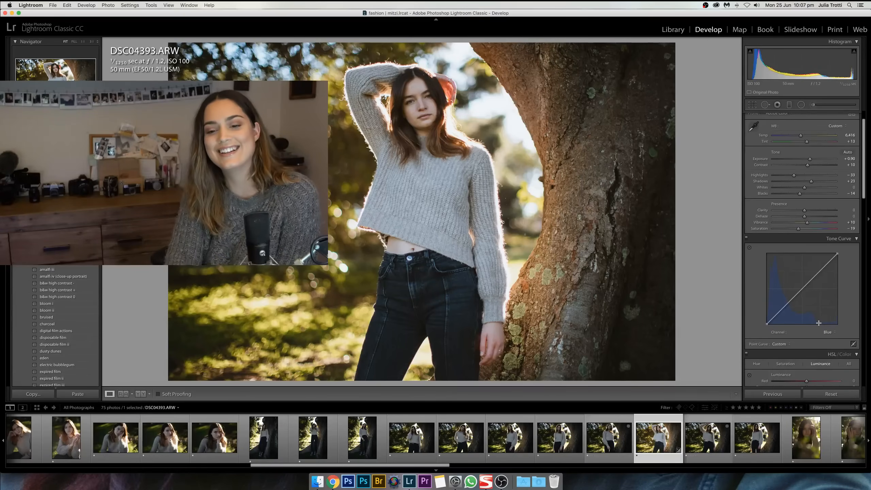
{"action": "left_click_drag", "start_coordinate": [767, 323], "coordinate": [784, 308]}
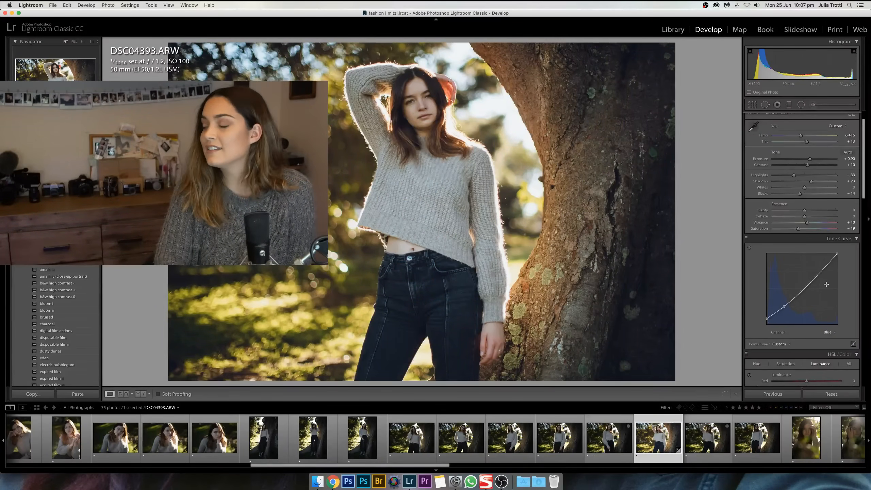
{"action": "left_click_drag", "start_coordinate": [813, 281], "coordinate": [809, 282]}
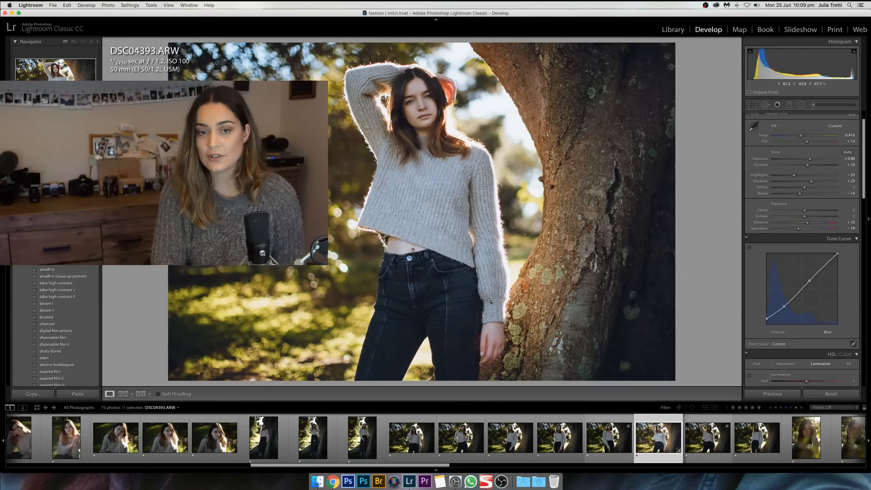
- Look at the edited seated portrait DSC04292 for comparison and return to the standing portrait DSC04393
{"action": "scroll", "coordinate": [580, 438], "scroll_direction": "up", "scroll_amount": 5}
{"action": "scroll", "coordinate": [580, 438], "scroll_direction": "up", "scroll_amount": 5}
{"action": "left_click", "coordinate": [242, 445]}
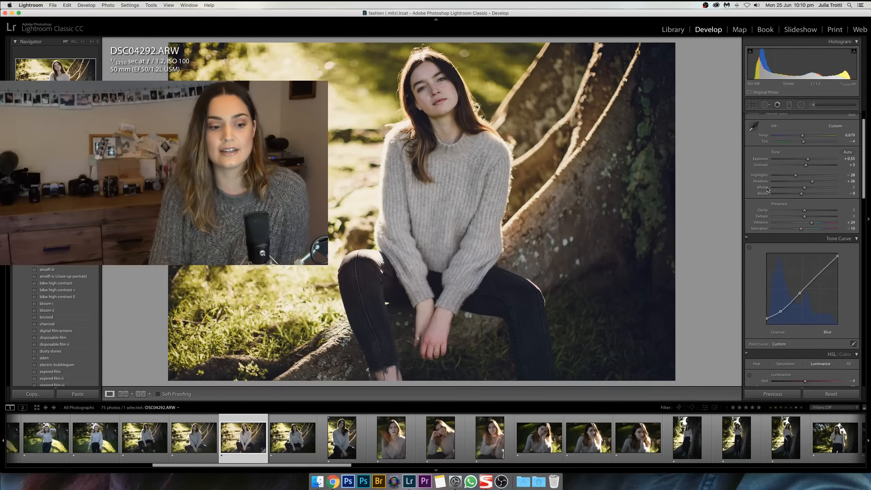
{"action": "scroll", "coordinate": [664, 443], "scroll_direction": "down", "scroll_amount": 10}
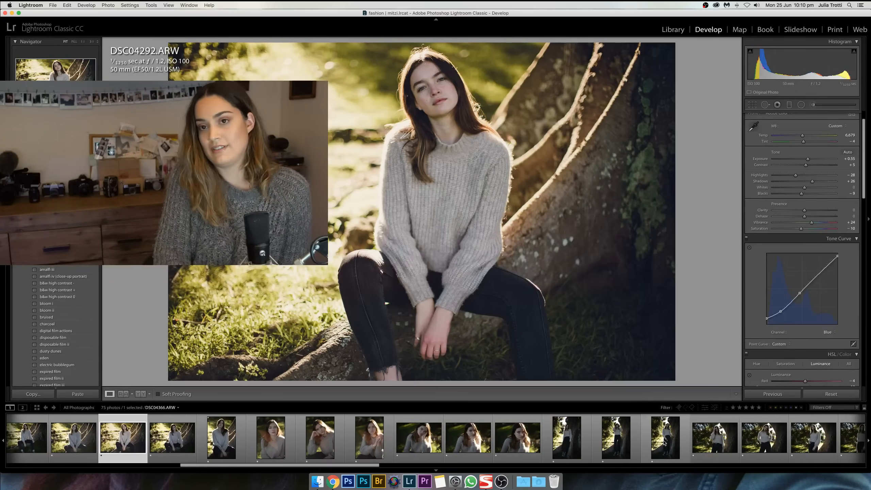
{"action": "left_click", "coordinate": [713, 442]}
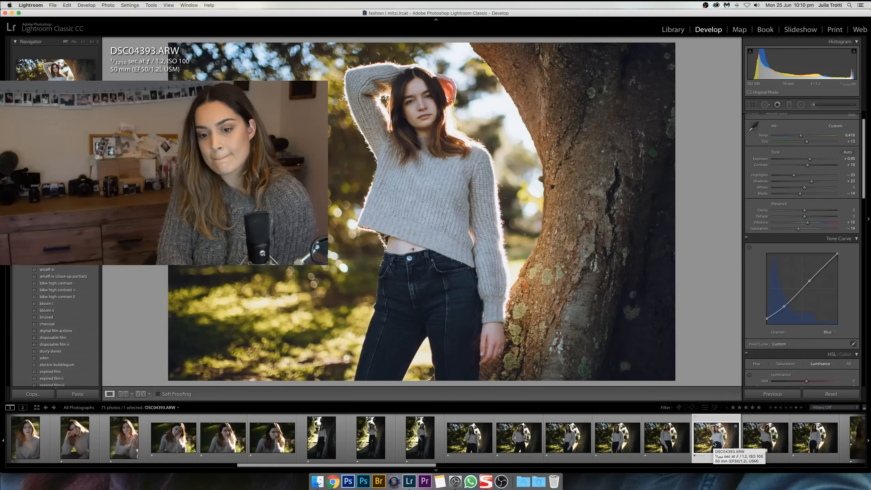
- Lower the white point of the standing portrait's blue curve
{"action": "scroll", "coordinate": [806, 212], "scroll_direction": "up", "scroll_amount": 2}
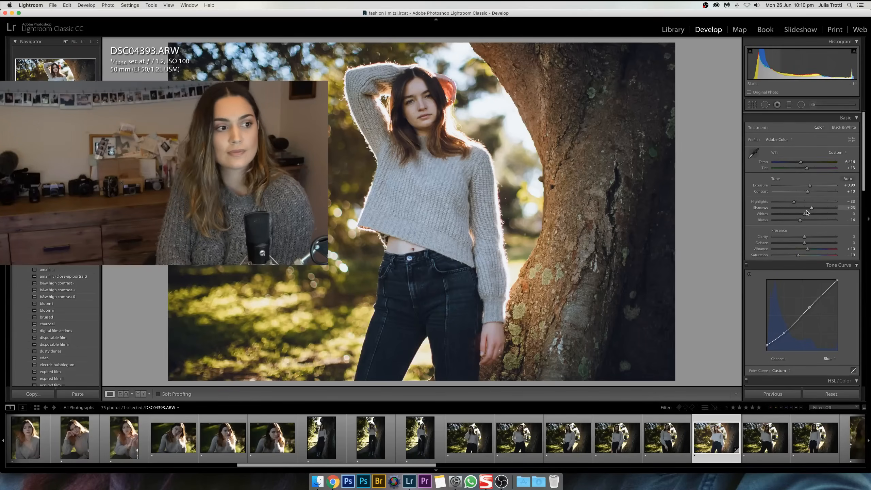
{"action": "scroll", "coordinate": [812, 274], "scroll_direction": "down", "scroll_amount": 1}
{"action": "left_click_drag", "start_coordinate": [835, 269], "coordinate": [843, 271]}
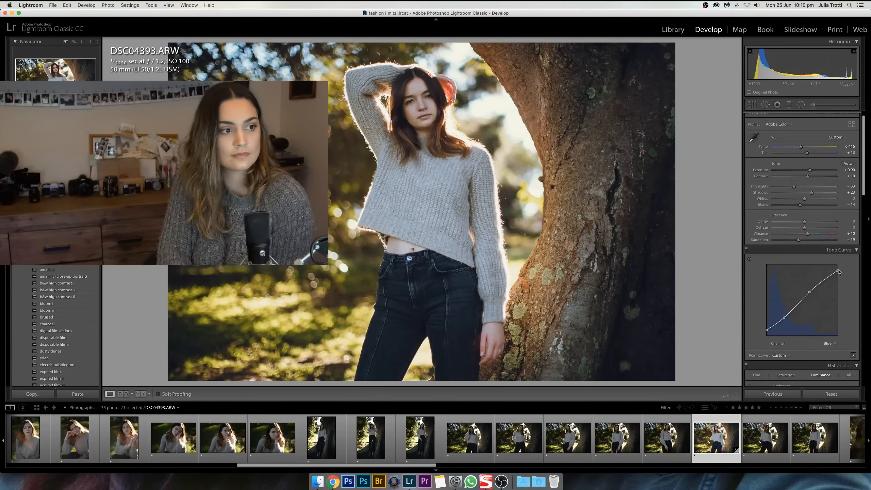
- Pull the green curve down slightly in the shadows, anchor its midtones, and compare the portrait with its unedited state
{"action": "left_click", "coordinate": [828, 343]}
{"action": "left_click", "coordinate": [834, 339]}
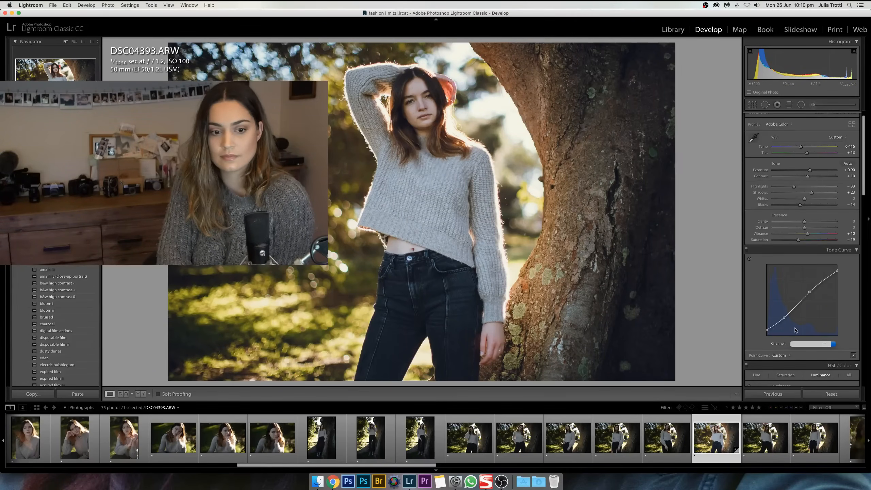
{"action": "left_click", "coordinate": [789, 315]}
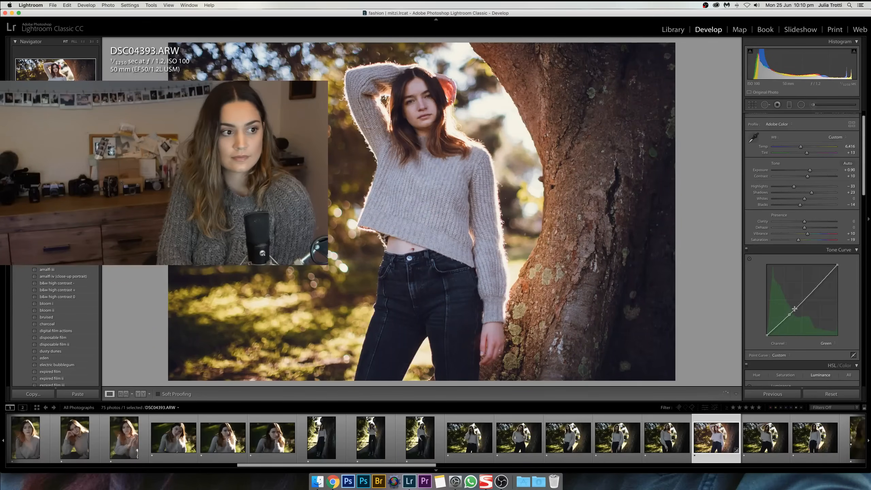
{"action": "left_click_drag", "start_coordinate": [803, 299], "coordinate": [803, 299]}
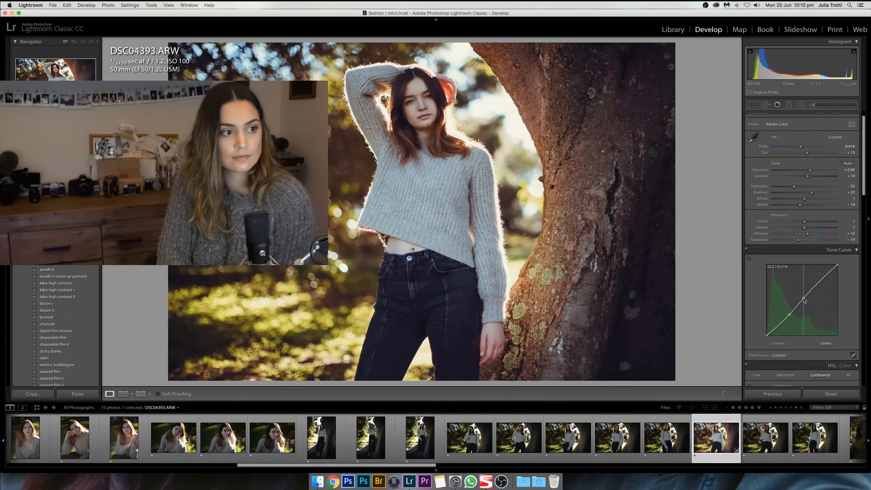
{"action": "left_click_drag", "start_coordinate": [774, 329], "coordinate": [777, 325]}
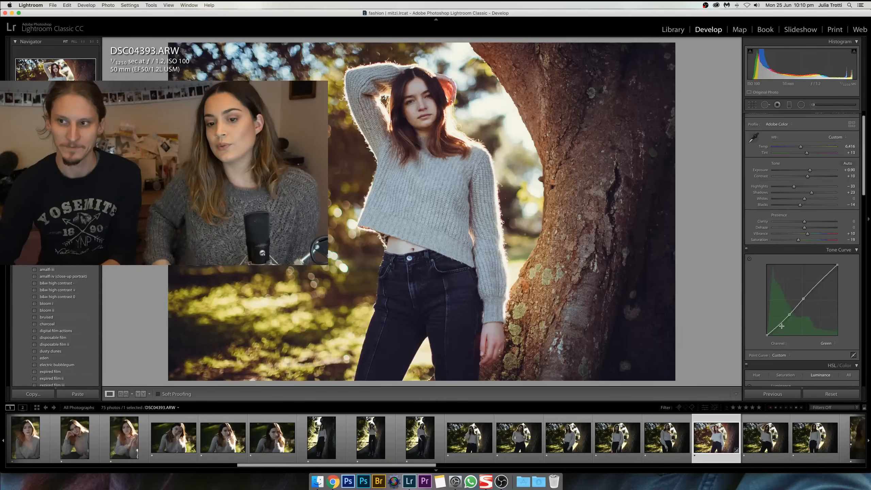
{"action": "key", "text": "backslash"}
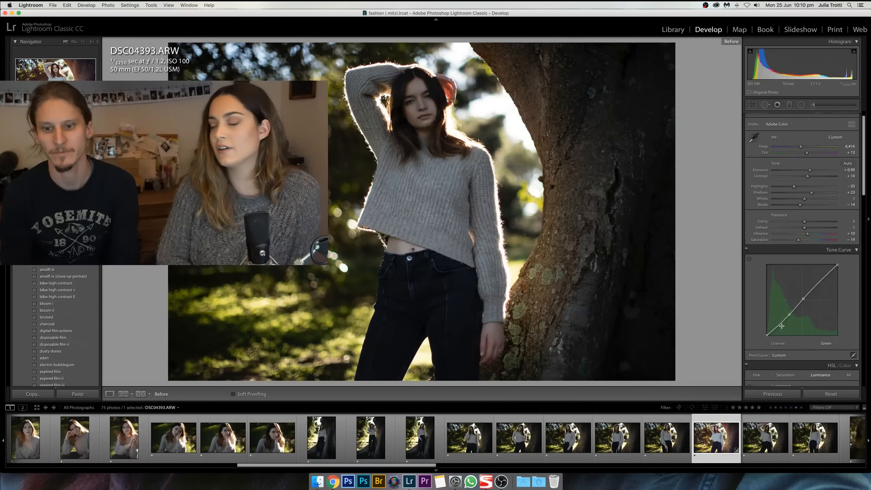
{"action": "key", "text": "backslash"}
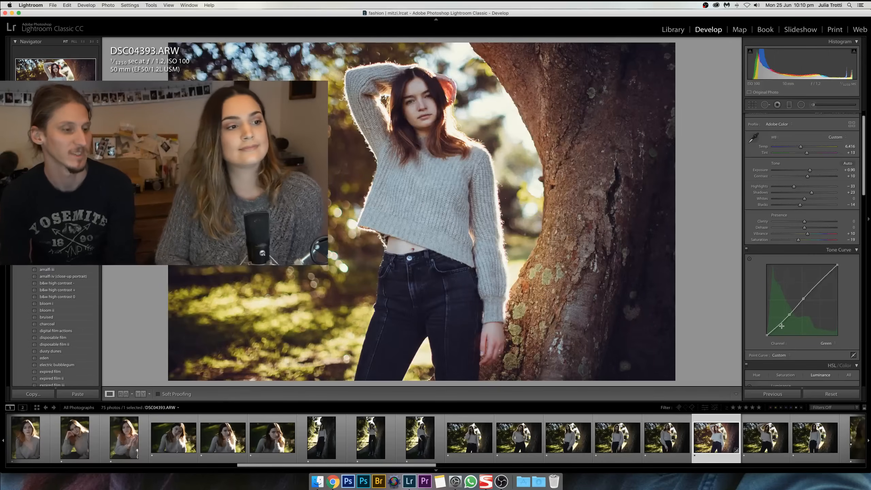
- Remove the green curve's shadow point, re-anchor its midtones slightly lower, and switch the tone curve to the Blue channel
{"action": "right_click", "coordinate": [789, 314]}
{"action": "left_click", "coordinate": [804, 316]}
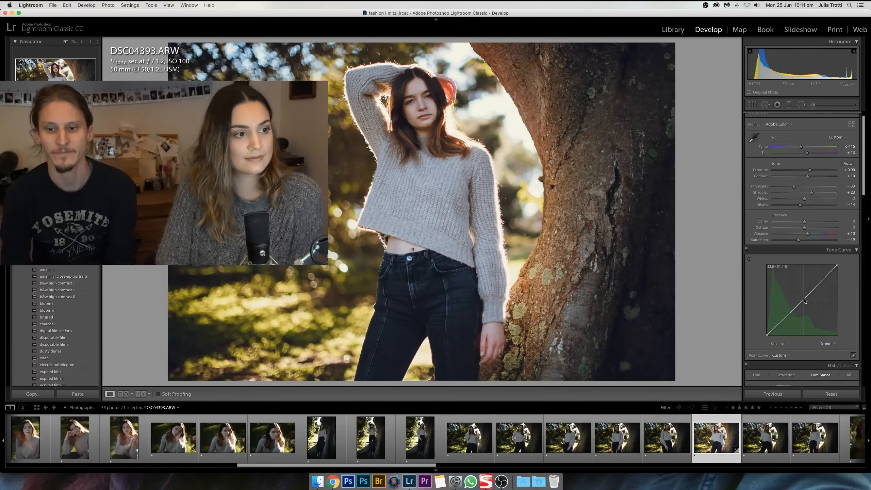
{"action": "left_click_drag", "start_coordinate": [803, 298], "coordinate": [803, 298]}
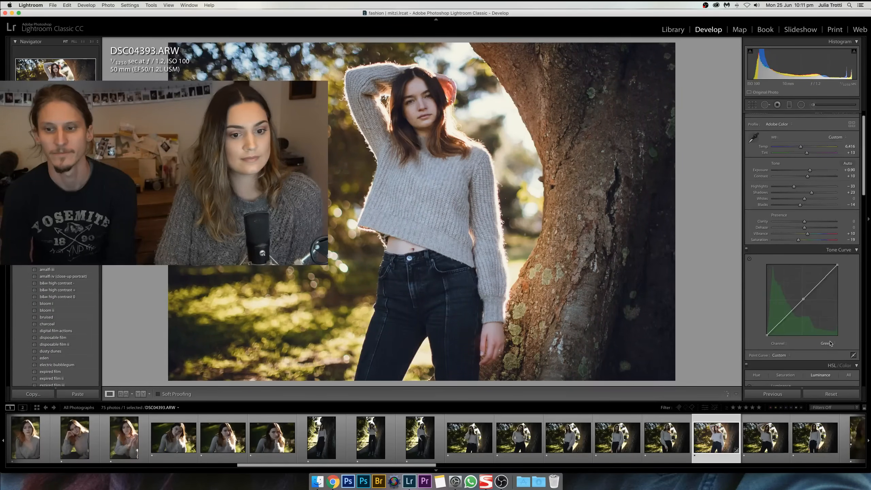
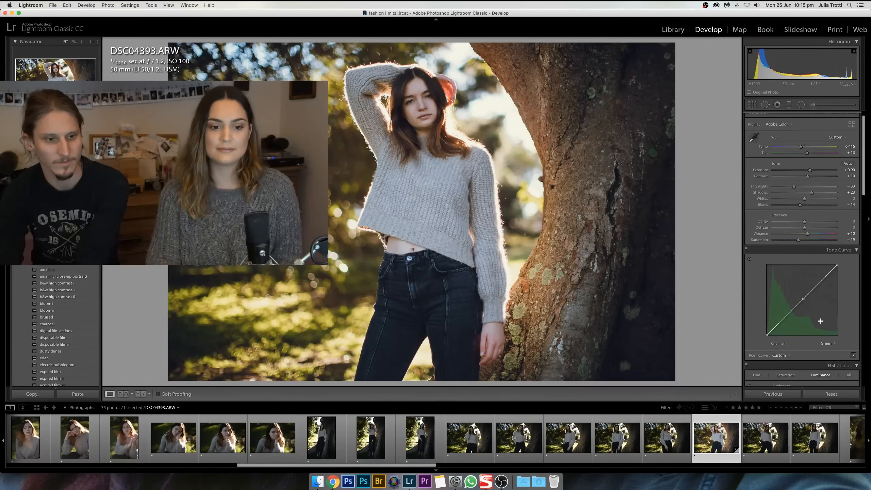
{"action": "left_click_drag", "start_coordinate": [803, 299], "coordinate": [804, 301]}
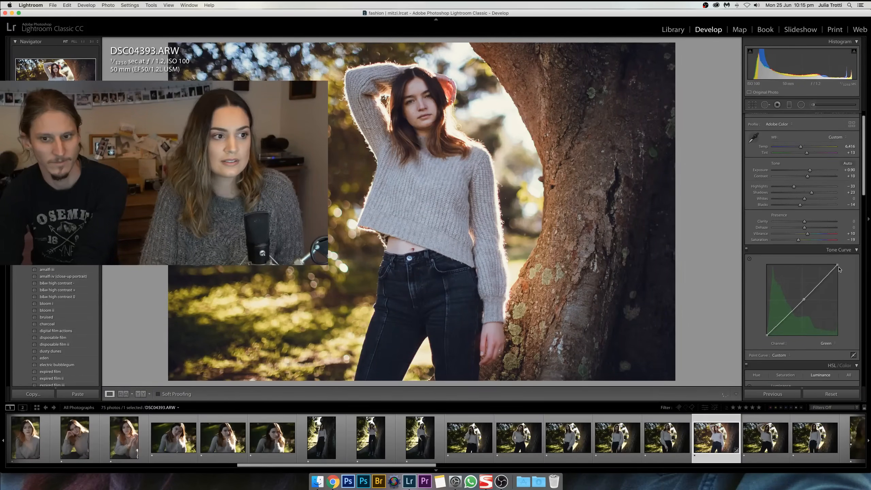
{"action": "left_click", "coordinate": [826, 343]}
{"action": "left_click", "coordinate": [832, 348]}
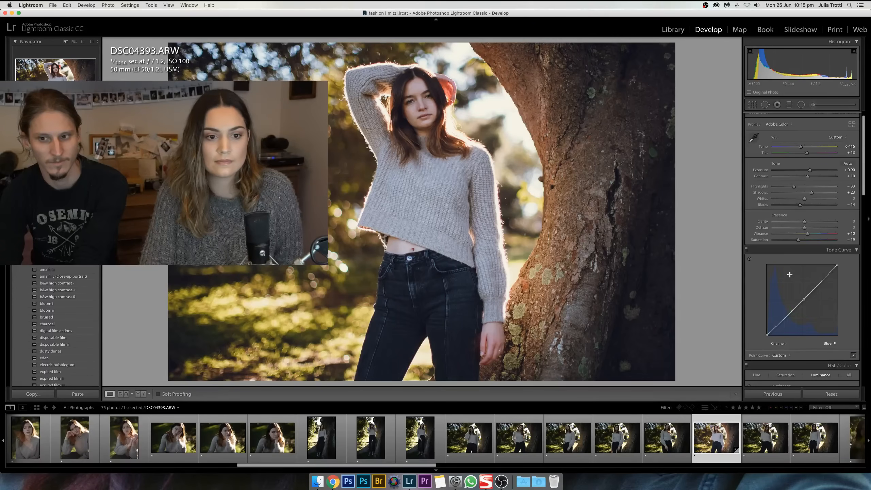
- Set the HSL hues to Red -21, Orange +10, Yellow -12, Green +31, Aqua -11 and Magenta -16
{"action": "scroll", "coordinate": [785, 274], "scroll_direction": "down", "scroll_amount": 5}
{"action": "left_click", "coordinate": [756, 247]}
{"action": "left_click_drag", "start_coordinate": [808, 310], "coordinate": [790, 309]}
{"action": "left_click", "coordinate": [802, 309]}
{"action": "mouse_move", "coordinate": [806, 265]}
{"action": "left_mouse_down"}
{"action": "mouse_move", "coordinate": [797, 267]}
{"action": "mouse_move", "coordinate": [812, 274]}
{"action": "left_mouse_up"}
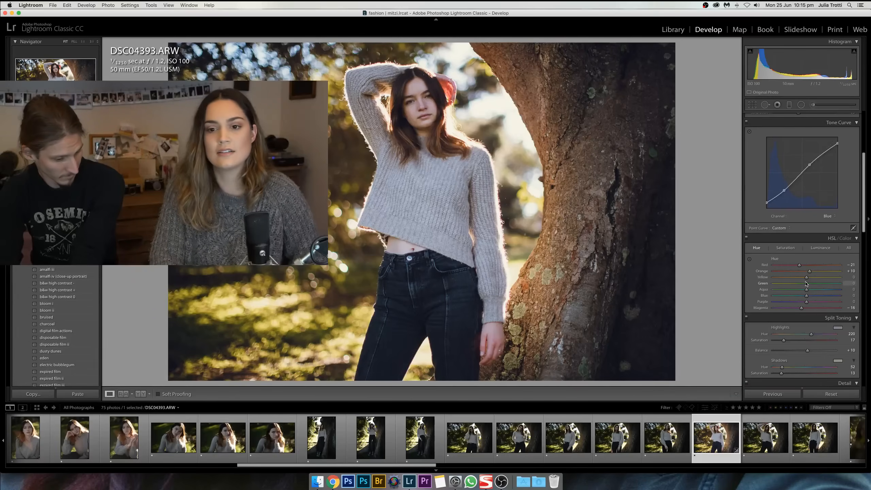
{"action": "mouse_move", "coordinate": [807, 281]}
{"action": "left_mouse_down"}
{"action": "mouse_move", "coordinate": [817, 291]}
{"action": "mouse_move", "coordinate": [802, 292]}
{"action": "left_mouse_up"}
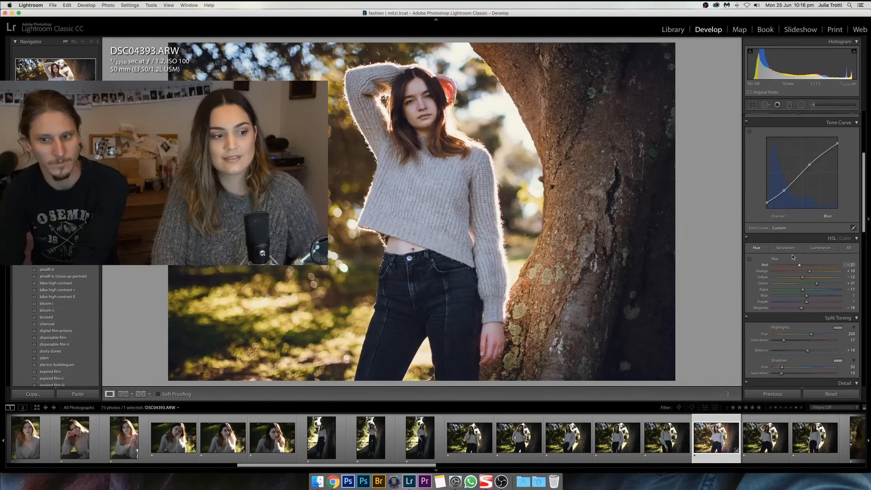
- Set the HSL saturation to Red -9, Orange -12 and Yellow +8
{"action": "left_click", "coordinate": [793, 249]}
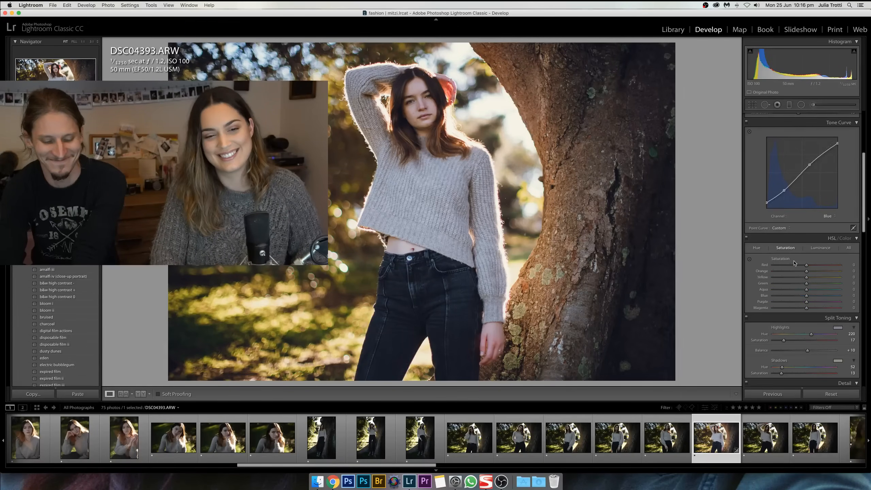
{"action": "mouse_move", "coordinate": [807, 271]}
{"action": "left_mouse_down"}
{"action": "mouse_move", "coordinate": [813, 265]}
{"action": "mouse_move", "coordinate": [803, 266]}
{"action": "mouse_move", "coordinate": [819, 278]}
{"action": "mouse_move", "coordinate": [811, 282]}
{"action": "left_mouse_up"}
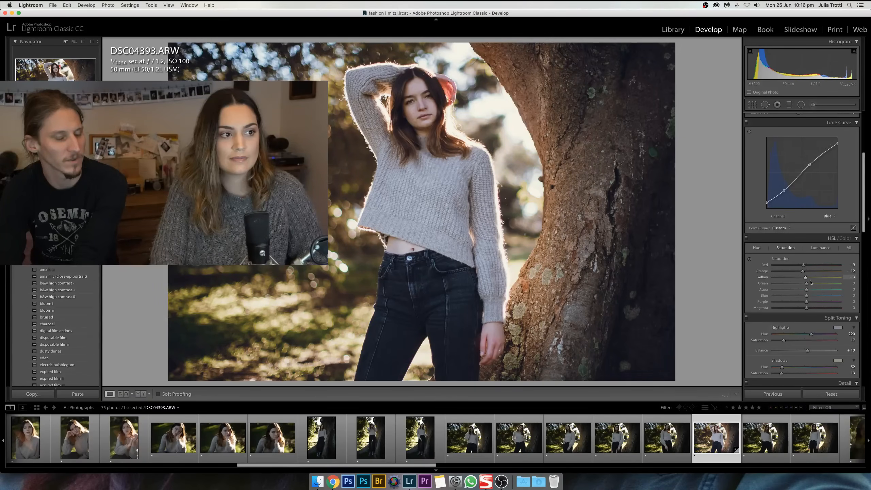
{"action": "left_click", "coordinate": [810, 281]}
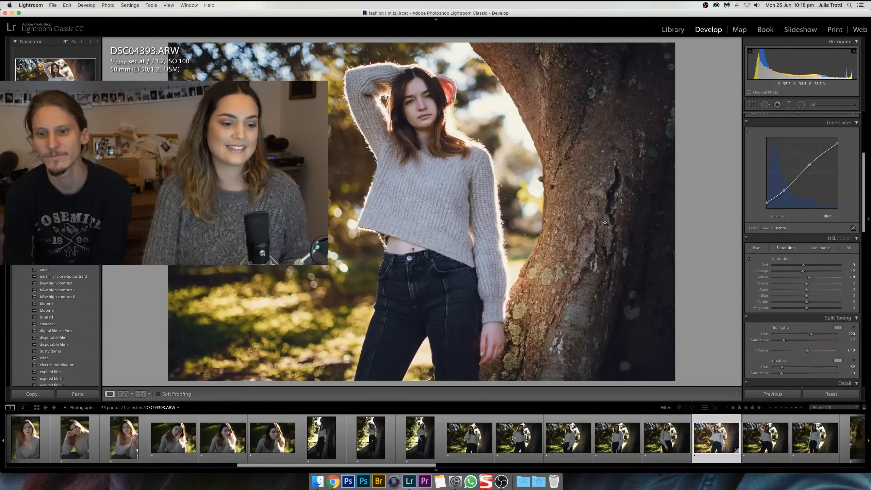
- Sync the develop settings of the edited seated portrait DSC04292 to the full-length tree portrait DSC04366
{"action": "left_click", "coordinate": [567, 437]}
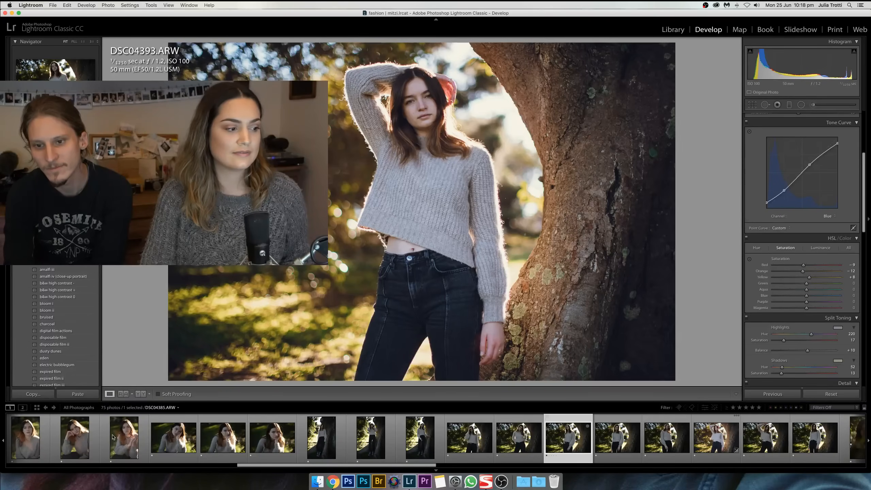
{"action": "scroll", "coordinate": [130, 438], "scroll_direction": "up", "scroll_amount": 3}
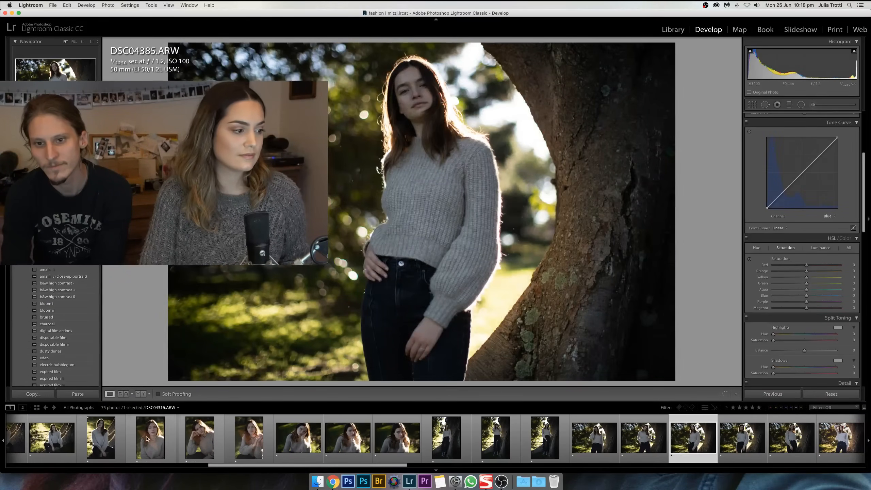
{"action": "scroll", "coordinate": [144, 438], "scroll_direction": "up", "scroll_amount": 5}
{"action": "left_click", "coordinate": [138, 436]}
{"action": "left_click", "coordinate": [202, 441]}
{"action": "left_click", "coordinate": [247, 443]}
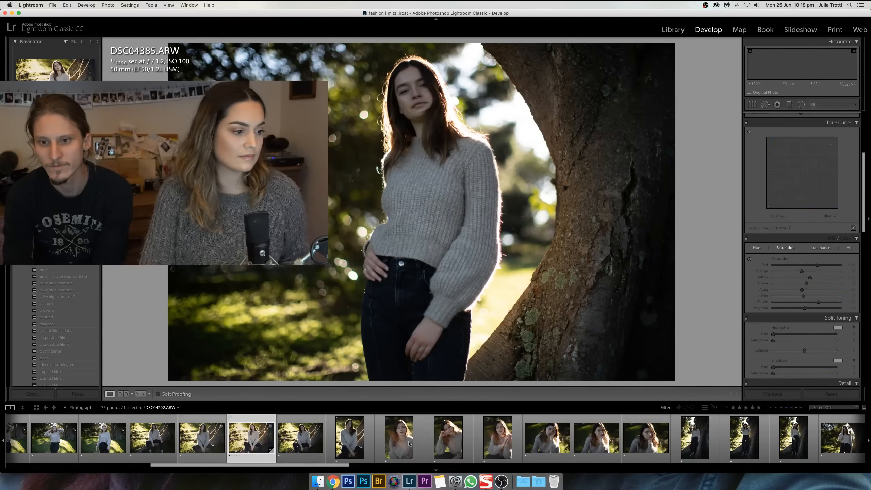
{"action": "scroll", "coordinate": [409, 444], "scroll_direction": "down", "scroll_amount": 6}
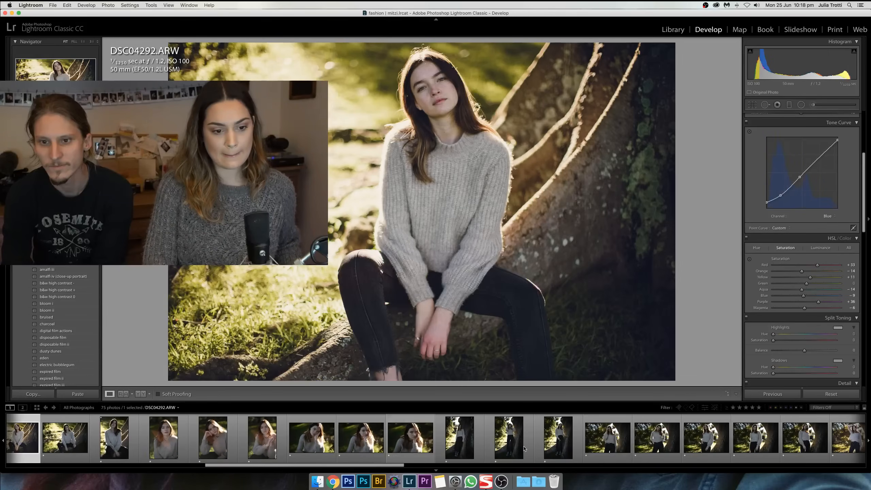
{"action": "left_click", "coordinate": [541, 446], "text": "super"}
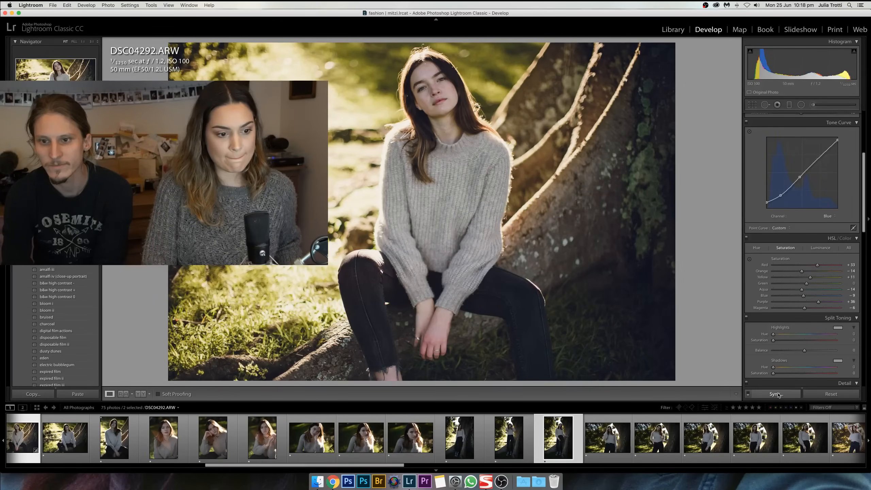
{"action": "left_click", "coordinate": [775, 395]}
{"action": "key", "text": "Return"}
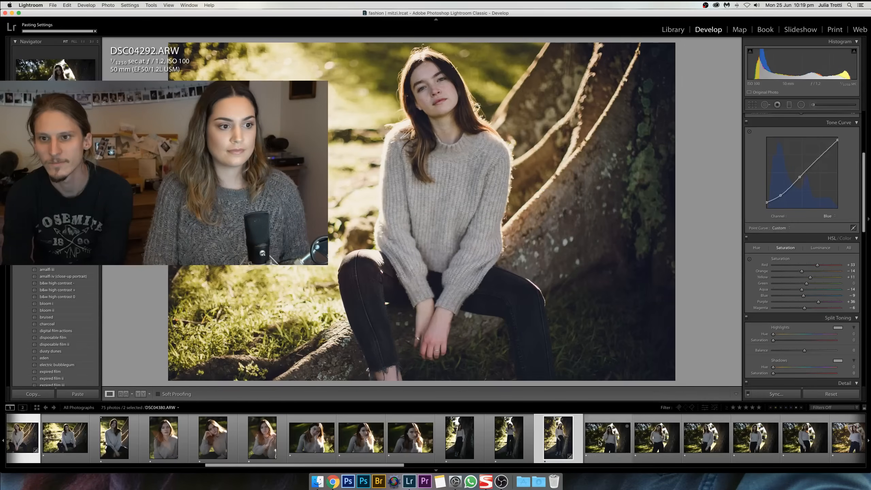
- Set the exposure of DSC04366 to +1.15 and its temperature to 6,779, and shift the tint towards magenta
{"action": "left_click", "coordinate": [562, 440]}
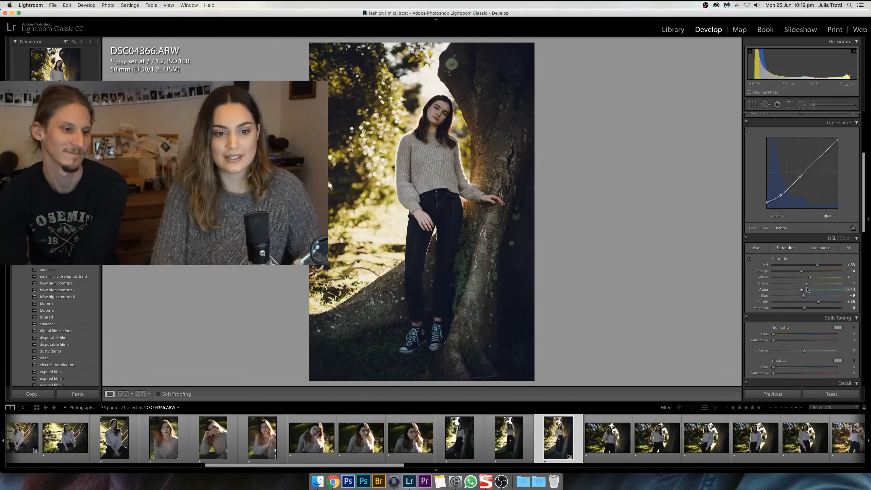
{"action": "scroll", "coordinate": [849, 210], "scroll_direction": "up", "scroll_amount": 8}
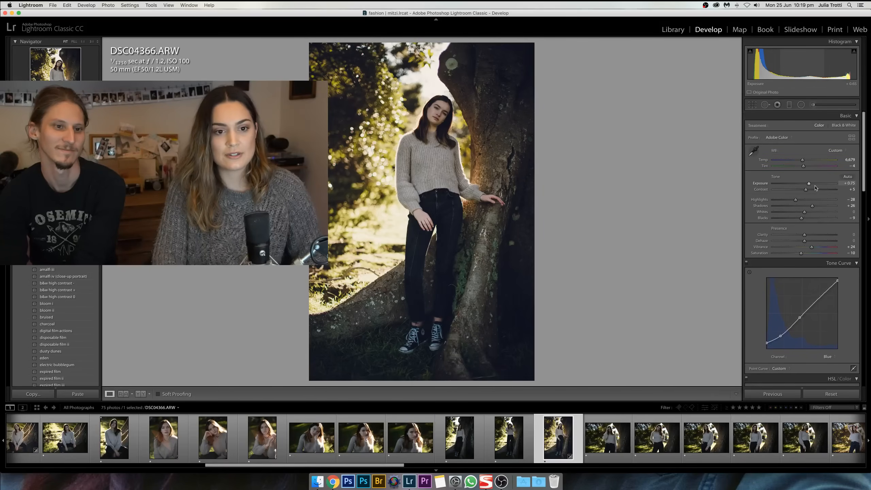
{"action": "left_click_drag", "start_coordinate": [808, 185], "coordinate": [812, 185]}
{"action": "left_click", "coordinate": [814, 185]}
{"action": "left_click", "coordinate": [814, 166]}
{"action": "left_click", "coordinate": [813, 163]}
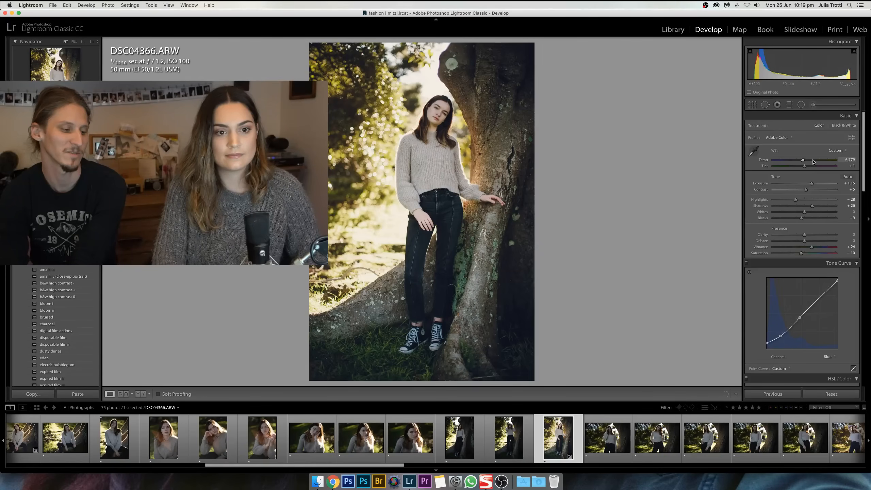
{"action": "left_click", "coordinate": [813, 166]}
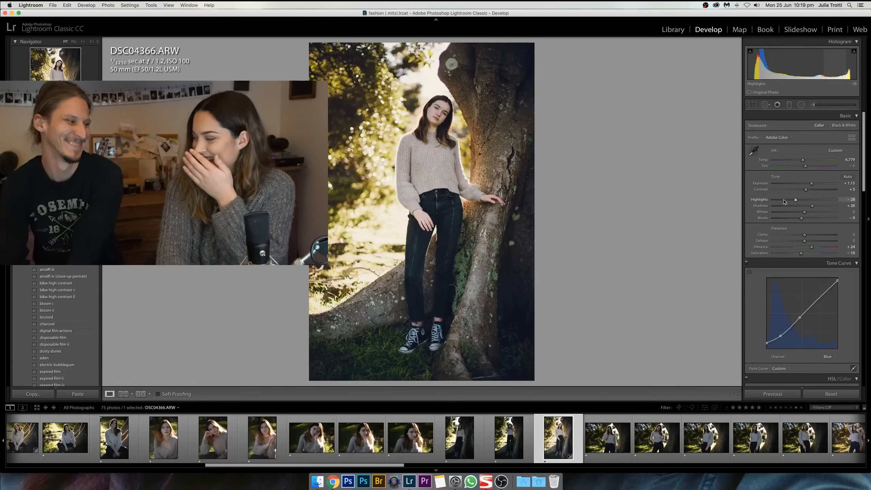
- Lower the highlights of DSC04366 to -63 and compare the photo with its unedited state
{"action": "left_click", "coordinate": [784, 199]}
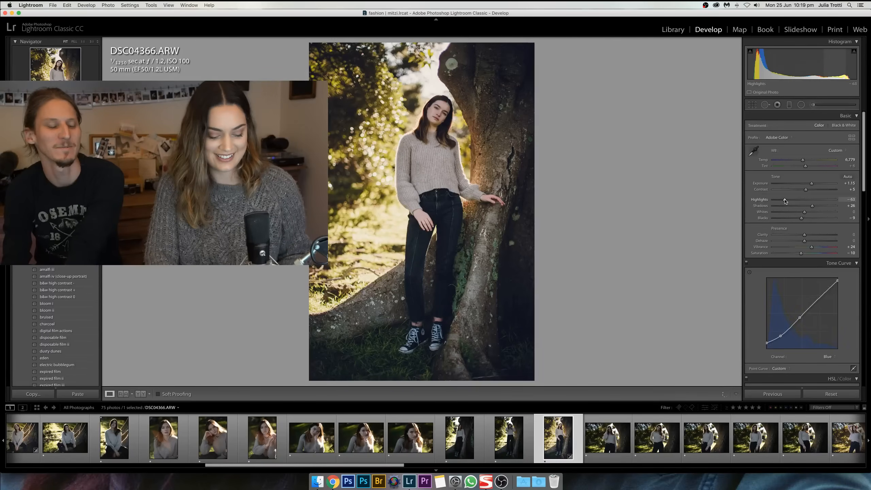
{"action": "key", "text": "backslash"}
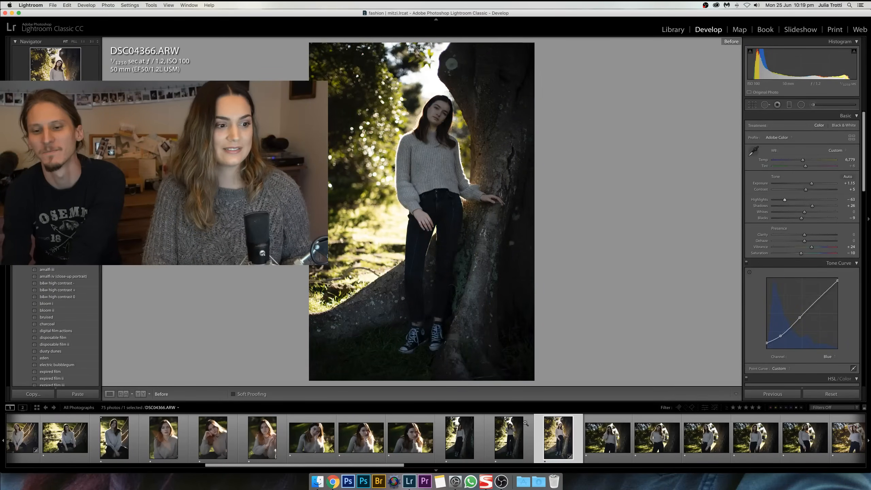
{"action": "key", "text": "backslash"}
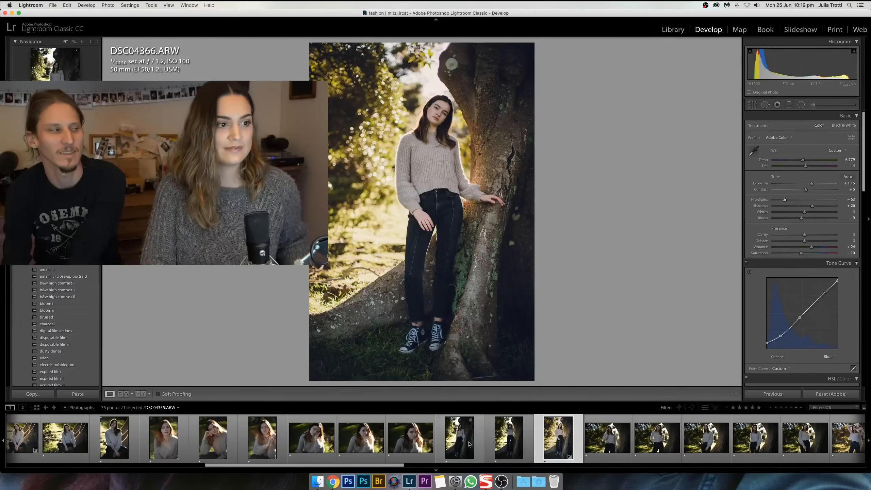
- Sync the settings of DSC04366 to the two other full-length tree portraits, DSC04355 and DSC04364
{"action": "left_click", "coordinate": [471, 442], "text": "shift"}
{"action": "left_click", "coordinate": [776, 393]}
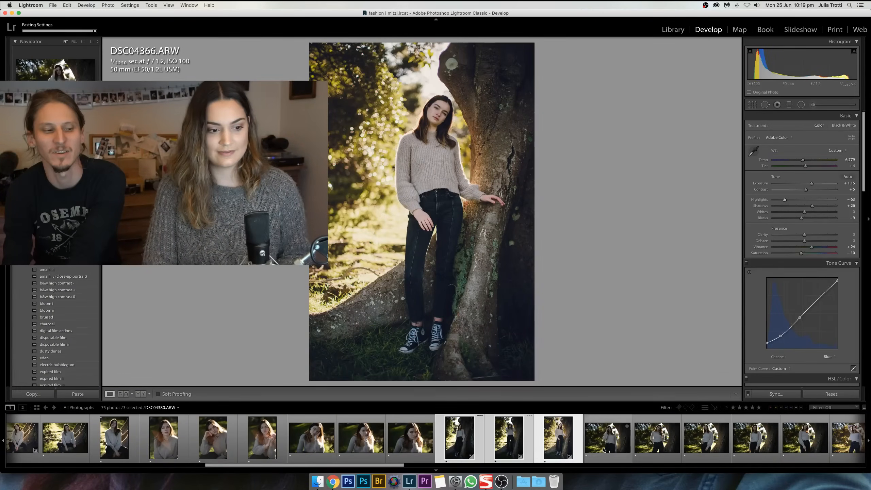
{"action": "left_click", "coordinate": [607, 438]}
- Examine the synced edit on DSC04364 and DSC04355, both in full and close up
{"action": "left_click", "coordinate": [515, 448]}
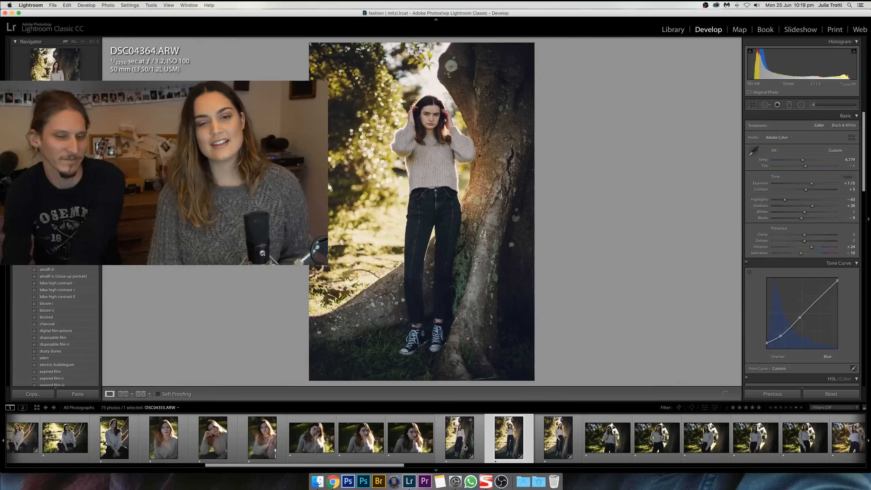
{"action": "left_click", "coordinate": [465, 446]}
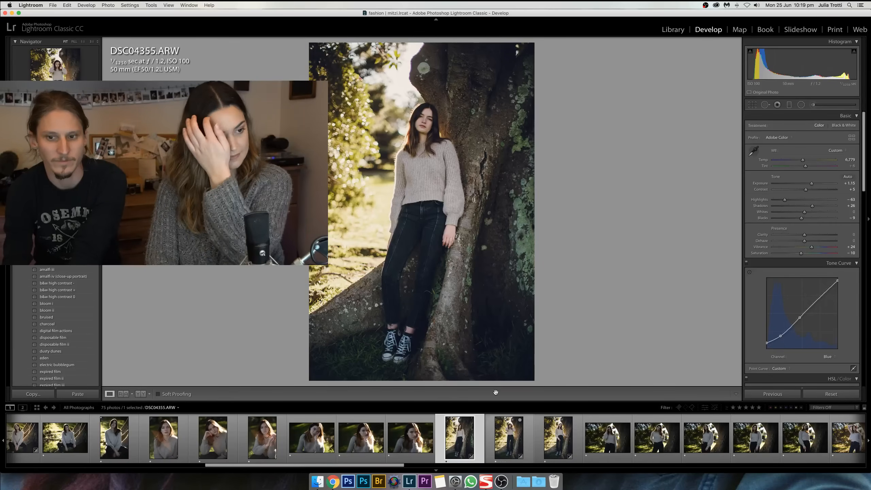
{"action": "left_click", "coordinate": [427, 281]}
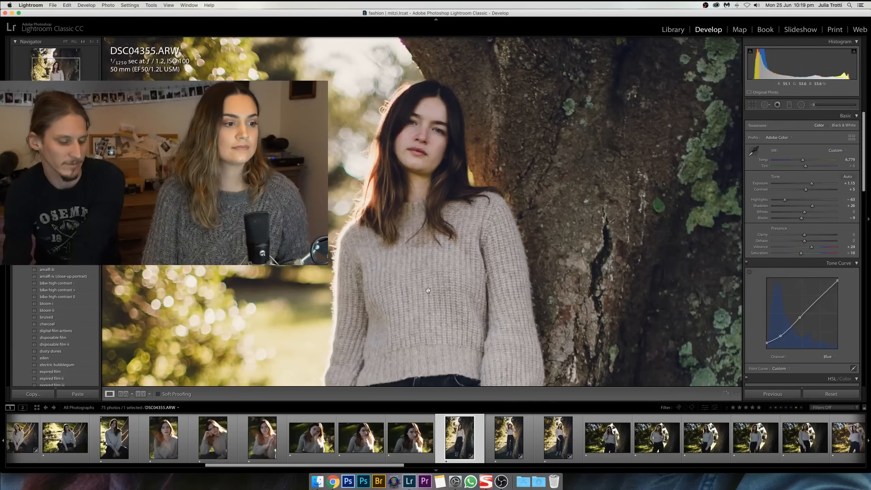
{"action": "key", "text": "Right"}
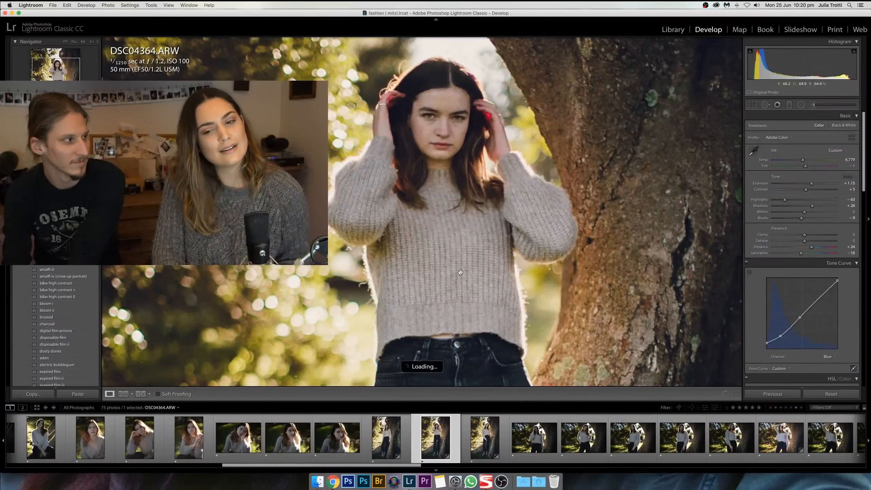
{"action": "left_click", "coordinate": [465, 214]}
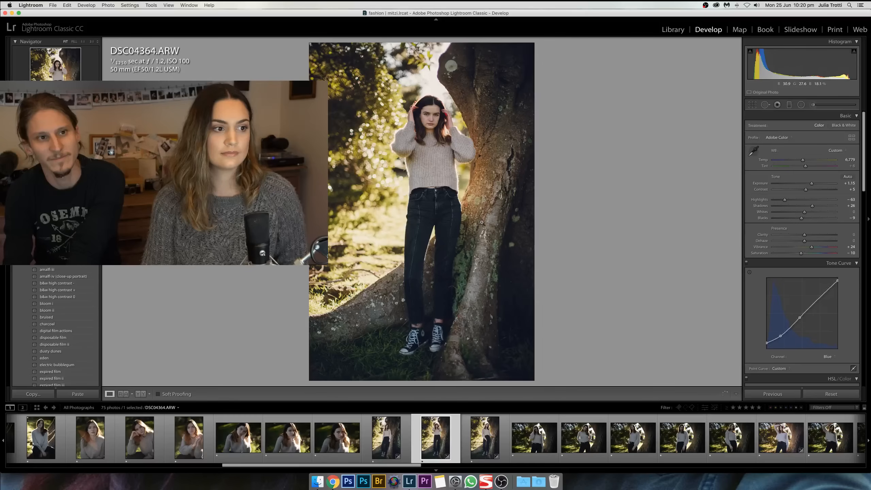
- Browse from the standing portraits DSC04380 and DSC04393 to the backlit close-up portraits DSC04404 and DSC04431
{"action": "left_click", "coordinate": [528, 447]}
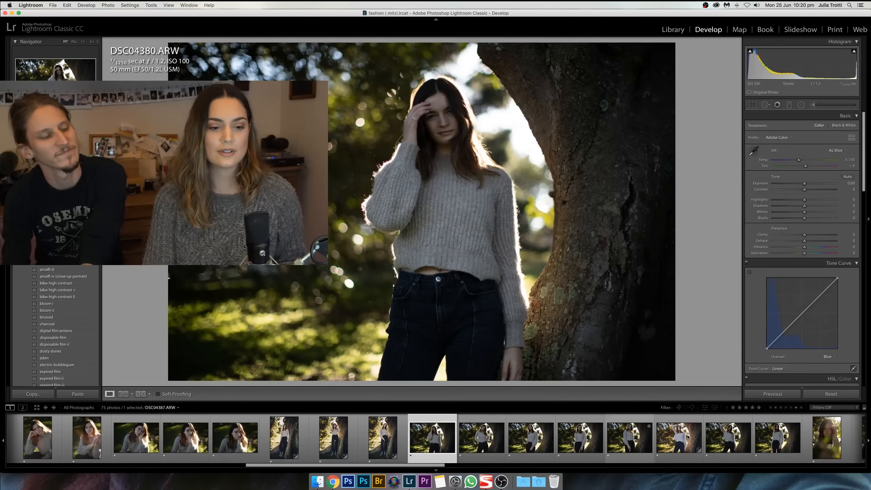
{"action": "left_click", "coordinate": [688, 437]}
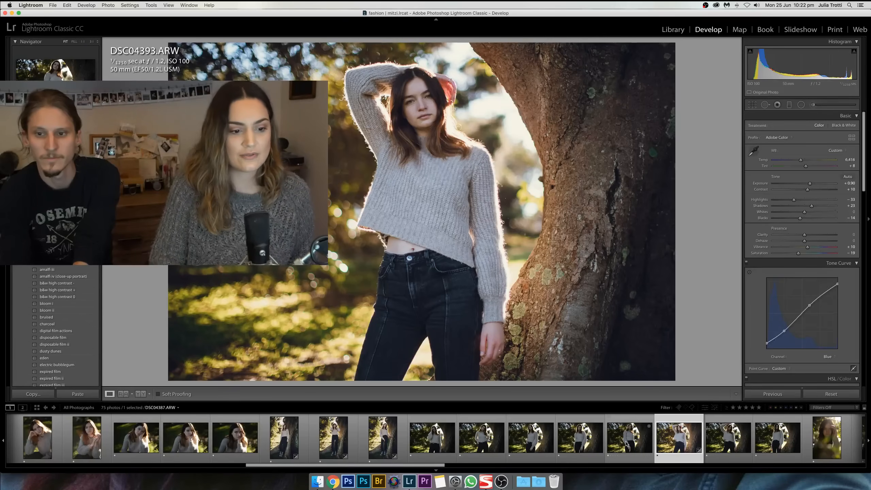
{"action": "scroll", "coordinate": [627, 443], "scroll_direction": "down", "scroll_amount": 5}
{"action": "scroll", "coordinate": [625, 443], "scroll_direction": "down", "scroll_amount": 3}
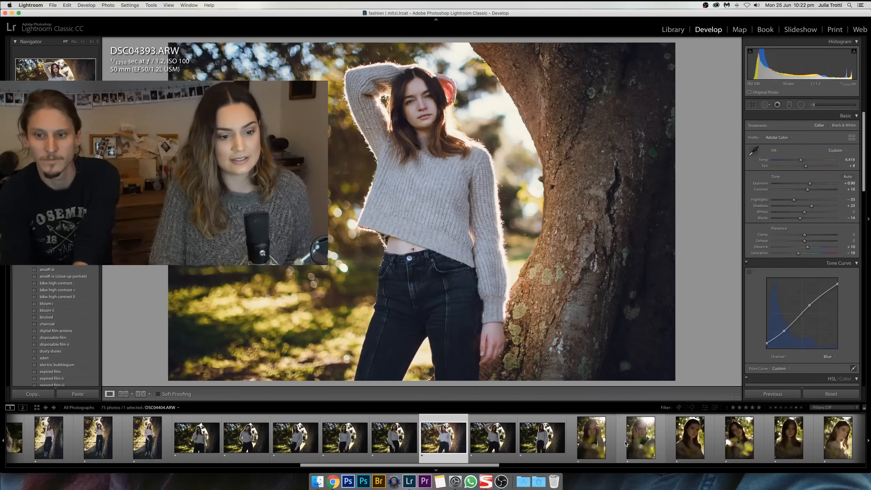
{"action": "left_click", "coordinate": [626, 443]}
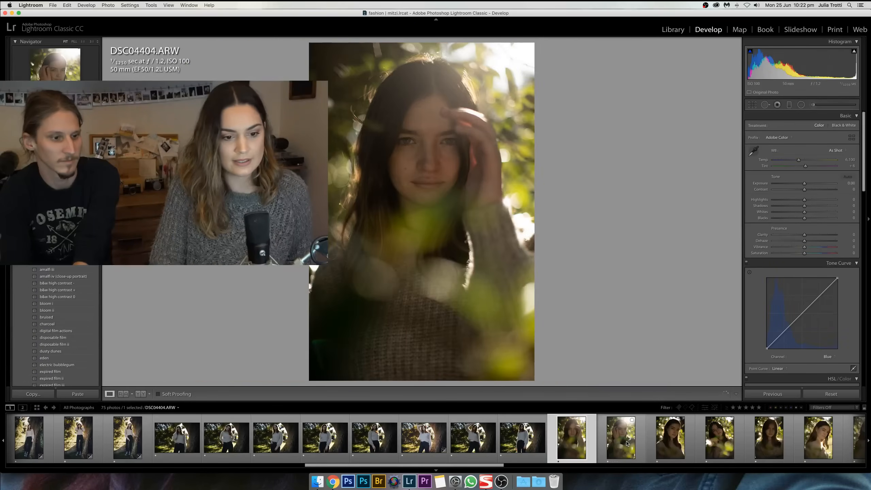
{"action": "scroll", "coordinate": [625, 443], "scroll_direction": "down", "scroll_amount": 4}
{"action": "scroll", "coordinate": [624, 443], "scroll_direction": "down", "scroll_amount": 2}
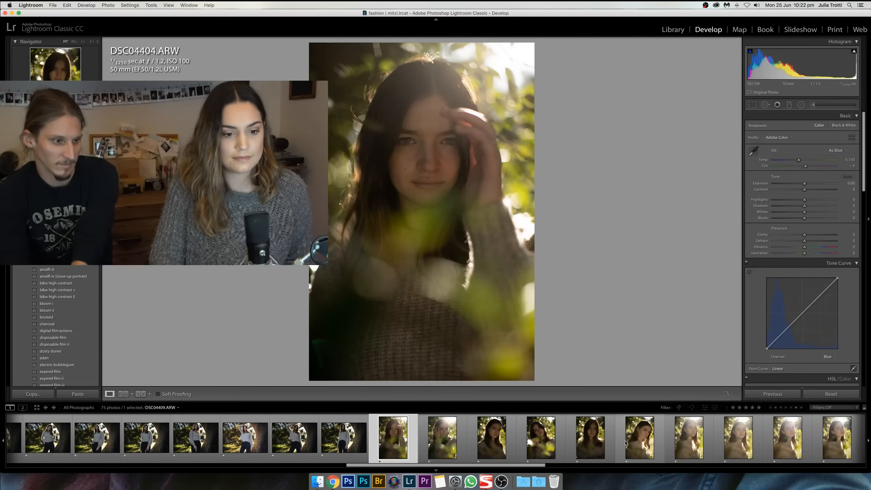
{"action": "left_click", "coordinate": [627, 443]}
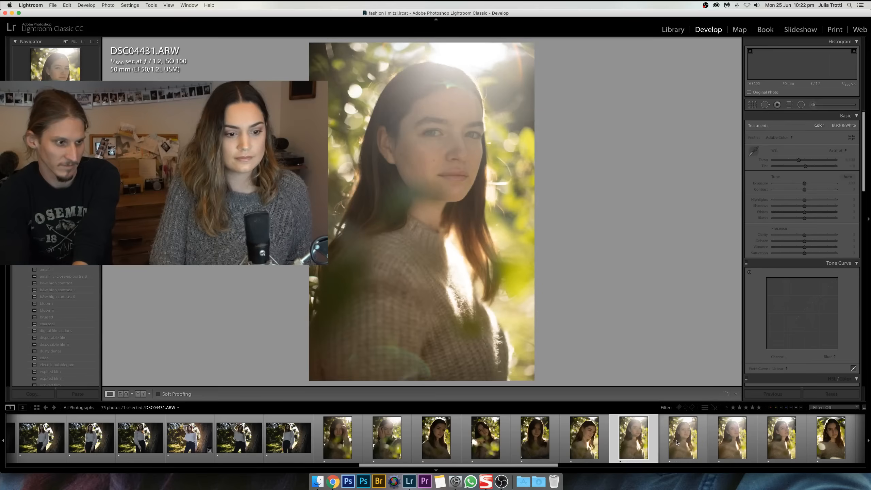
- View the neighbouring backlit close-up portraits DSC04432 and DSC04433 in full
{"action": "left_click", "coordinate": [678, 443]}
{"action": "left_click", "coordinate": [717, 444]}
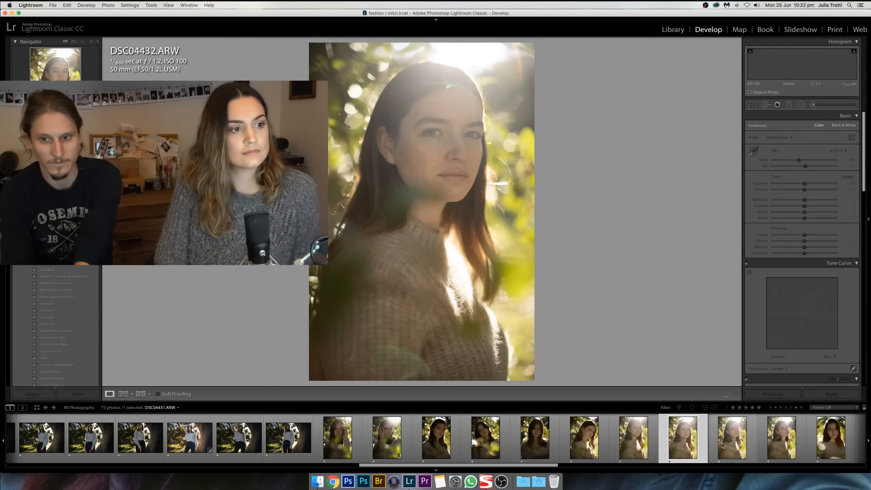
{"action": "left_click", "coordinate": [782, 443]}
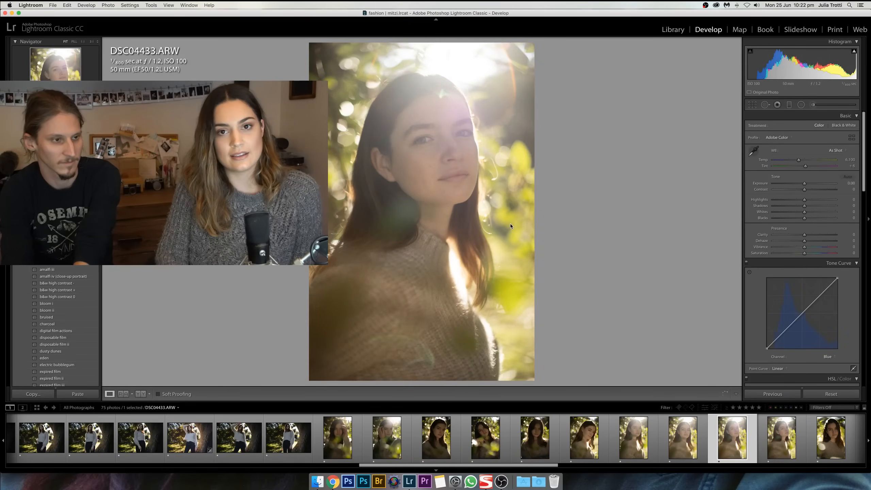
- Compare the sharpness of the face close up across the backlit portraits DSC04431, DSC04432, DSC04433 and DSC04437, ending on DSC04437
{"action": "left_click", "coordinate": [434, 157]}
{"action": "left_click_drag", "start_coordinate": [434, 156], "coordinate": [444, 209]}
{"action": "key", "text": "Right"}
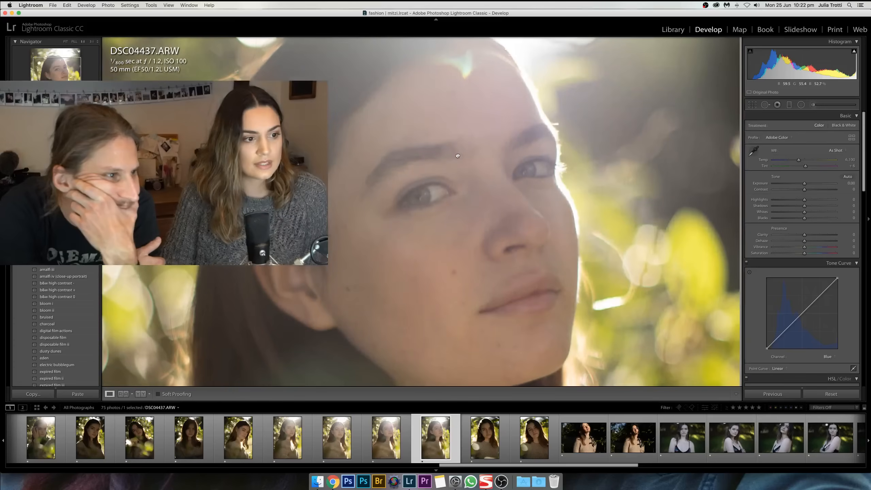
{"action": "left_click_drag", "start_coordinate": [458, 156], "coordinate": [455, 127]}
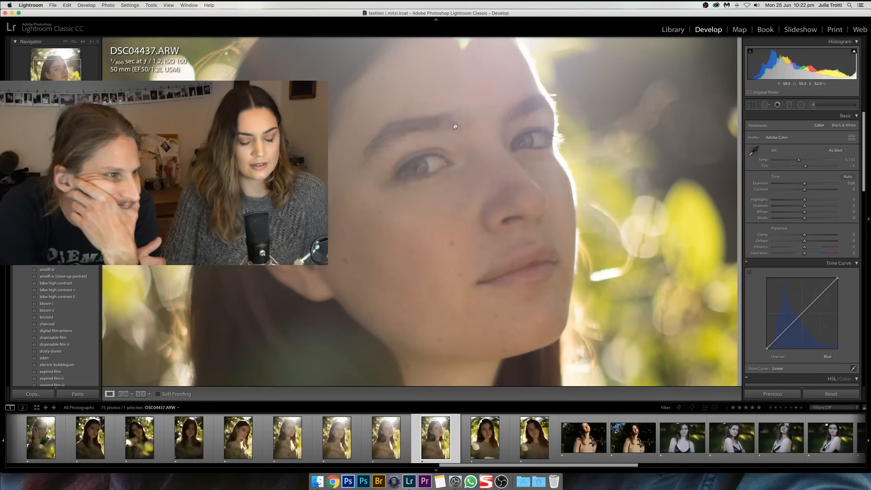
{"action": "key", "text": "Left"}
{"action": "key", "text": "Left"}
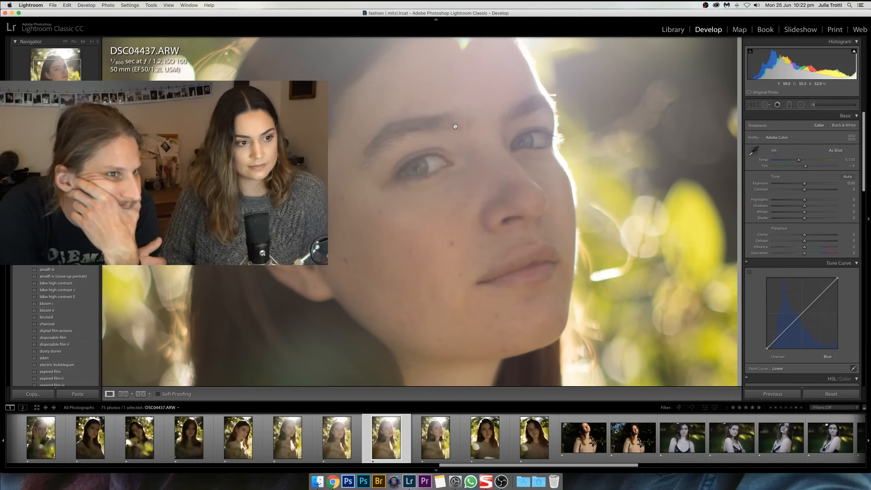
{"action": "key", "text": "Left"}
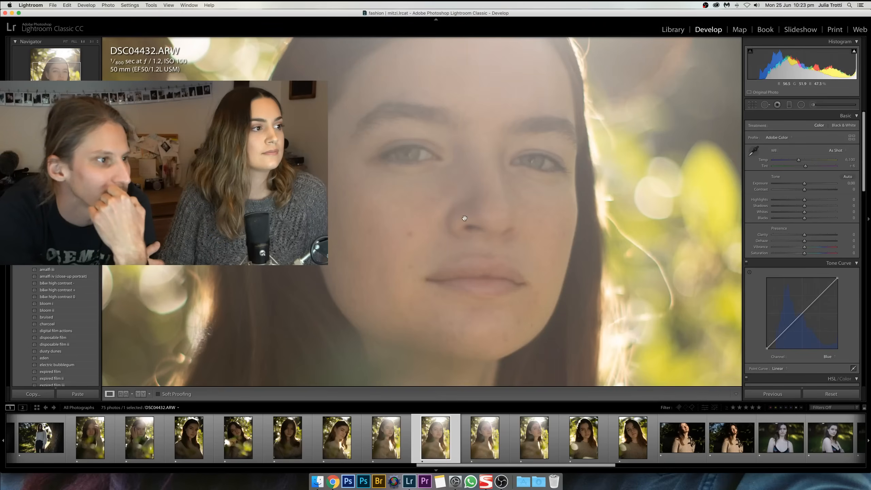
{"action": "left_click", "coordinate": [384, 448]}
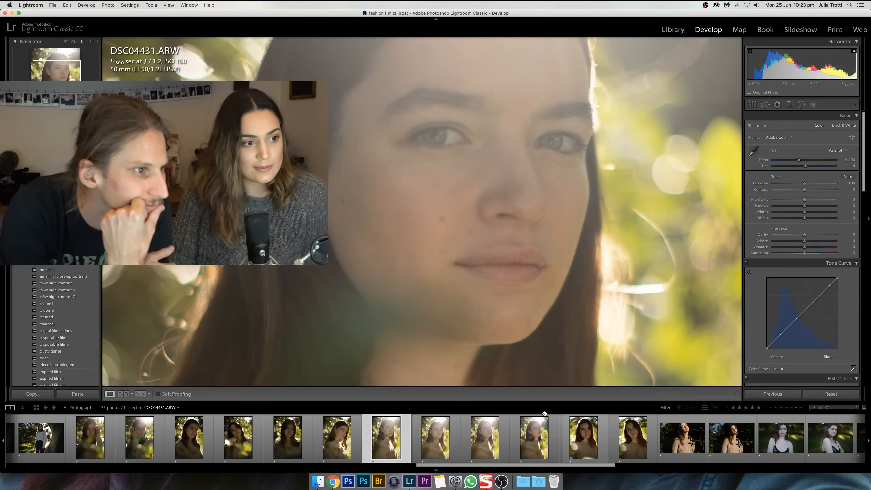
{"action": "left_click", "coordinate": [533, 443]}
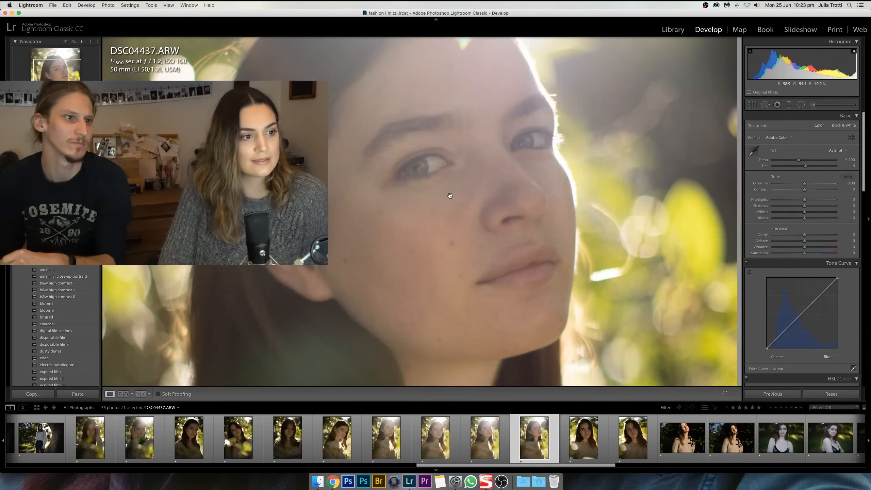
- Look through the backlit portraits around DSC04437 in the Library grid
{"action": "left_click", "coordinate": [448, 211]}
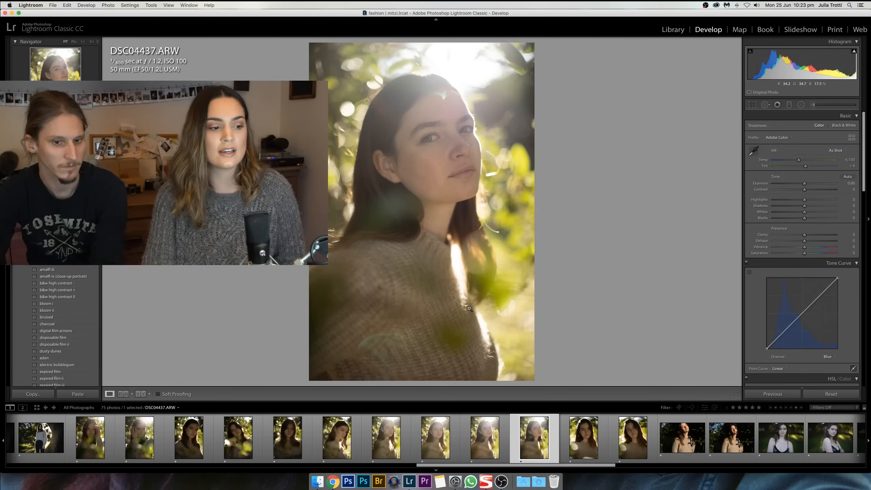
{"action": "left_click", "coordinate": [662, 32]}
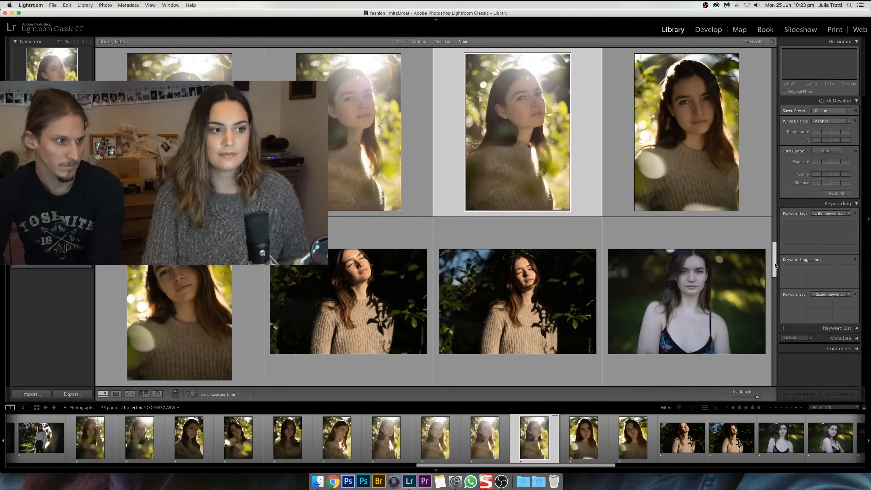
{"action": "scroll", "coordinate": [775, 262], "scroll_direction": "up", "scroll_amount": 2}
{"action": "left_click_drag", "start_coordinate": [774, 261], "coordinate": [776, 249]}
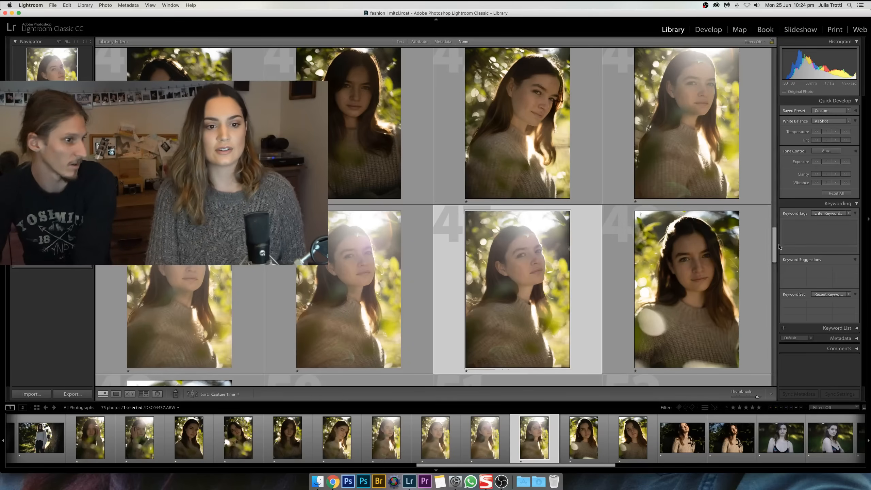
{"action": "left_click_drag", "start_coordinate": [773, 250], "coordinate": [774, 250]}
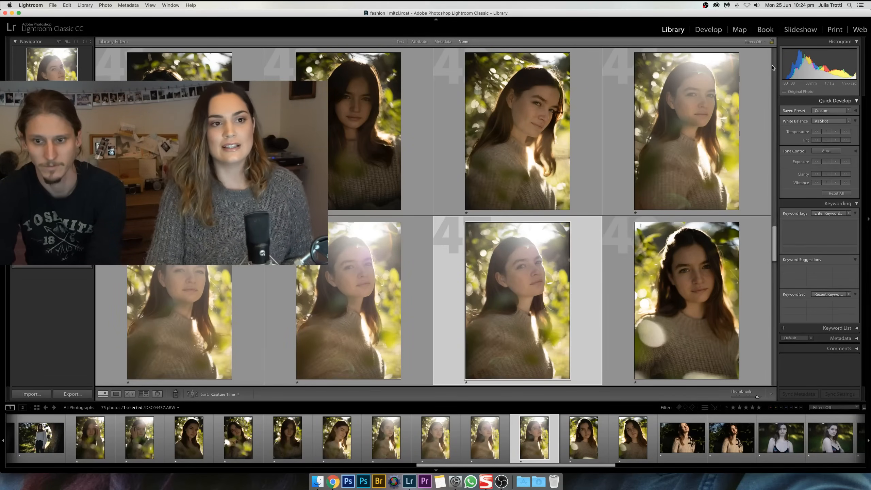
- Bring DSC04437 back into the Develop module and give it a grain amount of 10
{"action": "left_click", "coordinate": [709, 31]}
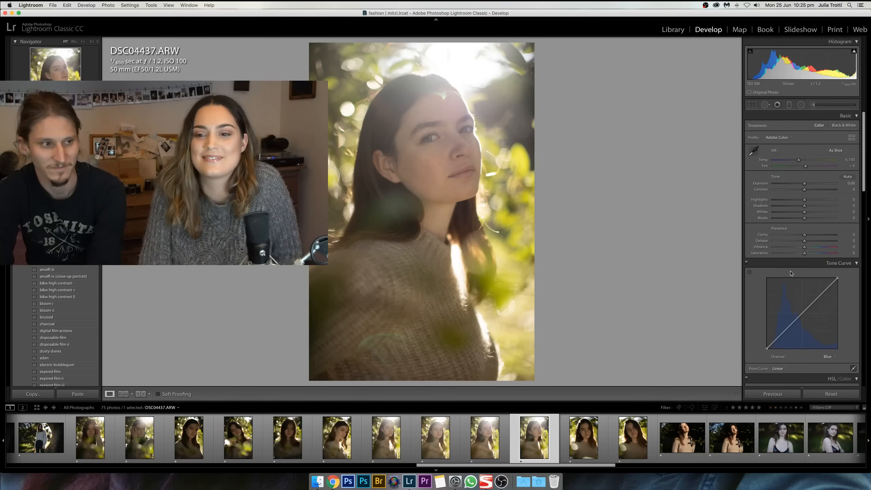
{"action": "scroll", "coordinate": [789, 273], "scroll_direction": "down", "scroll_amount": 10}
{"action": "scroll", "coordinate": [790, 273], "scroll_direction": "down", "scroll_amount": 7}
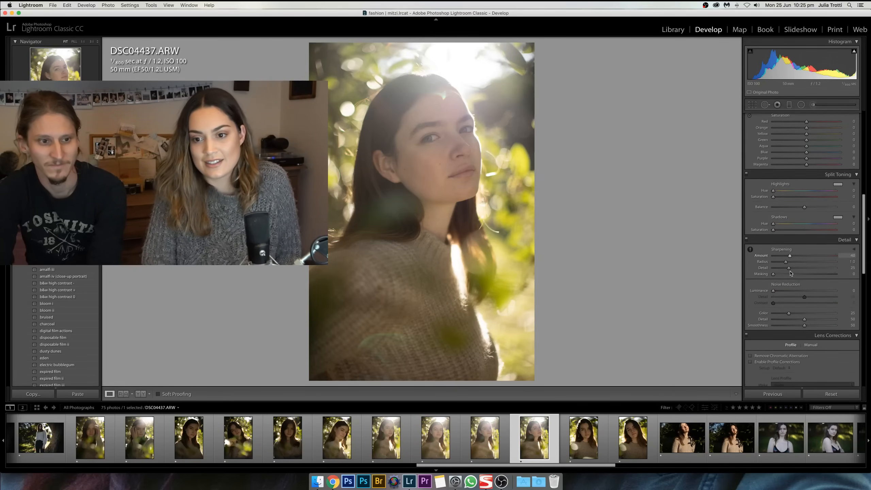
{"action": "scroll", "coordinate": [792, 292], "scroll_direction": "down", "scroll_amount": 1}
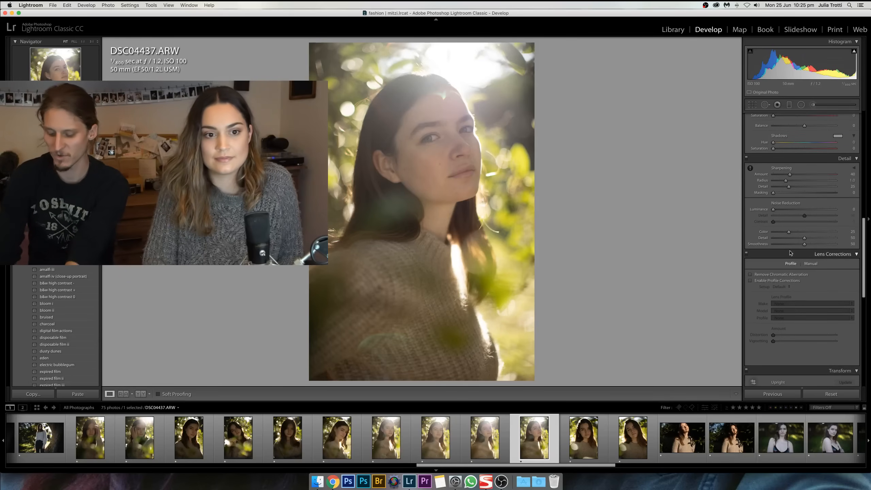
{"action": "mouse_move", "coordinate": [790, 174]}
{"action": "left_mouse_down"}
{"action": "mouse_move", "coordinate": [807, 176]}
{"action": "mouse_move", "coordinate": [799, 183]}
{"action": "left_mouse_up"}
{"action": "scroll", "coordinate": [799, 291], "scroll_direction": "down", "scroll_amount": 5}
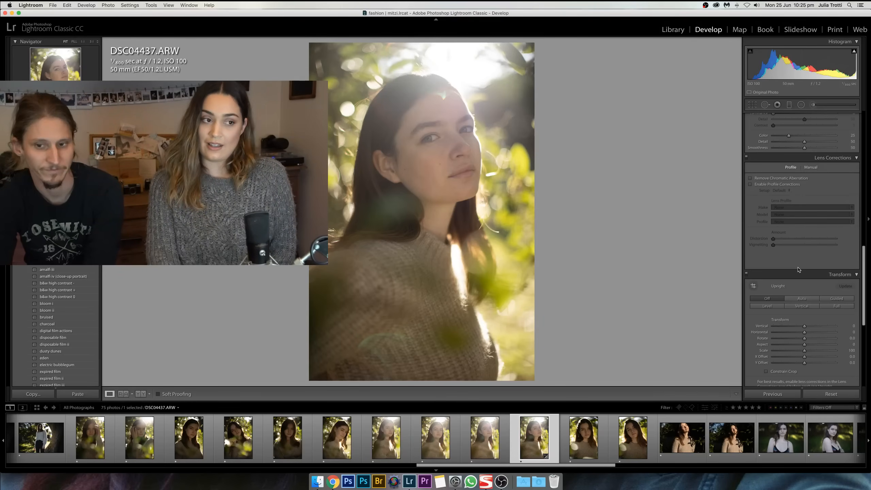
{"action": "scroll", "coordinate": [799, 269], "scroll_direction": "down", "scroll_amount": 6}
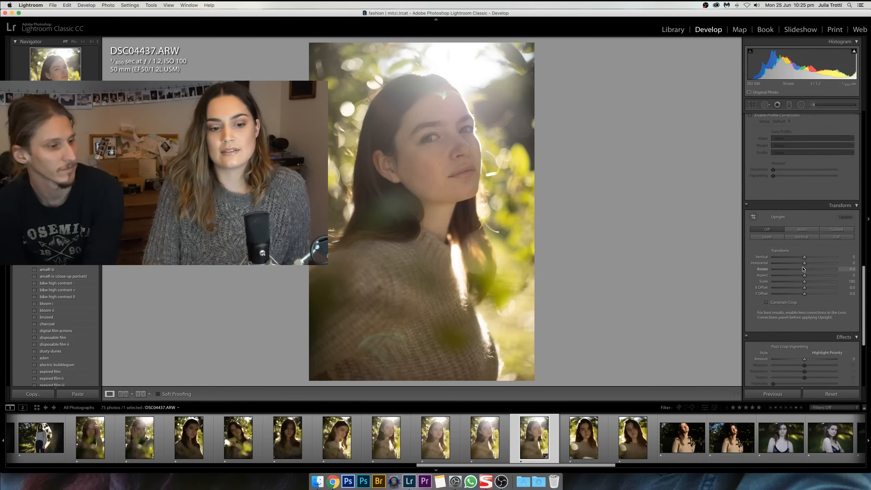
{"action": "scroll", "coordinate": [805, 270], "scroll_direction": "down", "scroll_amount": 2}
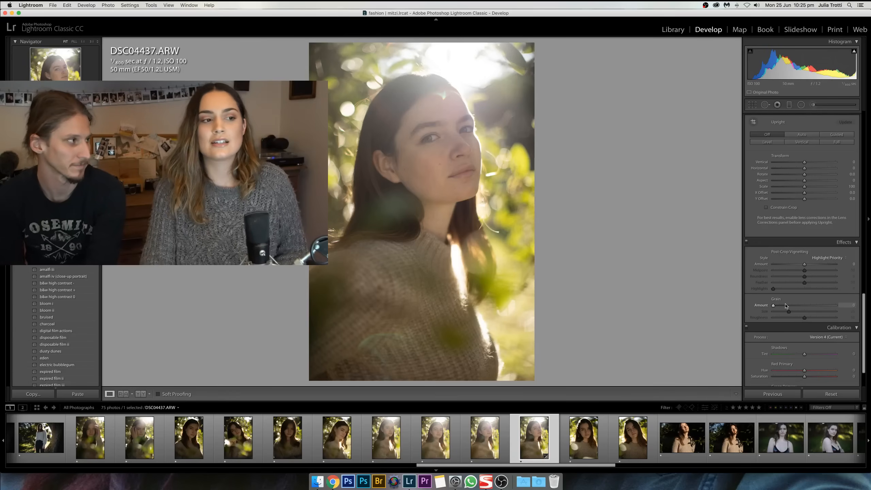
{"action": "left_click", "coordinate": [785, 304]}
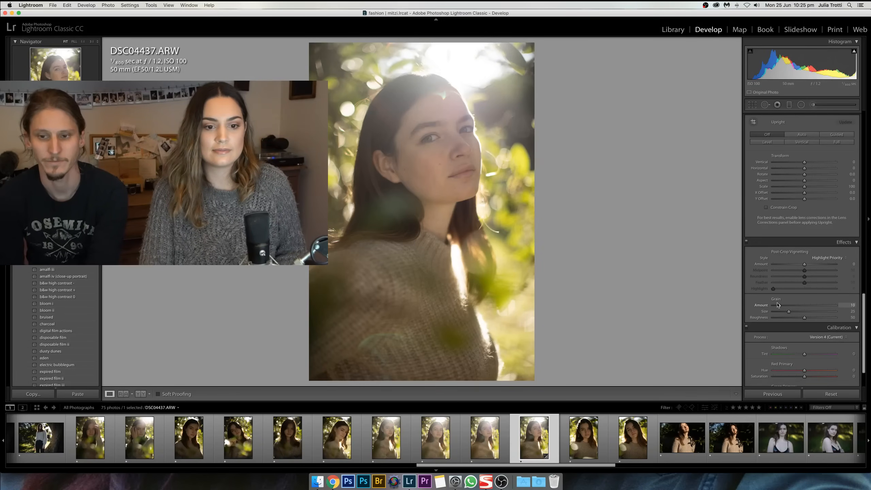
- Check the grain up close on the model's face and raise its amount to 25, leaving the whole photo in view
{"action": "left_click", "coordinate": [442, 165]}
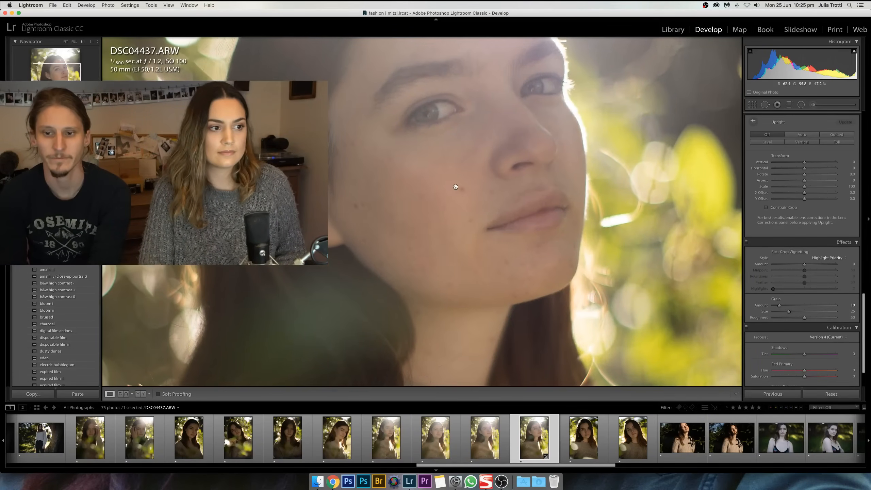
{"action": "left_click_drag", "start_coordinate": [785, 306], "coordinate": [795, 310]}
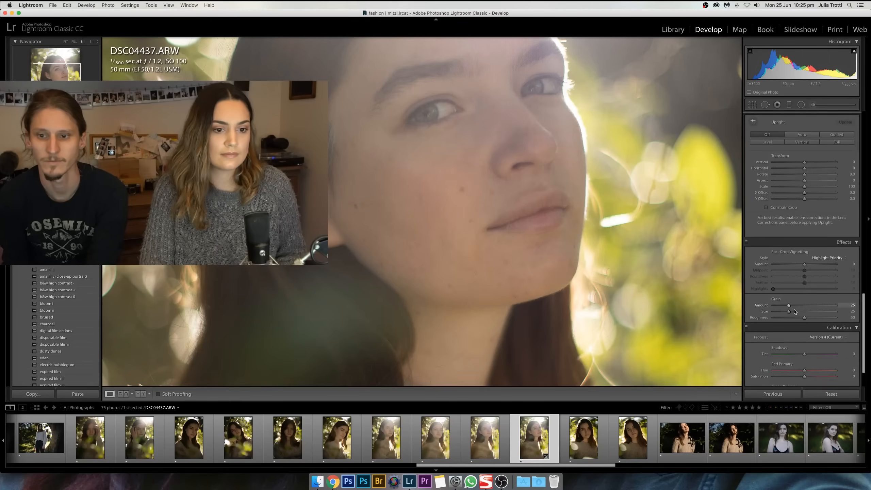
{"action": "key", "text": "Up"}
{"action": "key", "text": "Up"}
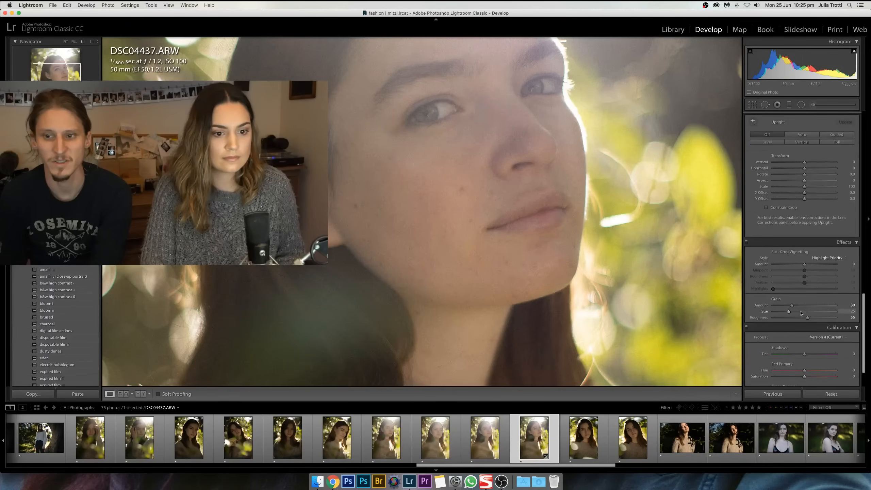
{"action": "key", "text": "Down"}
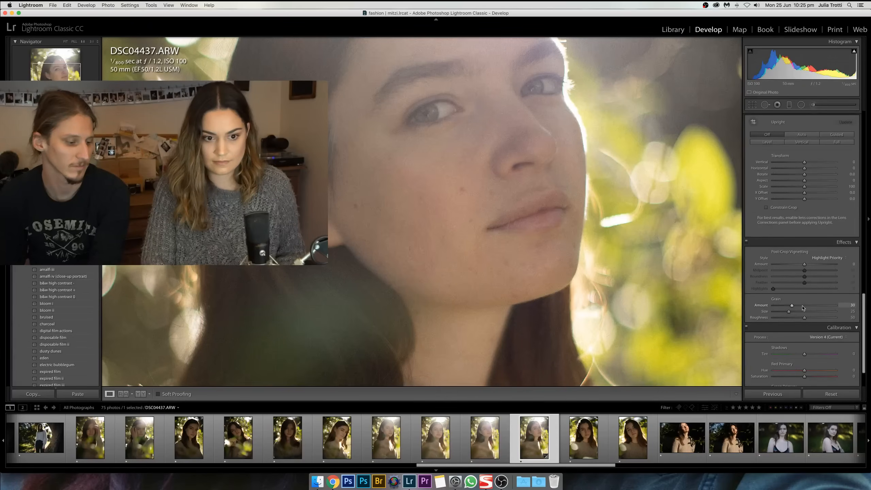
{"action": "left_click", "coordinate": [604, 268]}
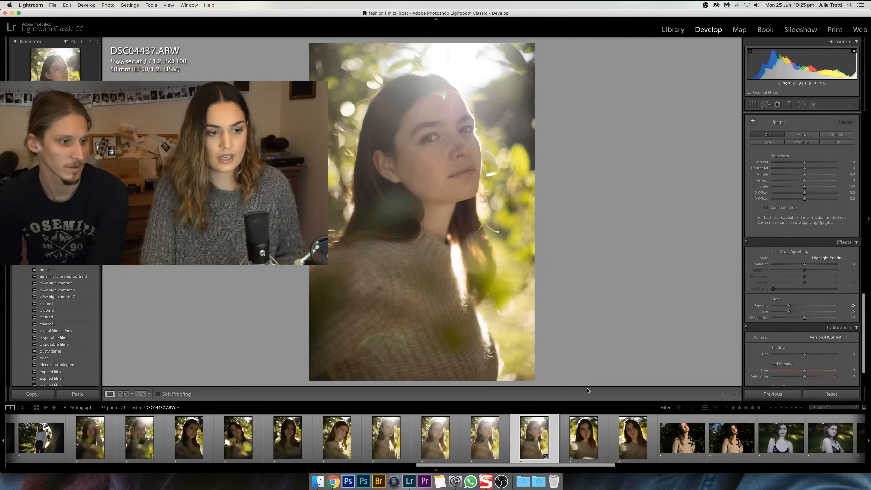
- Select DSC04393 in the filmstrip and add several non-adjacent photos to the selection
{"action": "scroll", "coordinate": [411, 439], "scroll_direction": "up", "scroll_amount": 8}
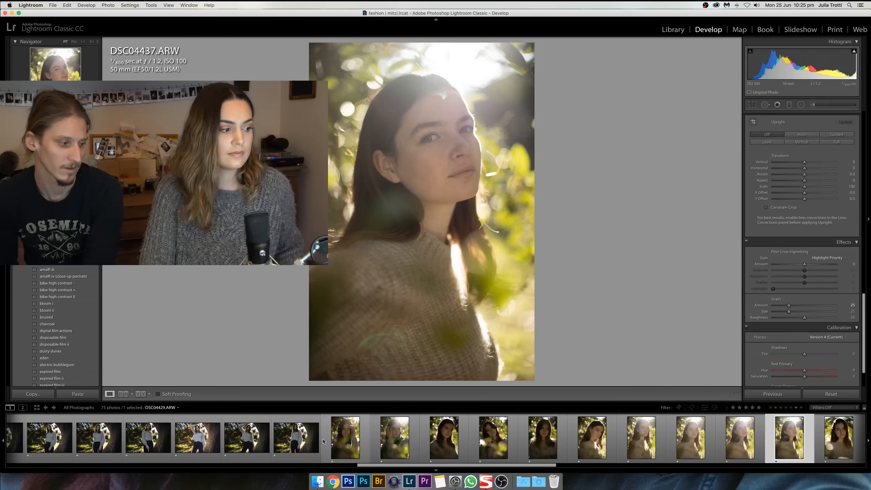
{"action": "left_click", "coordinate": [454, 442]}
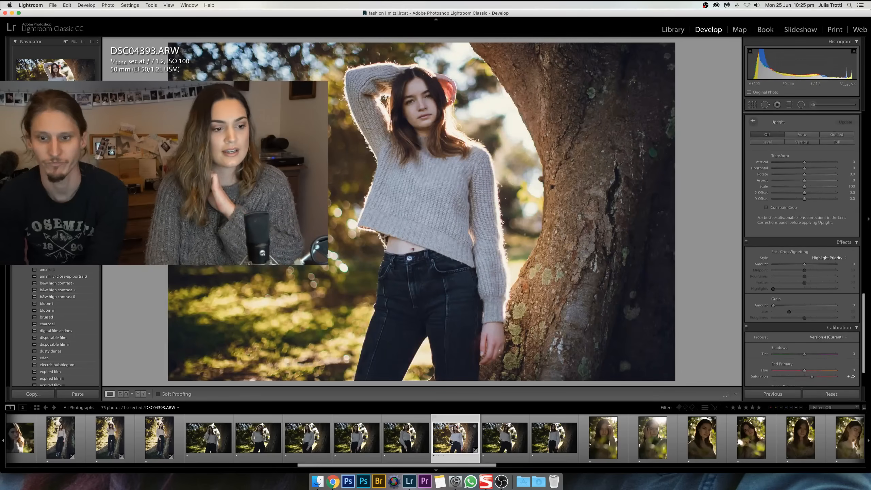
{"action": "left_click", "coordinate": [554, 438], "text": "super"}
{"action": "left_click", "coordinate": [652, 438], "text": "super"}
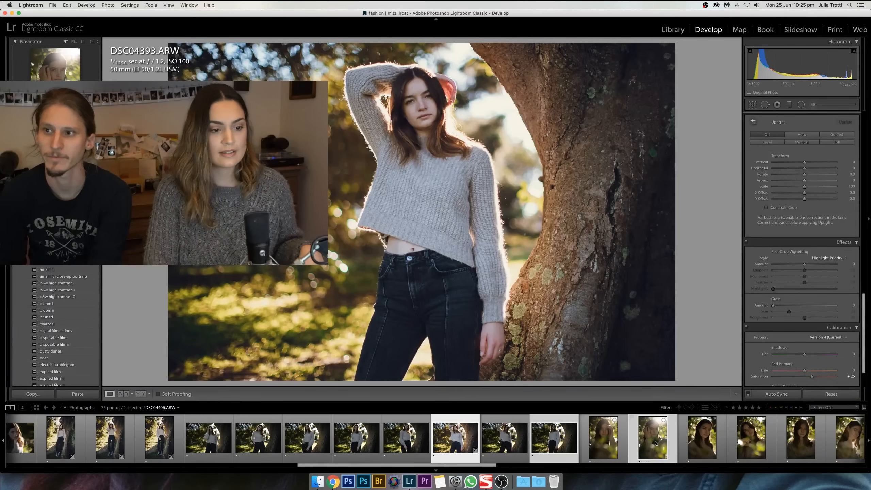
{"action": "left_click", "coordinate": [801, 443], "text": "super"}
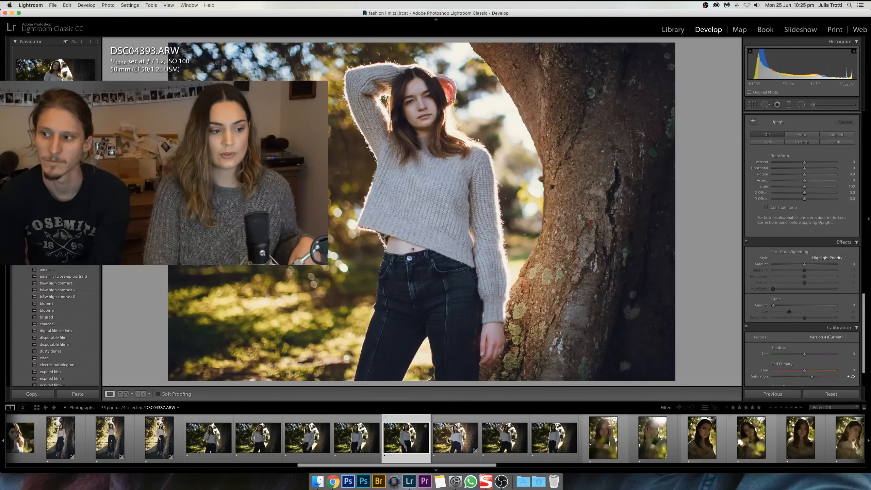
- Synchronize the develop settings of DSC04393 to the five photos directly before it in the filmstrip
{"action": "left_click", "coordinate": [458, 442]}
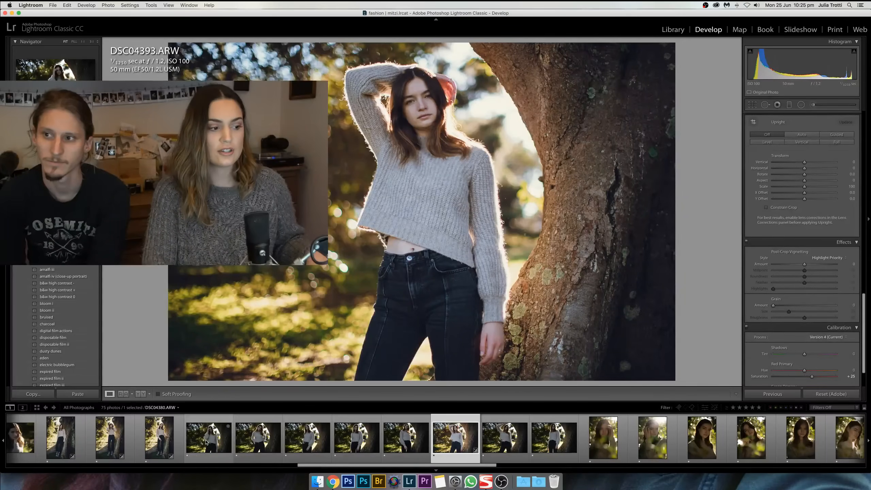
{"action": "left_click", "coordinate": [206, 442], "text": "shift"}
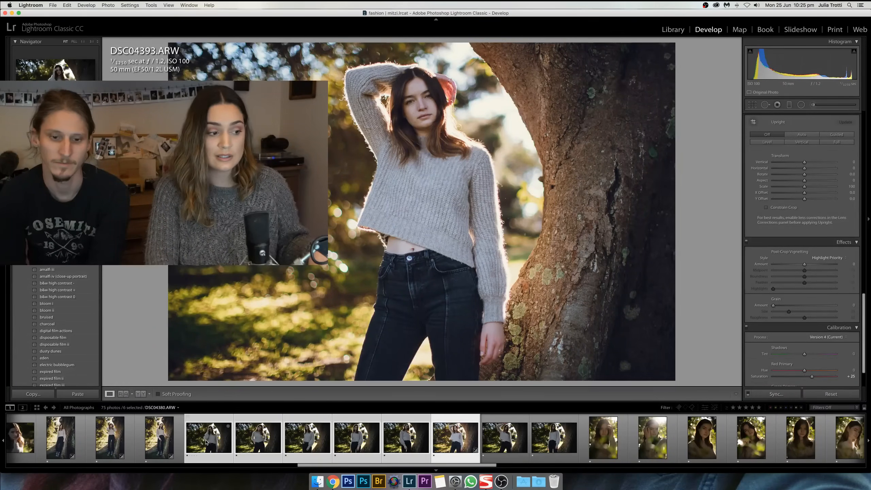
{"action": "left_click", "coordinate": [782, 398]}
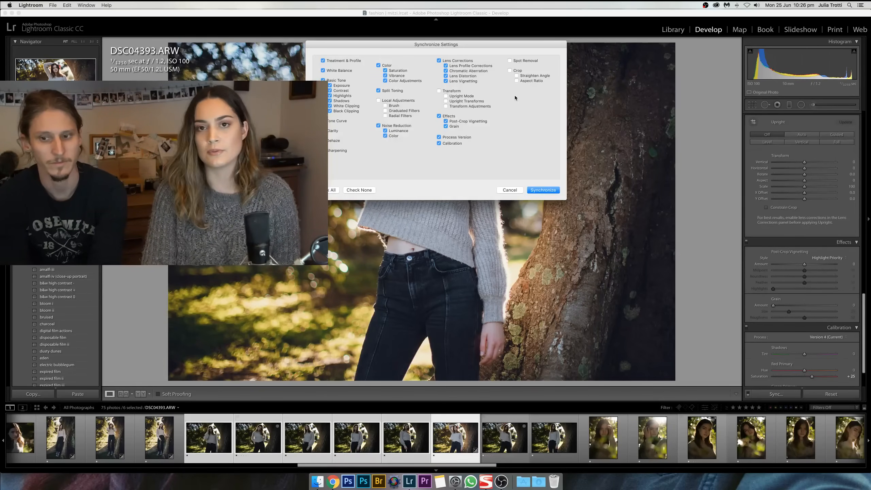
{"action": "left_click", "coordinate": [537, 190]}
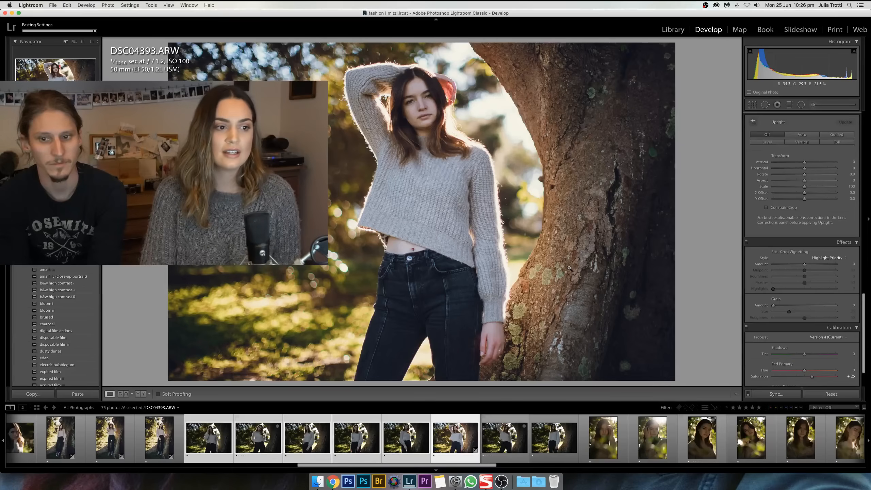
- Review the synchronized edit on the preceding photos, back to DSC04385
{"action": "key", "text": "Left"}
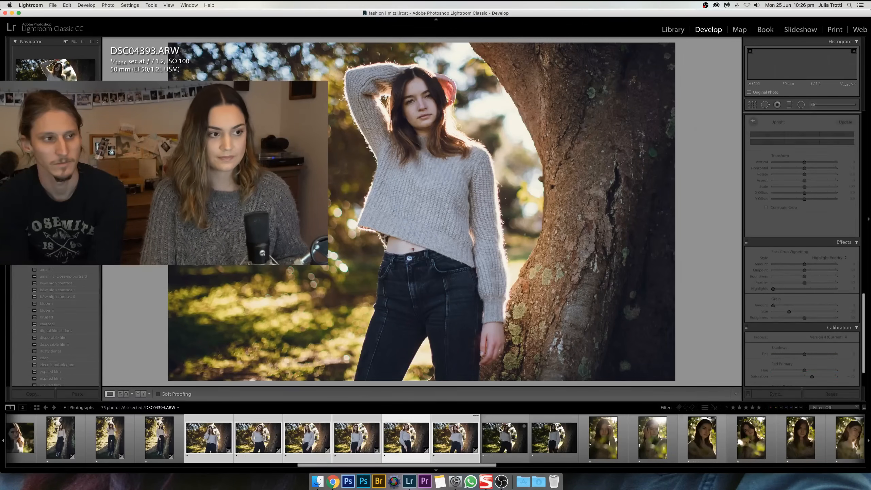
{"action": "key", "text": "Left"}
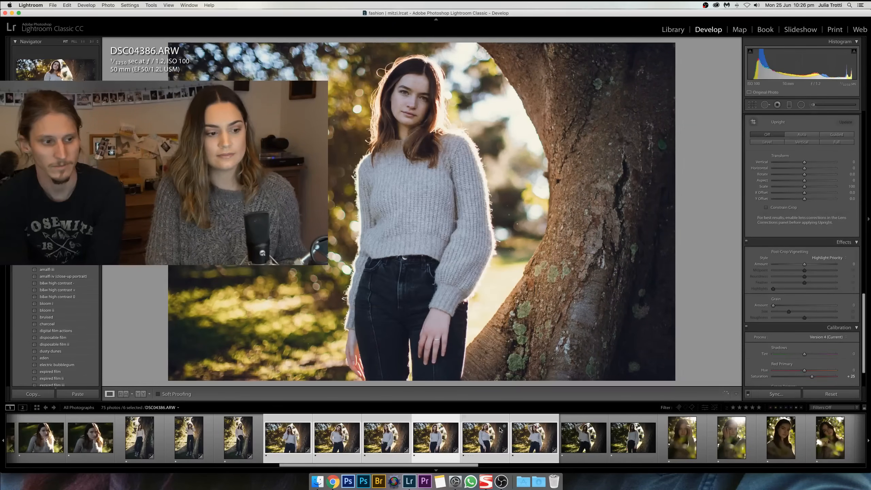
{"action": "key", "text": "Left"}
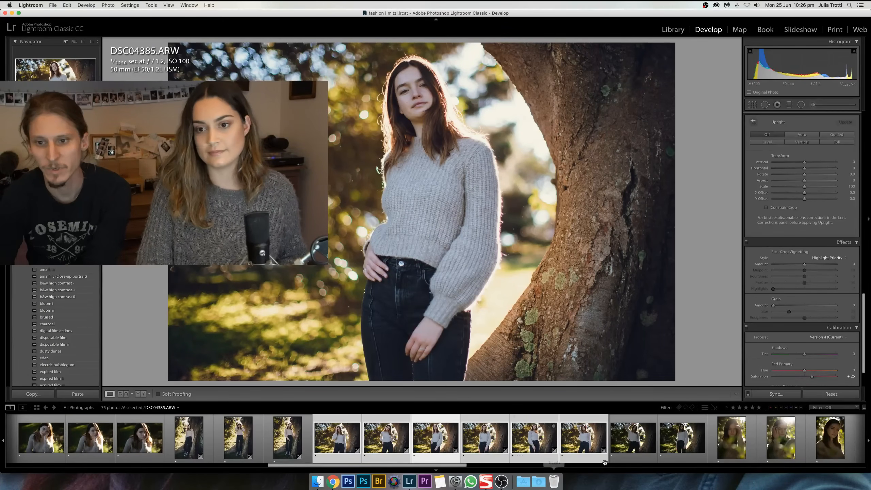
- Set vibrance to +45 and saturation to -12 on DSC04437, and compare the photo before and after
{"action": "scroll", "coordinate": [605, 462], "scroll_direction": "right", "scroll_amount": 15}
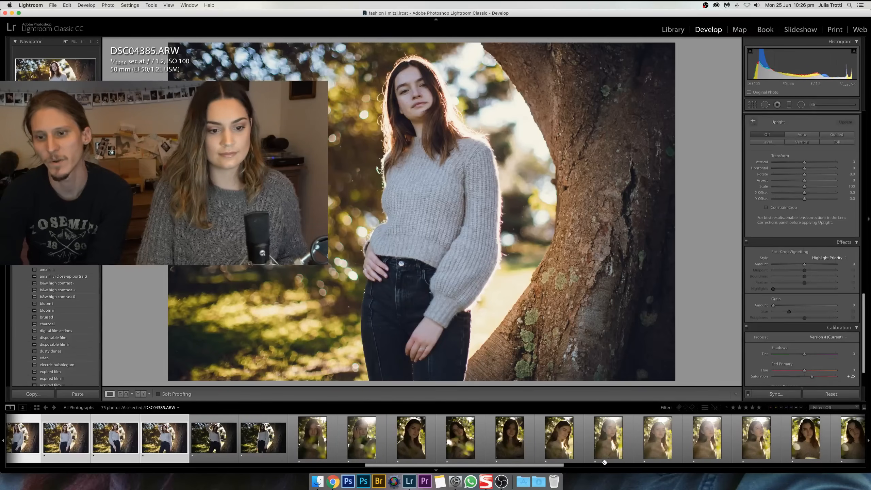
{"action": "scroll", "coordinate": [604, 462], "scroll_direction": "right", "scroll_amount": 5}
{"action": "left_click", "coordinate": [639, 446]}
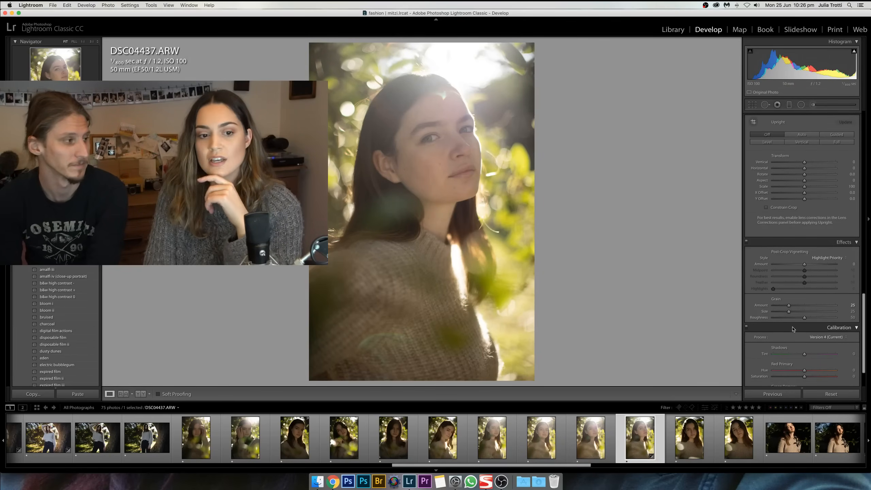
{"action": "scroll", "coordinate": [803, 318], "scroll_direction": "up", "scroll_amount": 20}
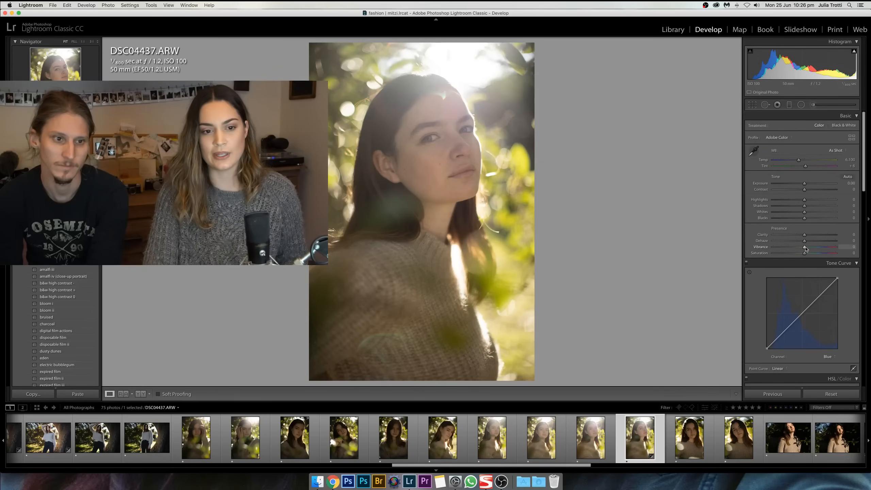
{"action": "mouse_move", "coordinate": [804, 247]}
{"action": "left_mouse_down"}
{"action": "mouse_move", "coordinate": [818, 248]}
{"action": "mouse_move", "coordinate": [800, 253]}
{"action": "left_mouse_up"}
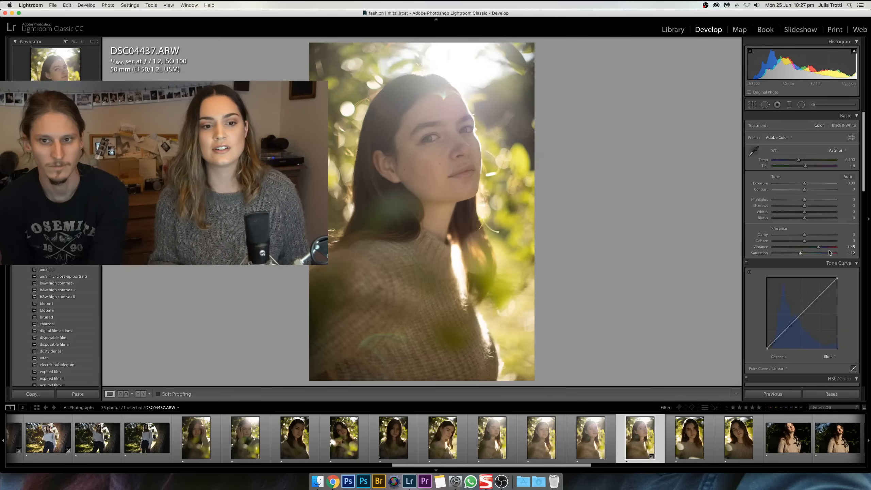
{"action": "key", "text": "backslash"}
{"action": "key", "text": "backslash"}
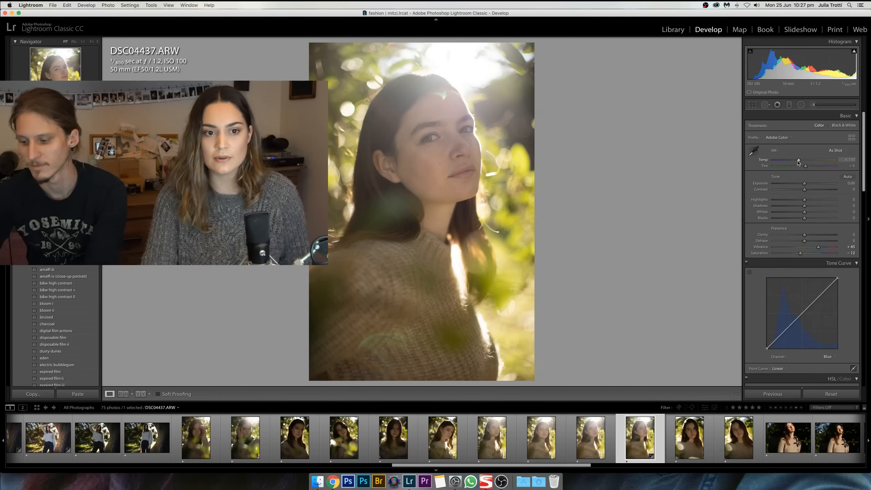
- Warm the white balance temperature to 6,480 and switch the tone curve to the RGB channel
{"action": "left_click_drag", "start_coordinate": [798, 161], "coordinate": [806, 167]}
{"action": "left_click", "coordinate": [827, 356]}
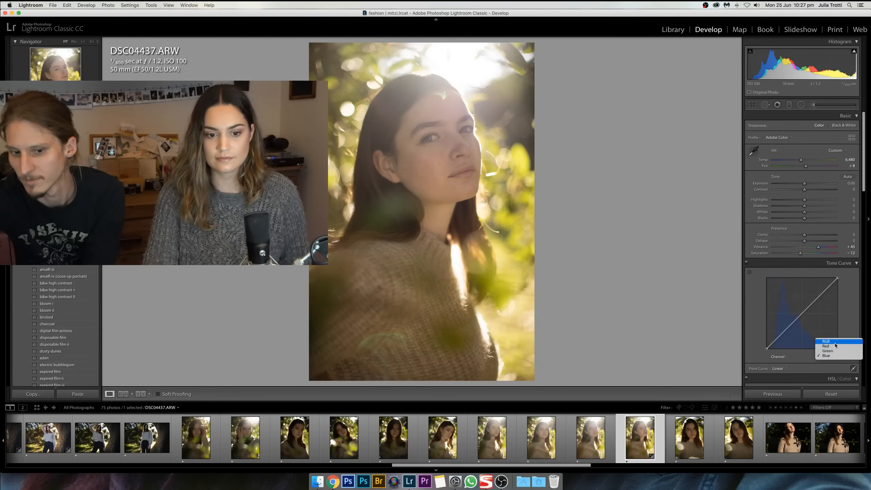
{"action": "left_click", "coordinate": [835, 342]}
- Calibrate the primaries: red saturation +18, green saturation +14, blue hue -3 and blue saturation +12
{"action": "scroll", "coordinate": [809, 278], "scroll_direction": "down", "scroll_amount": 20}
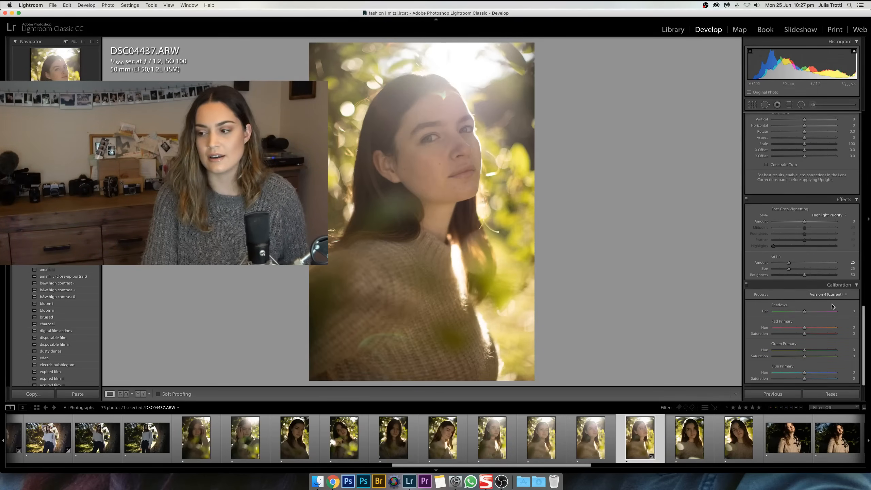
{"action": "left_click_drag", "start_coordinate": [804, 333], "coordinate": [803, 374]}
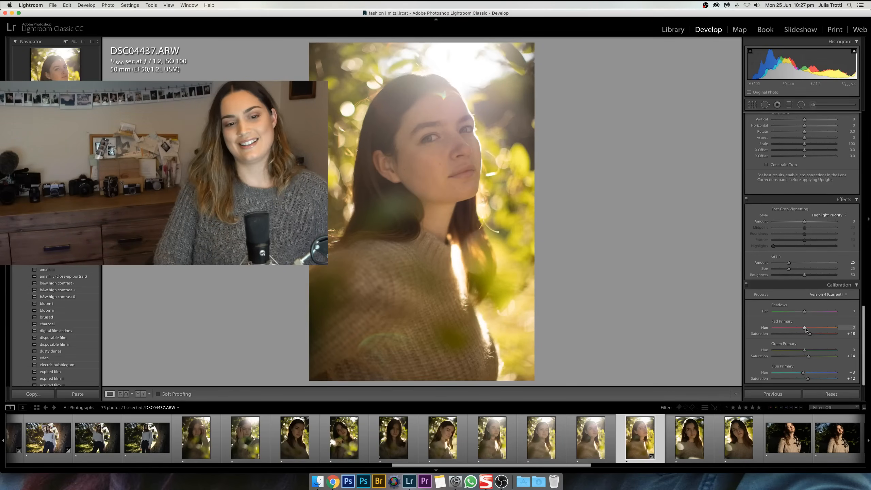
- Refine the calibration with red primary hue -13, green primary hue +6, and the shadows tint slightly toward green
{"action": "left_click_drag", "start_coordinate": [804, 328], "coordinate": [806, 351]}
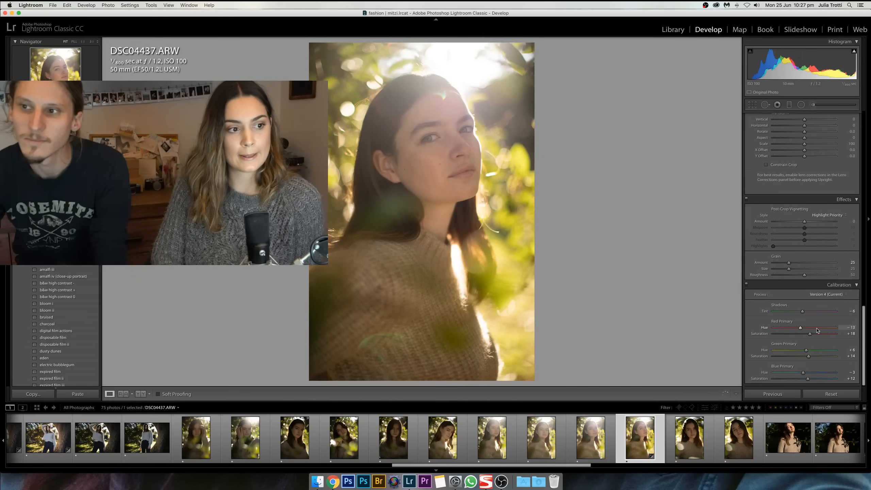
- Fade the blacks on the RGB tone curve by raising its black point, and pull down the shadows with a lower point
{"action": "scroll", "coordinate": [813, 323], "scroll_direction": "up", "scroll_amount": 15}
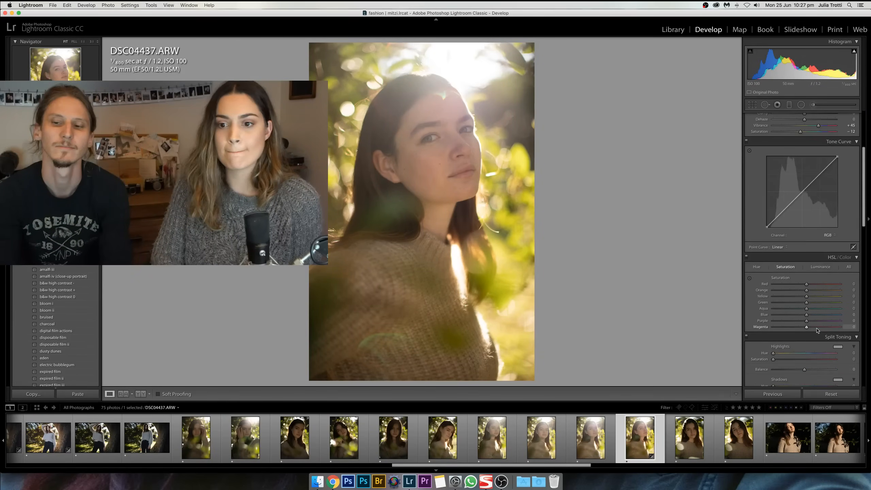
{"action": "scroll", "coordinate": [816, 330], "scroll_direction": "up", "scroll_amount": 2}
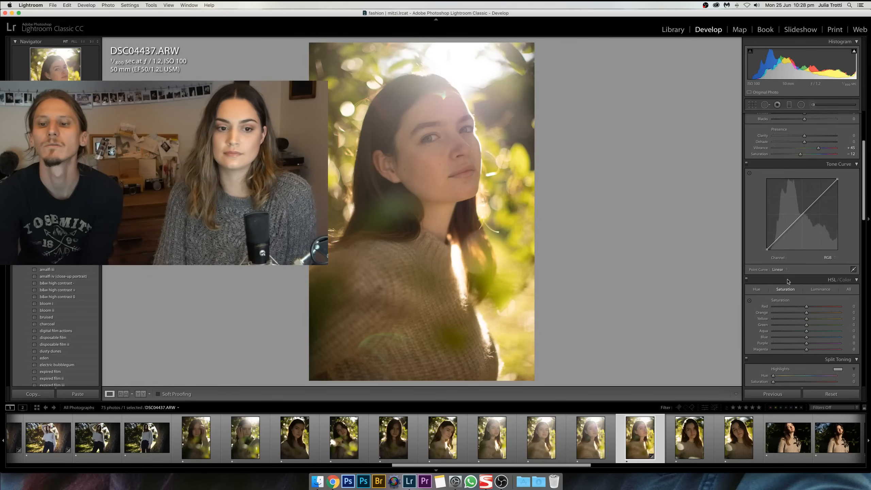
{"action": "left_click_drag", "start_coordinate": [767, 250], "coordinate": [785, 274]}
{"action": "scroll", "coordinate": [764, 247], "scroll_direction": "up", "scroll_amount": 3}
{"action": "scroll", "coordinate": [783, 268], "scroll_direction": "up", "scroll_amount": 1}
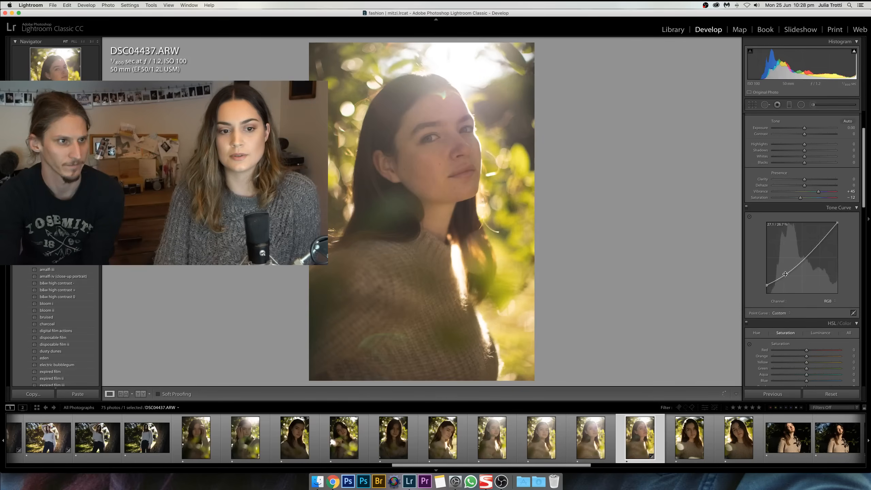
{"action": "scroll", "coordinate": [802, 265], "scroll_direction": "down", "scroll_amount": 3}
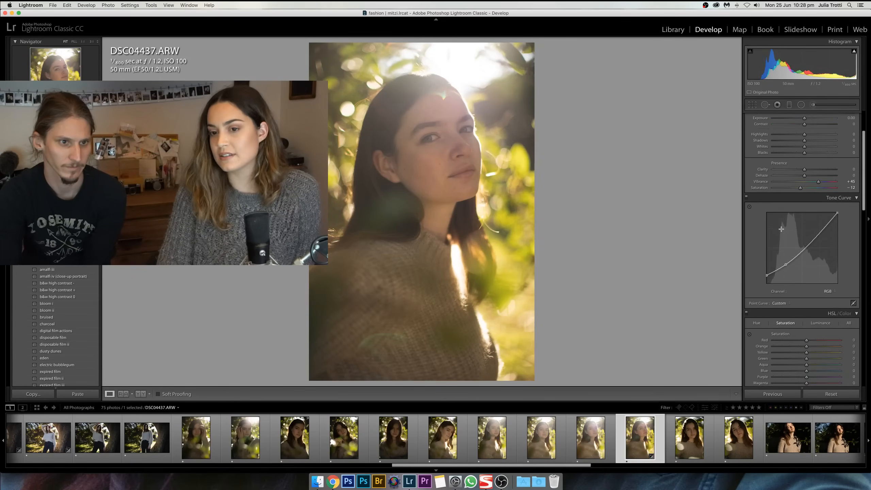
- Try a brighter blue luminance in the HSL adjustments, and reset it to 0
{"action": "scroll", "coordinate": [802, 264], "scroll_direction": "down", "scroll_amount": 1}
{"action": "left_click", "coordinate": [820, 289]}
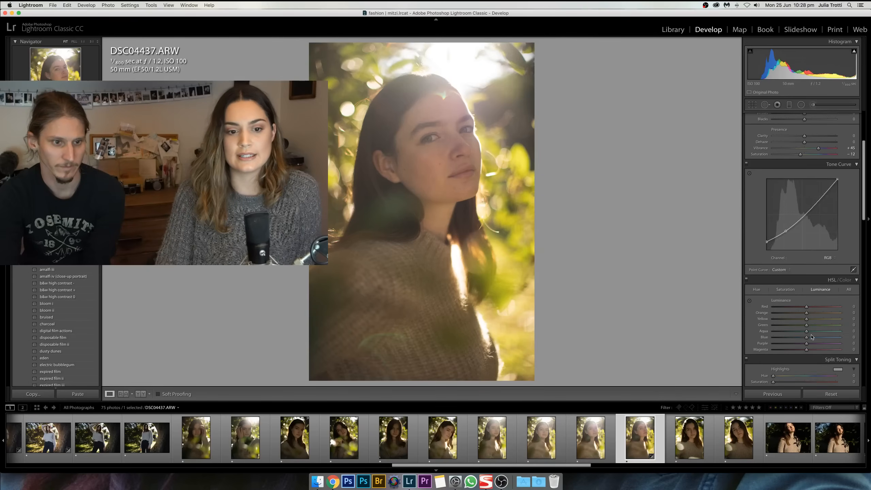
{"action": "mouse_move", "coordinate": [808, 337]}
{"action": "left_mouse_down"}
{"action": "mouse_move", "coordinate": [783, 339]}
{"action": "mouse_move", "coordinate": [816, 338]}
{"action": "left_mouse_up"}
{"action": "left_click_drag", "start_coordinate": [807, 338], "coordinate": [809, 338]}
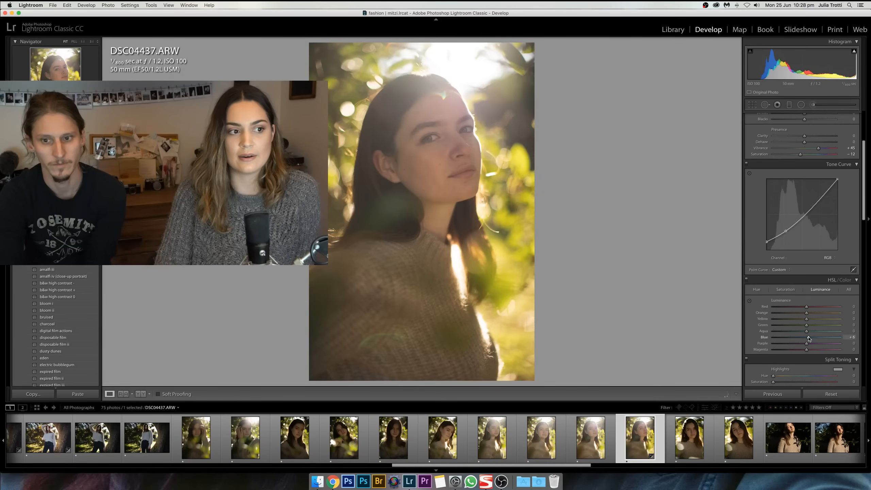
{"action": "double_click", "coordinate": [808, 339]}
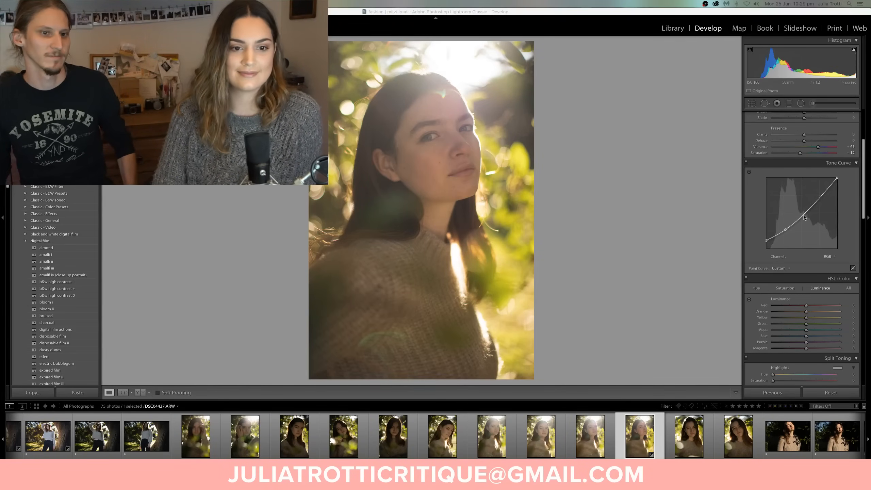
- Shape the RGB tone curve with points that brighten the midtones and highlights, and lower its white point slightly
{"action": "left_click_drag", "start_coordinate": [802, 213], "coordinate": [787, 224]}
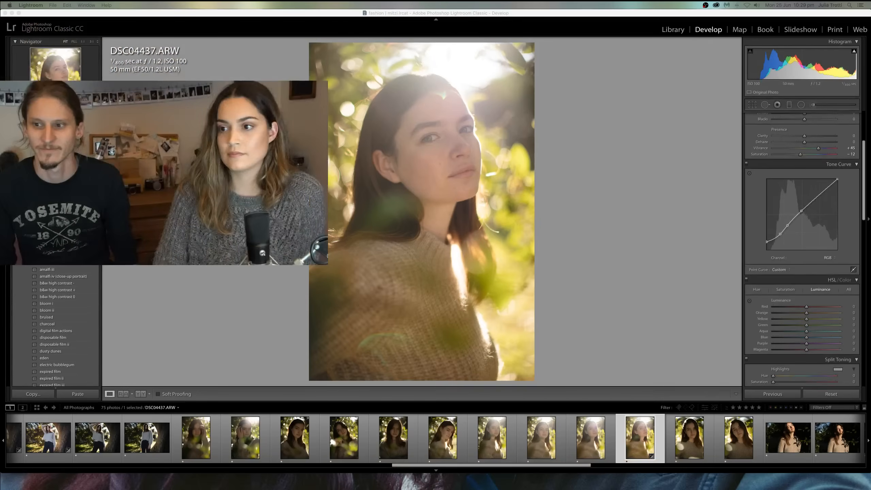
{"action": "left_click", "coordinate": [560, 223]}
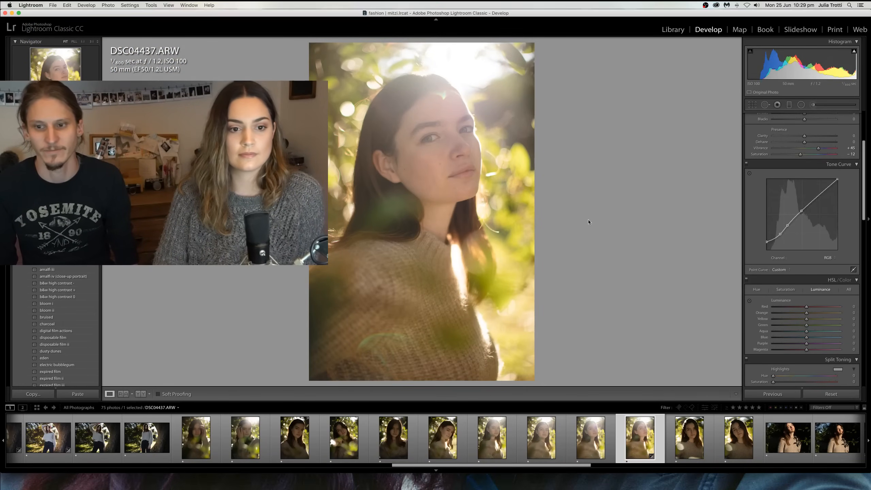
{"action": "left_click_drag", "start_coordinate": [837, 179], "coordinate": [837, 182]}
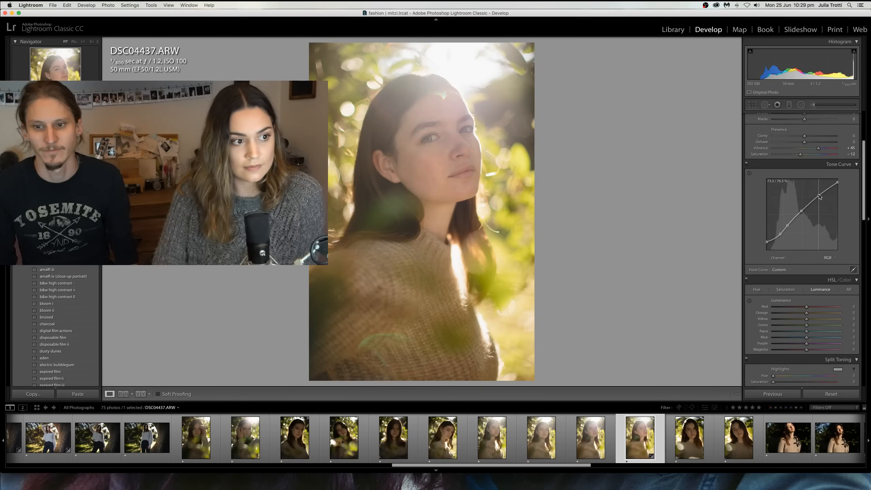
{"action": "left_click_drag", "start_coordinate": [819, 194], "coordinate": [820, 194]}
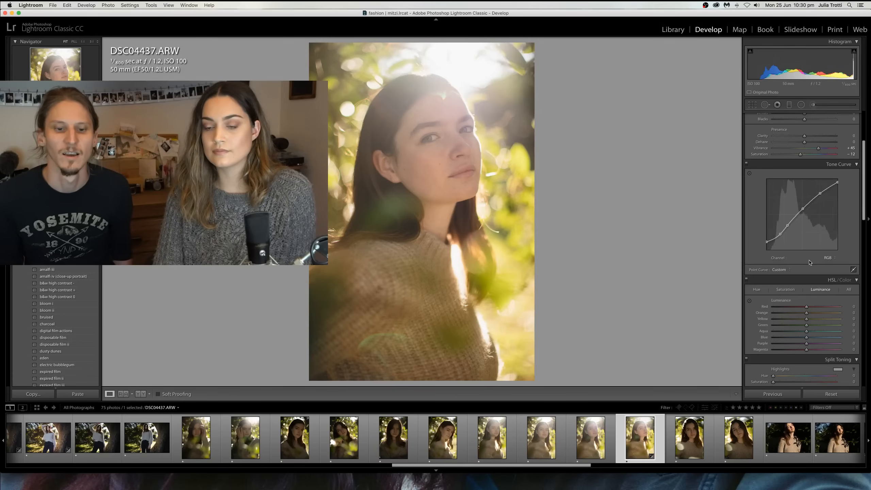
- On the Blue channel curve, raise the black point, lower the white point, and add shadow and midtone points for a gentle S-curve
{"action": "left_click", "coordinate": [829, 259]}
{"action": "left_click", "coordinate": [831, 273]}
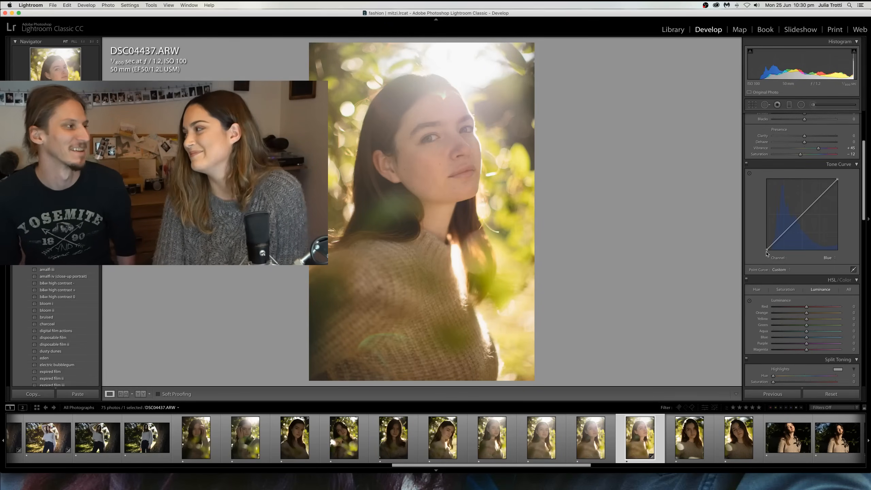
{"action": "left_click_drag", "start_coordinate": [767, 250], "coordinate": [765, 241]}
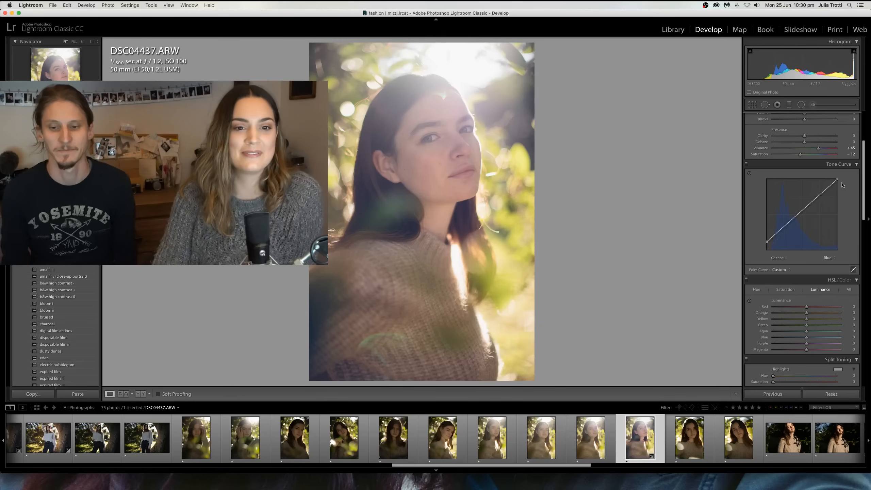
{"action": "left_click_drag", "start_coordinate": [837, 178], "coordinate": [838, 185]}
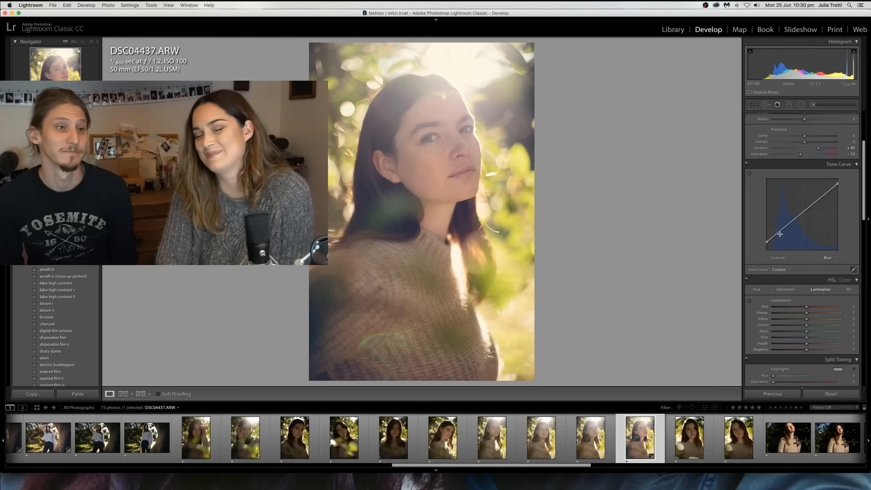
{"action": "left_click_drag", "start_coordinate": [782, 229], "coordinate": [810, 207]}
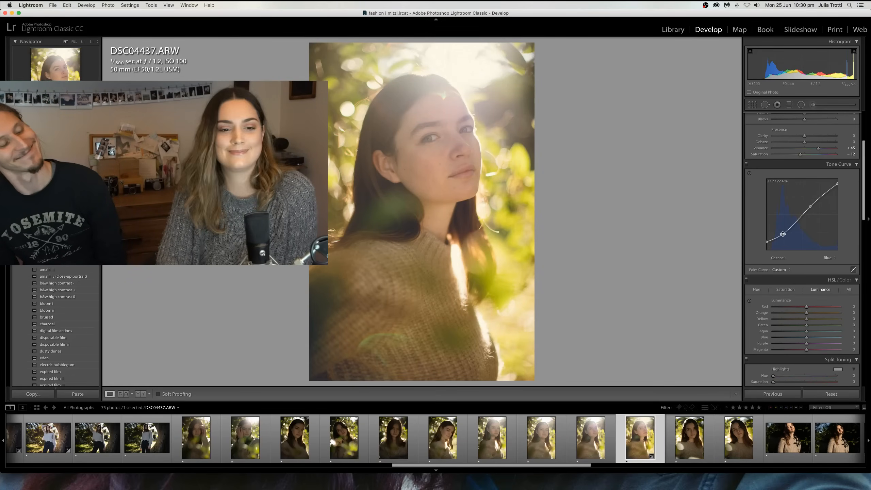
{"action": "left_click_drag", "start_coordinate": [782, 234], "coordinate": [783, 235]}
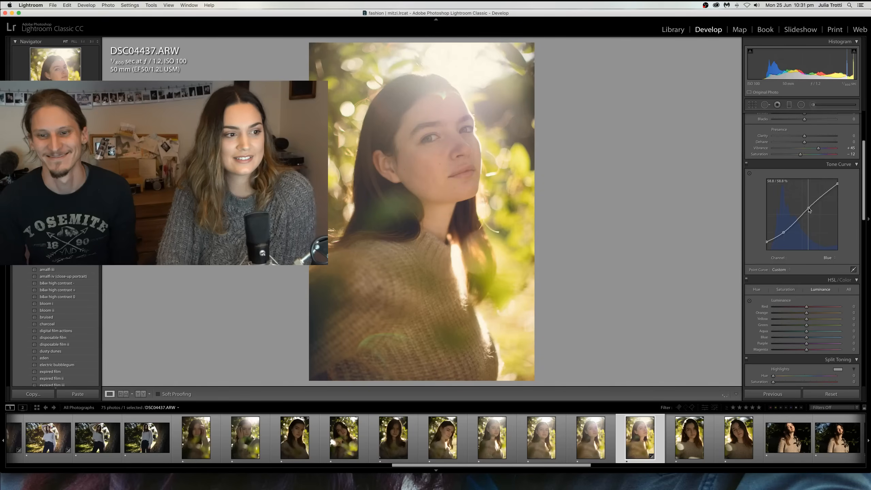
{"action": "left_click_drag", "start_coordinate": [838, 188], "coordinate": [841, 189]}
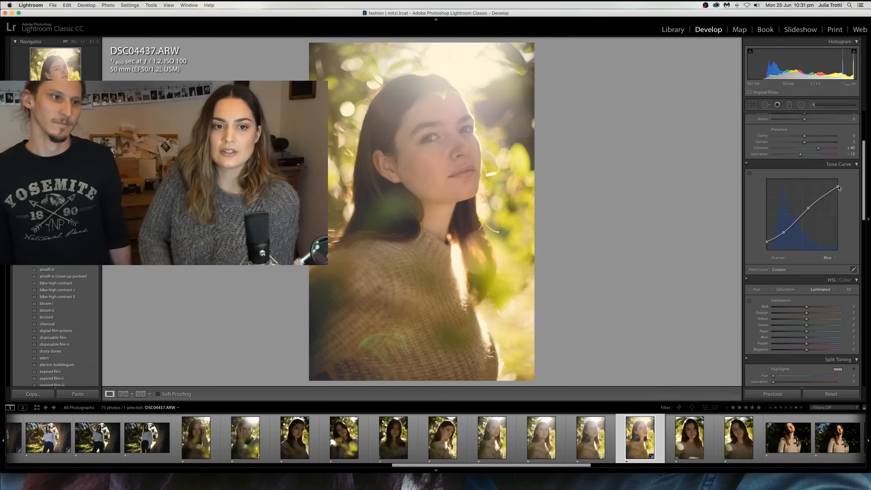
{"action": "left_click", "coordinate": [765, 107]}
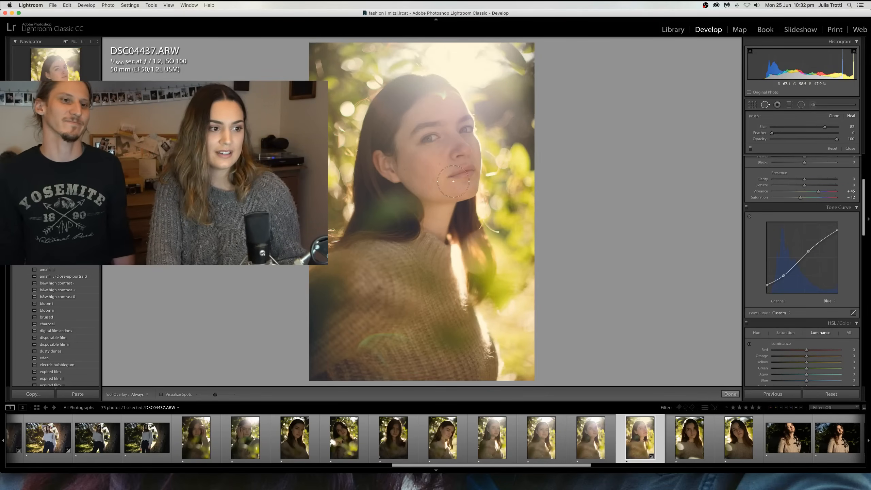
{"action": "scroll", "coordinate": [439, 164], "scroll_direction": "down", "scroll_amount": 5}
{"action": "scroll", "coordinate": [439, 163], "scroll_direction": "down", "scroll_amount": 5}
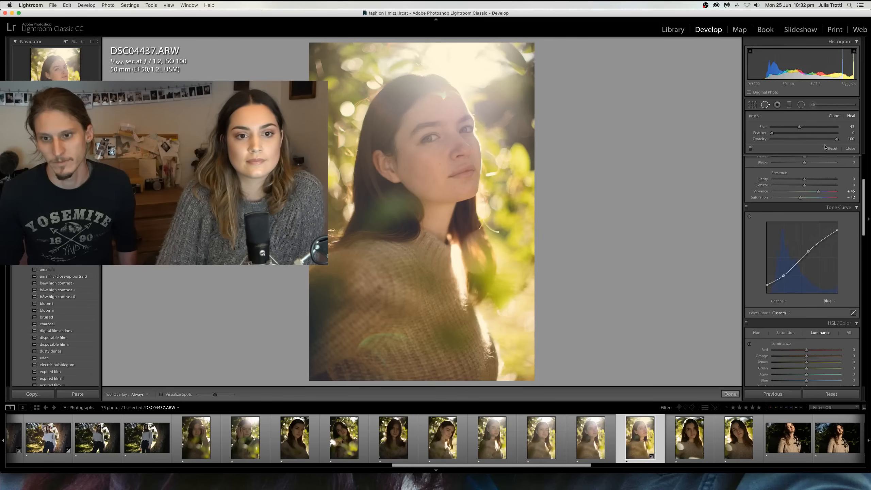
{"action": "key", "text": "q"}
- Set vibrance to +30, highlights to -43, shadows to +45 and blacks to -21
{"action": "scroll", "coordinate": [813, 210], "scroll_direction": "up", "scroll_amount": 3}
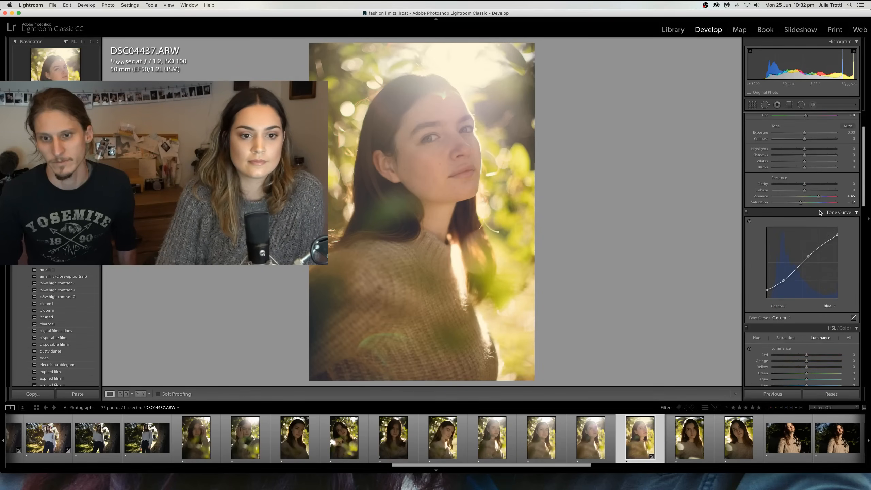
{"action": "left_click_drag", "start_coordinate": [819, 198], "coordinate": [813, 197]}
{"action": "mouse_move", "coordinate": [803, 149]}
{"action": "left_mouse_down"}
{"action": "mouse_move", "coordinate": [789, 151]}
{"action": "mouse_move", "coordinate": [815, 156]}
{"action": "mouse_move", "coordinate": [795, 167]}
{"action": "mouse_move", "coordinate": [819, 157]}
{"action": "left_mouse_up"}
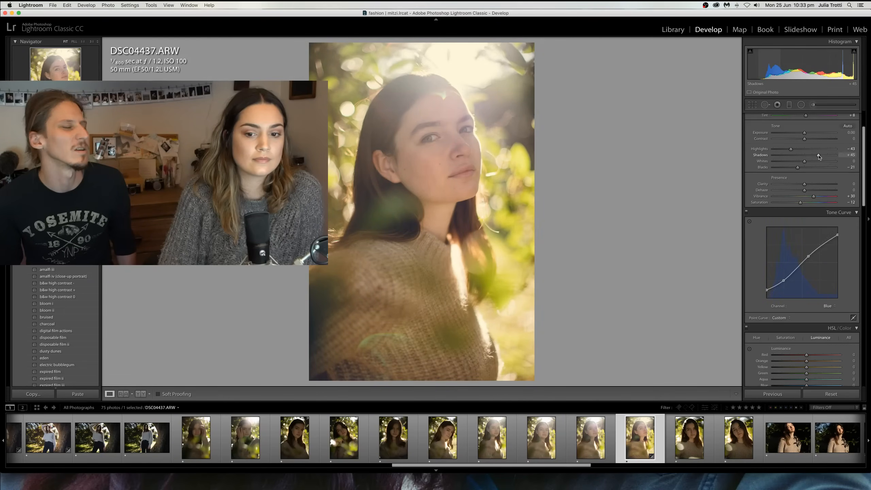
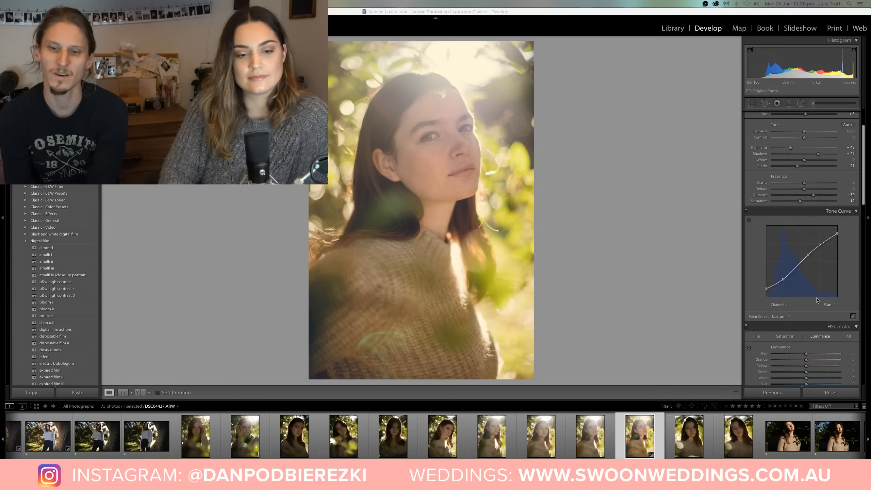
- Switch the tone curve to the Green channel, try a point in its shadows, and remove it
{"action": "left_click", "coordinate": [829, 305]}
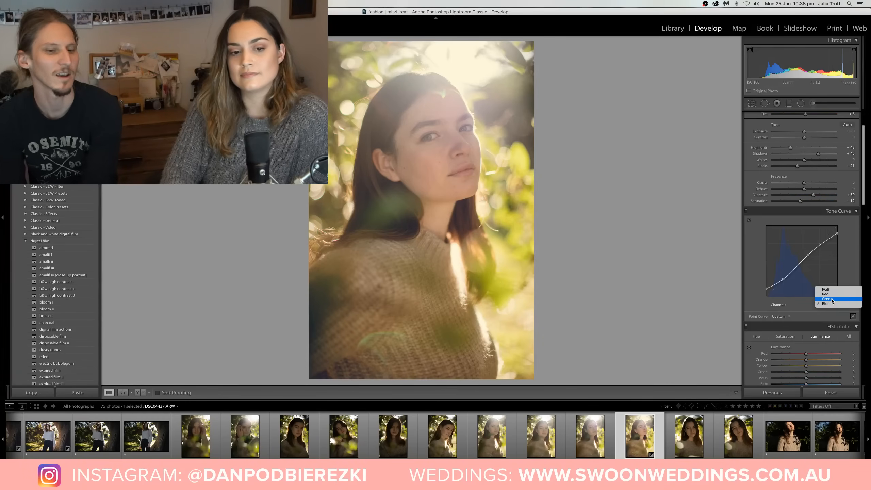
{"action": "left_click", "coordinate": [832, 299]}
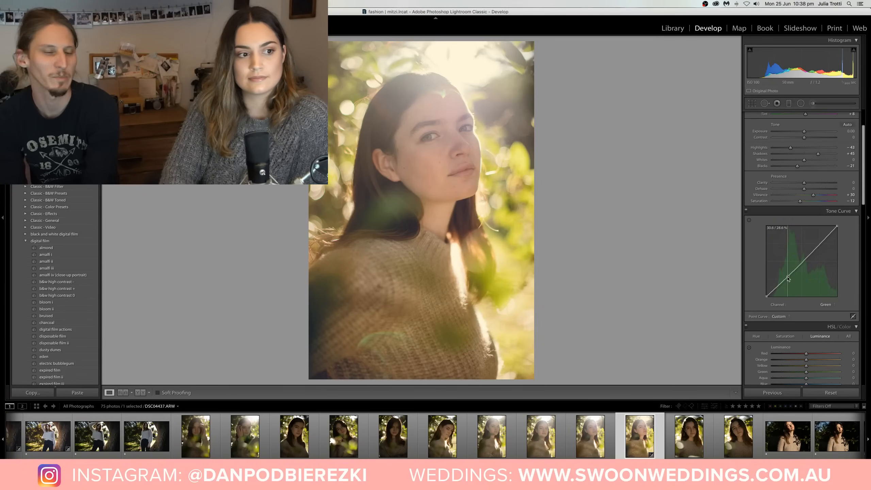
{"action": "right_click", "coordinate": [787, 279]}
{"action": "left_click", "coordinate": [805, 282]}
- Adjust the HSL luminance: red +9, orange +15, yellow -10 and green -9
{"action": "scroll", "coordinate": [805, 284], "scroll_direction": "down", "scroll_amount": 3}
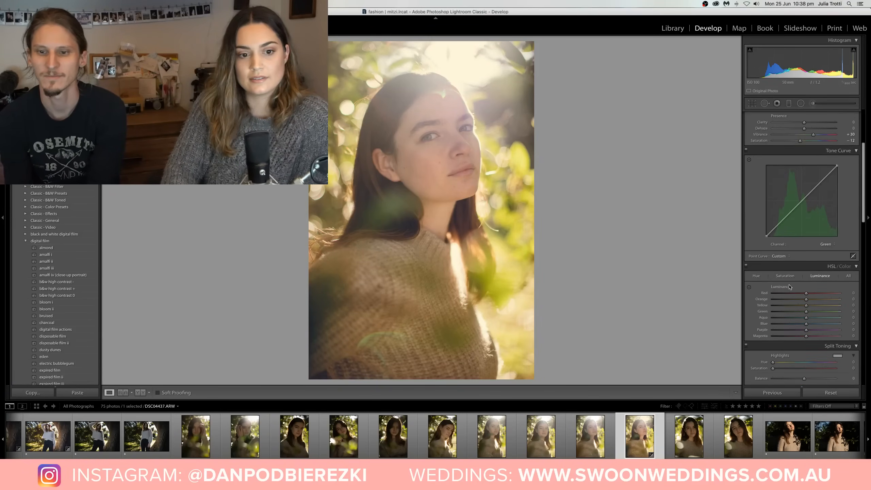
{"action": "mouse_move", "coordinate": [806, 299]}
{"action": "left_mouse_down"}
{"action": "mouse_move", "coordinate": [817, 301]}
{"action": "mouse_move", "coordinate": [811, 295]}
{"action": "left_mouse_up"}
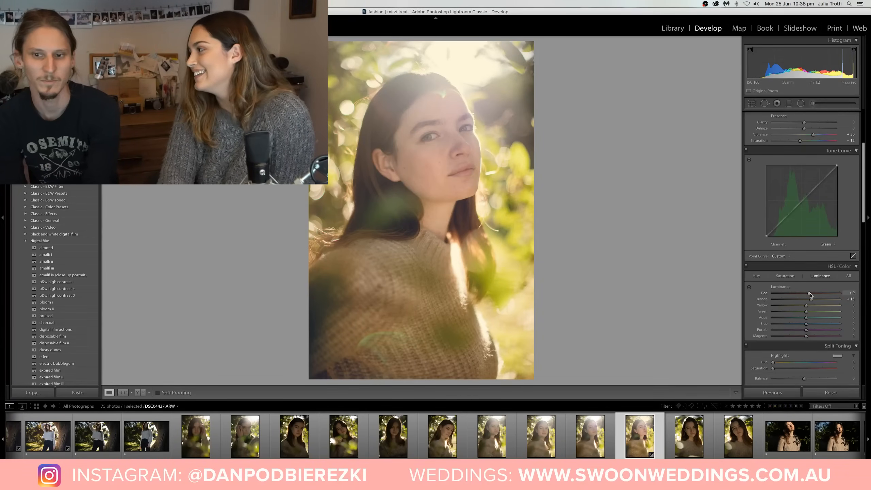
{"action": "left_click_drag", "start_coordinate": [806, 307], "coordinate": [801, 308]}
{"action": "left_click_drag", "start_coordinate": [805, 311], "coordinate": [802, 311]}
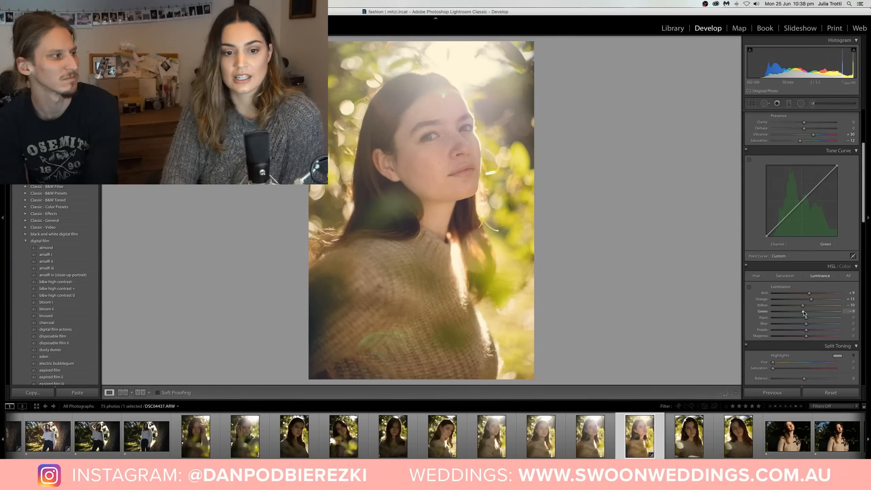
- Adjust the HSL saturation: red +12, orange -7, yellow +24 and green +13
{"action": "left_click", "coordinate": [784, 275]}
{"action": "mouse_move", "coordinate": [806, 299]}
{"action": "left_mouse_down"}
{"action": "mouse_move", "coordinate": [810, 294]}
{"action": "mouse_move", "coordinate": [804, 299]}
{"action": "mouse_move", "coordinate": [815, 306]}
{"action": "mouse_move", "coordinate": [802, 313]}
{"action": "mouse_move", "coordinate": [810, 313]}
{"action": "left_mouse_up"}
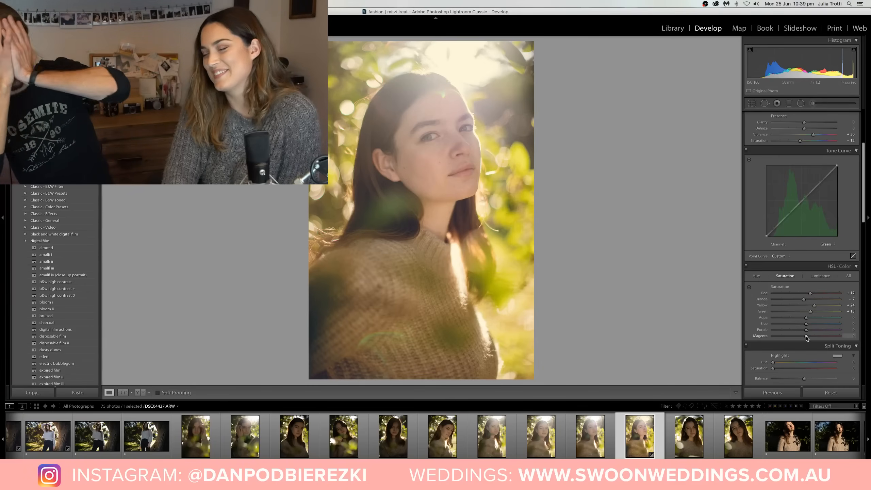
- Split-tone the photo with highlights at hue 175 and saturation 14, and shadows at hue 1 and saturation 13
{"action": "scroll", "coordinate": [788, 338], "scroll_direction": "down", "scroll_amount": 3}
{"action": "left_click_drag", "start_coordinate": [776, 337], "coordinate": [803, 329]}
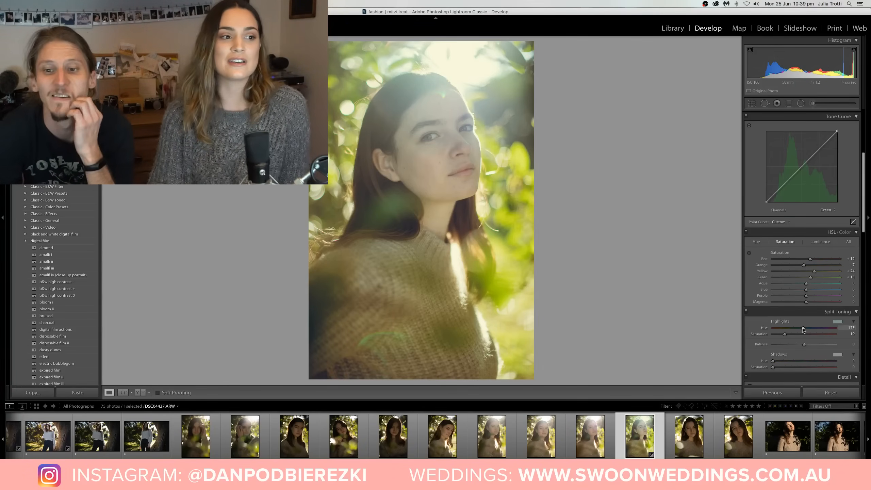
{"action": "scroll", "coordinate": [788, 319], "scroll_direction": "down", "scroll_amount": 1}
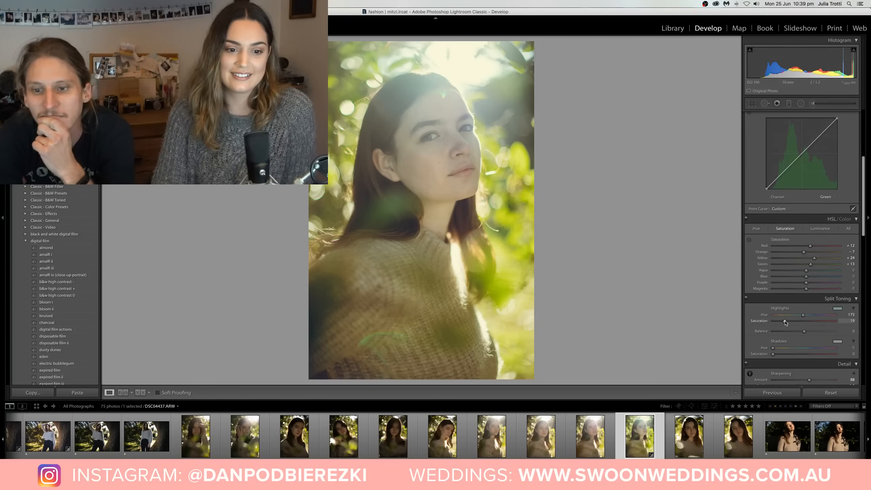
{"action": "left_click_drag", "start_coordinate": [784, 321], "coordinate": [780, 321]}
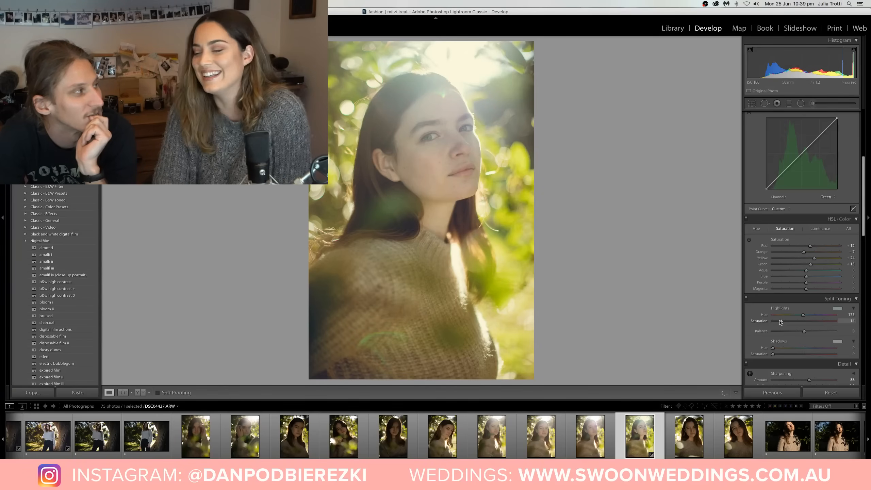
{"action": "left_click_drag", "start_coordinate": [773, 355], "coordinate": [779, 355]}
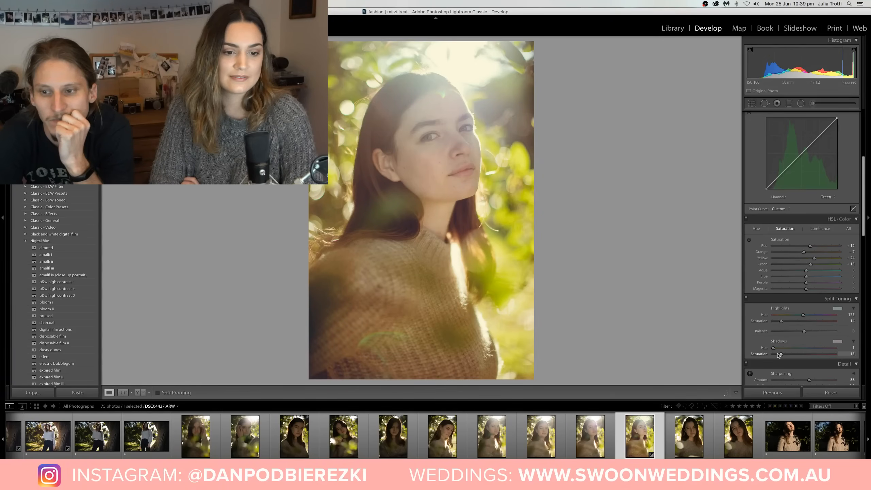
- Compare the photo before and after, and warm the split-toning highlights to hue 87 and saturation 10
{"action": "key", "text": "backslash"}
{"action": "key", "text": "backslash"}
{"action": "key", "text": "backslash"}
{"action": "key", "text": "backslash"}
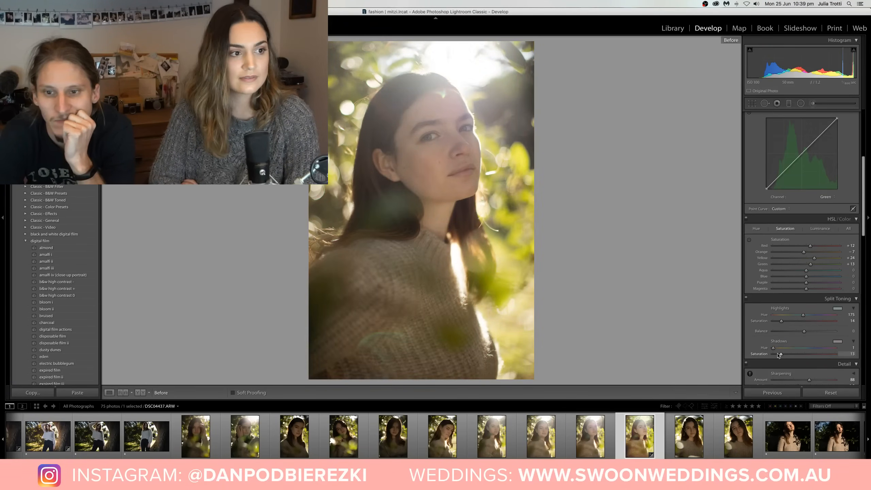
{"action": "left_click_drag", "start_coordinate": [802, 315], "coordinate": [780, 322]}
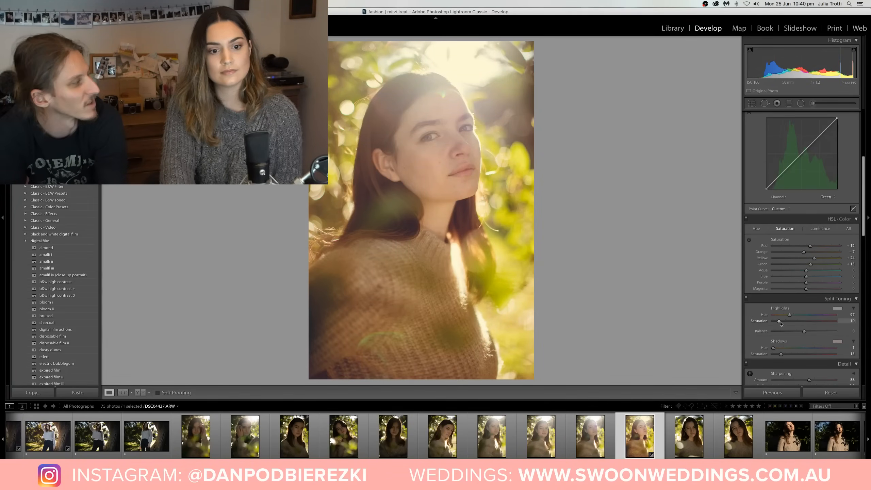
- Set the split-toning shadows saturation to 14 and switch the tone curve to the RGB channel
{"action": "left_click_drag", "start_coordinate": [772, 348], "coordinate": [782, 355]}
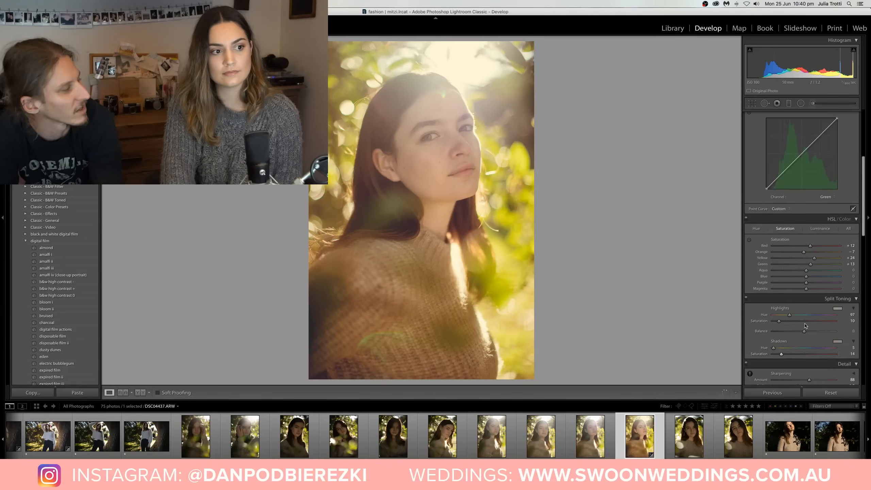
{"action": "scroll", "coordinate": [816, 274], "scroll_direction": "up", "scroll_amount": 5}
{"action": "left_click", "coordinate": [826, 255]}
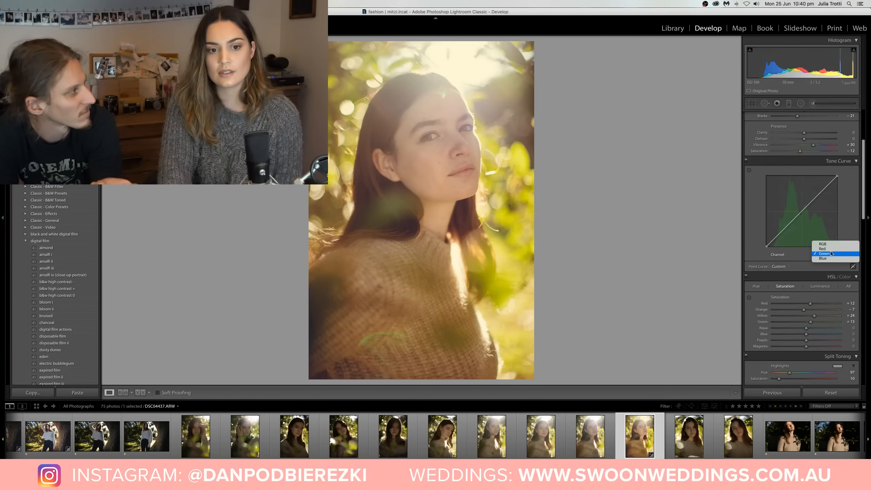
{"action": "left_click", "coordinate": [829, 243]}
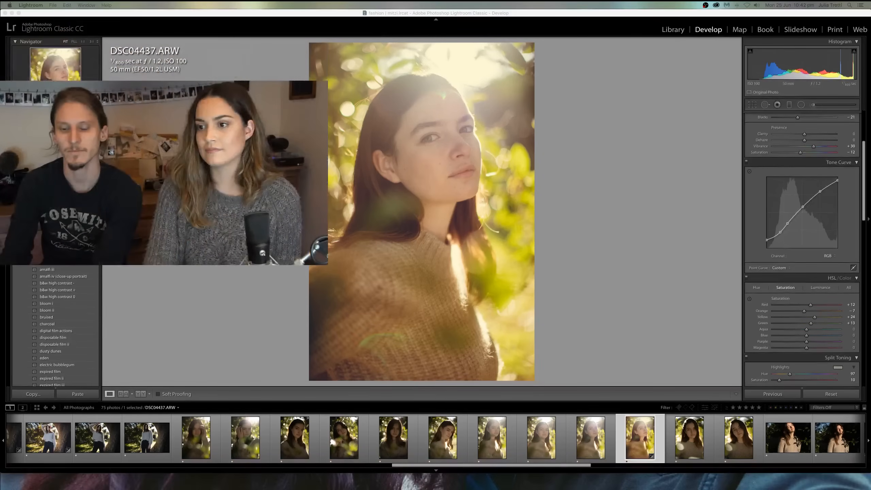
- Raise the exposure to +0.20 and the contrast to +15
{"action": "left_click", "coordinate": [598, 227]}
{"action": "scroll", "coordinate": [814, 191], "scroll_direction": "up", "scroll_amount": 5}
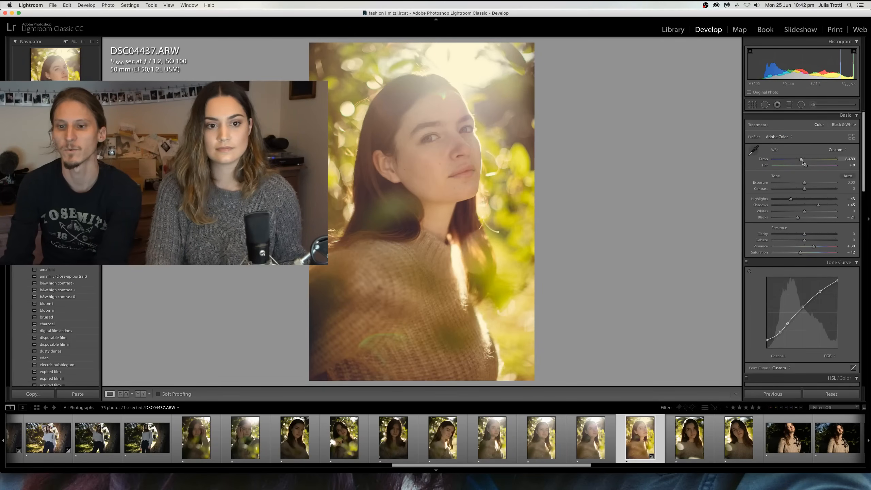
{"action": "left_click_drag", "start_coordinate": [804, 182], "coordinate": [808, 183]}
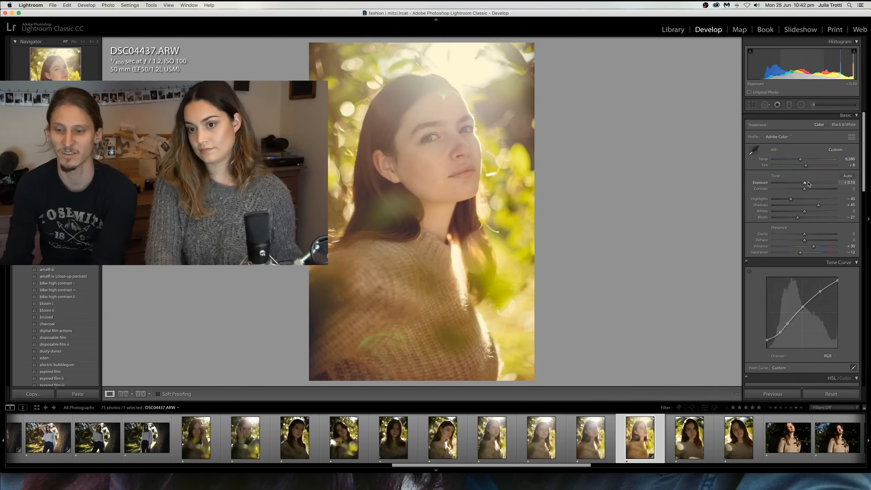
{"action": "left_click_drag", "start_coordinate": [808, 182], "coordinate": [814, 190]}
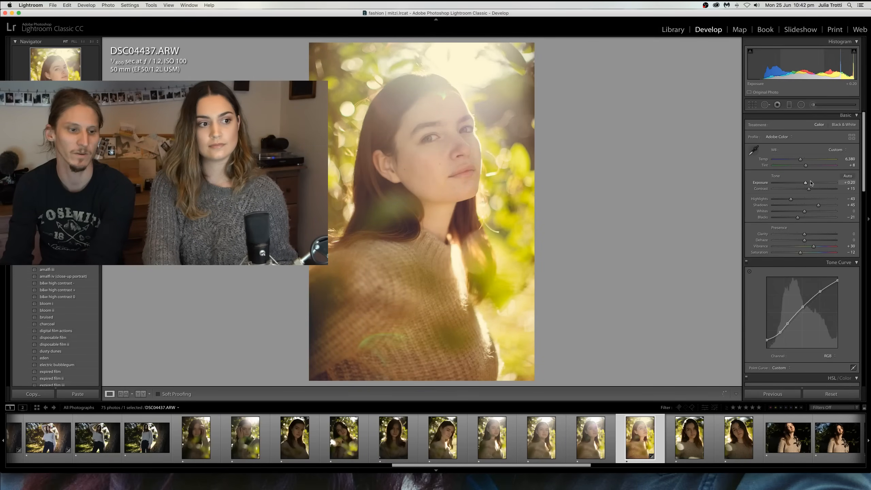
- Cool the white balance to temp 5,830 with tint +18, and reduce the vibrance to +20
{"action": "key", "text": "Up"}
{"action": "key", "text": "Down"}
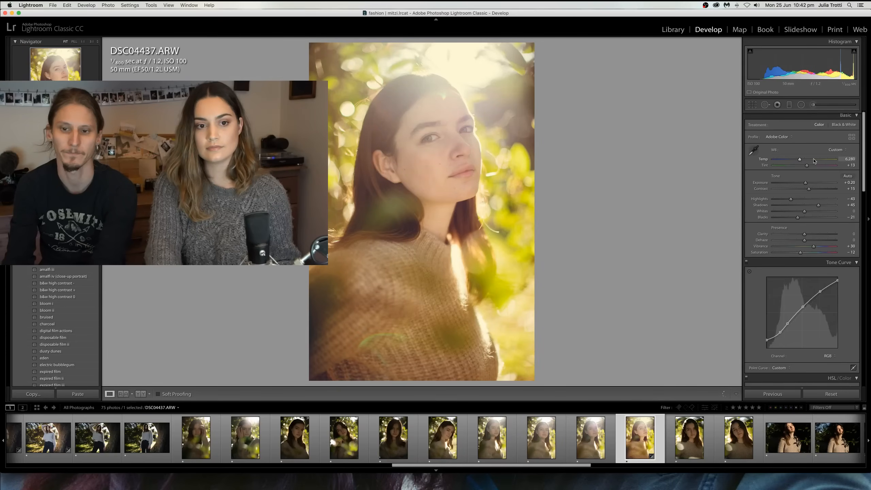
{"action": "key", "text": "Down"}
{"action": "key", "text": "Down"}
{"action": "key", "text": "Down"}
{"action": "key", "text": "Down"}
{"action": "key", "text": "Down"}
{"action": "key", "text": "Down"}
{"action": "key", "text": "Down"}
{"action": "key", "text": "Up"}
{"action": "key", "text": "Down"}
{"action": "key", "text": "Down"}
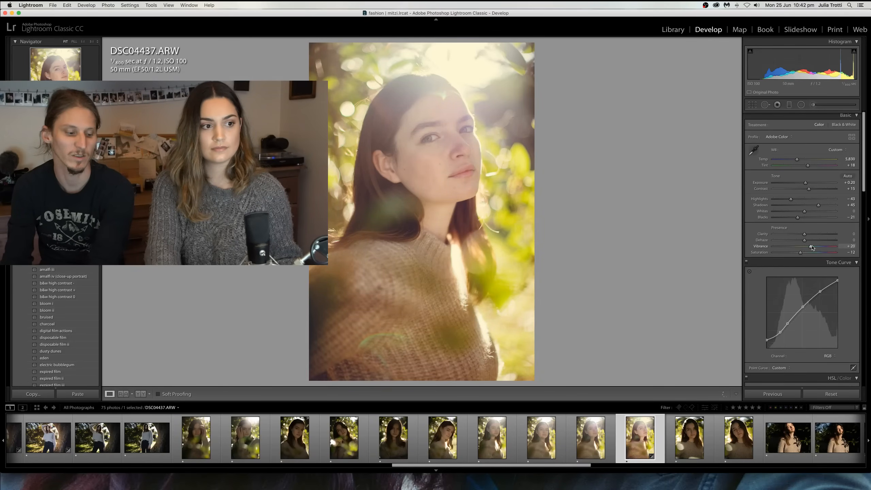
- Compare the portrait before and after, and reset the exposure to 0
{"action": "key", "text": "backslash"}
{"action": "key", "text": "backslash"}
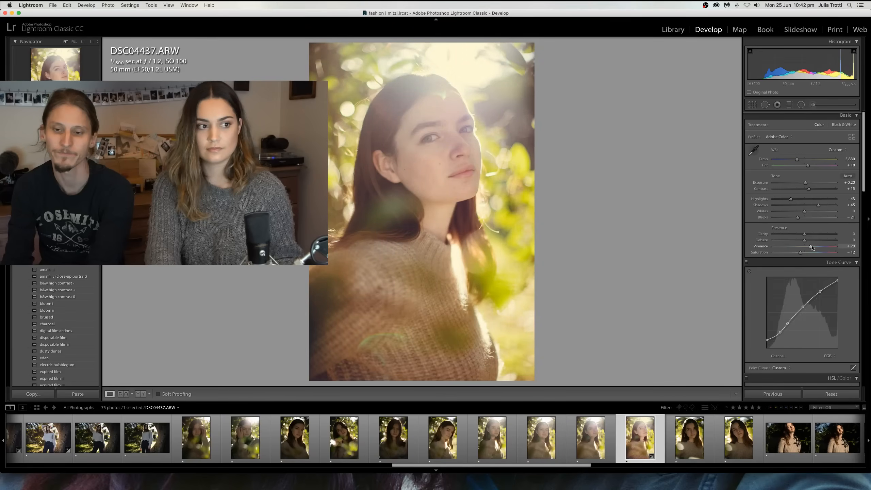
{"action": "double_click", "coordinate": [815, 185]}
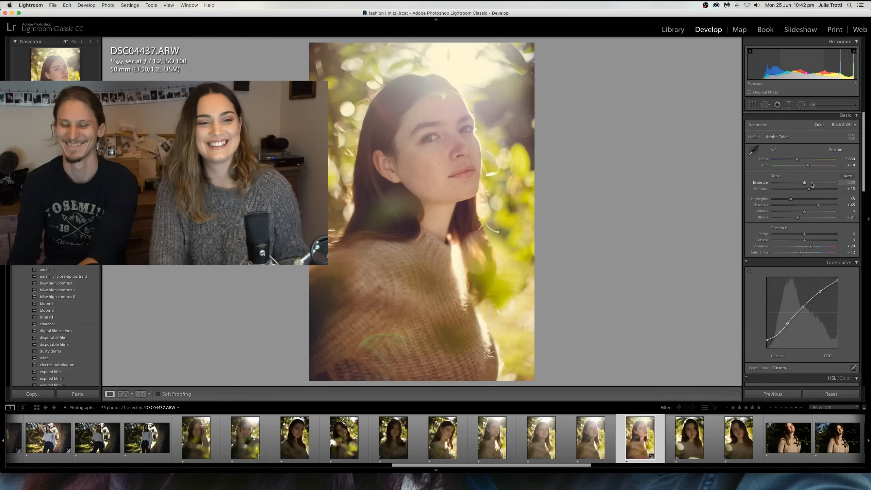
- Lower the white point of the RGB tone curve to about 92 %
{"action": "scroll", "coordinate": [823, 278], "scroll_direction": "down", "scroll_amount": 2}
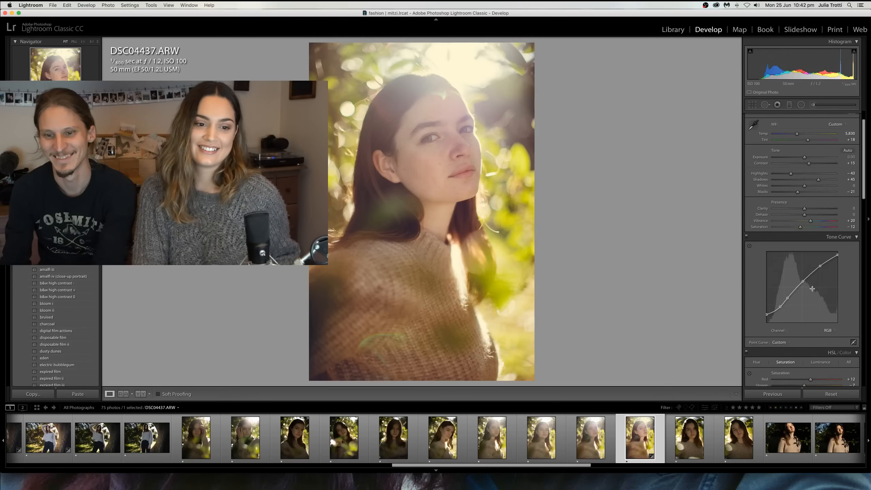
{"action": "left_click_drag", "start_coordinate": [837, 255], "coordinate": [843, 258]}
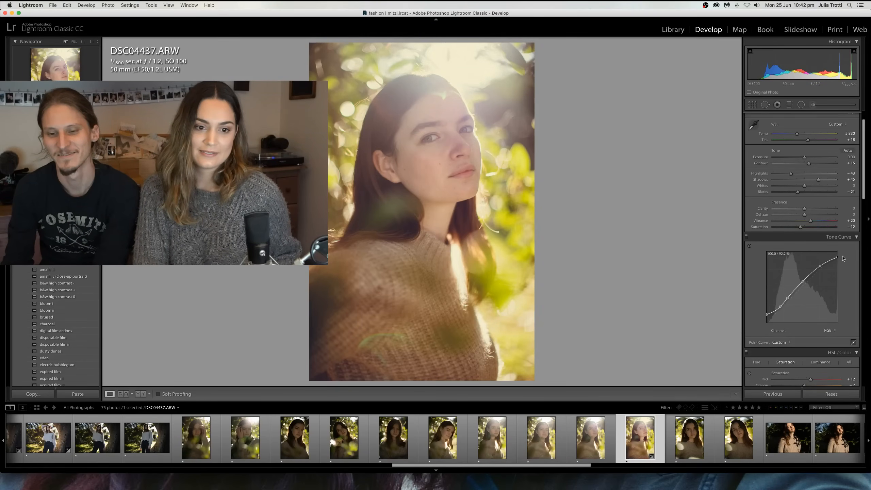
{"action": "scroll", "coordinate": [823, 260], "scroll_direction": "up", "scroll_amount": 1}
{"action": "scroll", "coordinate": [823, 260], "scroll_direction": "down", "scroll_amount": 1}
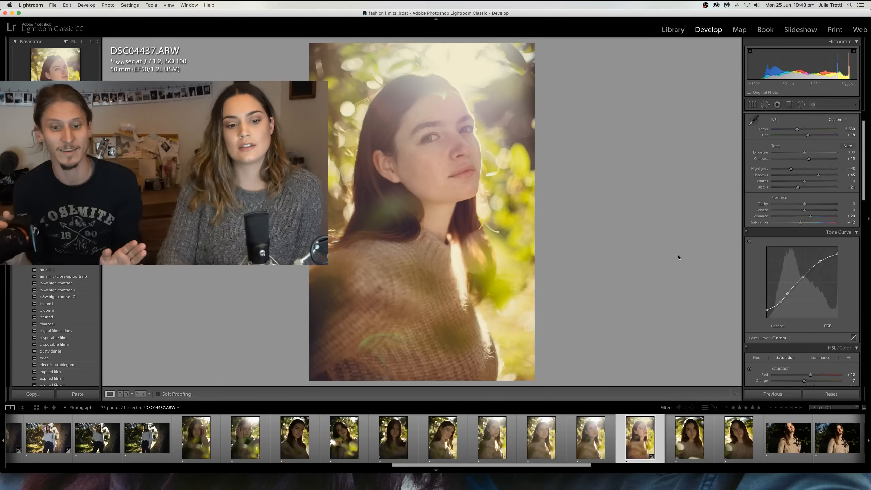
- View photos DSC04383, DSC04351 and DSC04324 in turn to look for another picture to edit
{"action": "left_click_drag", "start_coordinate": [545, 465], "coordinate": [375, 466]}
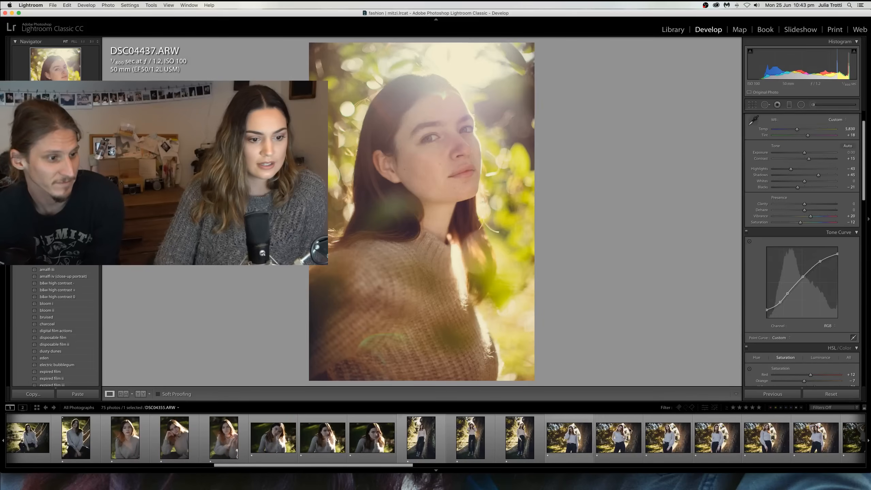
{"action": "left_click", "coordinate": [621, 442]}
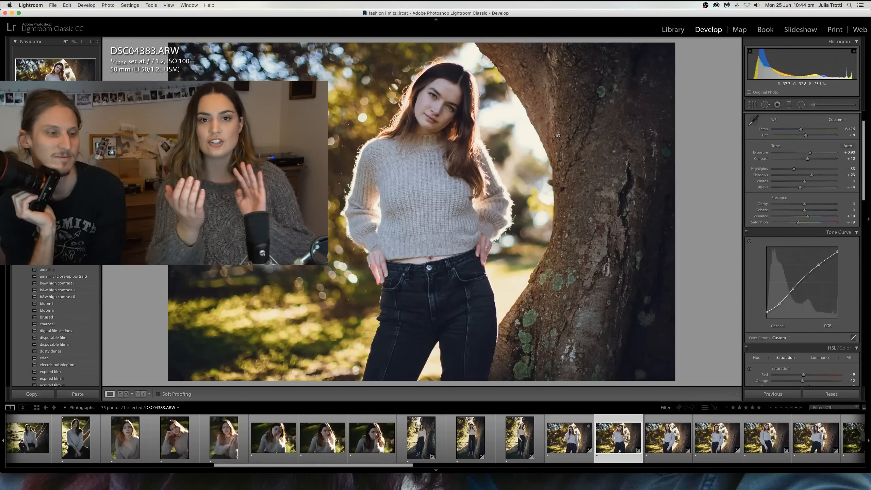
{"action": "left_click", "coordinate": [372, 438]}
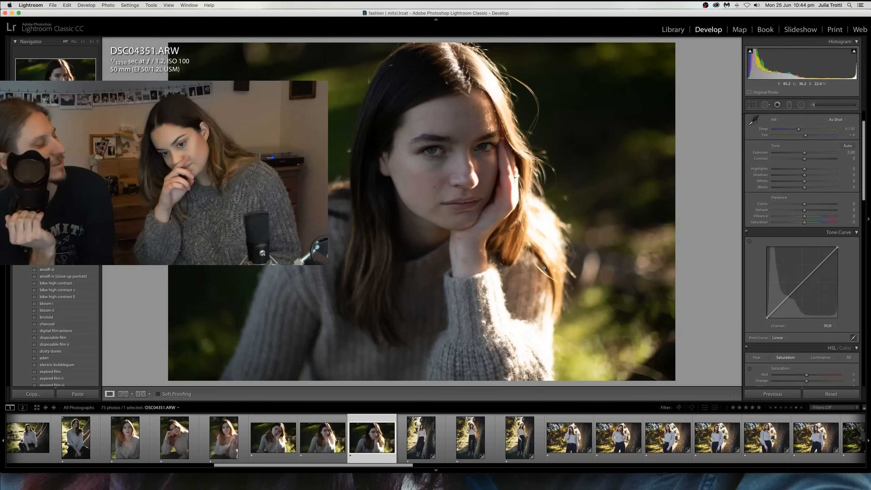
{"action": "left_click", "coordinate": [226, 439]}
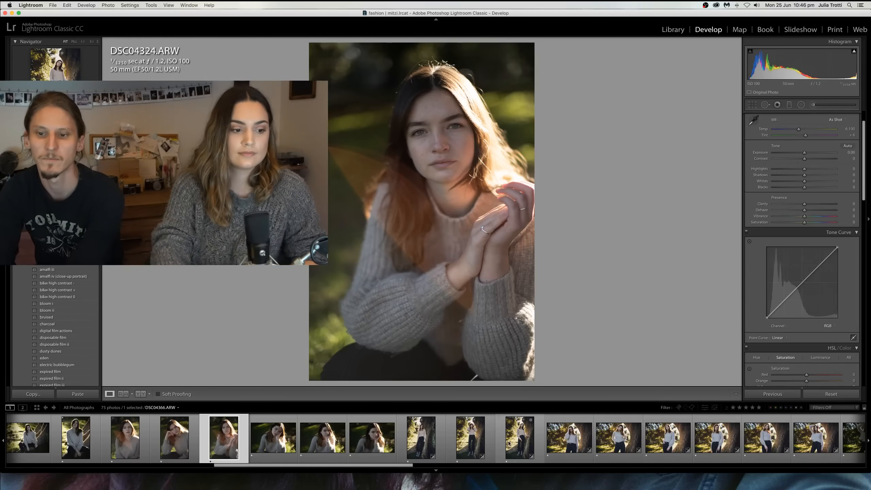
- Open the crossed-arms portrait DSC04558 and raise its exposure to +0.70
{"action": "scroll", "coordinate": [550, 449], "scroll_direction": "down", "scroll_amount": 3}
{"action": "scroll", "coordinate": [549, 448], "scroll_direction": "down", "scroll_amount": 15}
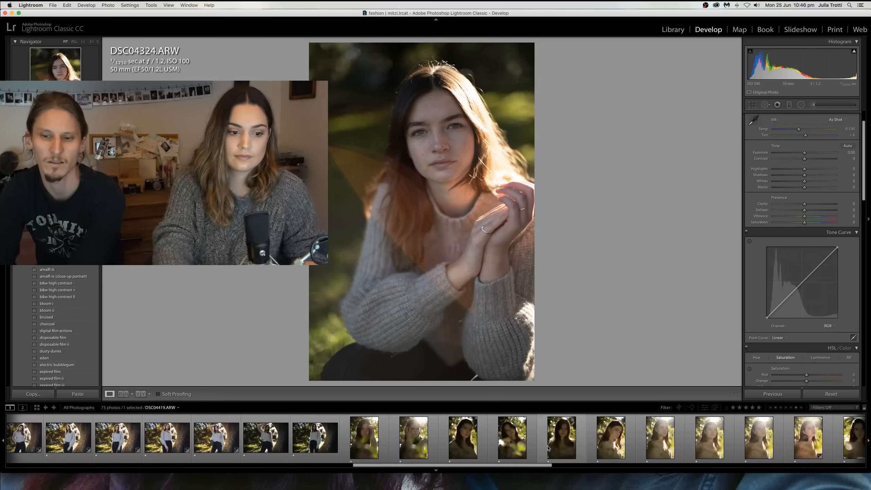
{"action": "scroll", "coordinate": [542, 446], "scroll_direction": "down", "scroll_amount": 10}
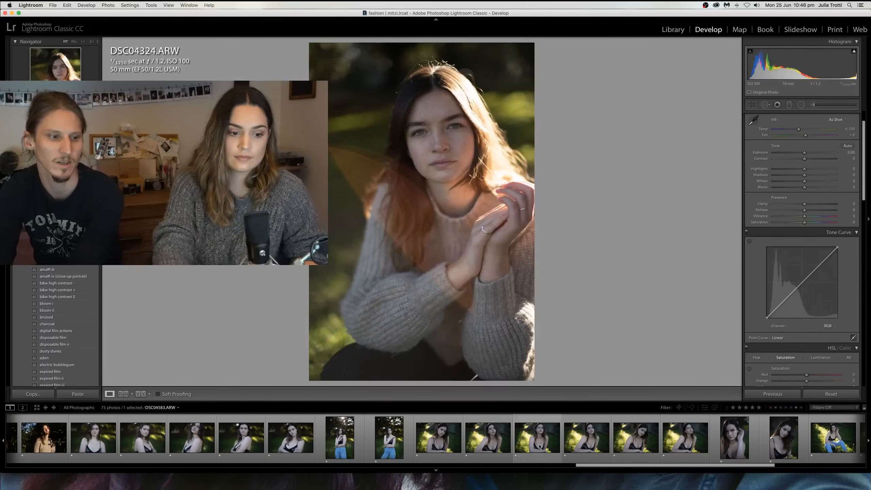
{"action": "left_click", "coordinate": [370, 448]}
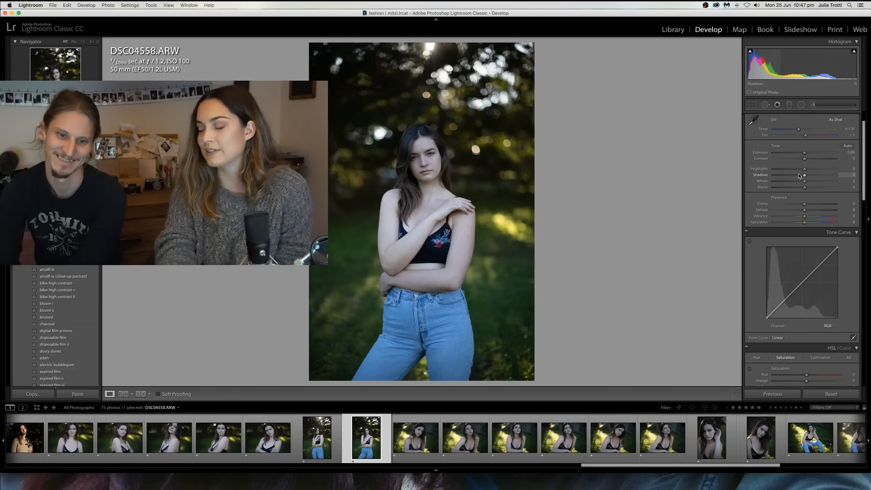
{"action": "scroll", "coordinate": [803, 180], "scroll_direction": "up", "scroll_amount": 2}
{"action": "scroll", "coordinate": [806, 182], "scroll_direction": "down", "scroll_amount": 1}
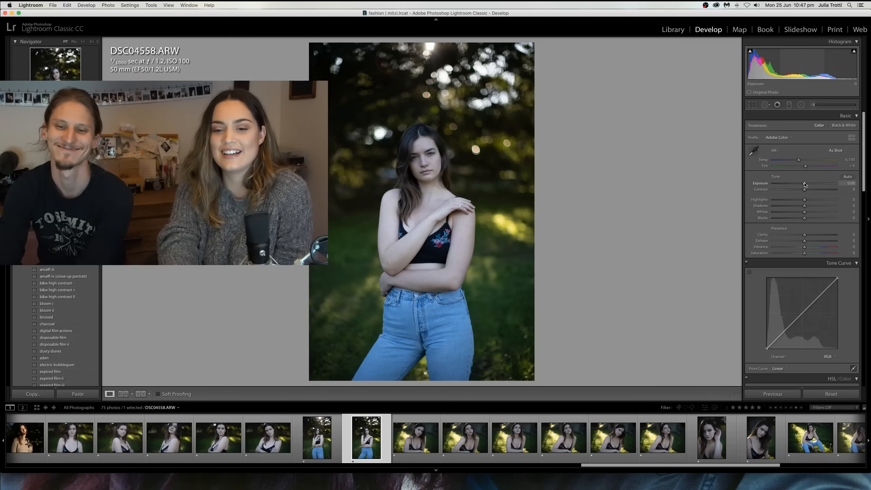
{"action": "left_click_drag", "start_coordinate": [804, 184], "coordinate": [809, 186]}
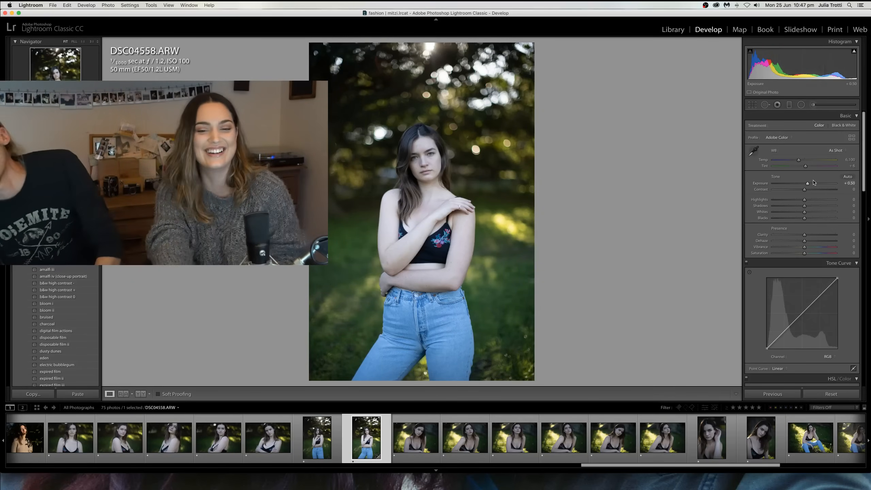
{"action": "left_click_drag", "start_coordinate": [808, 183], "coordinate": [812, 186]}
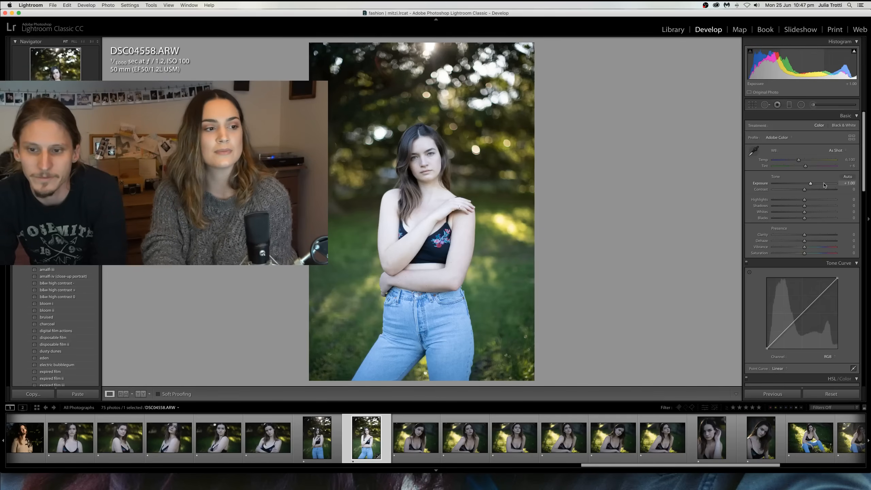
{"action": "left_click_drag", "start_coordinate": [810, 183], "coordinate": [808, 184]}
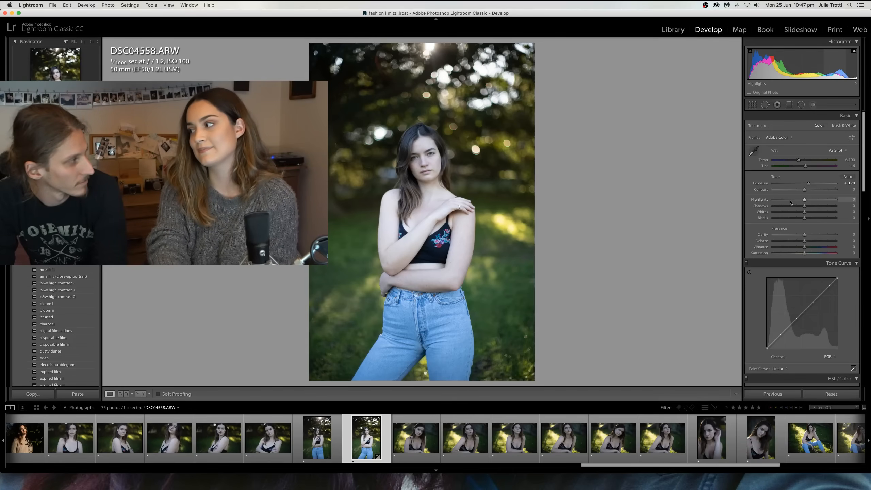
- Set highlights to -39 and shadows to +43, and warm the white balance to temp 7,453 with tint +14
{"action": "left_click", "coordinate": [790, 199]}
{"action": "left_click_drag", "start_coordinate": [791, 201], "coordinate": [791, 199]}
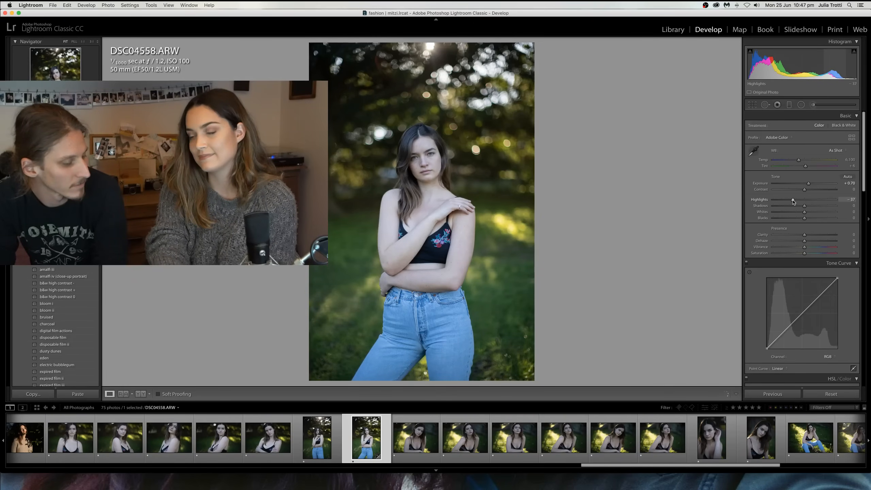
{"action": "left_click", "coordinate": [815, 206]}
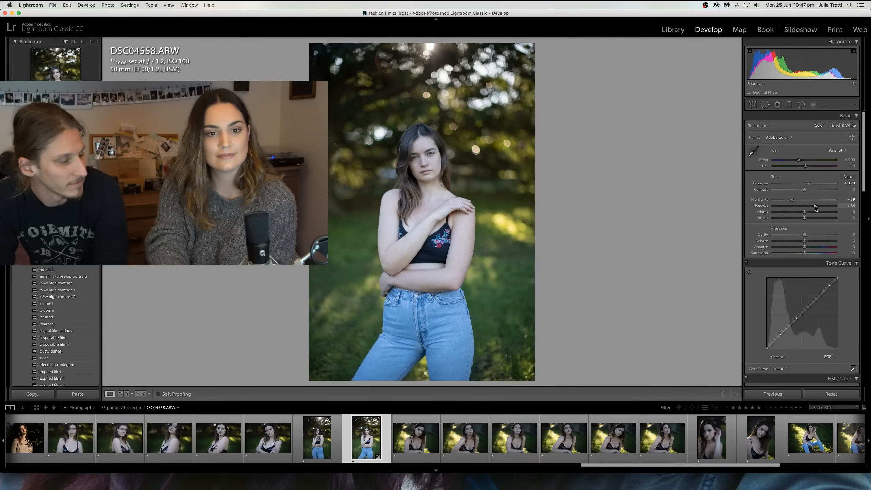
{"action": "left_click_drag", "start_coordinate": [815, 206], "coordinate": [817, 206]}
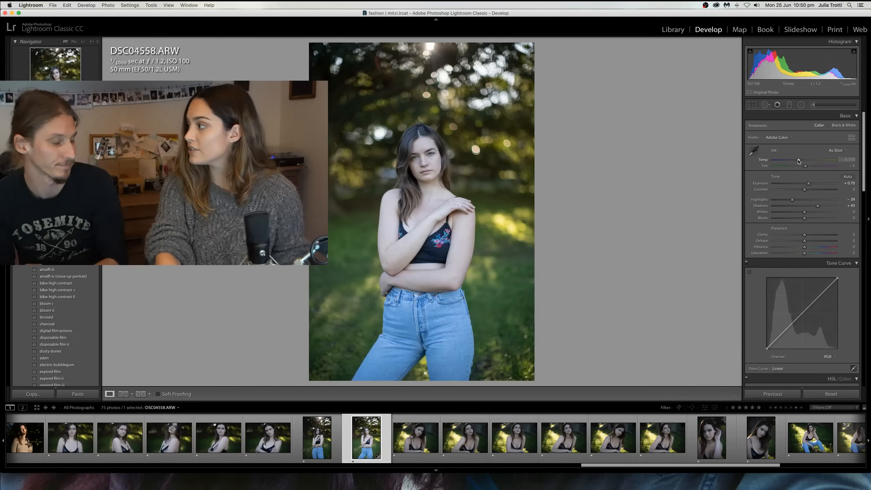
{"action": "left_click_drag", "start_coordinate": [798, 161], "coordinate": [808, 161]}
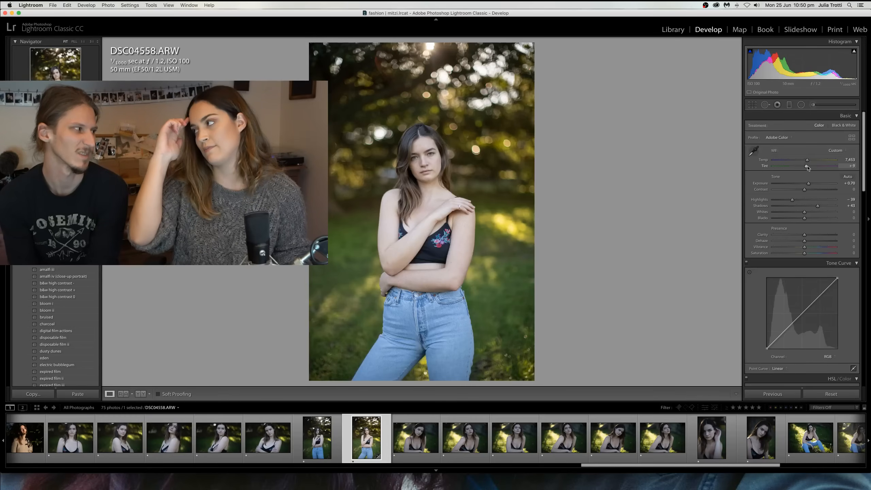
{"action": "left_click_drag", "start_coordinate": [807, 167], "coordinate": [808, 167]}
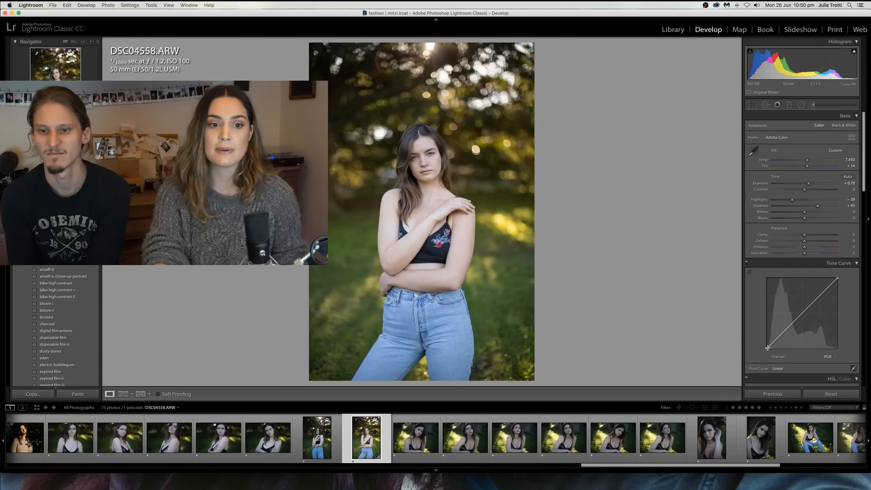
- Shape the RGB tone curve with a lifted black point, darker shadows, a slightly lowered white point and added midtone and highlight points
{"action": "left_click_drag", "start_coordinate": [767, 348], "coordinate": [780, 334]}
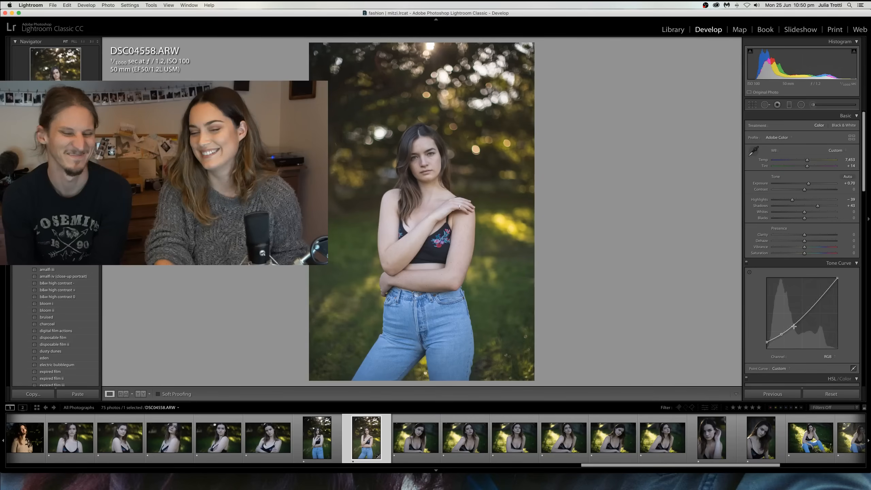
{"action": "left_click_drag", "start_coordinate": [794, 326], "coordinate": [794, 322]}
{"action": "left_click_drag", "start_coordinate": [837, 278], "coordinate": [816, 300]}
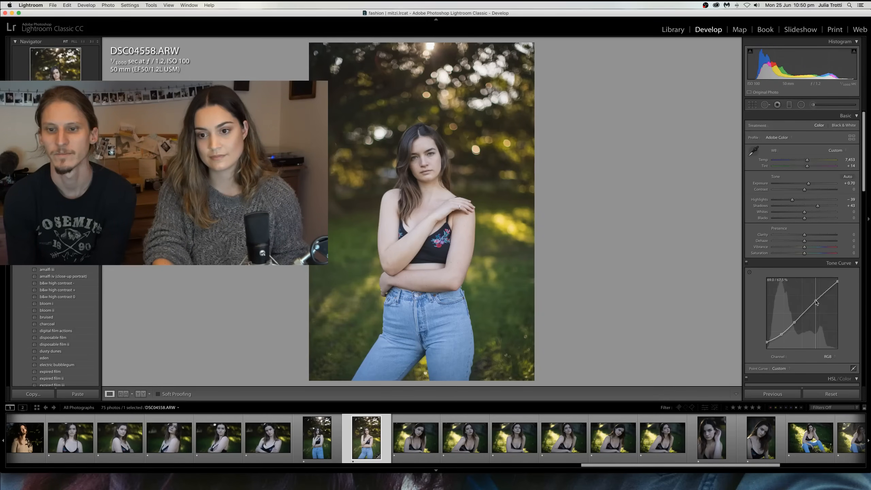
{"action": "left_click_drag", "start_coordinate": [815, 301], "coordinate": [816, 300]}
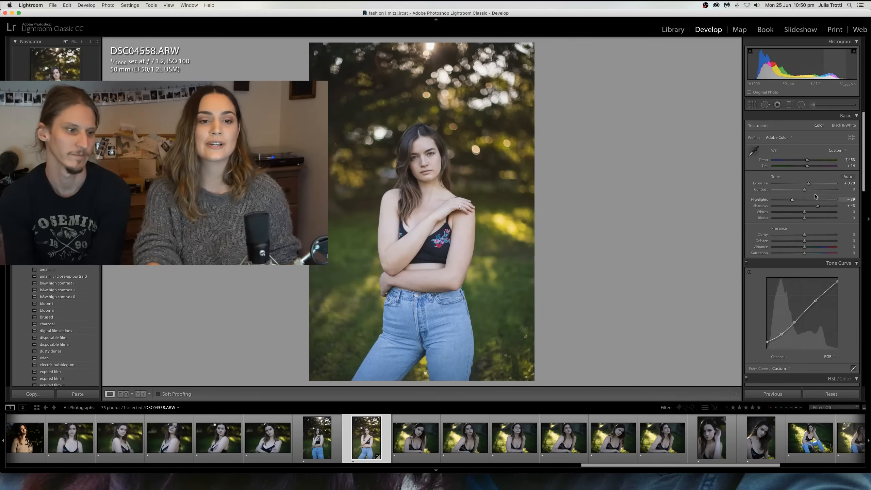
- Warm the white balance temperature of the portrait to 7,803
{"action": "left_click_drag", "start_coordinate": [807, 160], "coordinate": [809, 161]}
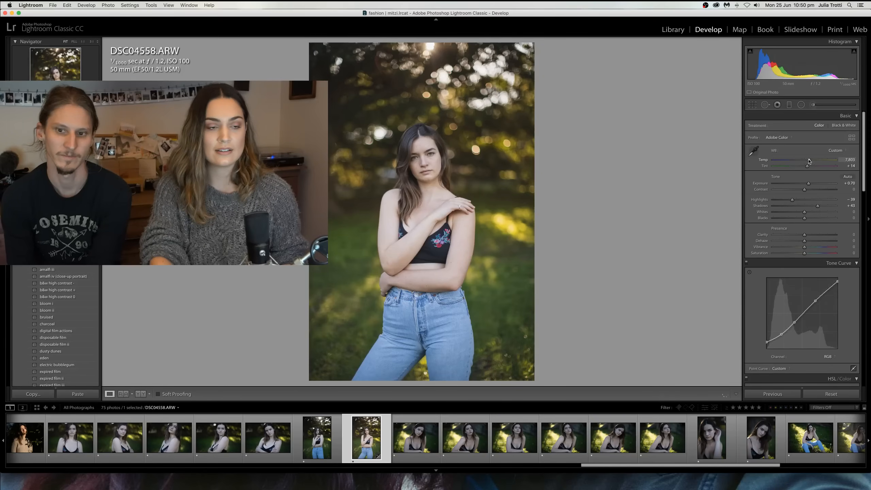
{"action": "scroll", "coordinate": [759, 219], "scroll_direction": "down", "scroll_amount": 1}
{"action": "scroll", "coordinate": [759, 219], "scroll_direction": "down", "scroll_amount": 15}
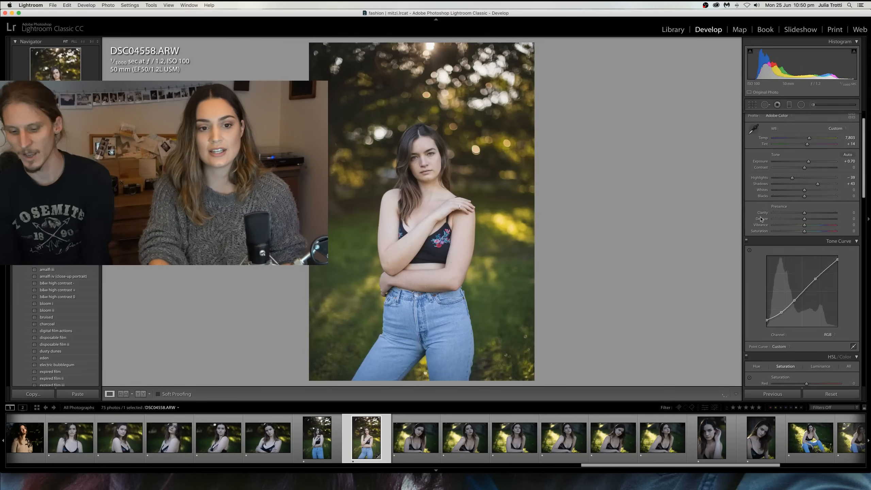
{"action": "scroll", "coordinate": [777, 220], "scroll_direction": "up", "scroll_amount": 4}
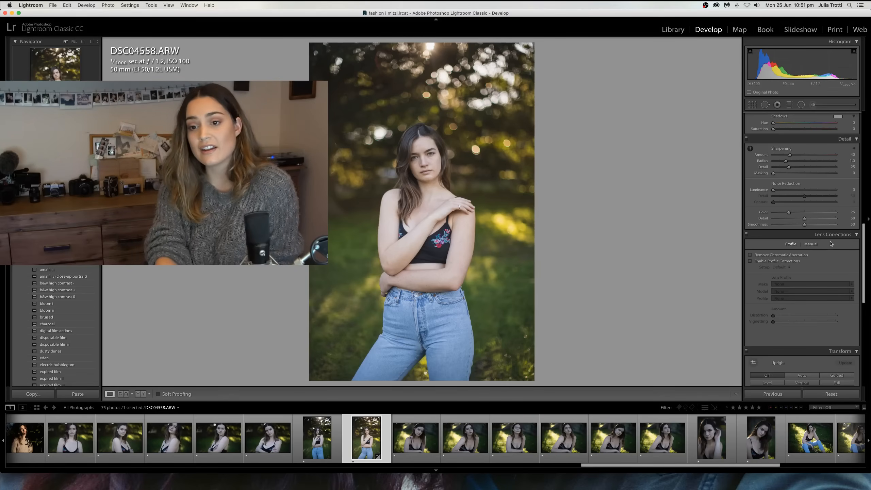
- Set the sharpening amount to 84 with radius 1.5, and add film grain with an amount of 30
{"action": "left_click_drag", "start_coordinate": [803, 155], "coordinate": [798, 164]}
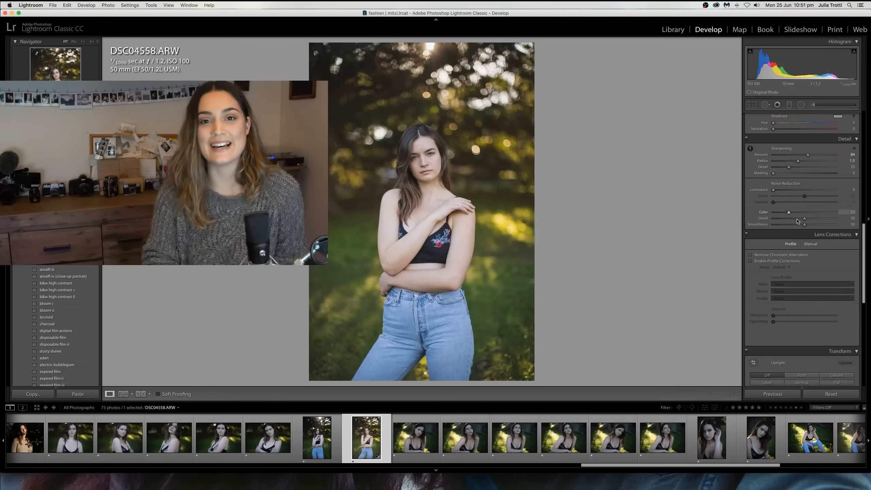
{"action": "scroll", "coordinate": [799, 276], "scroll_direction": "down", "scroll_amount": 2}
{"action": "scroll", "coordinate": [798, 275], "scroll_direction": "down", "scroll_amount": 20}
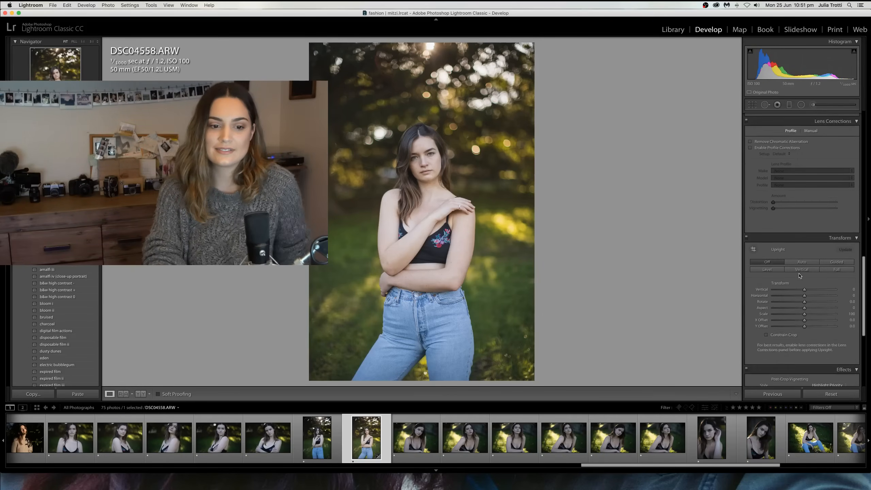
{"action": "left_click", "coordinate": [794, 263]}
{"action": "left_click", "coordinate": [793, 262]}
{"action": "left_click", "coordinate": [793, 262]}
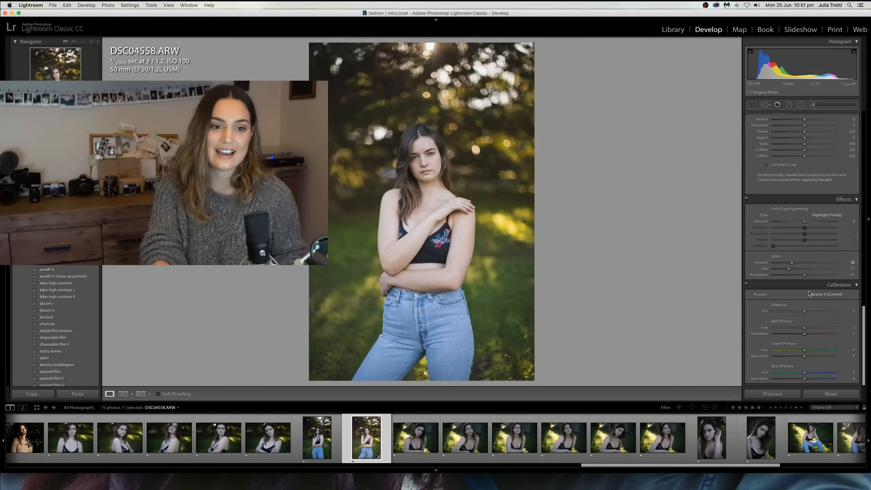
- Calibrate the primaries with red saturation +31, green hue -15 and saturation +18, and blue hue -11, and compare with the unedited photo
{"action": "scroll", "coordinate": [813, 295], "scroll_direction": "up", "scroll_amount": 2}
{"action": "scroll", "coordinate": [814, 296], "scroll_direction": "down", "scroll_amount": 2}
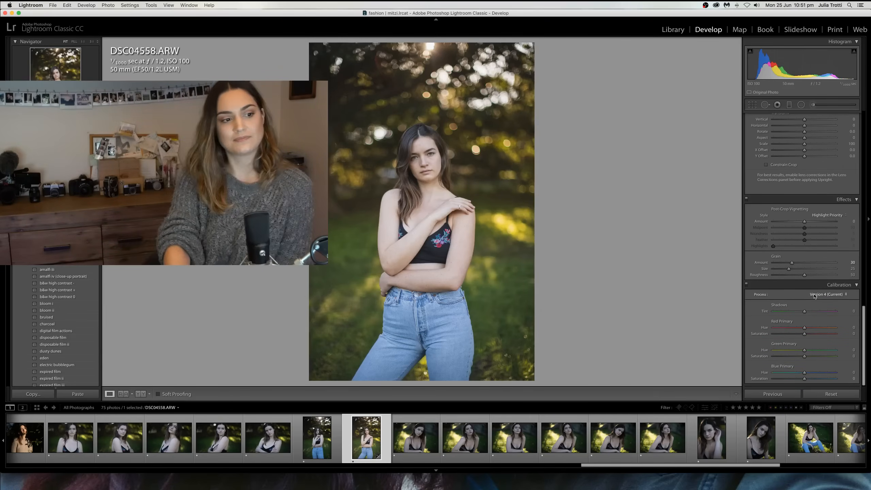
{"action": "left_click_drag", "start_coordinate": [806, 334], "coordinate": [801, 373]}
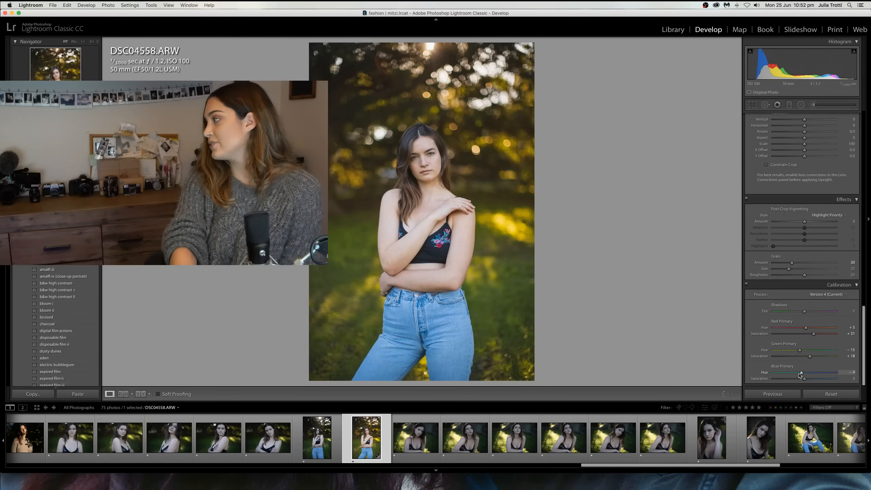
{"action": "left_click_drag", "start_coordinate": [799, 374], "coordinate": [801, 377]}
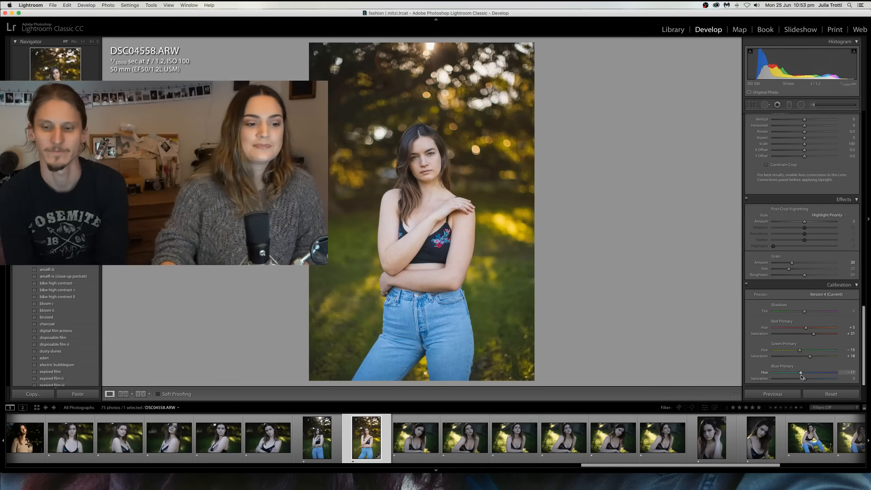
{"action": "key", "text": "backslash"}
{"action": "key", "text": "backslash"}
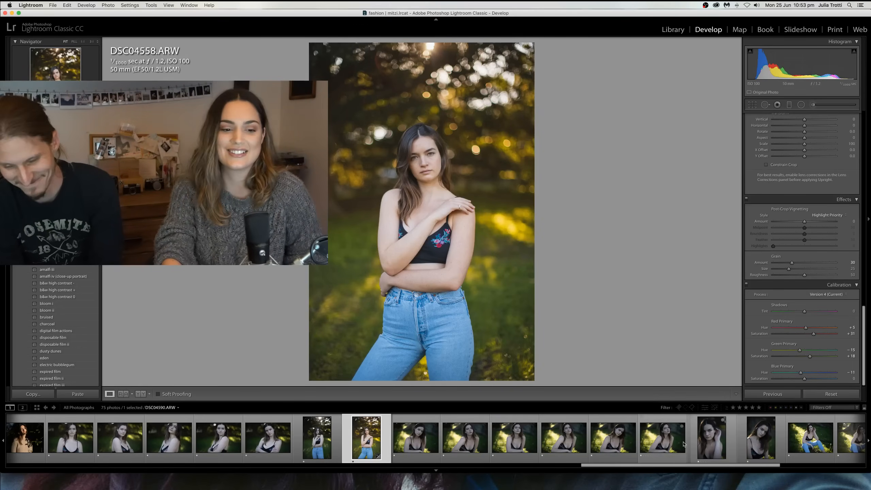
- Browse the other portraits, including DSC04587, DSC04583 and DSC04464, and open the sunlit sweater portrait DSC04467
{"action": "left_click", "coordinate": [573, 445]}
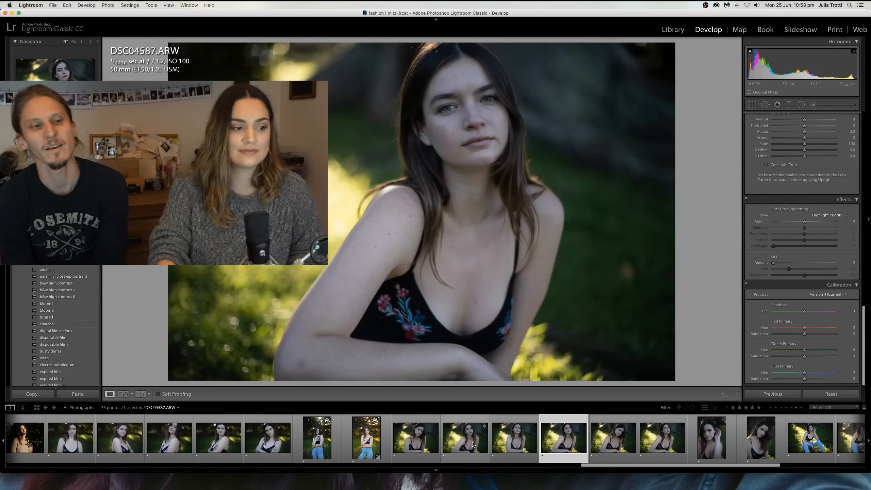
{"action": "left_click", "coordinate": [473, 445]}
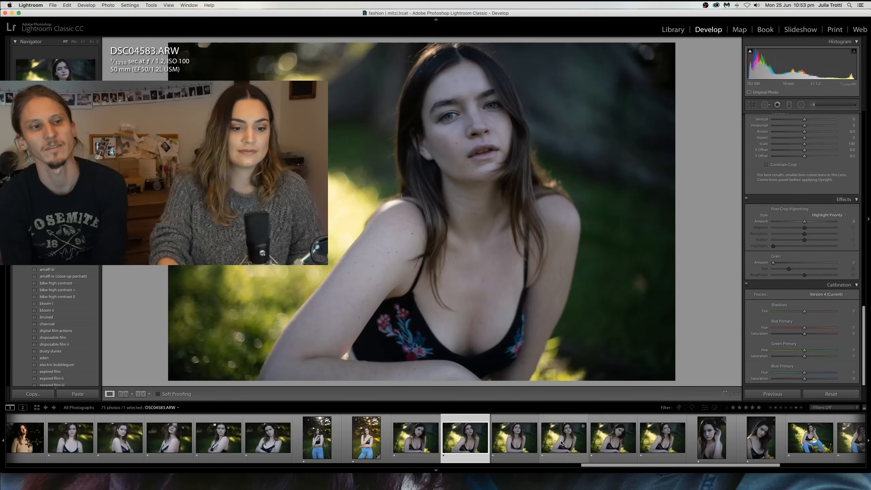
{"action": "left_click", "coordinate": [561, 443]}
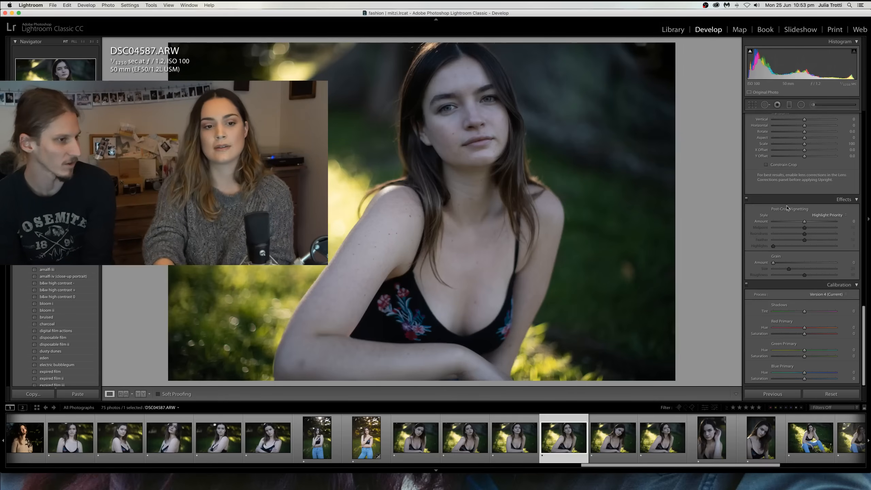
{"action": "scroll", "coordinate": [706, 444], "scroll_direction": "right", "scroll_amount": 4}
{"action": "scroll", "coordinate": [705, 444], "scroll_direction": "right", "scroll_amount": 4}
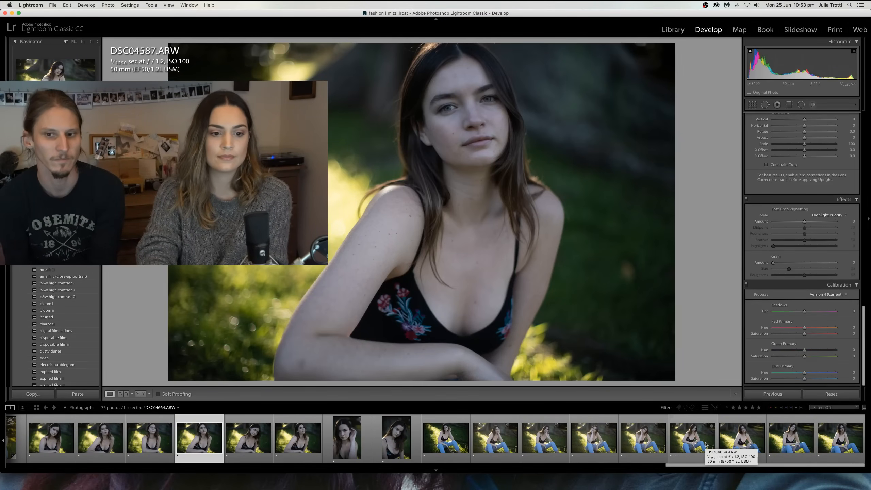
{"action": "scroll", "coordinate": [705, 444], "scroll_direction": "left", "scroll_amount": 5}
{"action": "scroll", "coordinate": [706, 445], "scroll_direction": "left", "scroll_amount": 3}
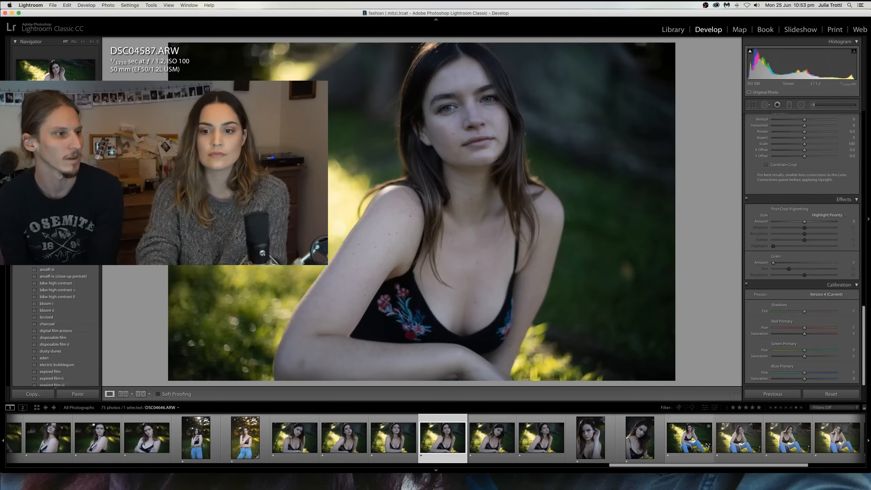
{"action": "scroll", "coordinate": [706, 445], "scroll_direction": "left", "scroll_amount": 5}
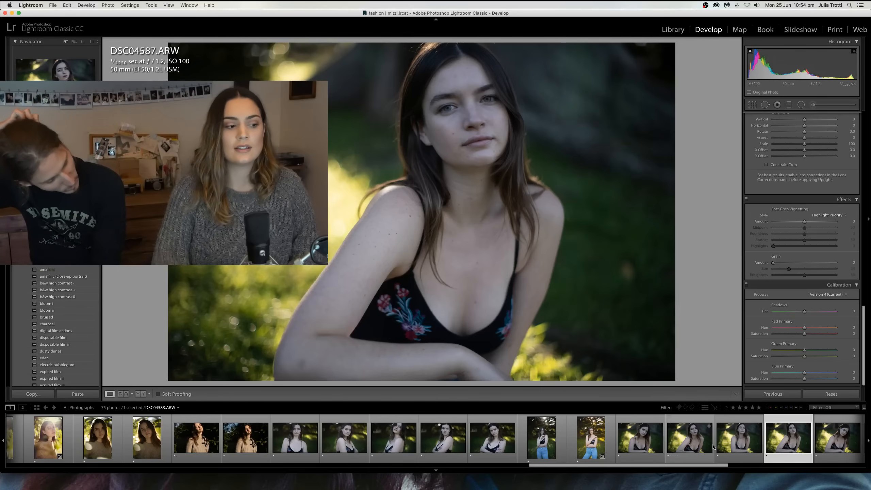
{"action": "left_click", "coordinate": [197, 438]}
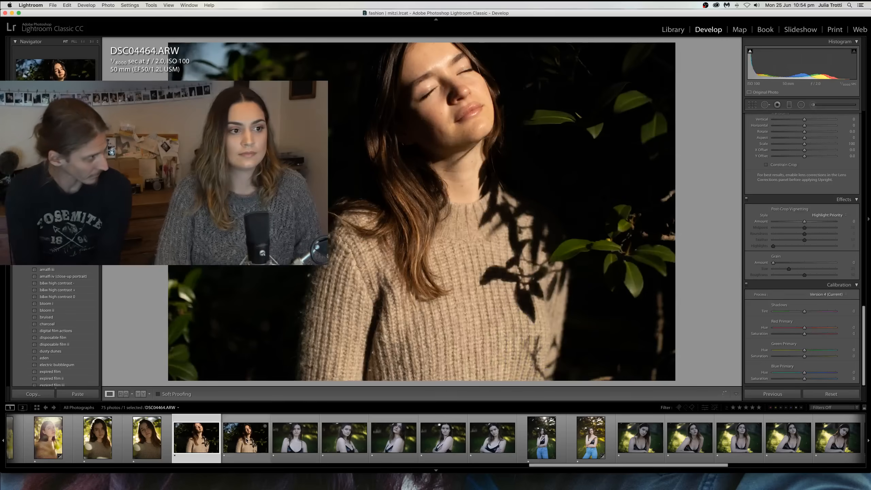
{"action": "left_click", "coordinate": [247, 440]}
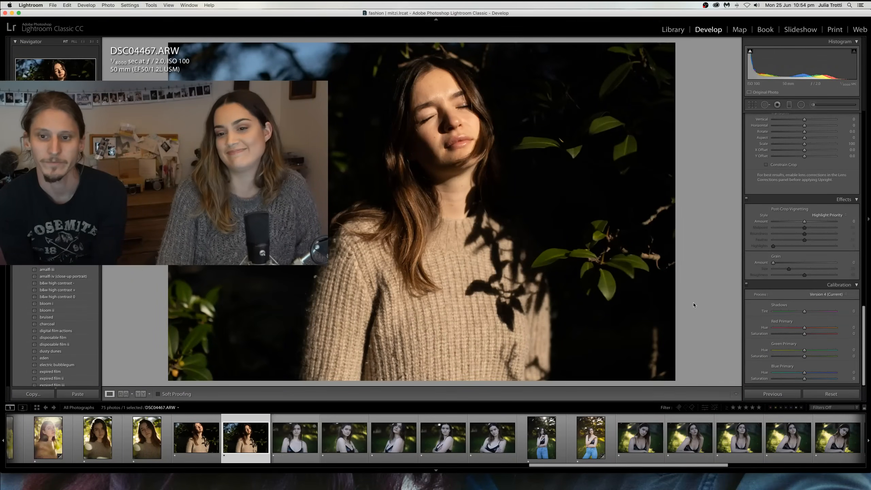
- Shape the RGB tone curve with a lifted black point, lowered white point and shadow, midtone and highlight points, and compare before and after
{"action": "scroll", "coordinate": [777, 285], "scroll_direction": "up", "scroll_amount": 10}
{"action": "scroll", "coordinate": [777, 285], "scroll_direction": "up", "scroll_amount": 10}
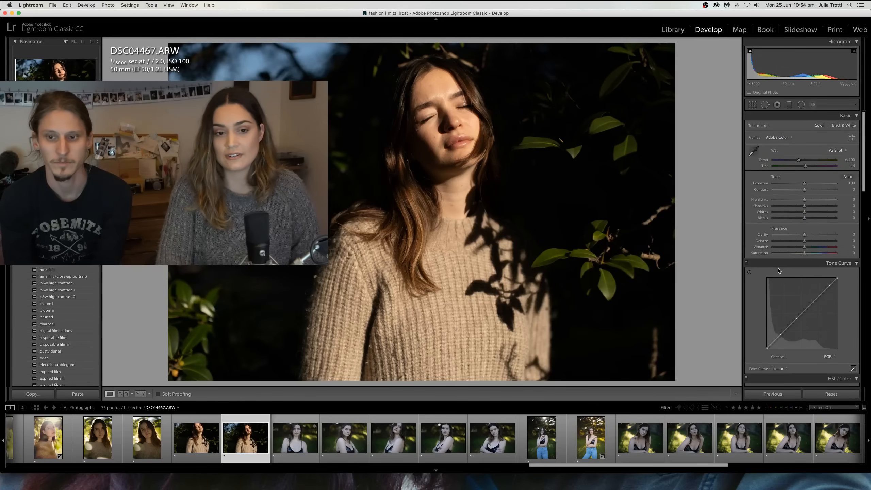
{"action": "scroll", "coordinate": [773, 284], "scroll_direction": "down", "scroll_amount": 2}
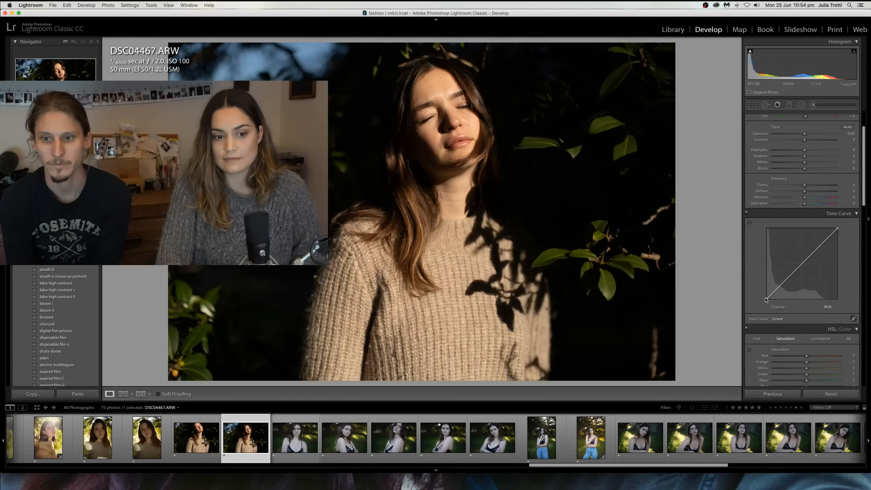
{"action": "mouse_move", "coordinate": [765, 299]}
{"action": "left_mouse_down"}
{"action": "mouse_move", "coordinate": [795, 266]}
{"action": "mouse_move", "coordinate": [765, 293]}
{"action": "left_mouse_up"}
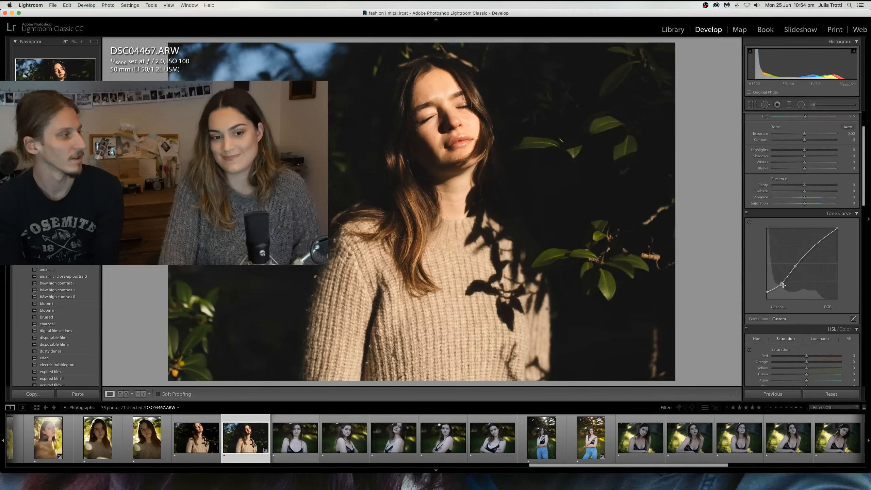
{"action": "left_click_drag", "start_coordinate": [782, 285], "coordinate": [778, 286]}
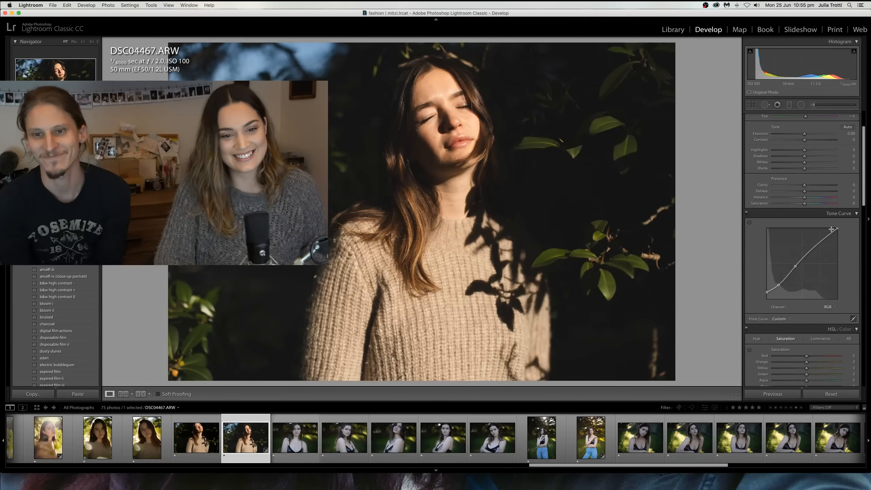
{"action": "left_click_drag", "start_coordinate": [837, 228], "coordinate": [838, 232]}
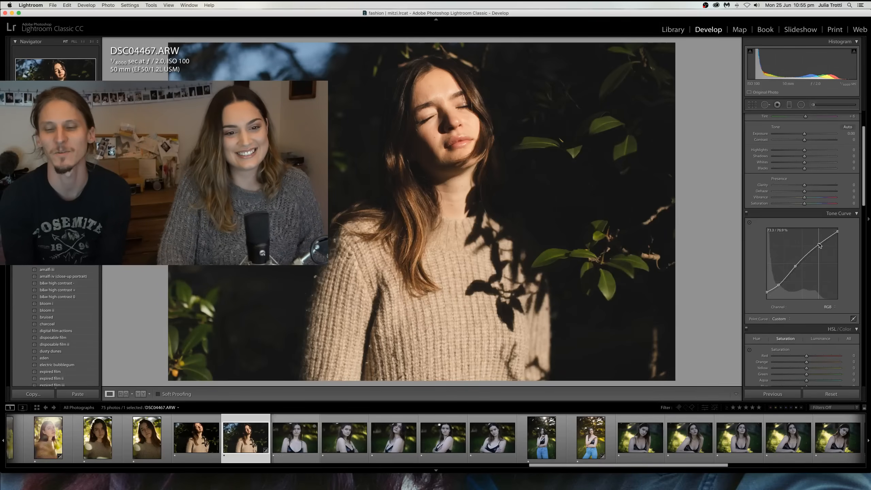
{"action": "left_click_drag", "start_coordinate": [795, 266], "coordinate": [794, 265]}
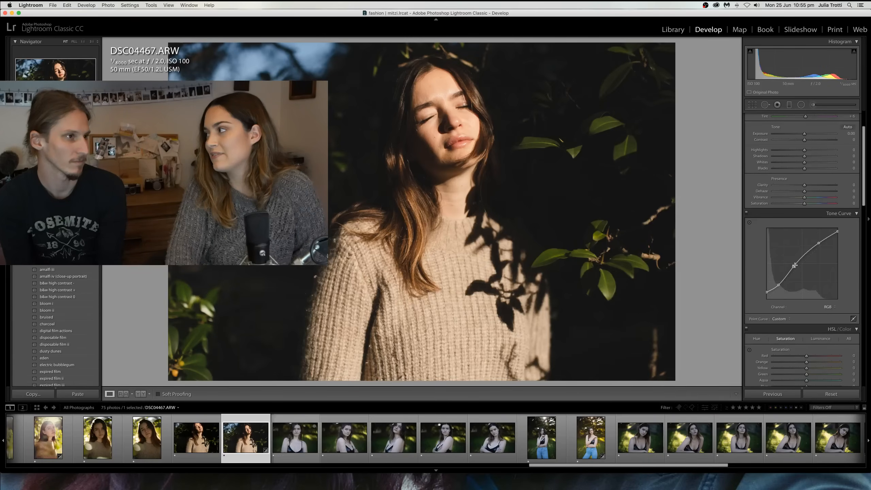
{"action": "left_click", "coordinate": [819, 243]}
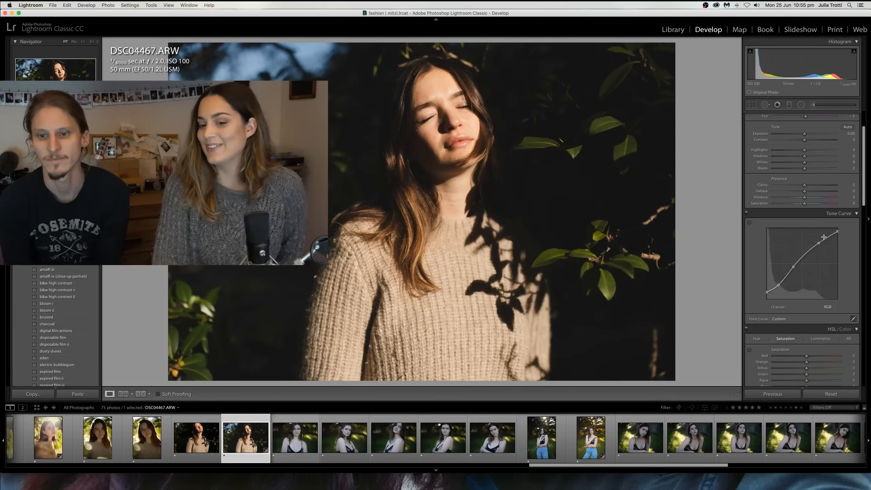
{"action": "left_click_drag", "start_coordinate": [820, 244], "coordinate": [817, 242]}
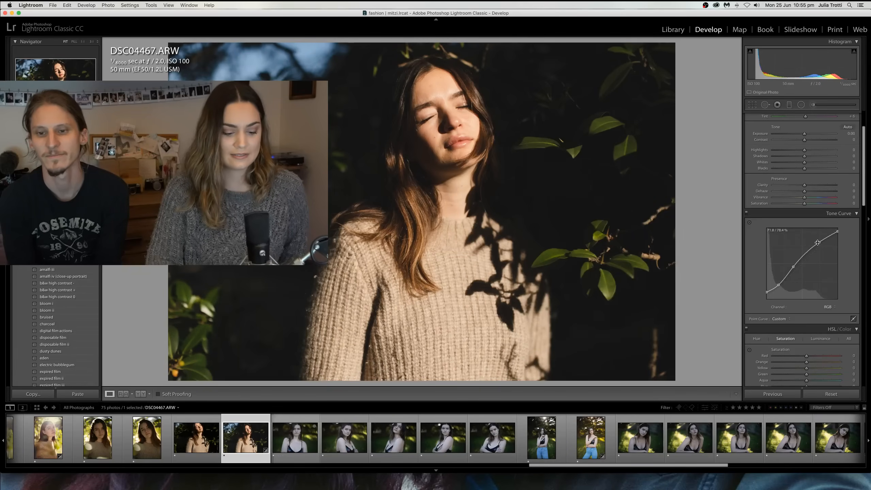
{"action": "key", "text": "backslash"}
{"action": "key", "text": "backslash"}
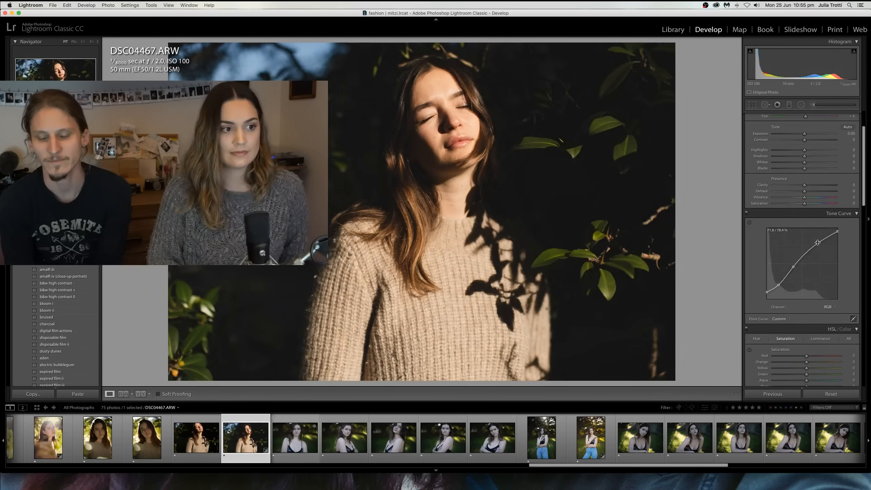
{"action": "key", "text": "backslash"}
{"action": "key", "text": "backslash"}
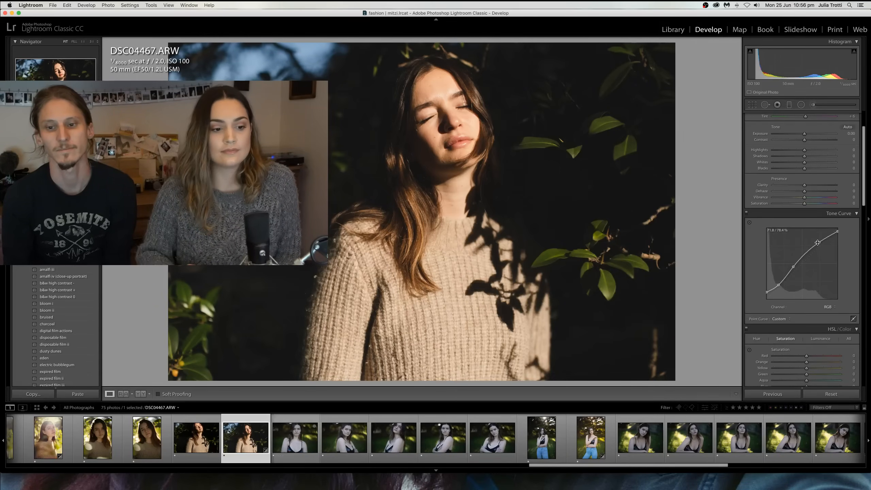
- Set exposure to +0.30, highlights to -24, shadows to +29 and blacks to -6, and refine the tone curve's shadow and midtone points
{"action": "scroll", "coordinate": [802, 269], "scroll_direction": "up", "scroll_amount": 1}
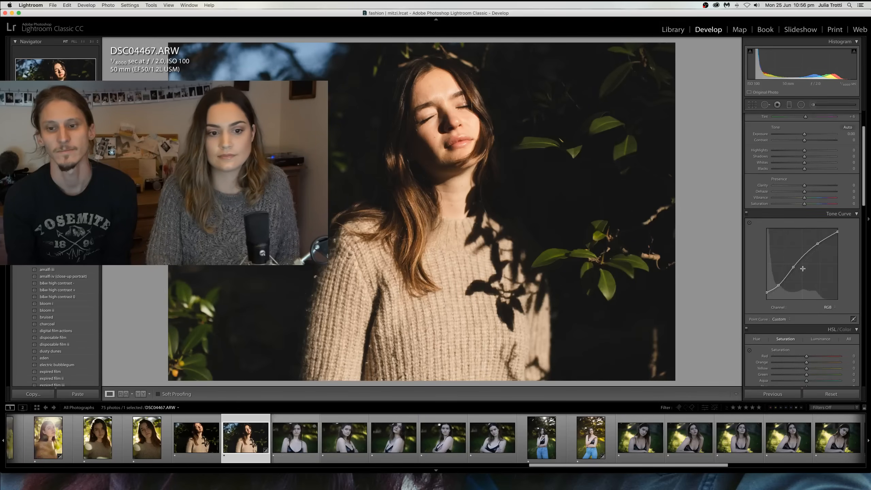
{"action": "scroll", "coordinate": [802, 269], "scroll_direction": "up", "scroll_amount": 1}
{"action": "left_click_drag", "start_coordinate": [803, 174], "coordinate": [801, 211]}
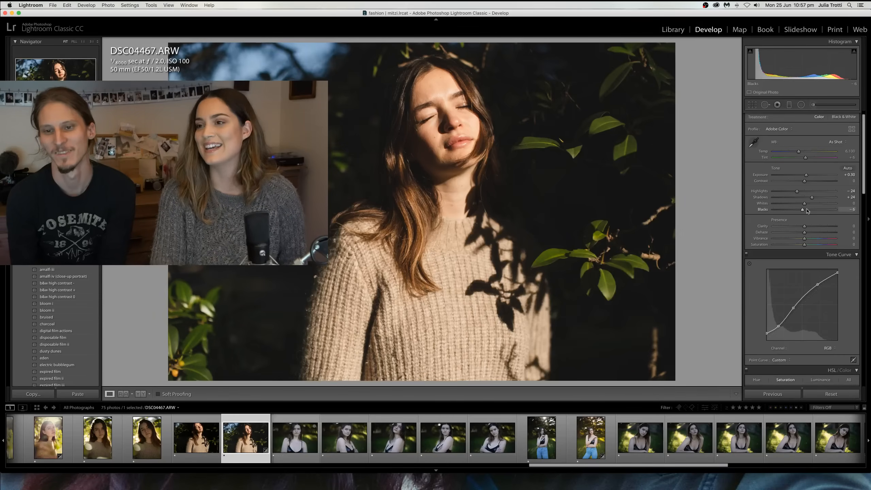
{"action": "left_click_drag", "start_coordinate": [812, 198], "coordinate": [814, 199]}
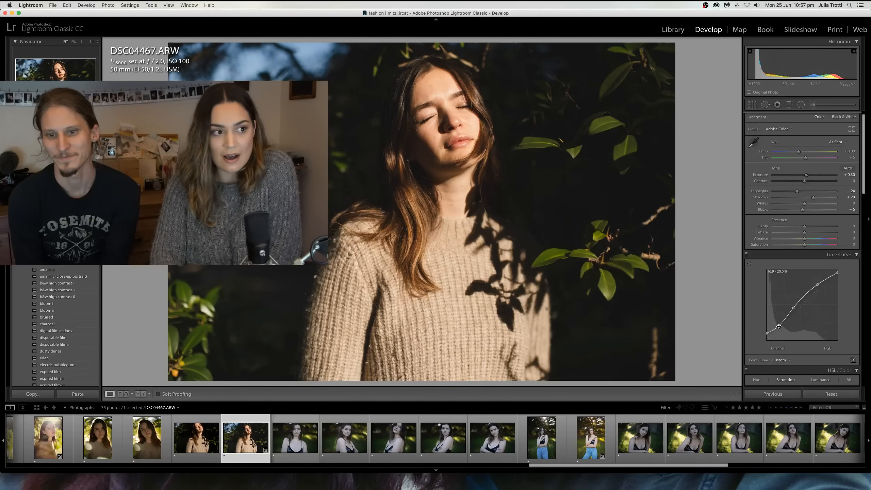
{"action": "left_click_drag", "start_coordinate": [780, 329], "coordinate": [792, 311]}
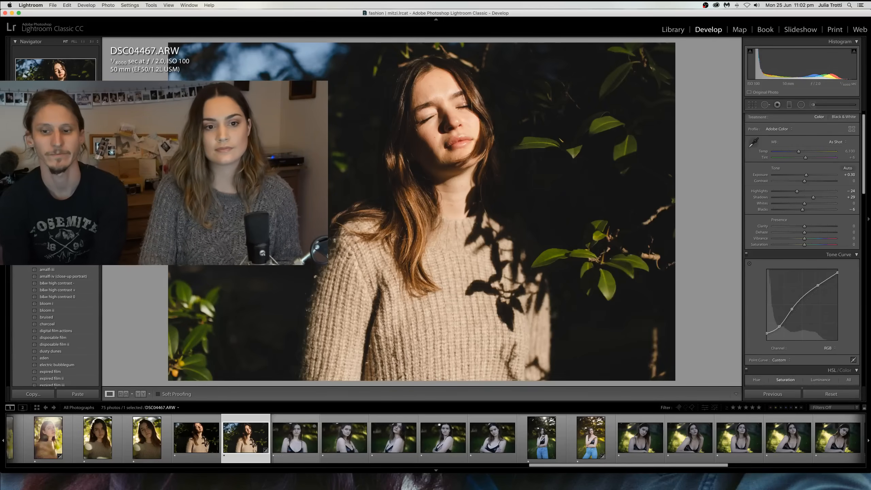
- Set split toning to highlights hue 50, saturation 8 and shadows hue 187, saturation 18, and sharpening to amount 86, radius 1.4
{"action": "scroll", "coordinate": [776, 281], "scroll_direction": "down", "scroll_amount": 10}
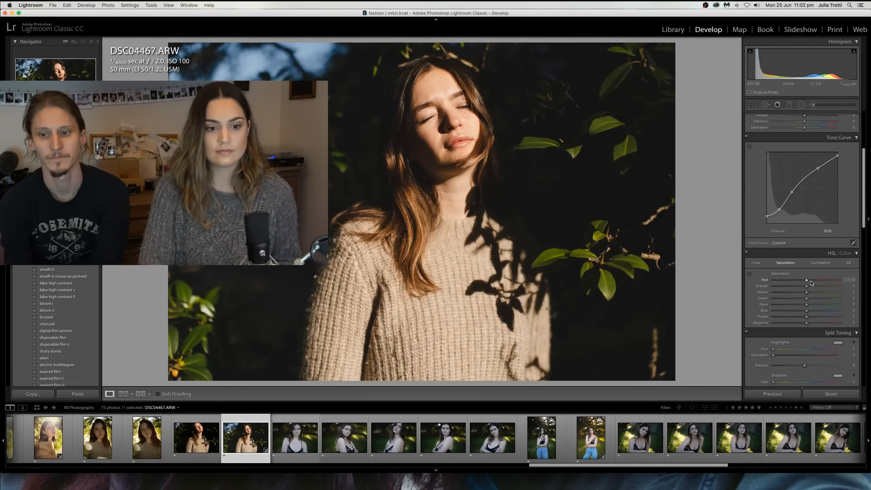
{"action": "mouse_move", "coordinate": [776, 282]}
{"action": "left_mouse_down"}
{"action": "mouse_move", "coordinate": [785, 276]}
{"action": "mouse_move", "coordinate": [777, 281]}
{"action": "left_mouse_up"}
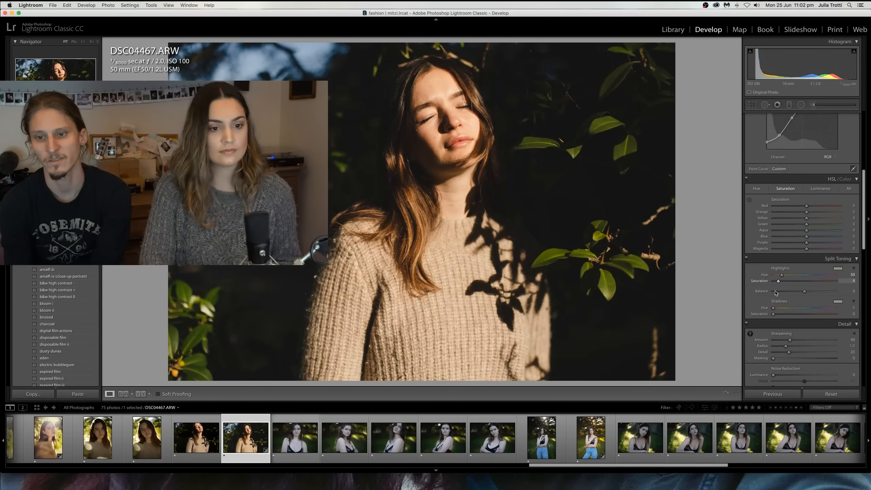
{"action": "left_click_drag", "start_coordinate": [773, 314], "coordinate": [795, 311]}
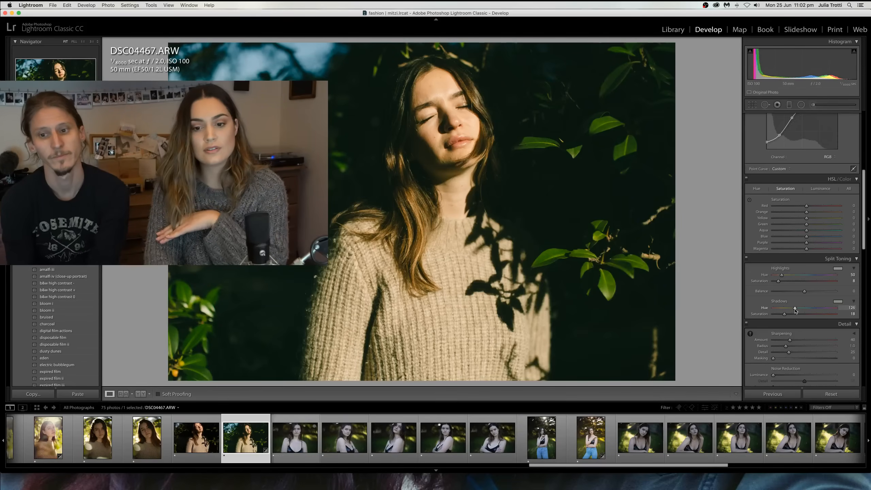
{"action": "left_click_drag", "start_coordinate": [795, 311], "coordinate": [793, 311]}
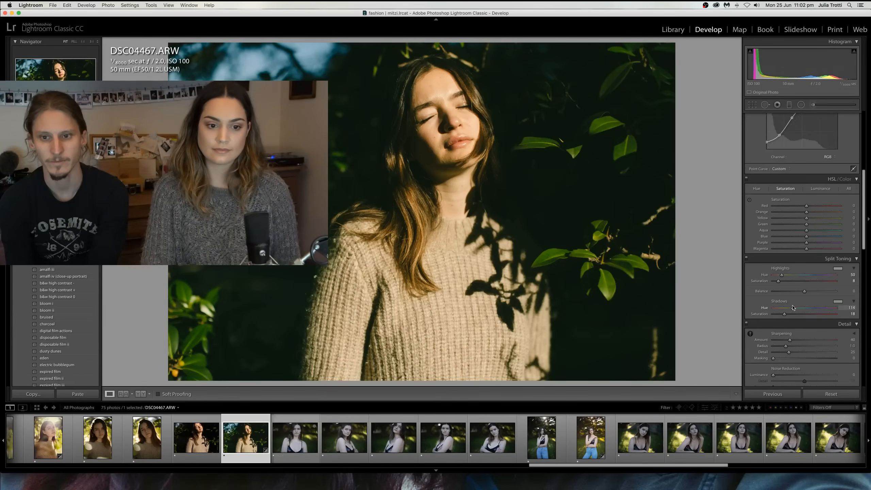
{"action": "left_click_drag", "start_coordinate": [793, 309], "coordinate": [806, 309]}
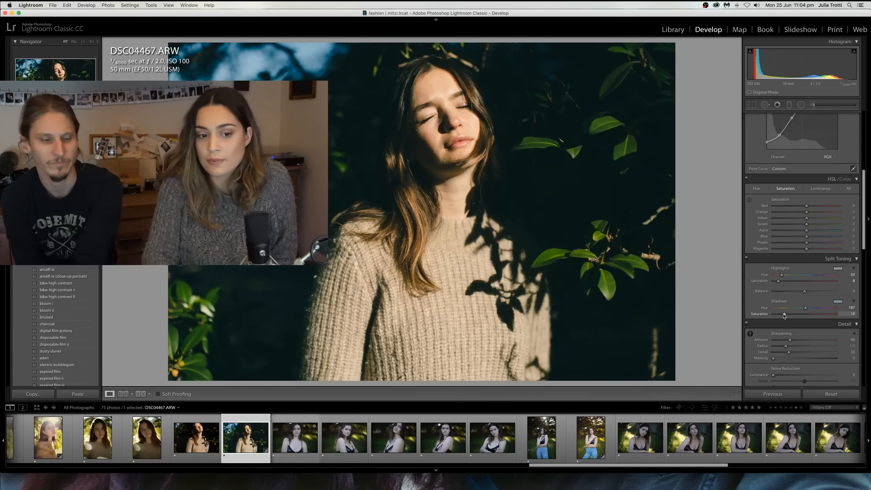
{"action": "mouse_move", "coordinate": [789, 340]}
{"action": "left_mouse_down"}
{"action": "mouse_move", "coordinate": [808, 339]}
{"action": "mouse_move", "coordinate": [795, 346]}
{"action": "left_mouse_up"}
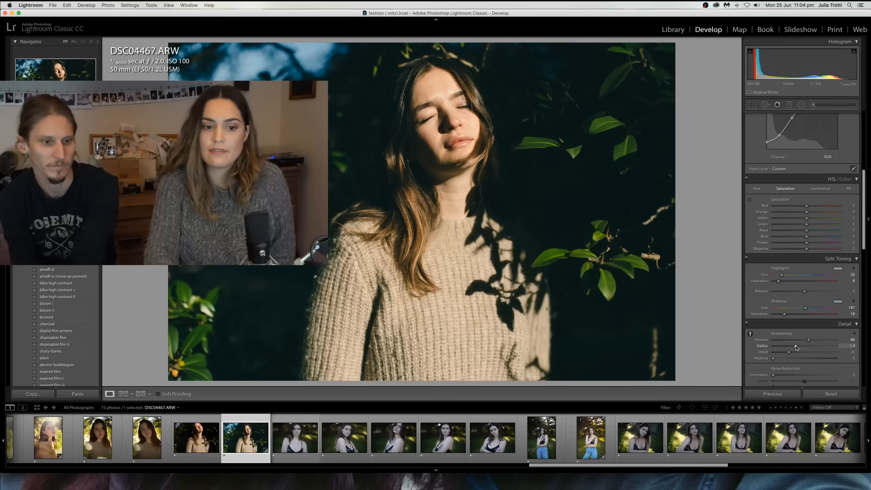
- Reduce the split toning saturation of the shadows to 8
{"action": "left_click_drag", "start_coordinate": [783, 315], "coordinate": [779, 317]}
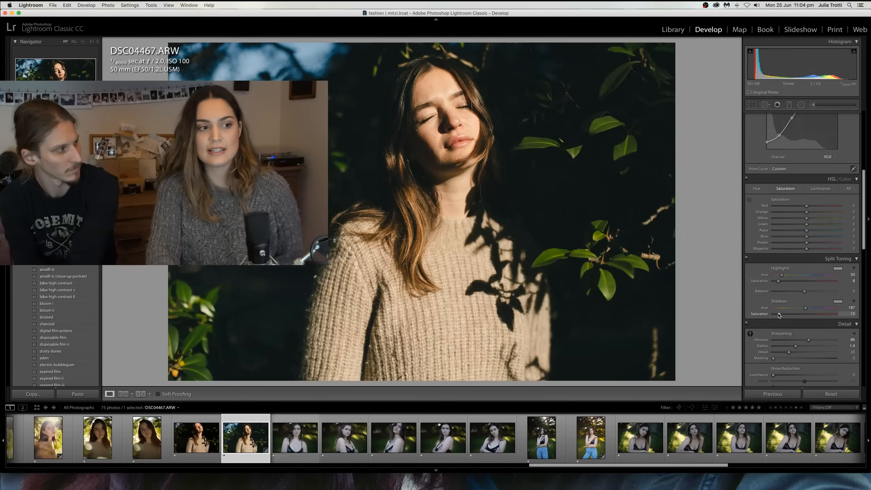
{"action": "left_click_drag", "start_coordinate": [778, 315], "coordinate": [777, 315]}
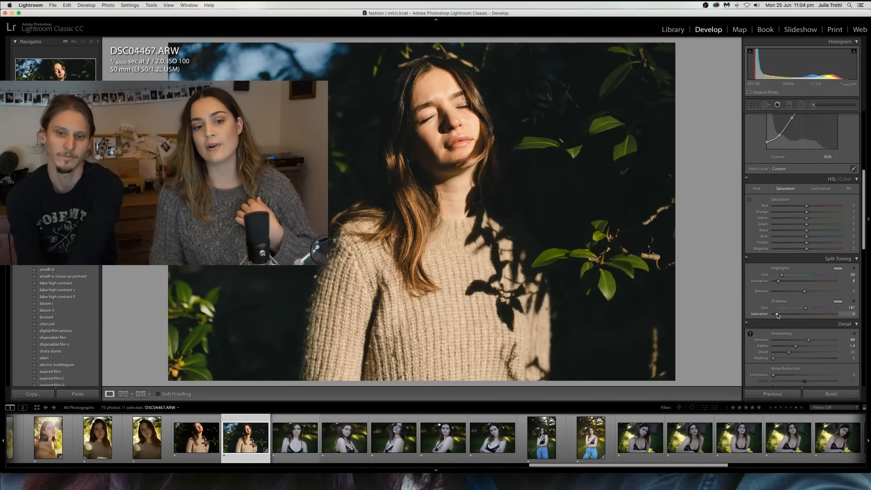
{"action": "mouse_move", "coordinate": [777, 315]}
{"action": "left_mouse_down"}
{"action": "mouse_move", "coordinate": [790, 315]}
{"action": "mouse_move", "coordinate": [776, 318]}
{"action": "left_mouse_up"}
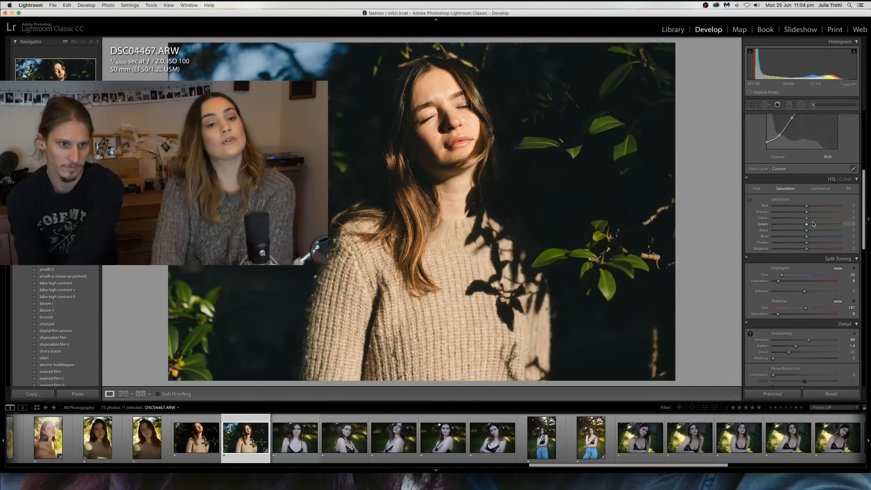
- Set the overall saturation to -9, the orange saturation to -7 and the orange luminance to +3
{"action": "scroll", "coordinate": [819, 229], "scroll_direction": "up", "scroll_amount": 10}
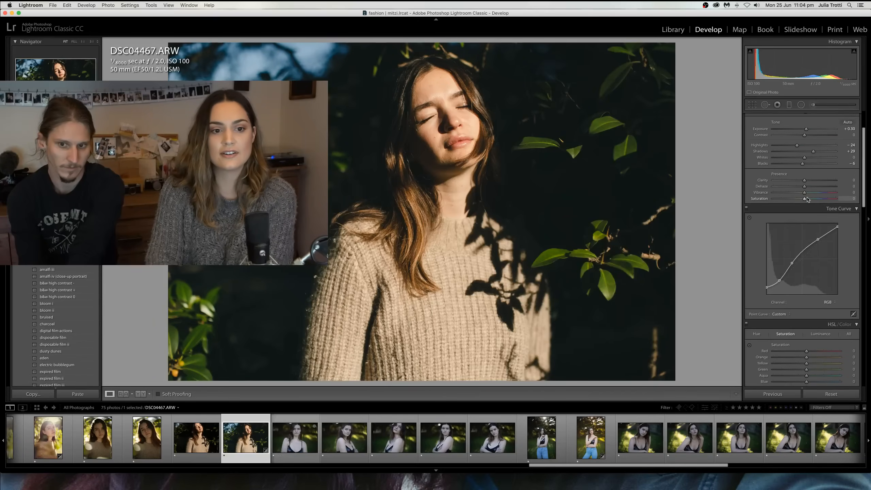
{"action": "mouse_move", "coordinate": [804, 199]}
{"action": "left_mouse_down"}
{"action": "mouse_move", "coordinate": [812, 200]}
{"action": "mouse_move", "coordinate": [802, 202]}
{"action": "left_mouse_up"}
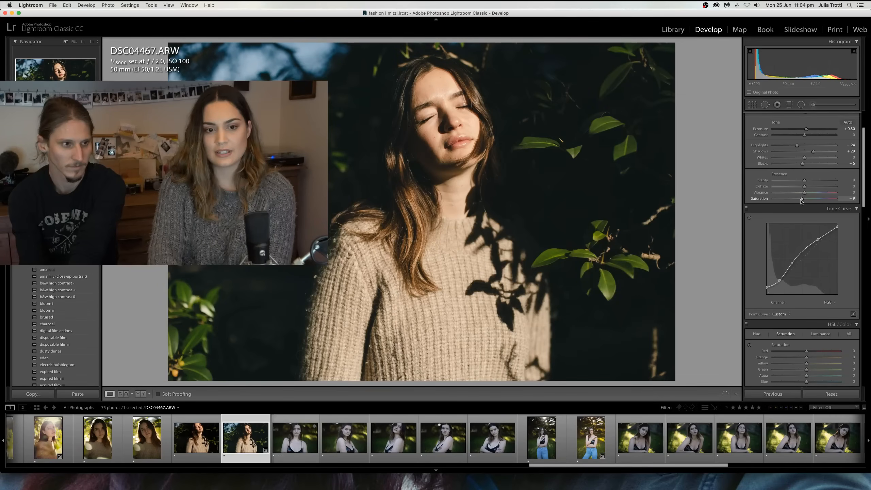
{"action": "scroll", "coordinate": [801, 201], "scroll_direction": "down", "scroll_amount": 3}
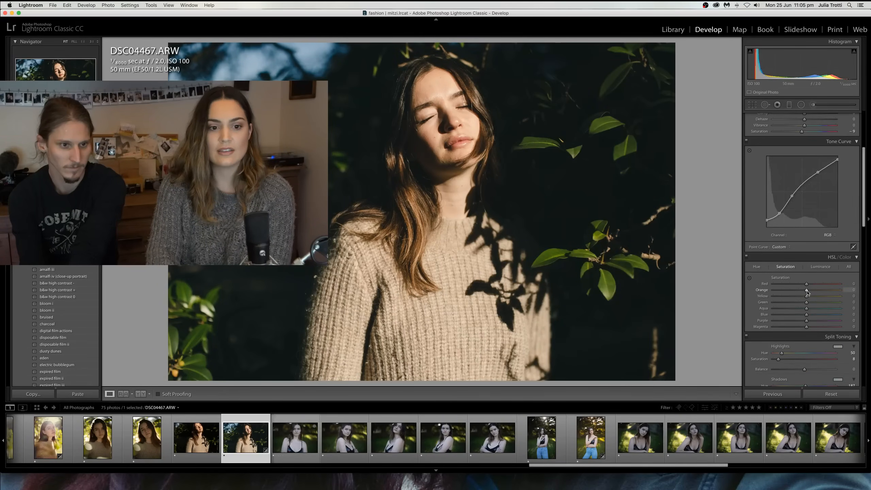
{"action": "left_click_drag", "start_coordinate": [806, 290], "coordinate": [805, 290]}
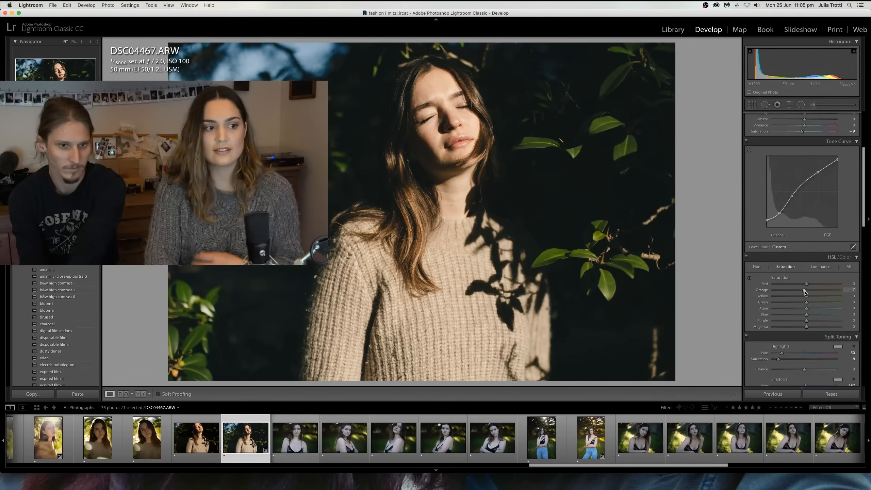
{"action": "left_click", "coordinate": [821, 267]}
{"action": "left_click_drag", "start_coordinate": [806, 290], "coordinate": [807, 290]}
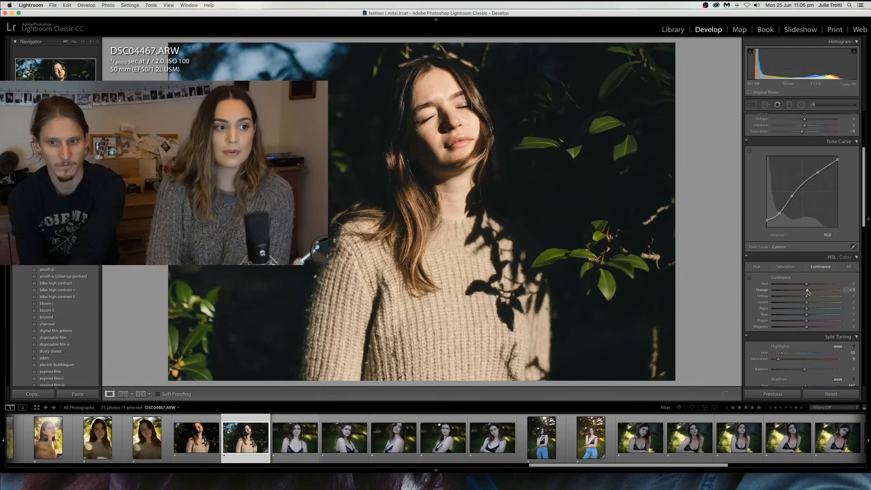
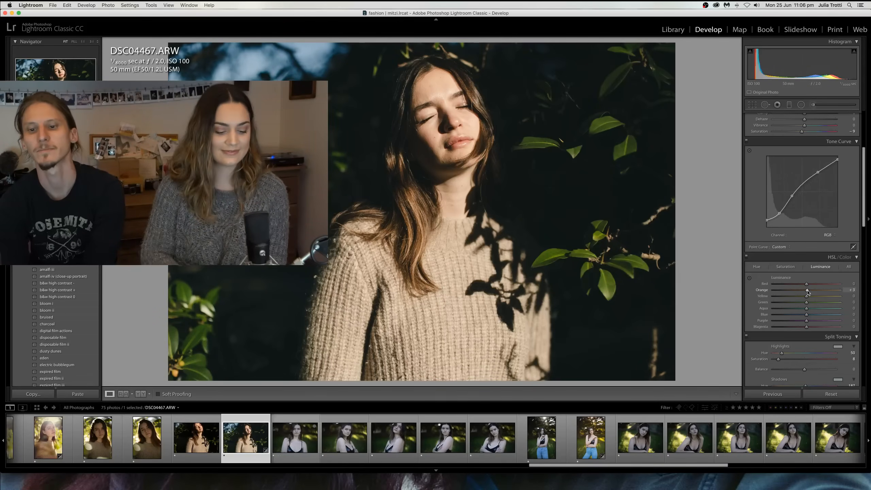
- Calibrate the colours with shadow tint +44, red saturation -6, green saturation +13, blue hue -5 and blue saturation +9
{"action": "scroll", "coordinate": [808, 291], "scroll_direction": "down", "scroll_amount": 10}
{"action": "scroll", "coordinate": [808, 292], "scroll_direction": "down", "scroll_amount": 15}
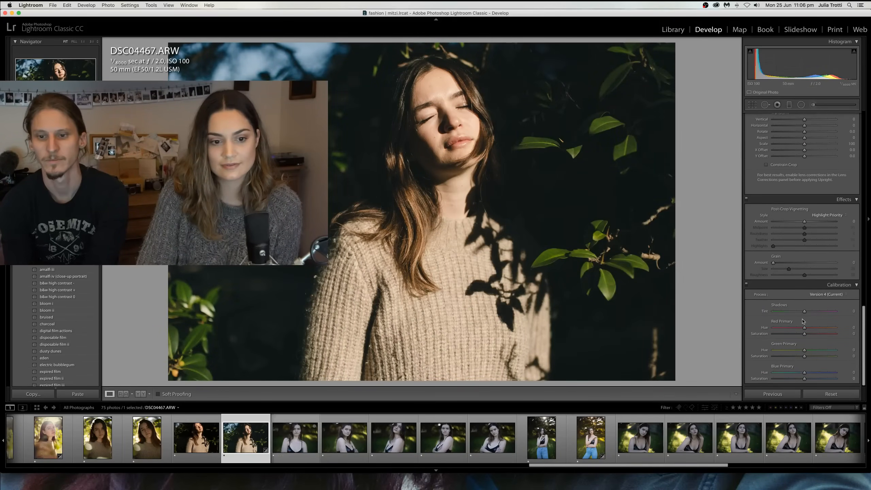
{"action": "left_click_drag", "start_coordinate": [803, 311], "coordinate": [817, 313]}
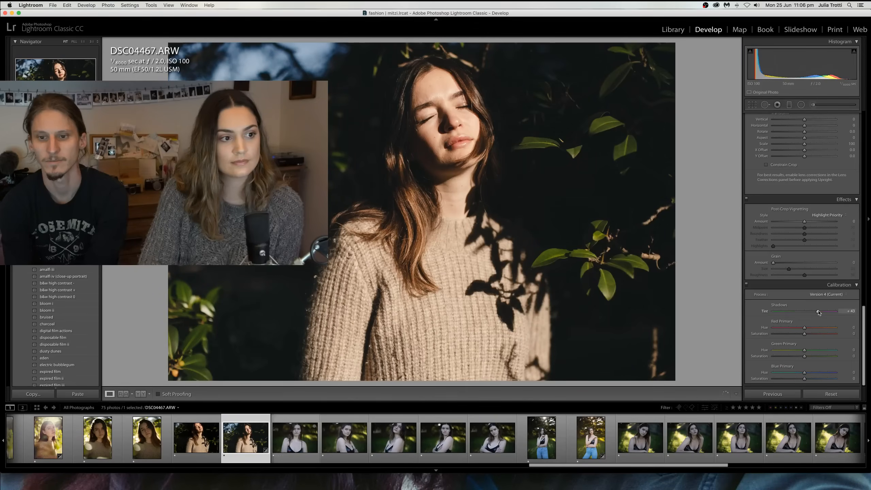
{"action": "left_click_drag", "start_coordinate": [804, 333], "coordinate": [806, 333]}
{"action": "left_click", "coordinate": [800, 334]}
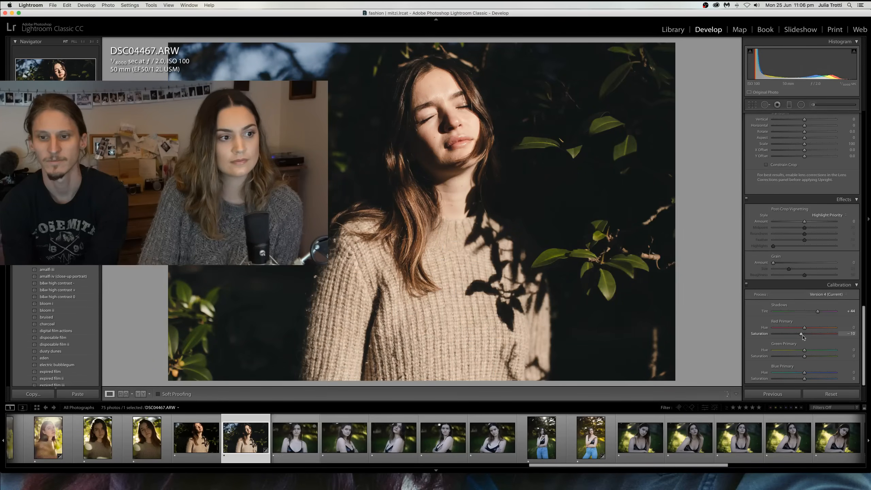
{"action": "left_click", "coordinate": [802, 334]}
{"action": "left_click_drag", "start_coordinate": [804, 356], "coordinate": [802, 375]}
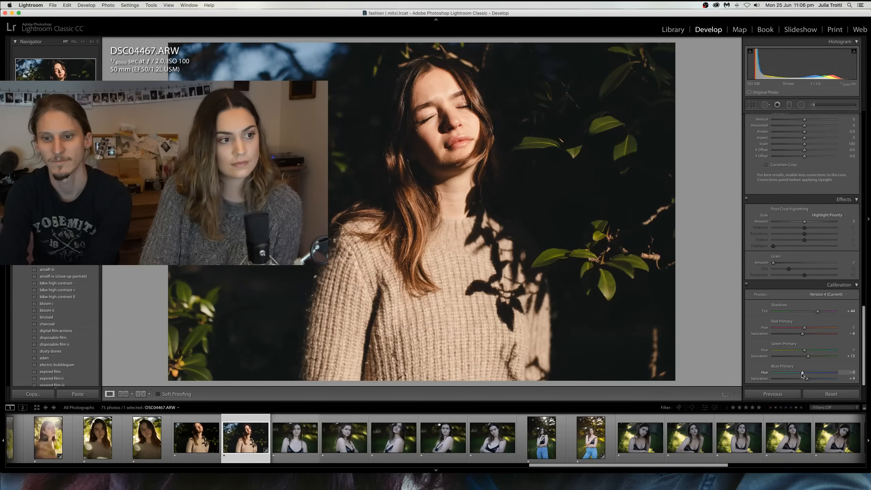
- Reduce the calibration shadow tint to +28 and set the vibrance to +7
{"action": "scroll", "coordinate": [802, 210], "scroll_direction": "up", "scroll_amount": 15}
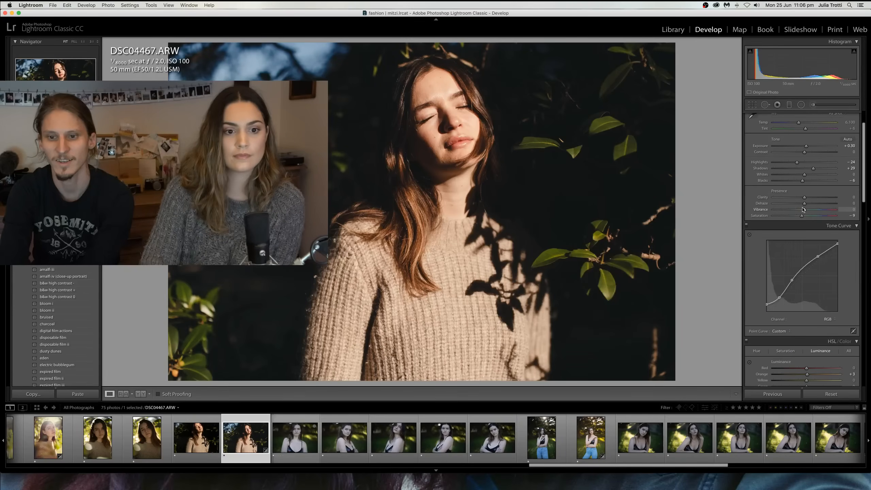
{"action": "scroll", "coordinate": [803, 209], "scroll_direction": "up", "scroll_amount": 3}
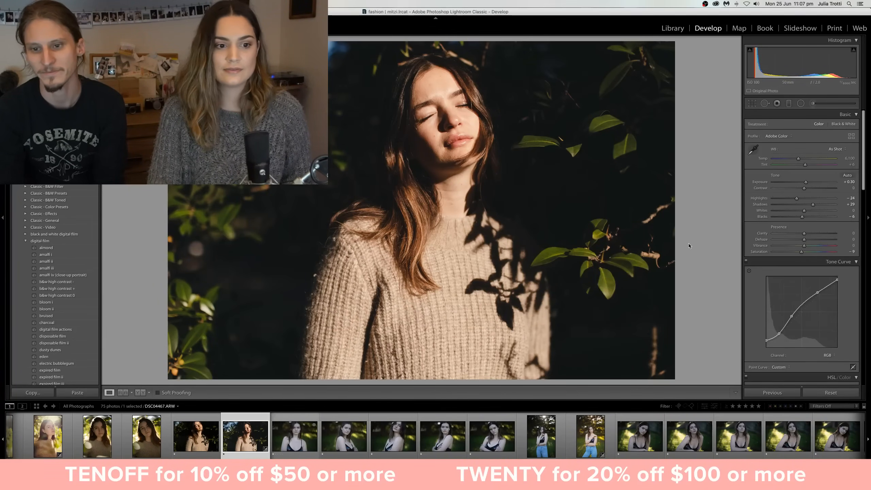
{"action": "scroll", "coordinate": [808, 240], "scroll_direction": "down", "scroll_amount": 15}
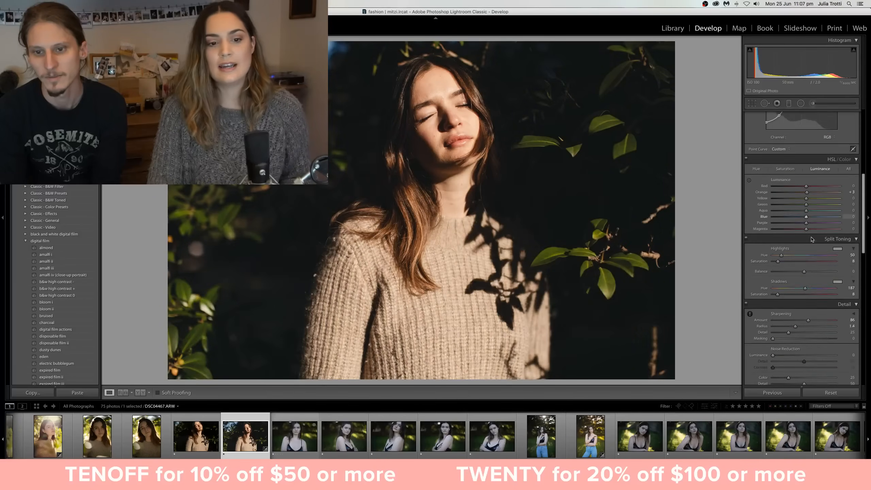
{"action": "scroll", "coordinate": [812, 239], "scroll_direction": "down", "scroll_amount": 1}
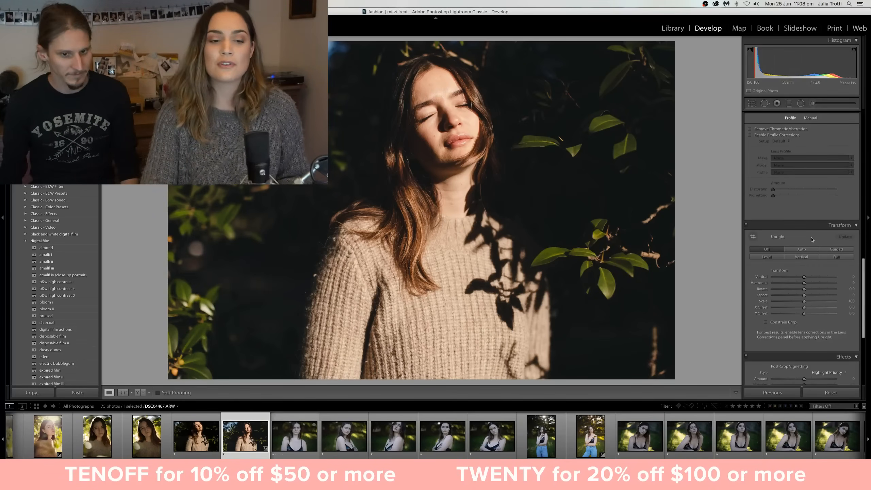
{"action": "scroll", "coordinate": [823, 298], "scroll_direction": "down", "scroll_amount": 10}
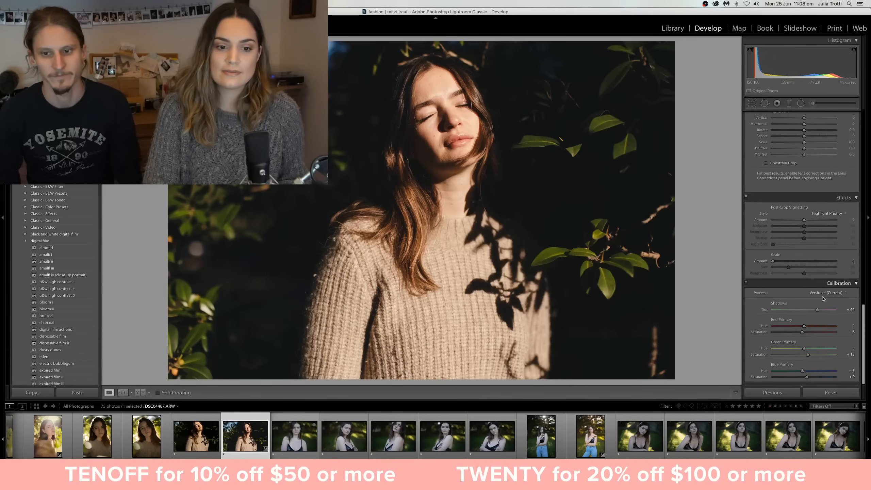
{"action": "left_click_drag", "start_coordinate": [817, 310], "coordinate": [813, 311]}
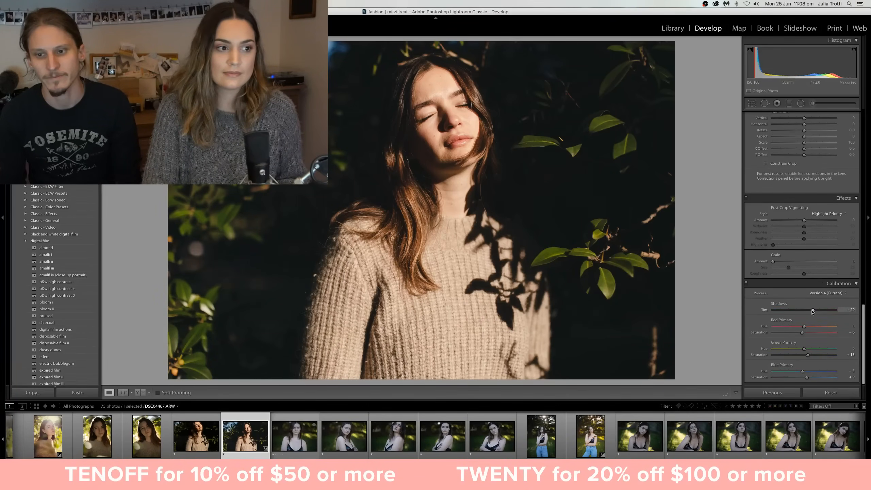
{"action": "scroll", "coordinate": [815, 274], "scroll_direction": "up", "scroll_amount": 15}
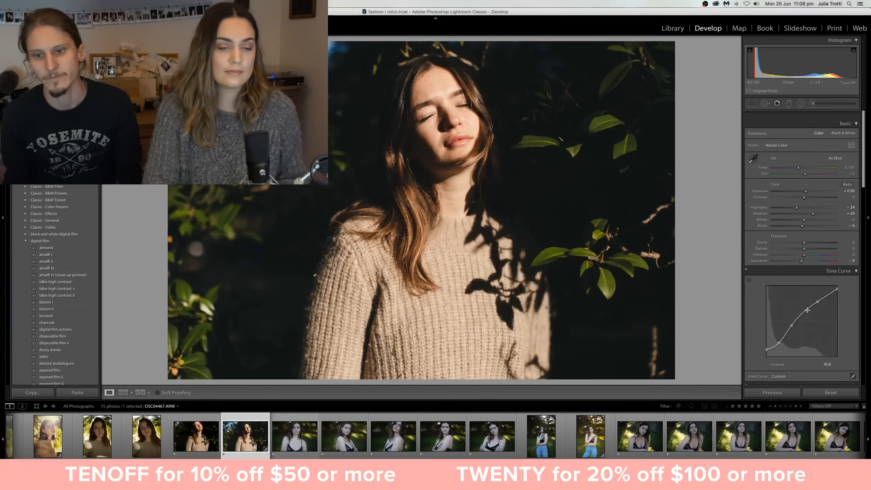
{"action": "left_click_drag", "start_coordinate": [804, 245], "coordinate": [806, 246]}
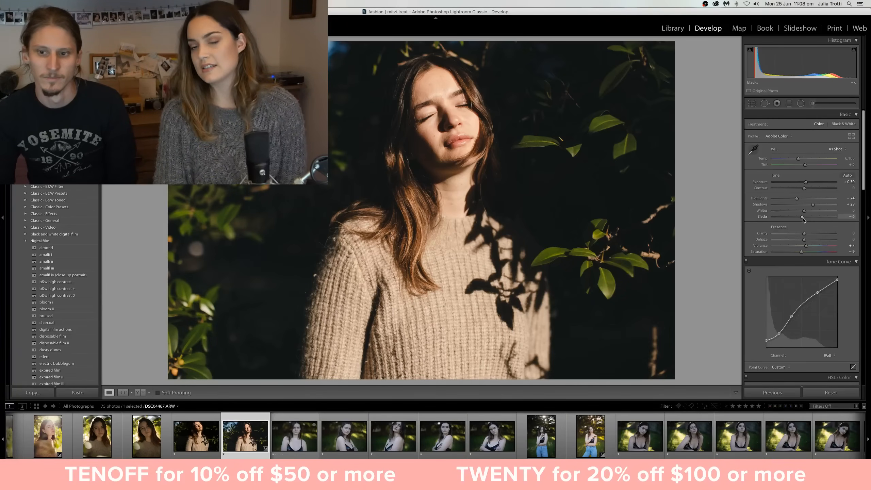
- Set blacks to +7 and shadows to +65, and compare the portrait before and after the edits
{"action": "left_click_drag", "start_coordinate": [802, 219], "coordinate": [823, 206]}
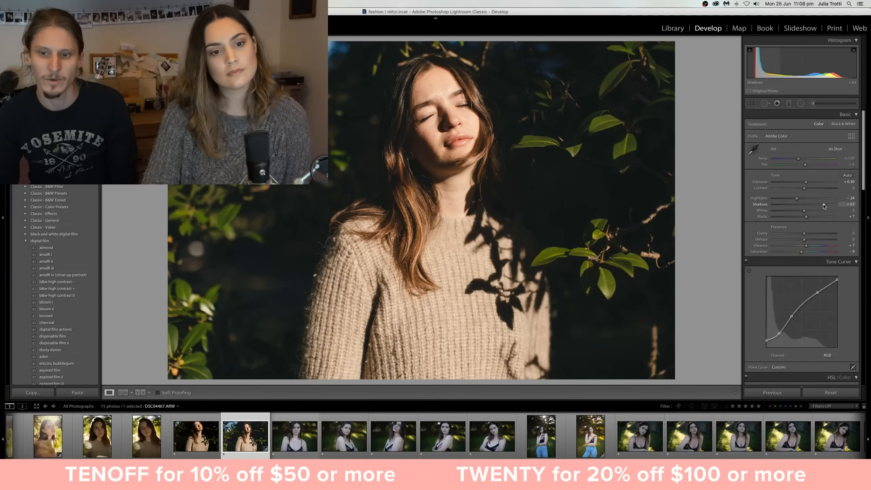
{"action": "left_click_drag", "start_coordinate": [824, 205], "coordinate": [824, 206]}
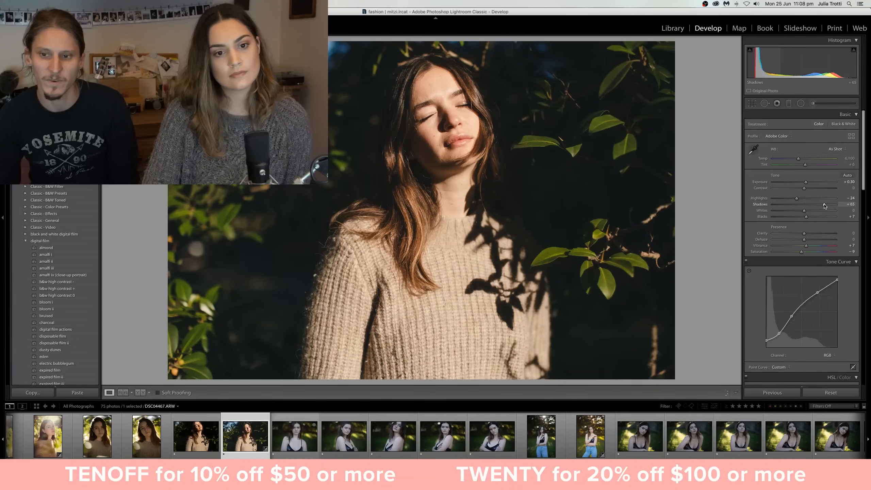
{"action": "key", "text": "backslash"}
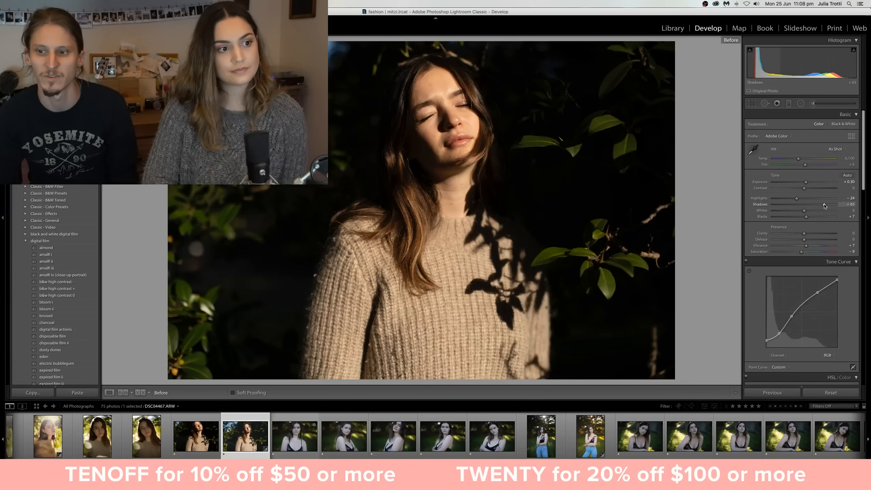
{"action": "key", "text": "backslash"}
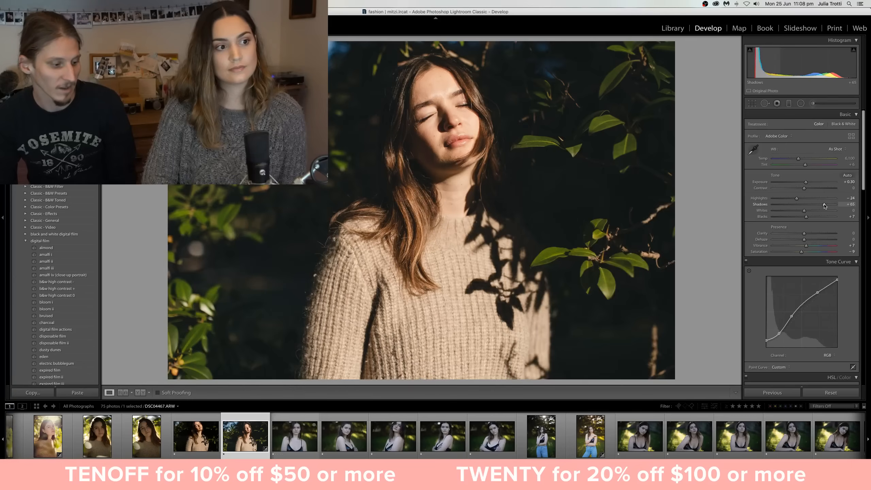
{"action": "key", "text": "backslash"}
{"action": "key", "text": "backslash"}
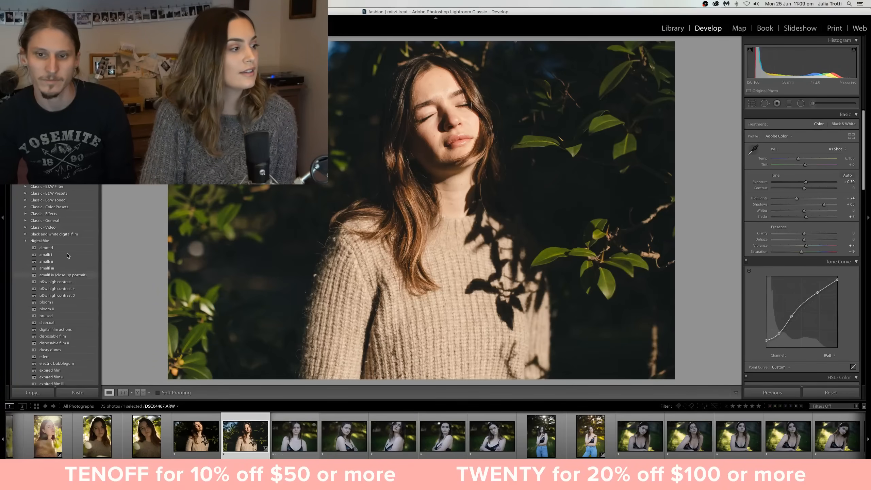
- Look through the develop presets from the digital film group to The Wedding Collection, previewing them on the sweater portrait
{"action": "scroll", "coordinate": [45, 229], "scroll_direction": "down", "scroll_amount": 2}
{"action": "scroll", "coordinate": [45, 229], "scroll_direction": "down", "scroll_amount": 12}
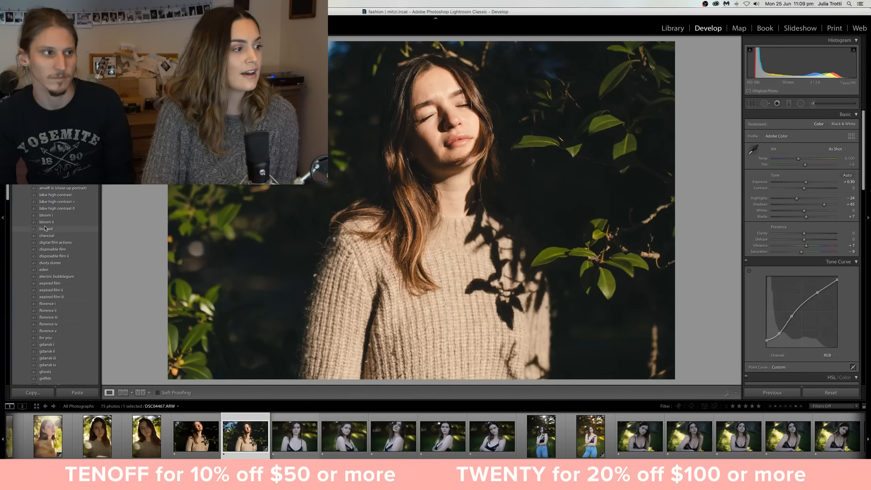
{"action": "scroll", "coordinate": [45, 229], "scroll_direction": "down", "scroll_amount": 5}
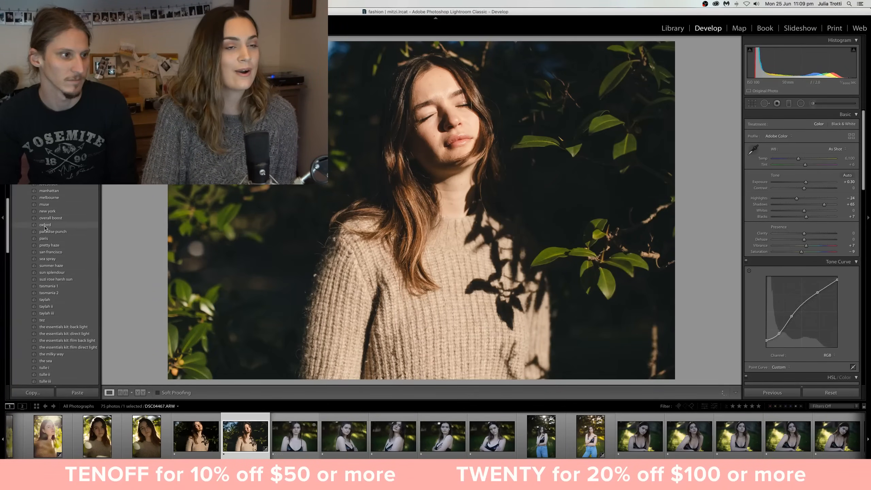
{"action": "mouse_move", "coordinate": [44, 228]}
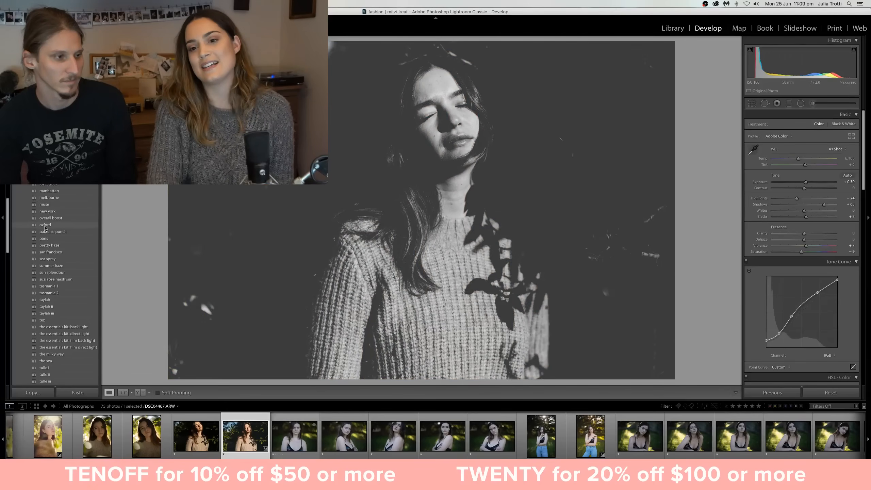
{"action": "scroll", "coordinate": [25, 254], "scroll_direction": "down", "scroll_amount": 7}
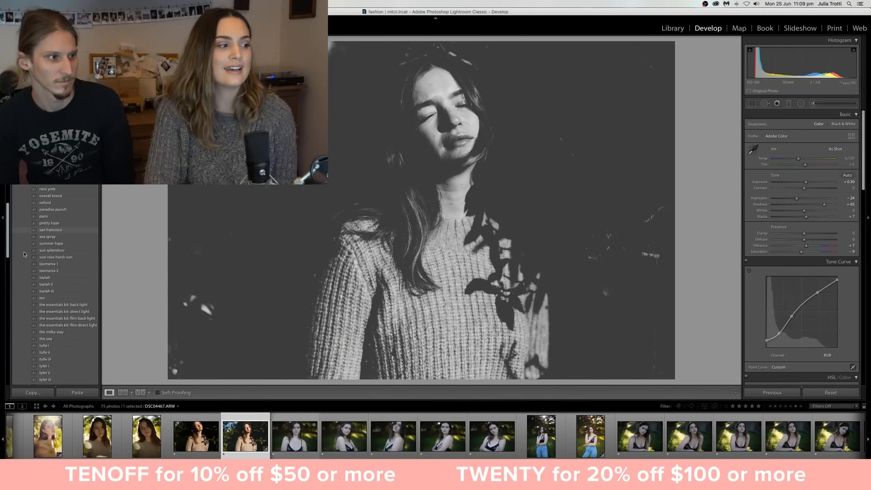
{"action": "scroll", "coordinate": [25, 254], "scroll_direction": "down", "scroll_amount": 10}
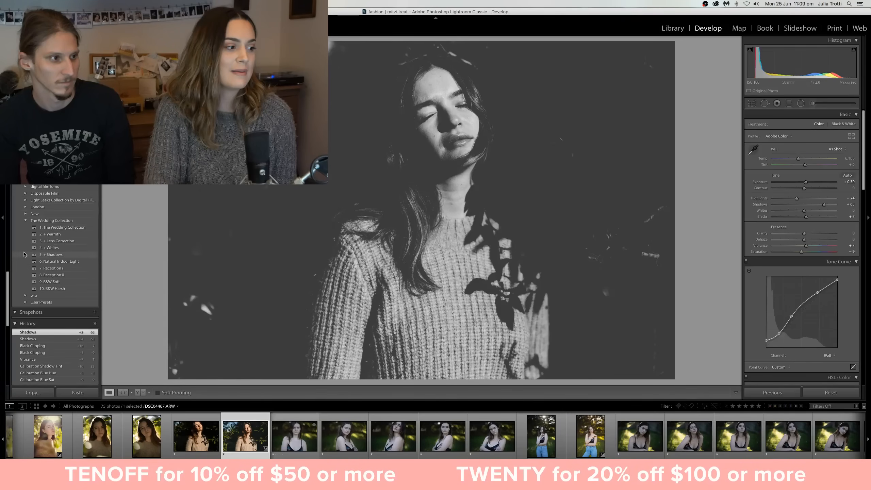
{"action": "scroll", "coordinate": [61, 282], "scroll_direction": "up", "scroll_amount": 2}
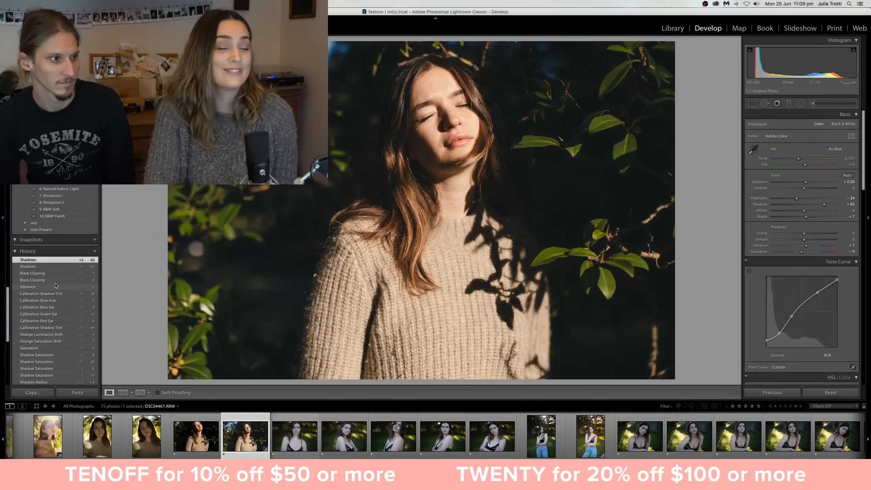
{"action": "scroll", "coordinate": [56, 285], "scroll_direction": "up", "scroll_amount": 4}
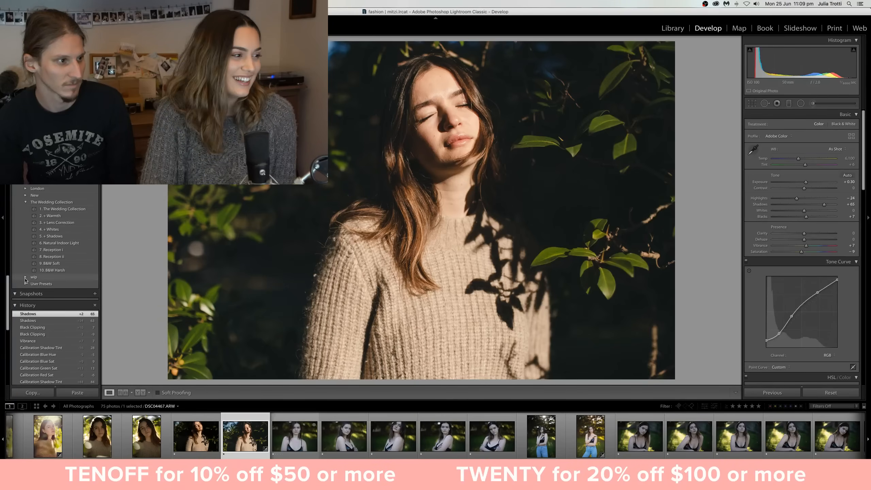
- Expand the wip and User Presets groups and look through the saved user presets
{"action": "left_click", "coordinate": [43, 277]}
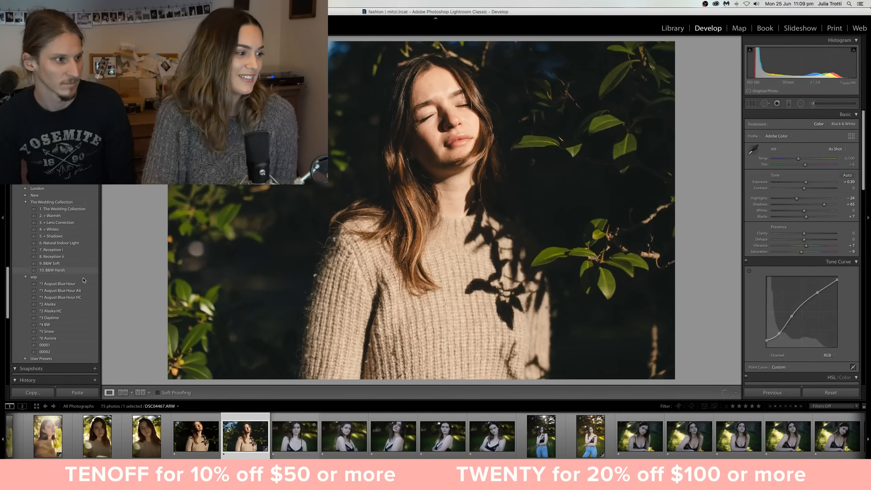
{"action": "scroll", "coordinate": [69, 284], "scroll_direction": "down", "scroll_amount": 5}
{"action": "left_click", "coordinate": [26, 203]}
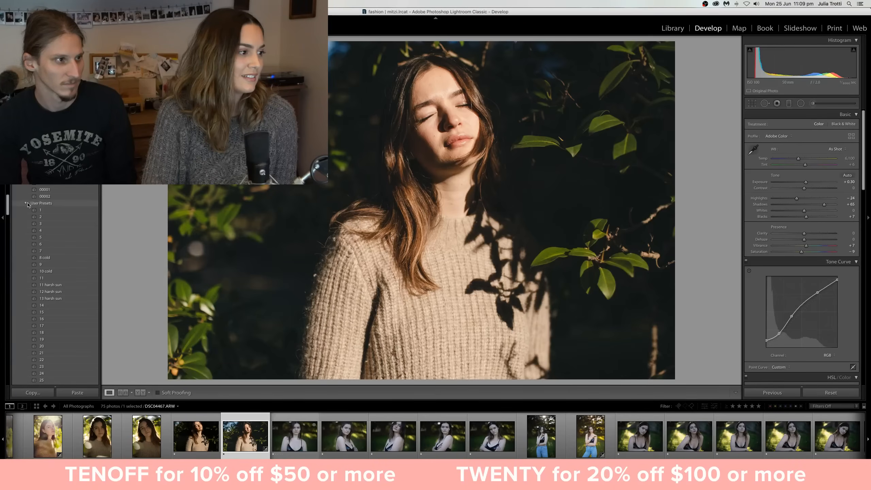
{"action": "scroll", "coordinate": [69, 275], "scroll_direction": "down", "scroll_amount": 10}
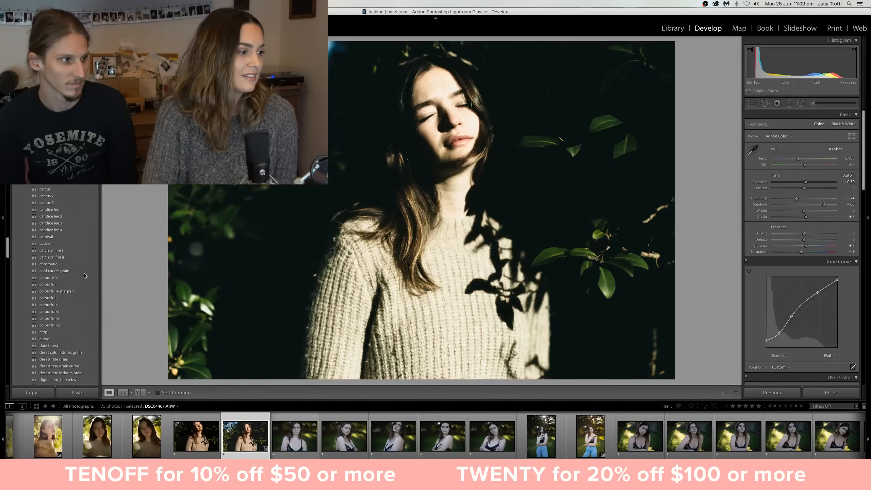
{"action": "scroll", "coordinate": [79, 276], "scroll_direction": "down", "scroll_amount": 2}
{"action": "scroll", "coordinate": [76, 277], "scroll_direction": "down", "scroll_amount": 1}
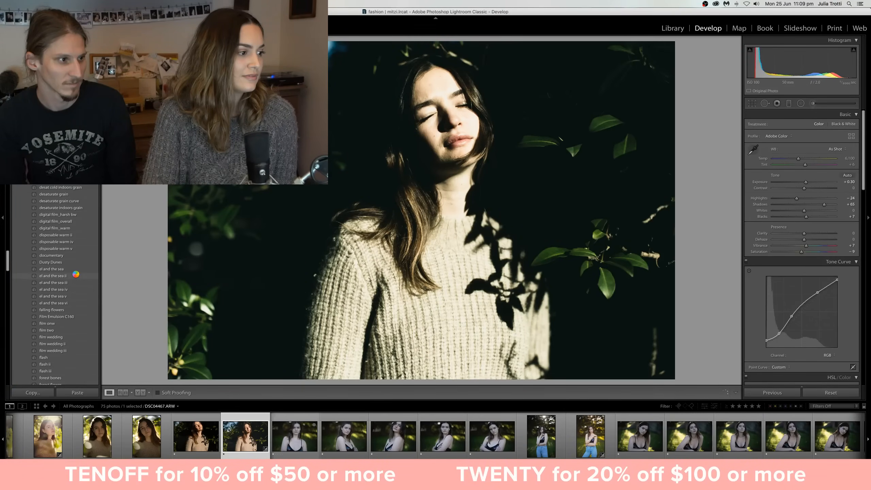
{"action": "scroll", "coordinate": [76, 275], "scroll_direction": "down", "scroll_amount": 6}
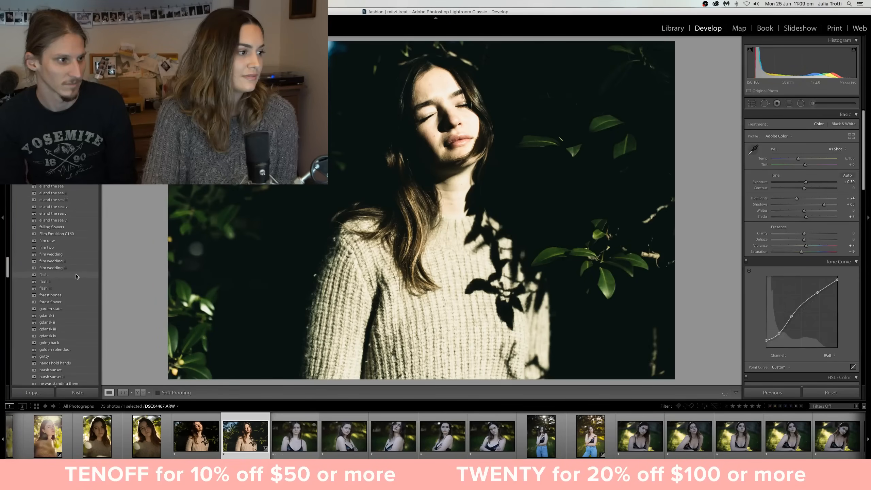
{"action": "scroll", "coordinate": [76, 276], "scroll_direction": "up", "scroll_amount": 3}
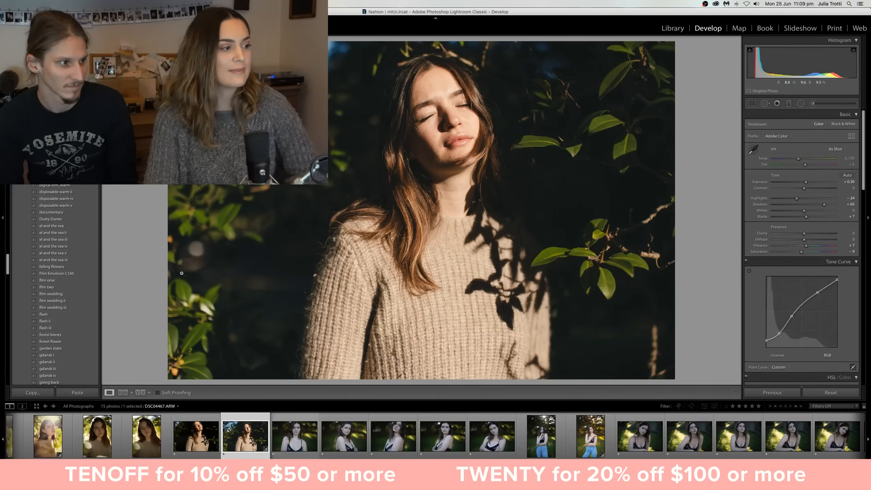
{"action": "scroll", "coordinate": [91, 263], "scroll_direction": "up", "scroll_amount": 1}
{"action": "scroll", "coordinate": [90, 263], "scroll_direction": "up", "scroll_amount": 5}
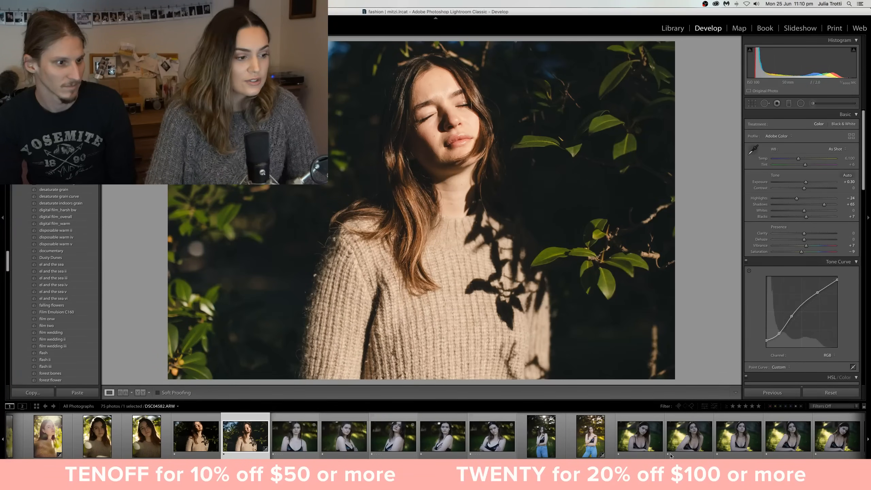
- Open the unedited photo DSC04241 of the model in a grey sweater and apply the dark forest preset
{"action": "scroll", "coordinate": [484, 440], "scroll_direction": "right", "scroll_amount": 10}
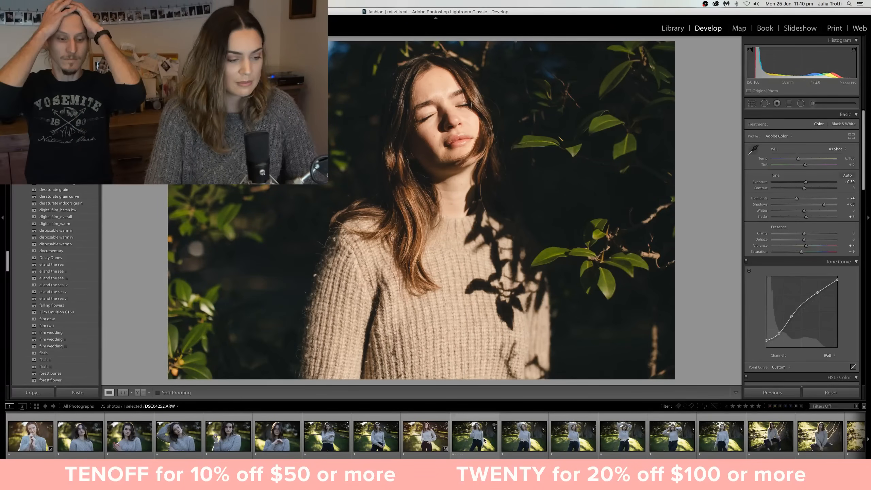
{"action": "left_click", "coordinate": [376, 436]}
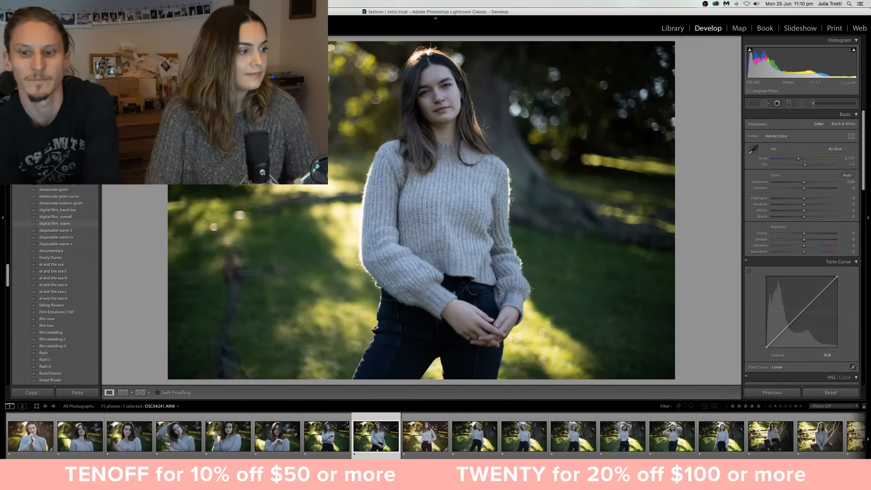
{"action": "left_click", "coordinate": [83, 188]}
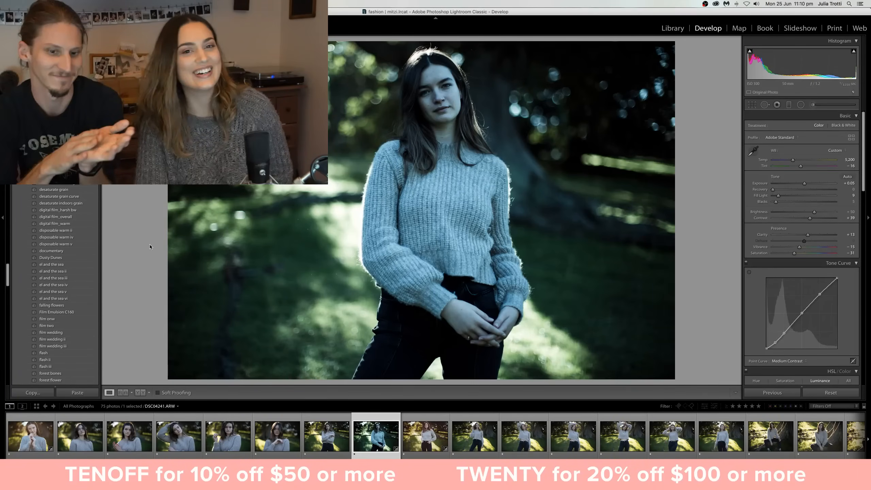
- Apply the carnival user preset to the photo
{"action": "scroll", "coordinate": [89, 250], "scroll_direction": "up", "scroll_amount": 3}
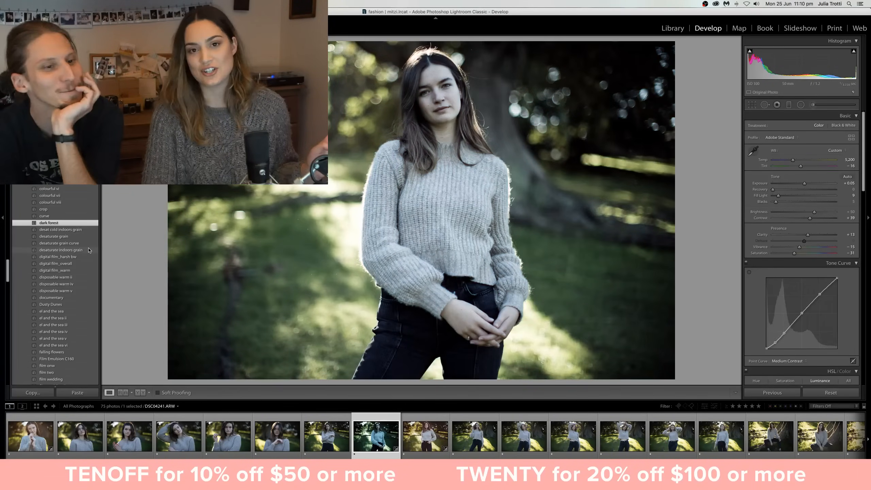
{"action": "scroll", "coordinate": [61, 217], "scroll_direction": "up", "scroll_amount": 6}
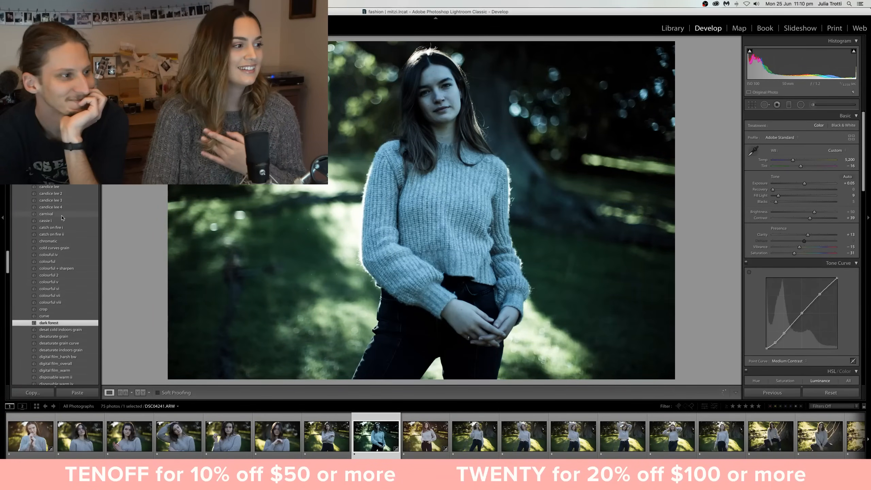
{"action": "left_click", "coordinate": [62, 216]}
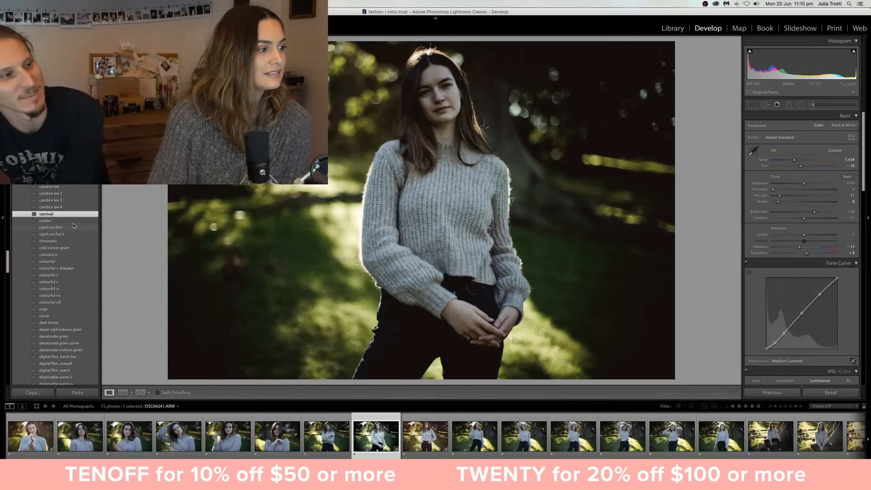
- Apply the broken tree preset and compare the photo before and after it
{"action": "scroll", "coordinate": [74, 226], "scroll_direction": "up", "scroll_amount": 1}
{"action": "scroll", "coordinate": [73, 226], "scroll_direction": "up", "scroll_amount": 5}
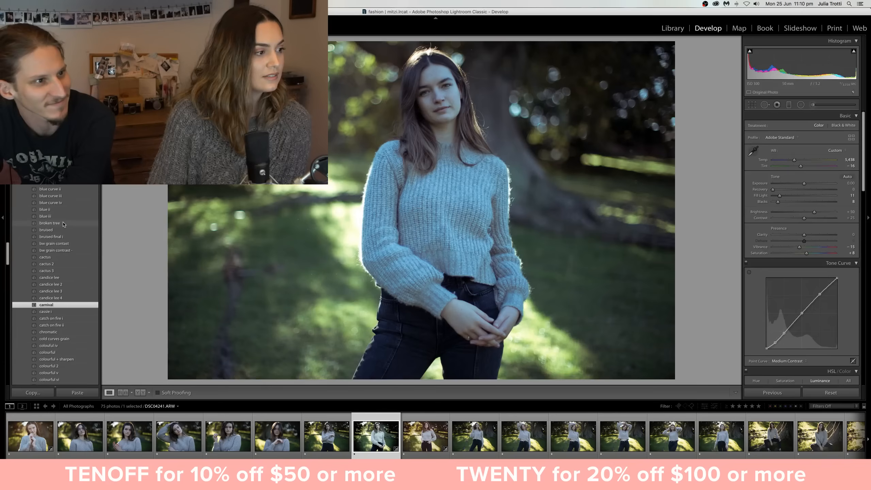
{"action": "left_click", "coordinate": [63, 223]}
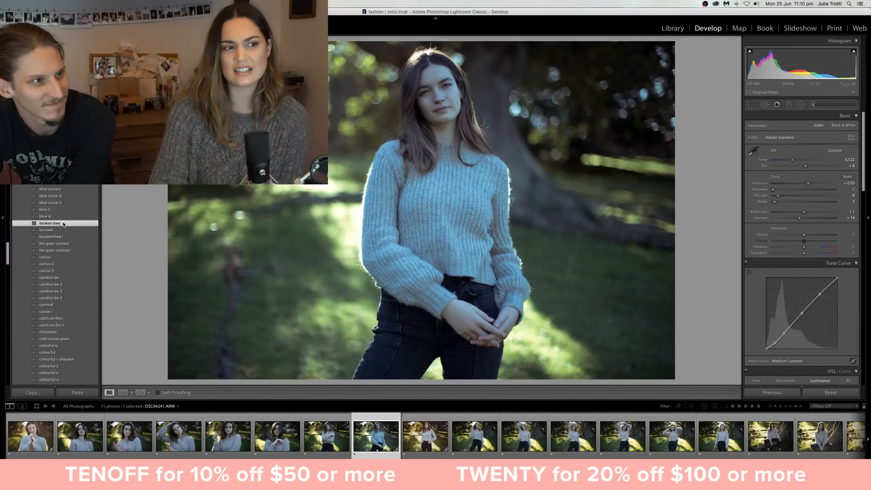
{"action": "key", "text": "backslash"}
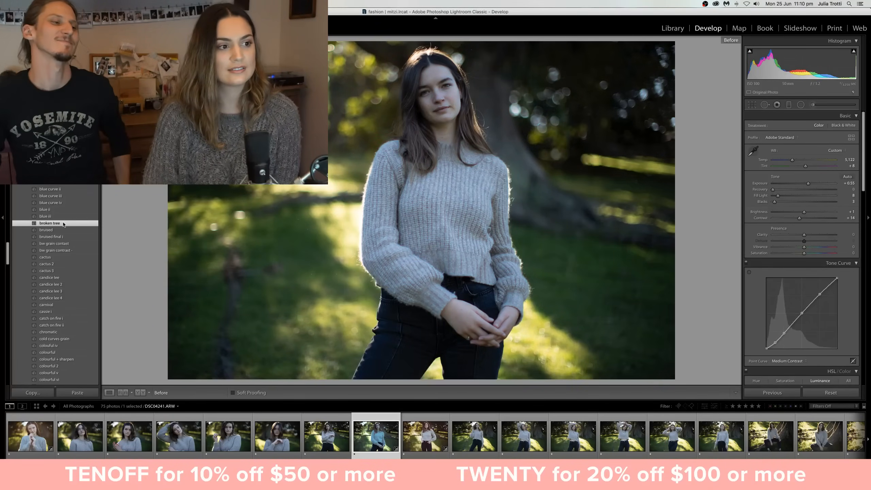
{"action": "key", "text": "backslash"}
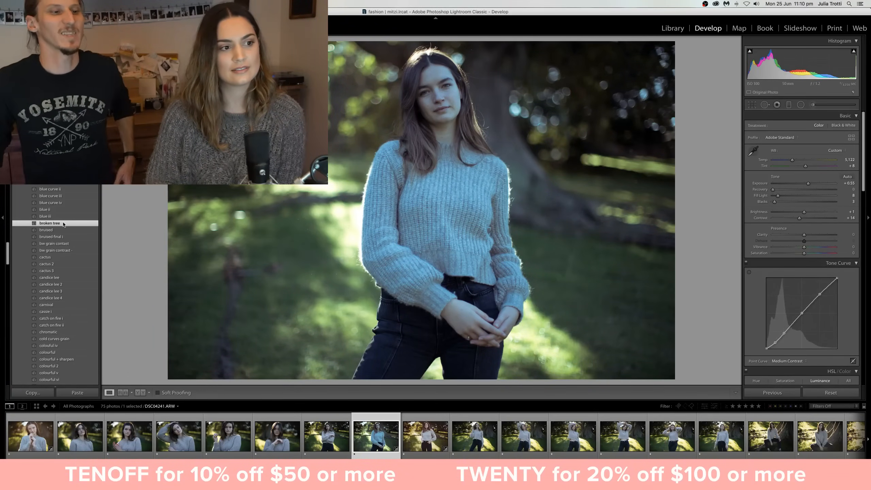
{"action": "key", "text": "backslash"}
{"action": "key", "text": "backslash"}
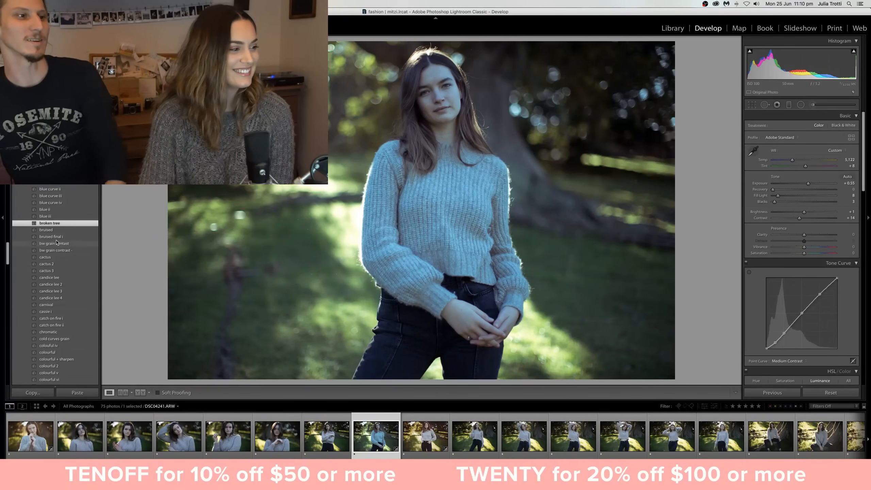
- Apply the contrasty teal-green user preset listed just before the b&w high contrast presets, and compare the photo before and after it
{"action": "scroll", "coordinate": [60, 243], "scroll_direction": "up", "scroll_amount": 3}
{"action": "scroll", "coordinate": [62, 240], "scroll_direction": "up", "scroll_amount": 2}
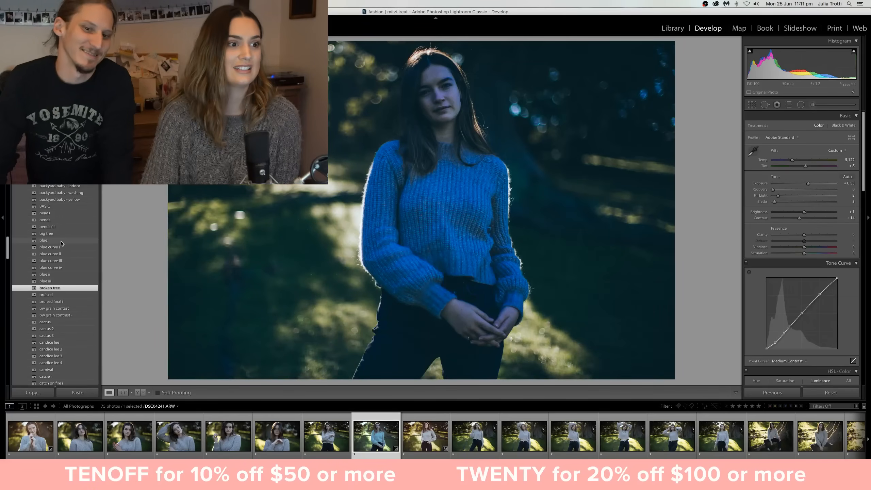
{"action": "scroll", "coordinate": [82, 242], "scroll_direction": "up", "scroll_amount": 2}
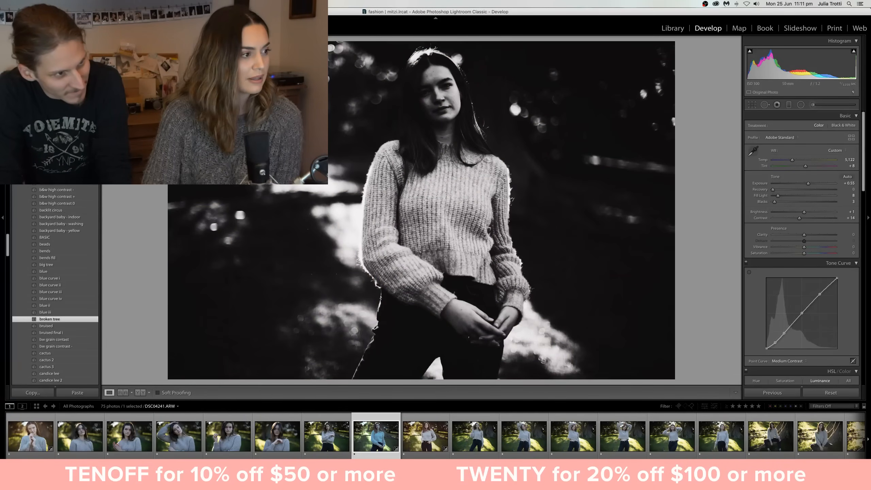
{"action": "left_click", "coordinate": [69, 162]}
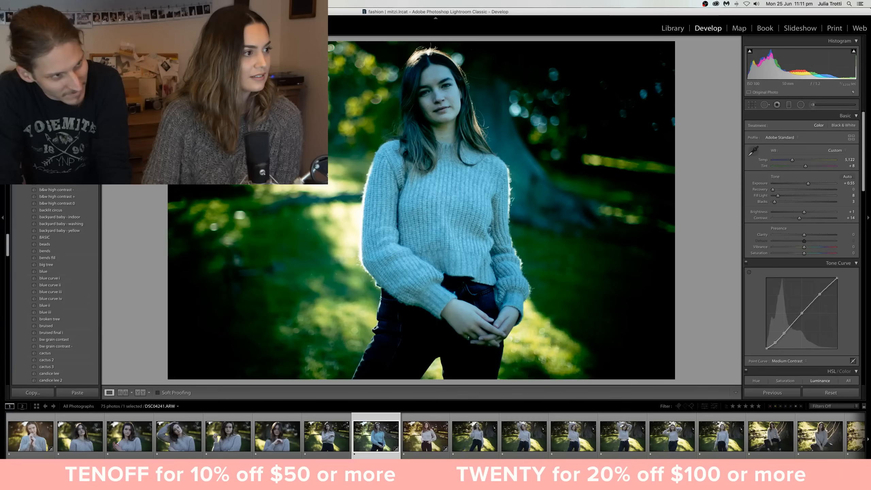
{"action": "key", "text": "backslash"}
{"action": "key", "text": "backslash"}
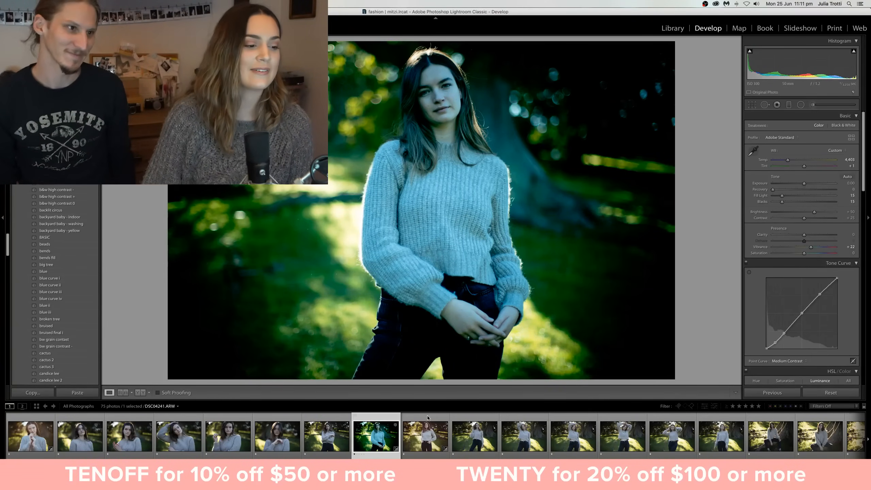
- Update the develop settings of DSC04241 to the current process version
{"action": "right_click", "coordinate": [376, 440]}
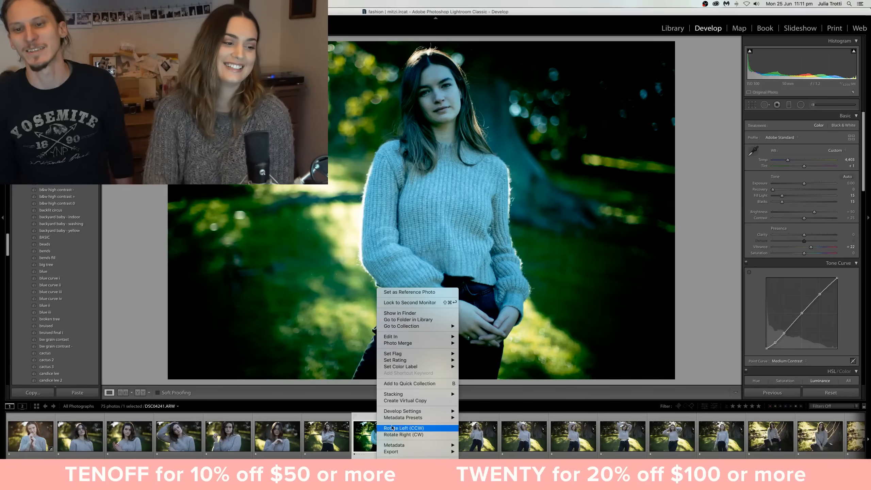
{"action": "mouse_move", "coordinate": [401, 422]}
{"action": "mouse_move", "coordinate": [435, 411]}
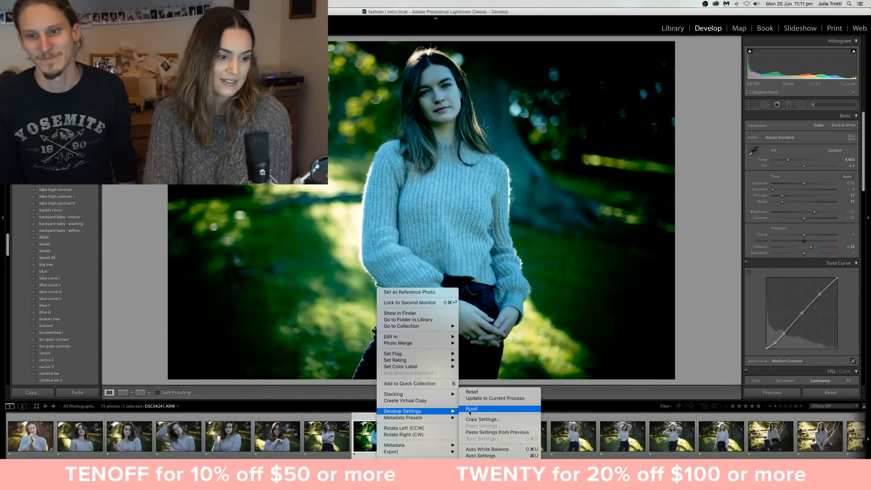
{"action": "left_click", "coordinate": [488, 401]}
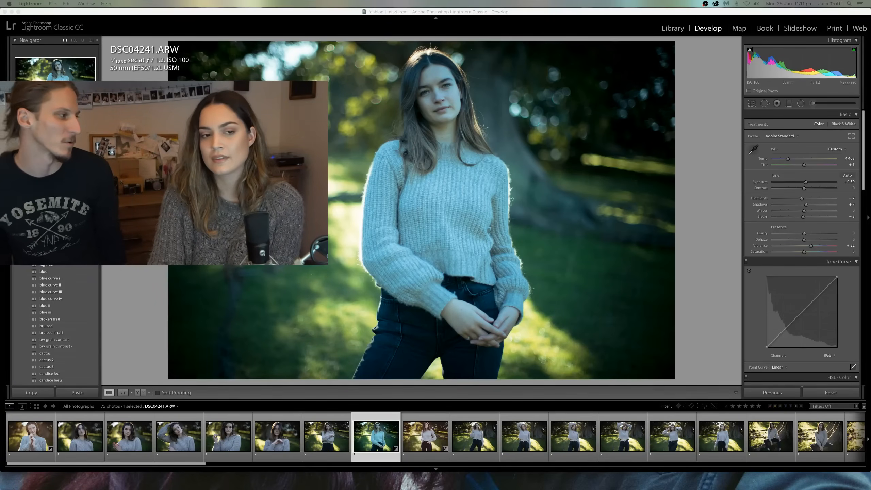
- Warm the white balance of DSC04241 to a temperature of 5,360 and a tint of +30
{"action": "left_click", "coordinate": [688, 217]}
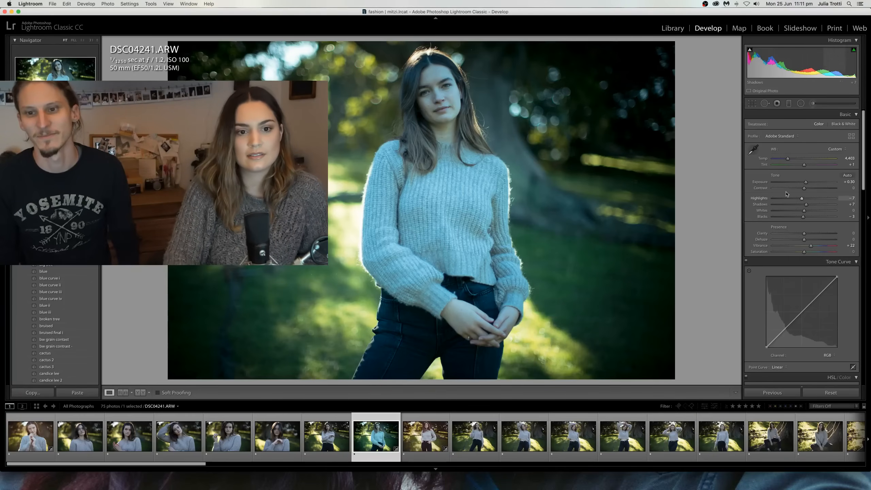
{"action": "left_click_drag", "start_coordinate": [787, 159], "coordinate": [809, 166]}
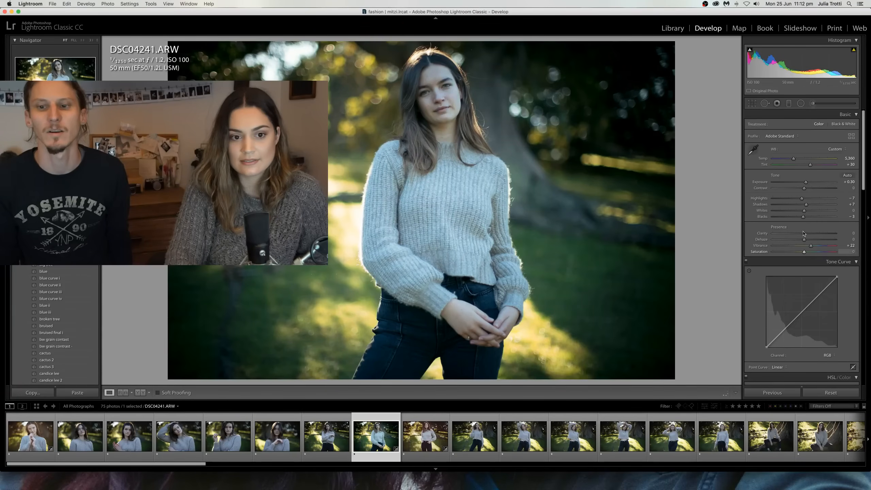
{"action": "scroll", "coordinate": [795, 309], "scroll_direction": "down", "scroll_amount": 5}
{"action": "scroll", "coordinate": [792, 335], "scroll_direction": "down", "scroll_amount": 5}
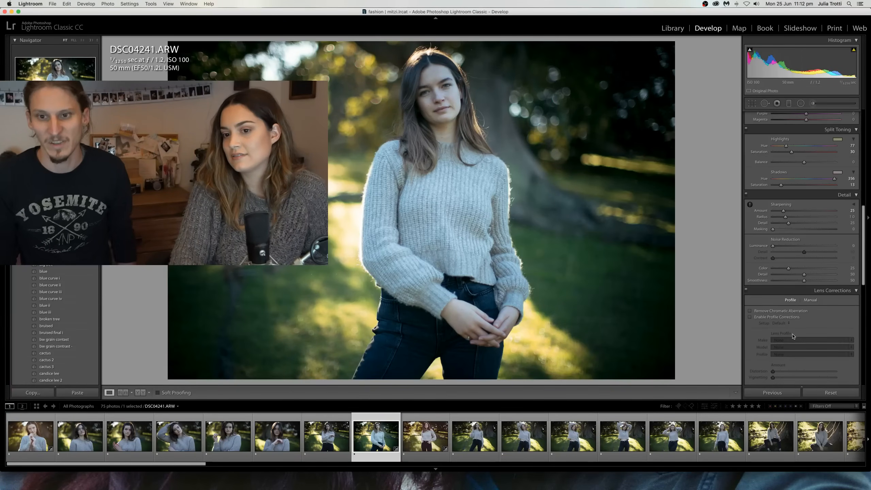
- Sharpen DSC04241 with a sharpening amount of 83 and a radius of 1.5
{"action": "scroll", "coordinate": [792, 335], "scroll_direction": "down", "scroll_amount": 1}
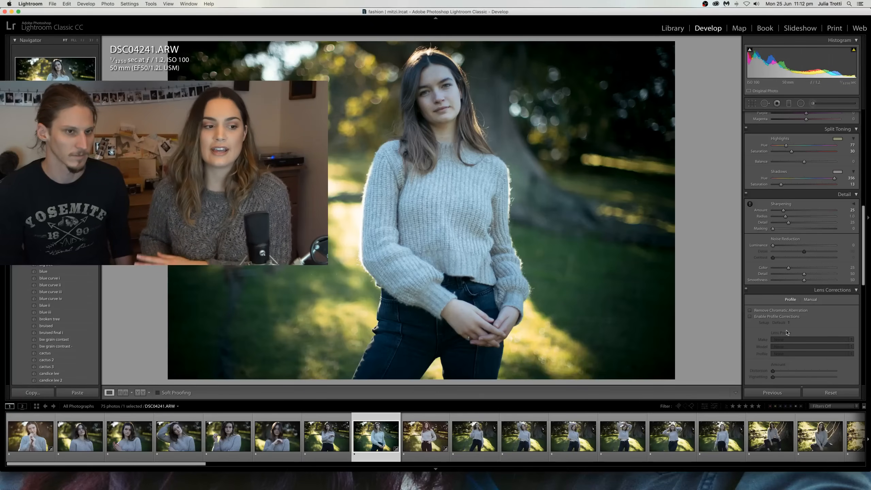
{"action": "left_click_drag", "start_coordinate": [783, 210], "coordinate": [808, 210]}
{"action": "left_click", "coordinate": [795, 217]}
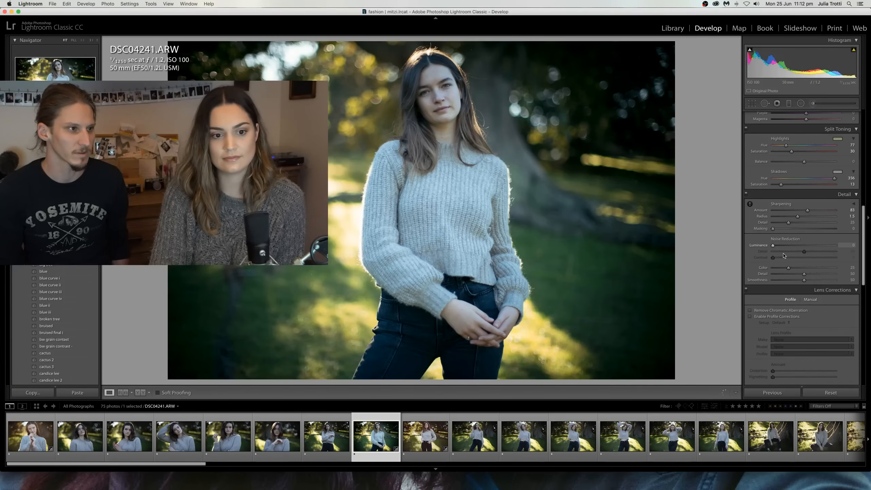
- Enable lens profile corrections for the photo and set the lens profile make to Canon
{"action": "scroll", "coordinate": [788, 257], "scroll_direction": "down", "scroll_amount": 2}
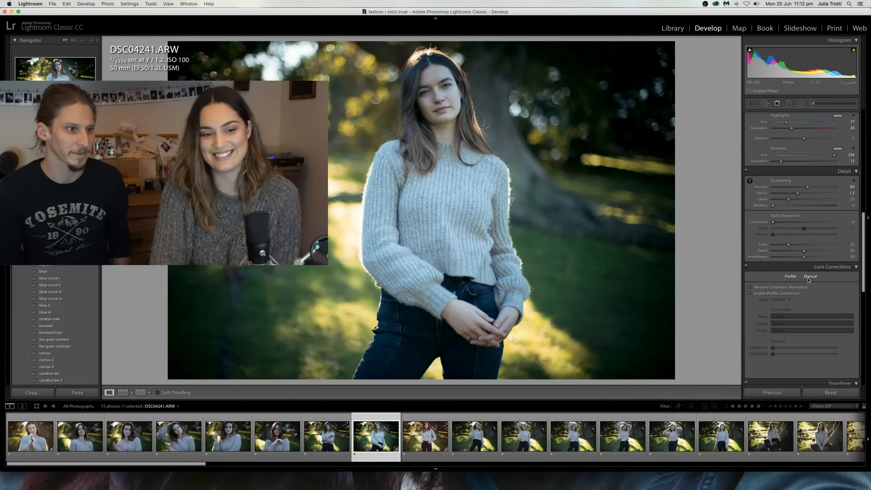
{"action": "left_click", "coordinate": [775, 293]}
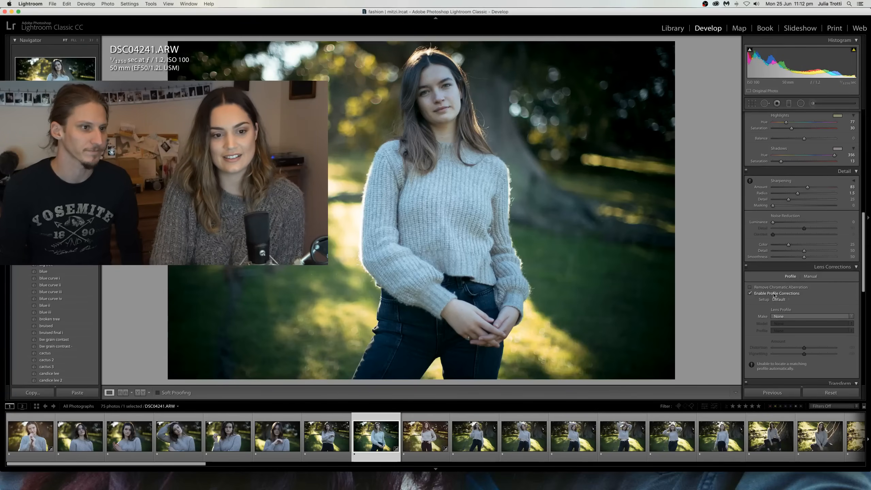
{"action": "scroll", "coordinate": [774, 295], "scroll_direction": "down", "scroll_amount": 1}
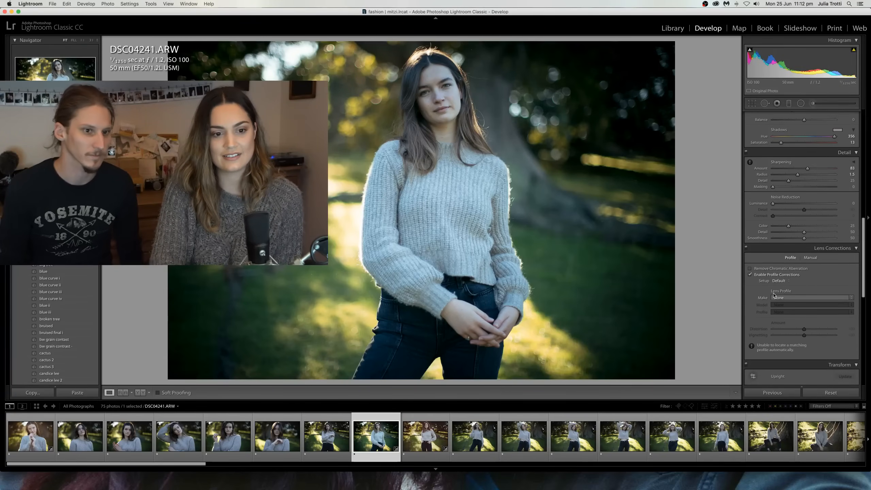
{"action": "left_click", "coordinate": [792, 298]}
{"action": "left_click", "coordinate": [790, 314]}
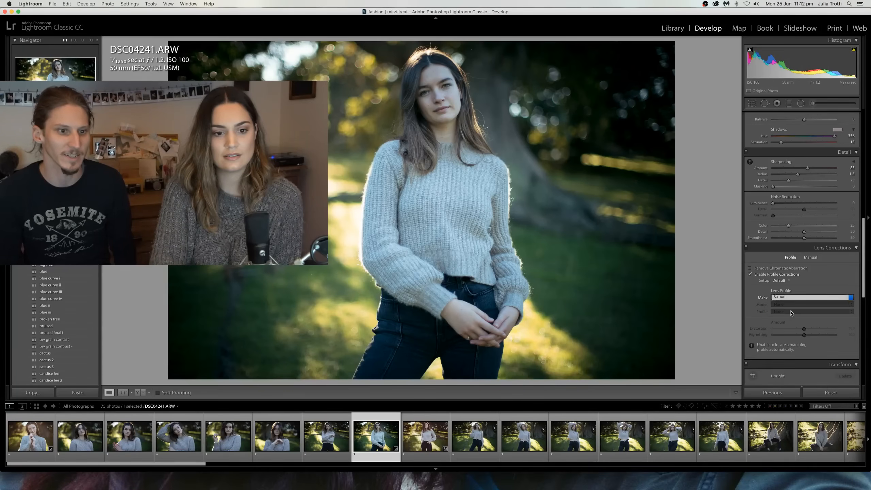
- Set the lens profile model to Canon EF 50mm f/1.2L USM and compare the photo with lens corrections off and on
{"action": "left_click", "coordinate": [791, 304]}
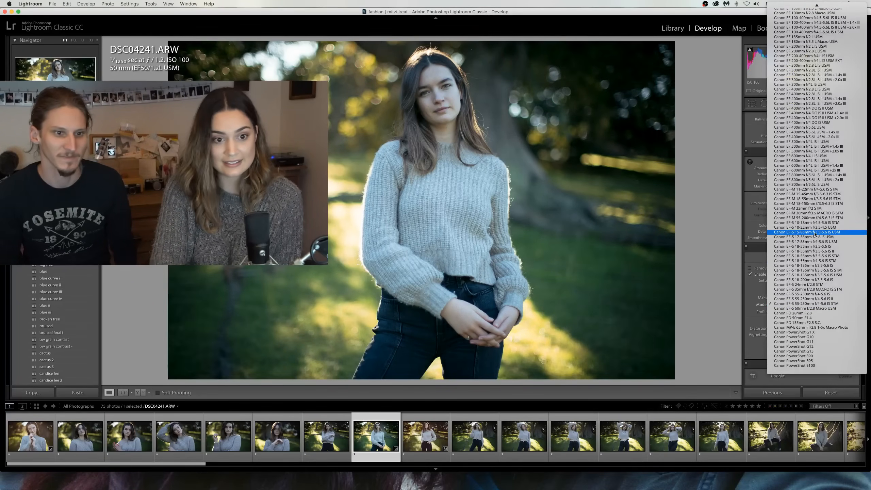
{"action": "scroll", "coordinate": [815, 234], "scroll_direction": "up", "scroll_amount": 10}
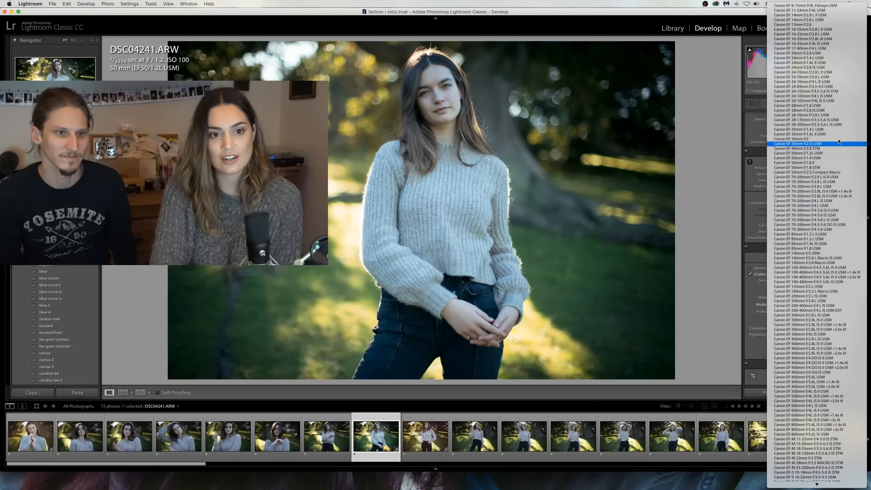
{"action": "left_click", "coordinate": [829, 133]}
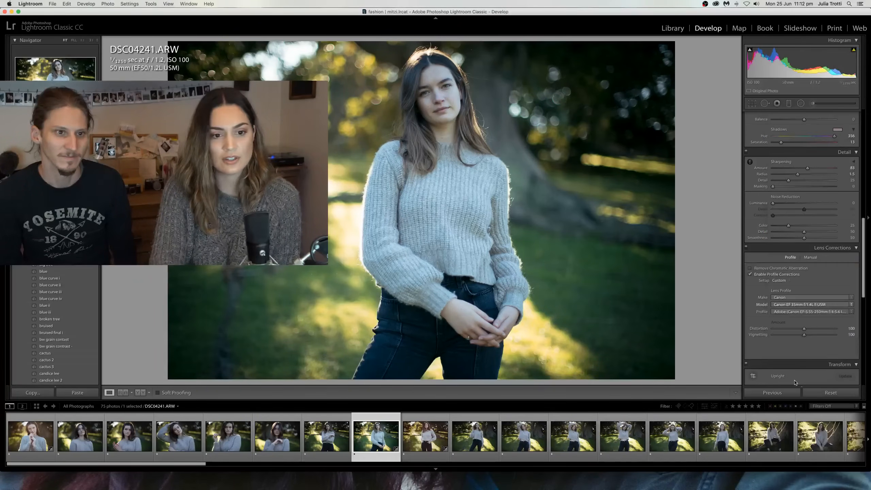
{"action": "left_click", "coordinate": [790, 307]}
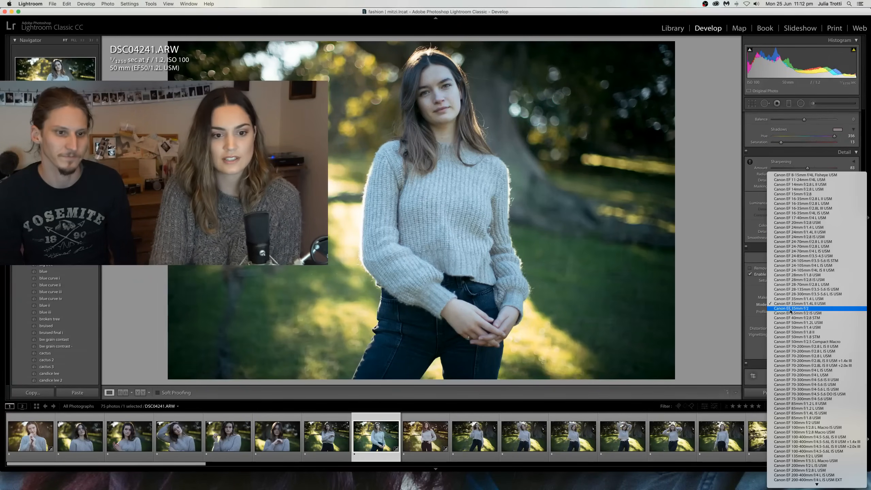
{"action": "left_click", "coordinate": [817, 323]}
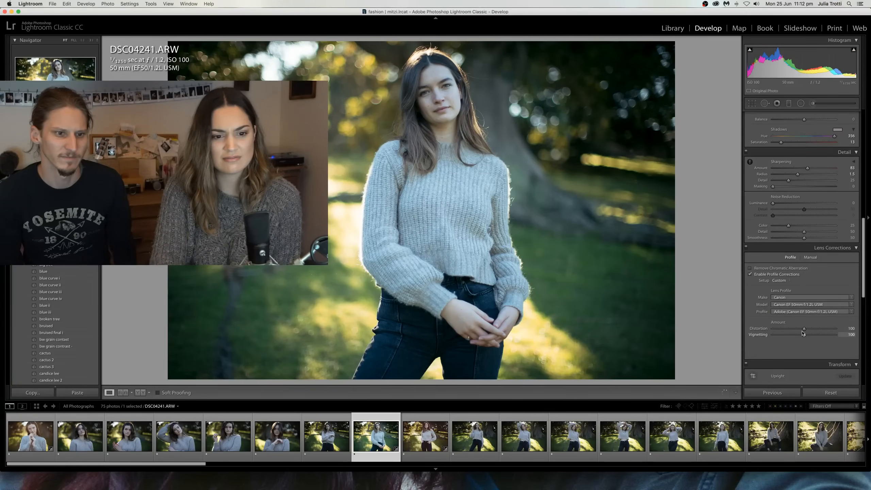
{"action": "left_click", "coordinate": [746, 247]}
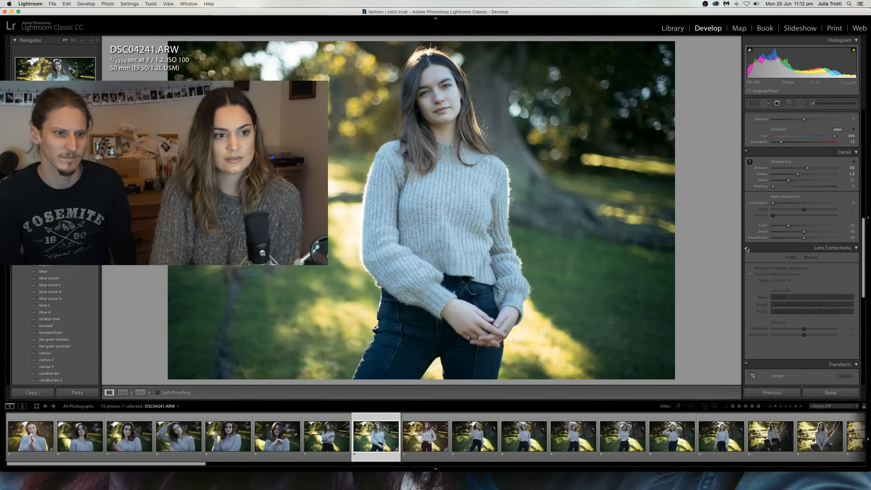
{"action": "left_click", "coordinate": [746, 247]}
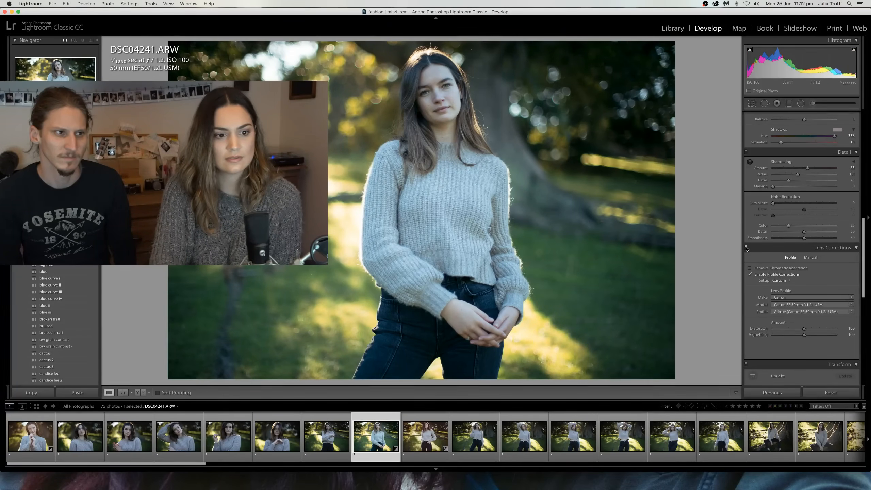
- Reset the post-crop vignetting amount to 0 and compare the photo with the effects off and on
{"action": "scroll", "coordinate": [774, 268], "scroll_direction": "down", "scroll_amount": 5}
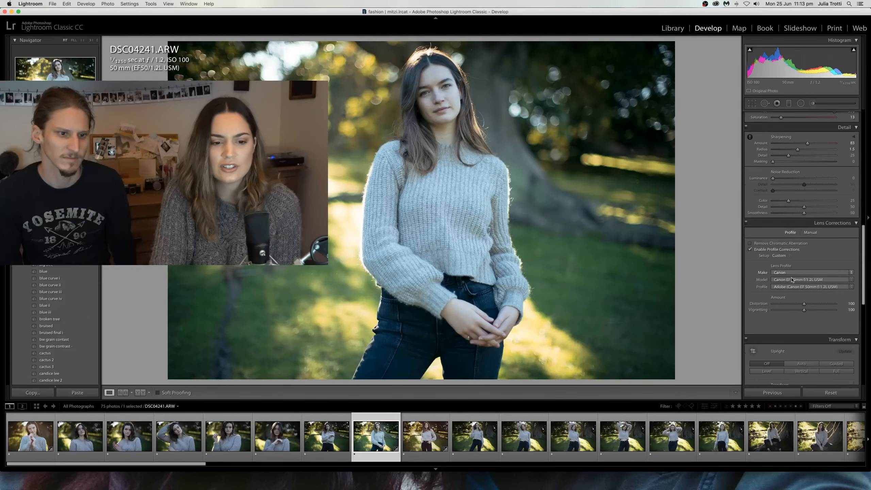
{"action": "scroll", "coordinate": [791, 280], "scroll_direction": "down", "scroll_amount": 15}
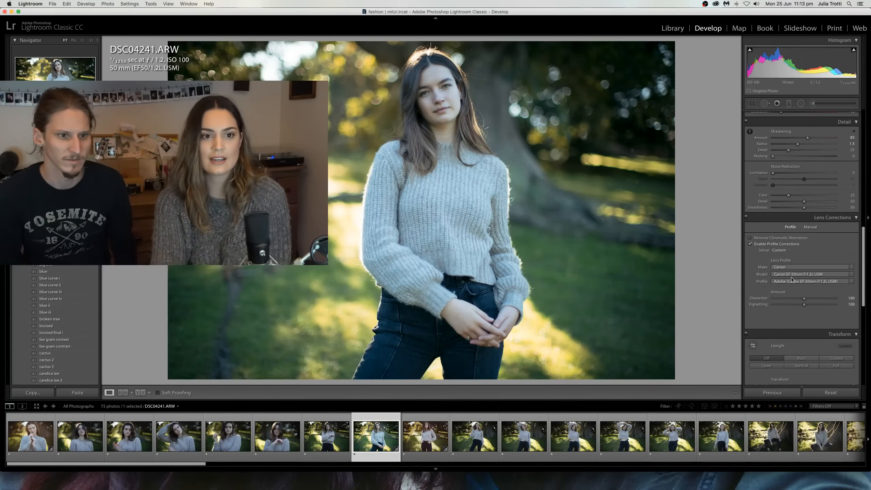
{"action": "scroll", "coordinate": [791, 280], "scroll_direction": "down", "scroll_amount": 3}
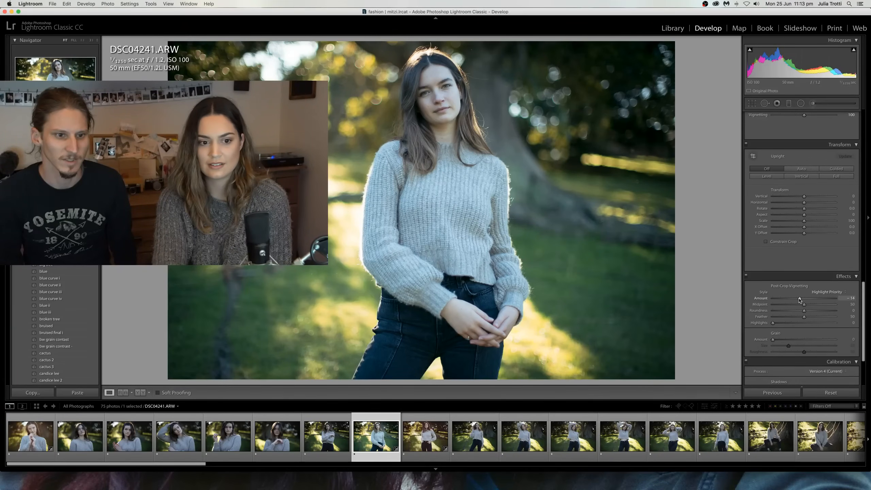
{"action": "left_click_drag", "start_coordinate": [799, 299], "coordinate": [808, 300]}
{"action": "double_click", "coordinate": [808, 299]}
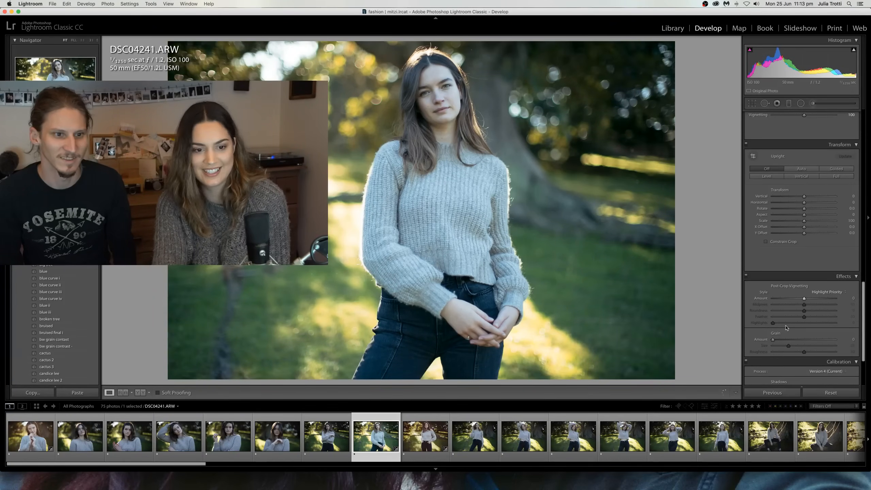
{"action": "left_click", "coordinate": [746, 277]}
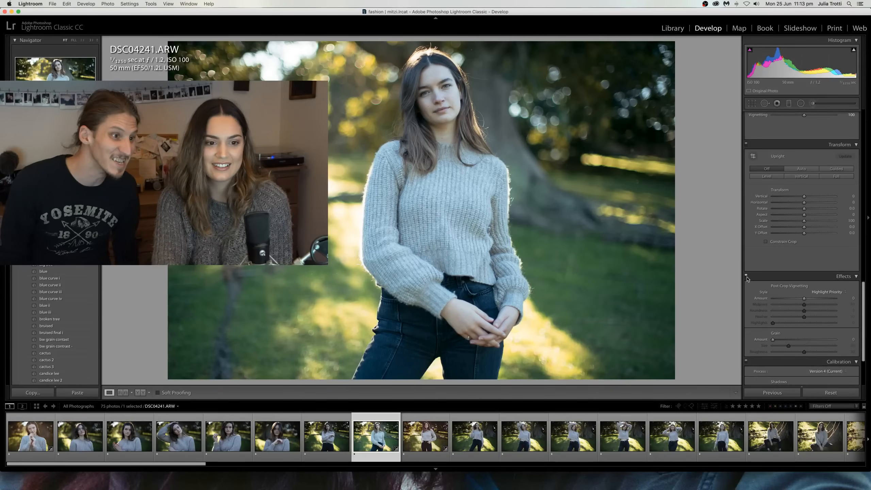
{"action": "left_click", "coordinate": [746, 277]}
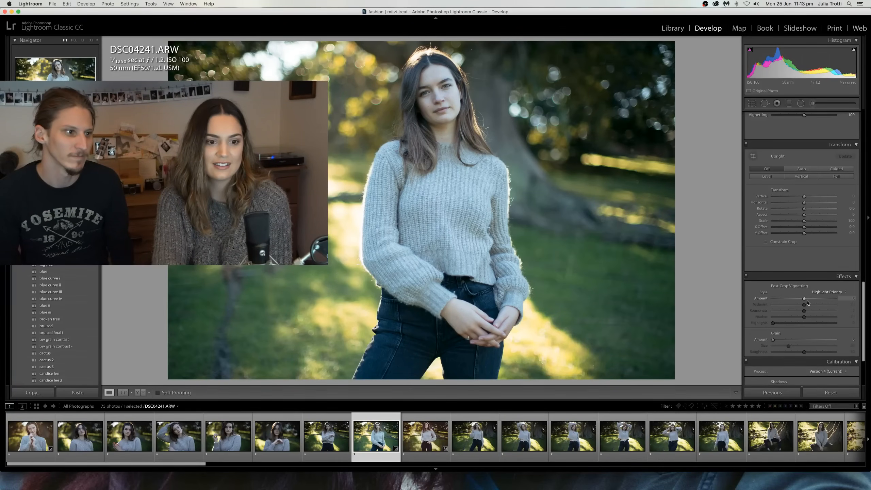
- Set the post-crop vignetting amount to +1 and examine the sweater area up close
{"action": "left_click_drag", "start_coordinate": [803, 298], "coordinate": [804, 298]}
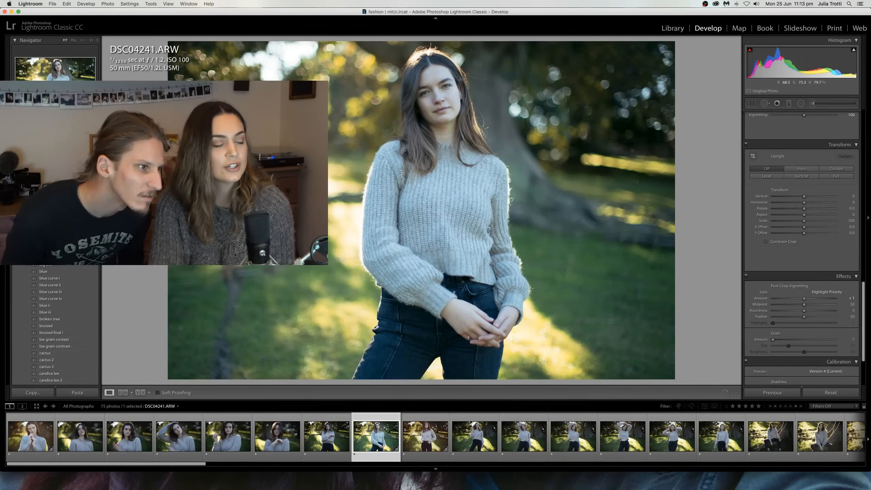
{"action": "key", "text": "z"}
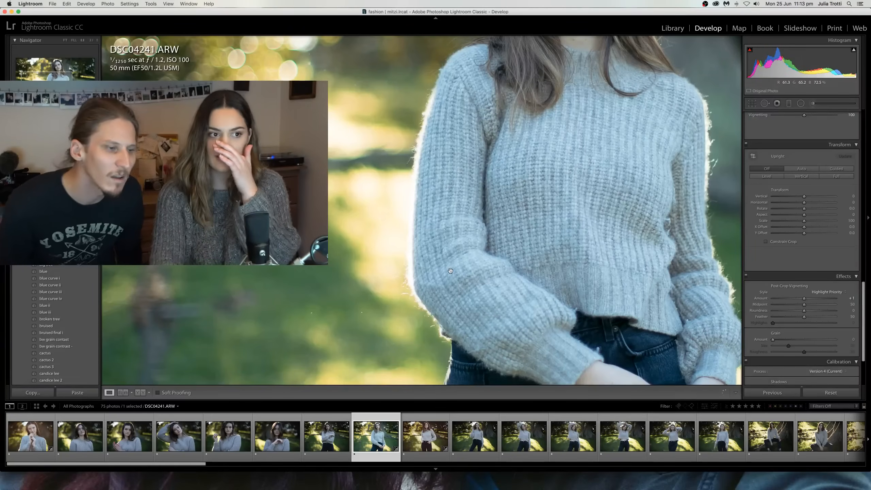
{"action": "key", "text": "z"}
- Shape the RGB point curve with slightly lifted blacks, lowered shadows and a midtone anchor point, and compare the photo before and after
{"action": "scroll", "coordinate": [776, 342], "scroll_direction": "up", "scroll_amount": 10}
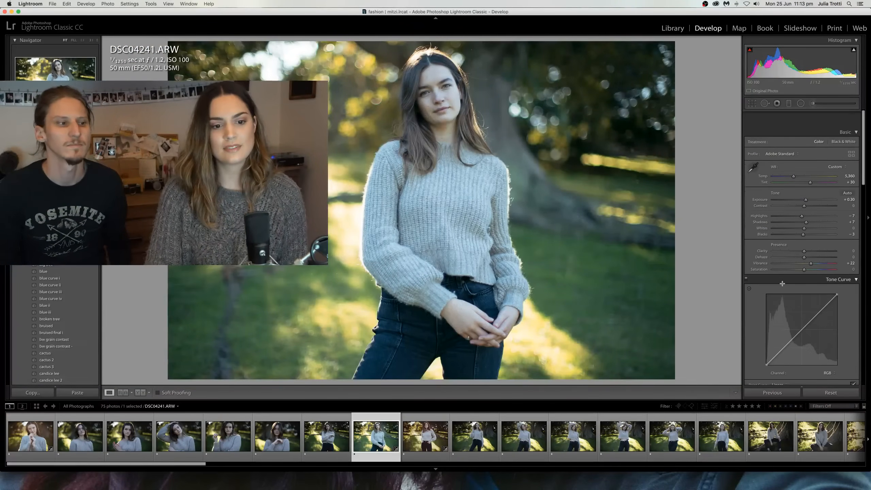
{"action": "left_click_drag", "start_coordinate": [782, 332], "coordinate": [766, 342]}
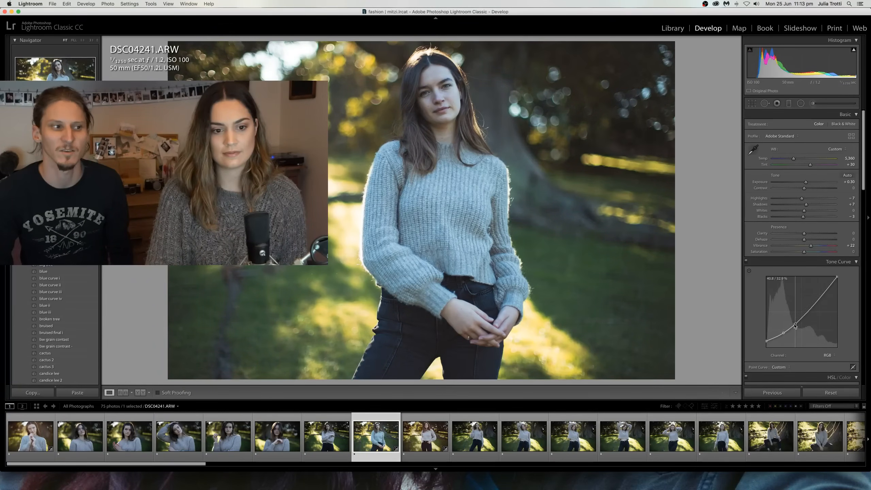
{"action": "left_click_drag", "start_coordinate": [794, 325], "coordinate": [793, 325]}
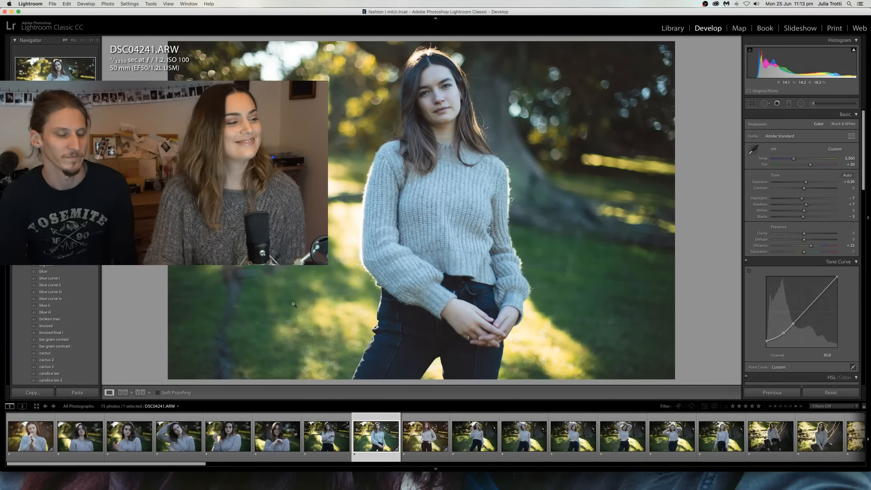
{"action": "key", "text": "backslash"}
{"action": "key", "text": "backslash"}
{"action": "key", "text": "backslash"}
{"action": "key", "text": "backslash"}
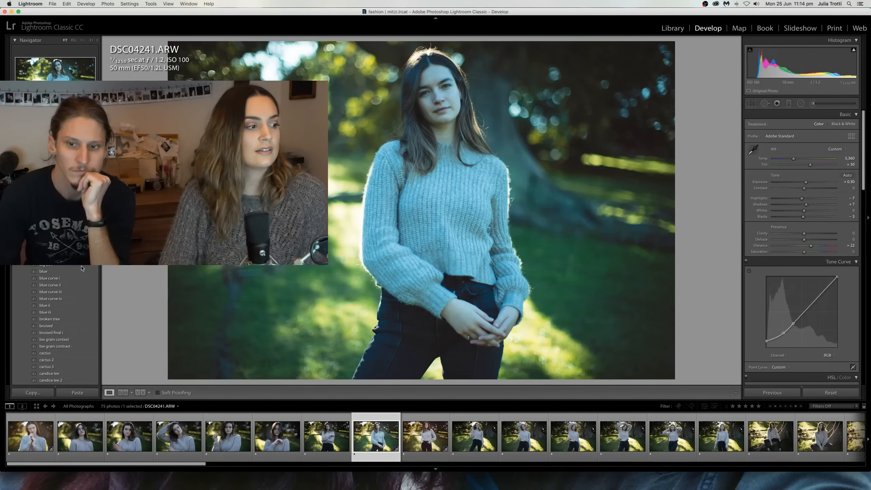
- Preview the user presets further down the list and apply the falling flowers preset to DSC04241
{"action": "scroll", "coordinate": [82, 271], "scroll_direction": "down", "scroll_amount": 5}
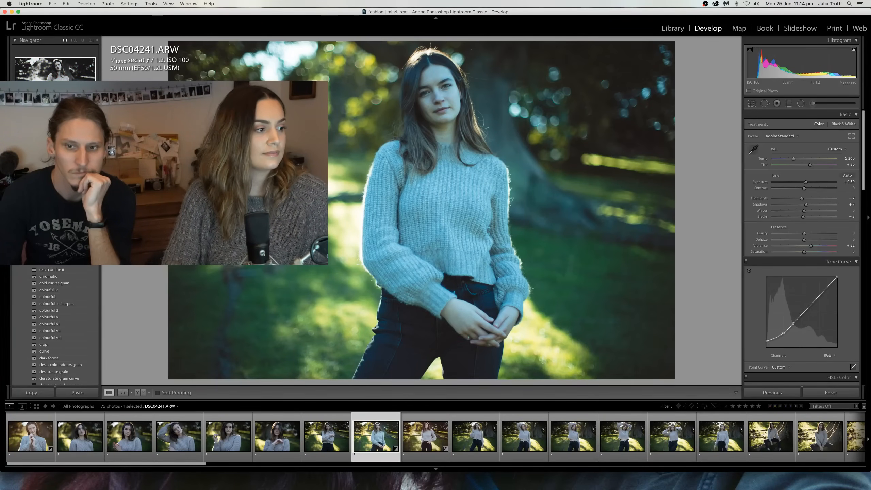
{"action": "scroll", "coordinate": [55, 326], "scroll_direction": "down", "scroll_amount": 4}
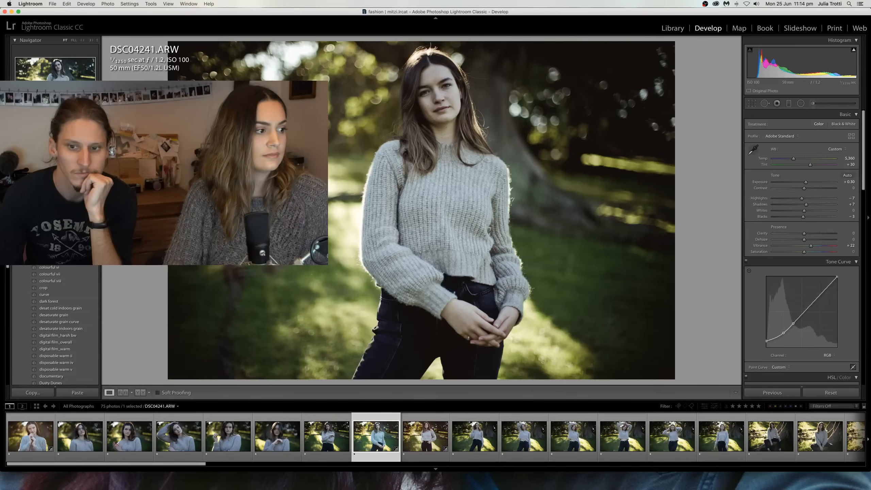
{"action": "scroll", "coordinate": [55, 326], "scroll_direction": "down", "scroll_amount": 3}
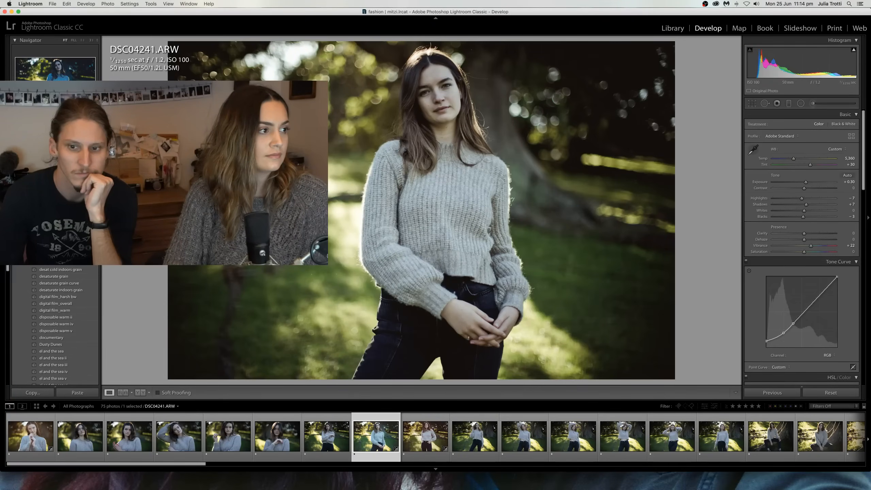
{"action": "scroll", "coordinate": [69, 267], "scroll_direction": "down", "scroll_amount": 1}
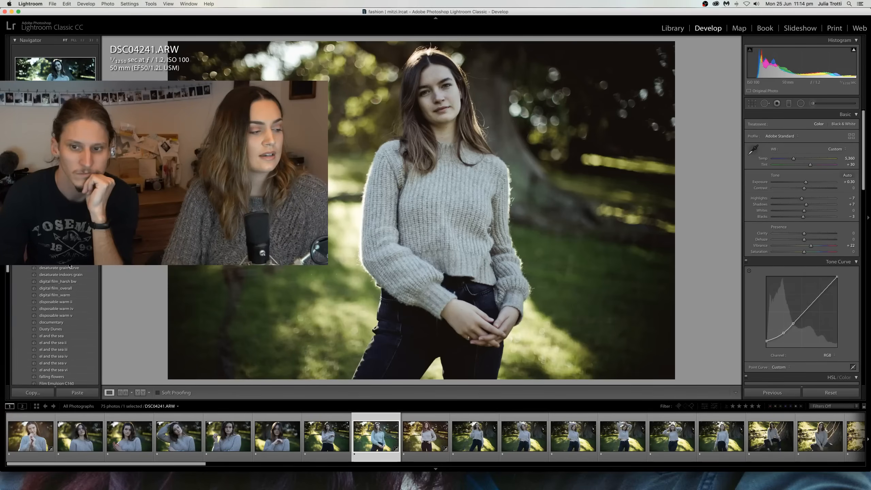
{"action": "scroll", "coordinate": [69, 266], "scroll_direction": "down", "scroll_amount": 5}
{"action": "scroll", "coordinate": [63, 281], "scroll_direction": "down", "scroll_amount": 1}
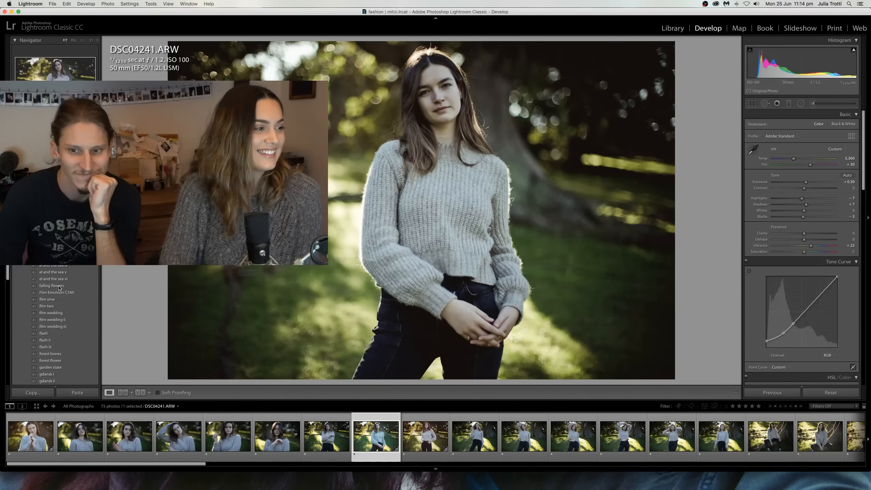
{"action": "scroll", "coordinate": [62, 287], "scroll_direction": "down", "scroll_amount": 1}
{"action": "left_click", "coordinate": [63, 286]}
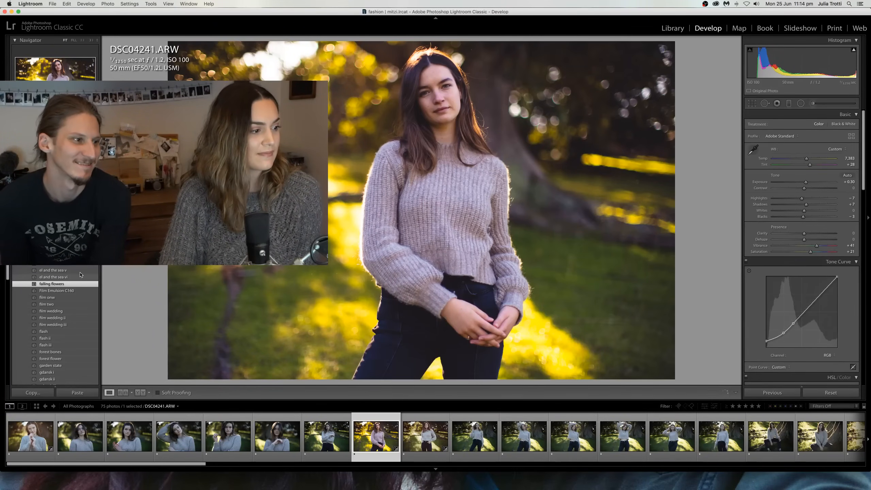
- Preview the user presets after falling flowers and apply the black-and-white hands hold hands preset
{"action": "scroll", "coordinate": [75, 273], "scroll_direction": "down", "scroll_amount": 5}
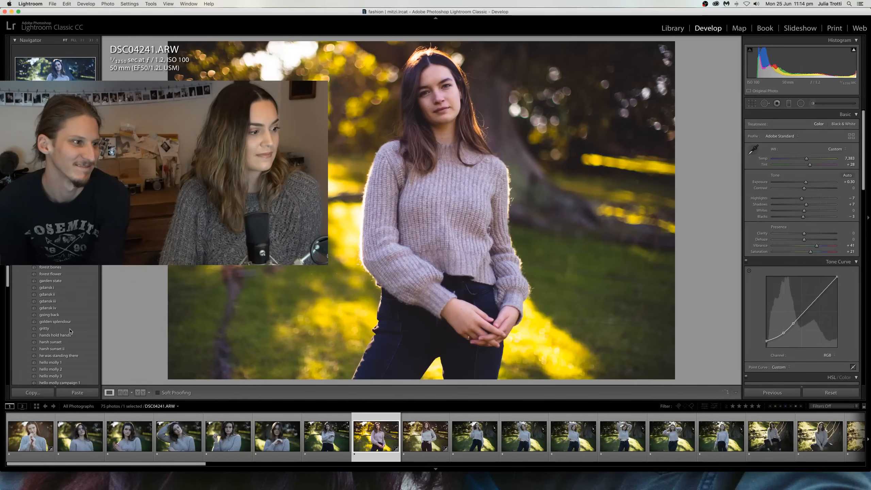
{"action": "left_click", "coordinate": [63, 273]}
{"action": "scroll", "coordinate": [65, 275], "scroll_direction": "down", "scroll_amount": 4}
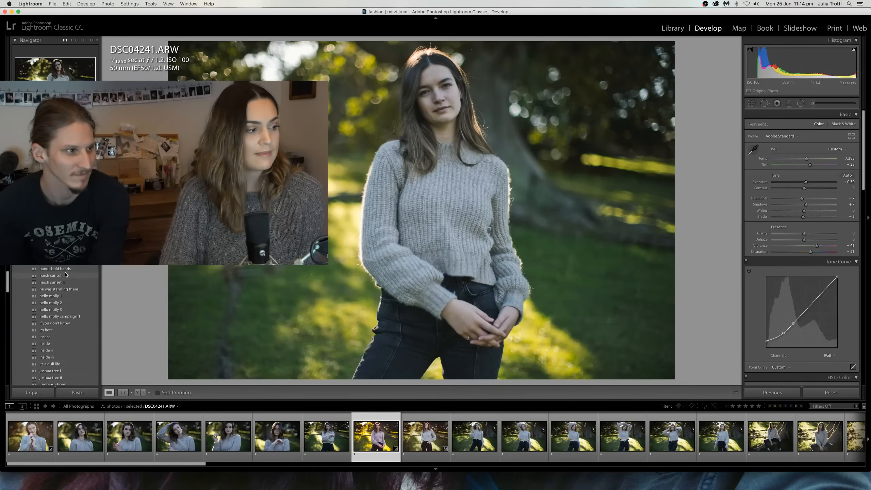
{"action": "left_click", "coordinate": [66, 274]}
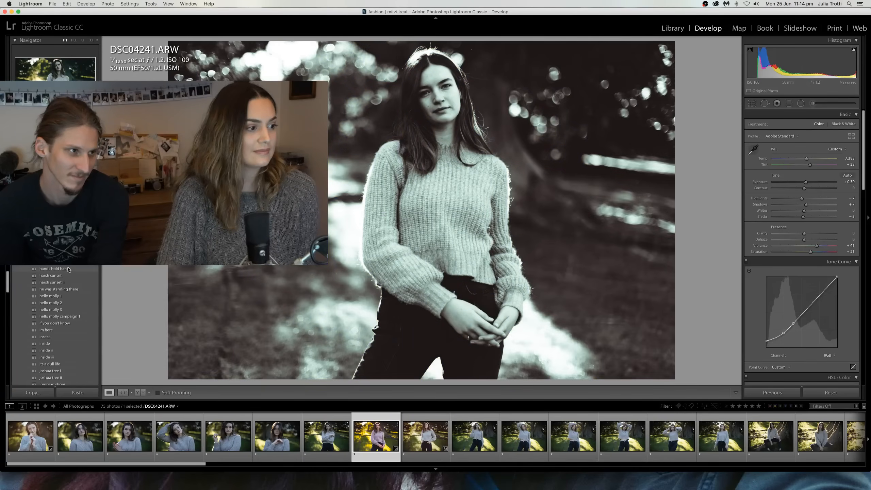
{"action": "left_click", "coordinate": [68, 270]}
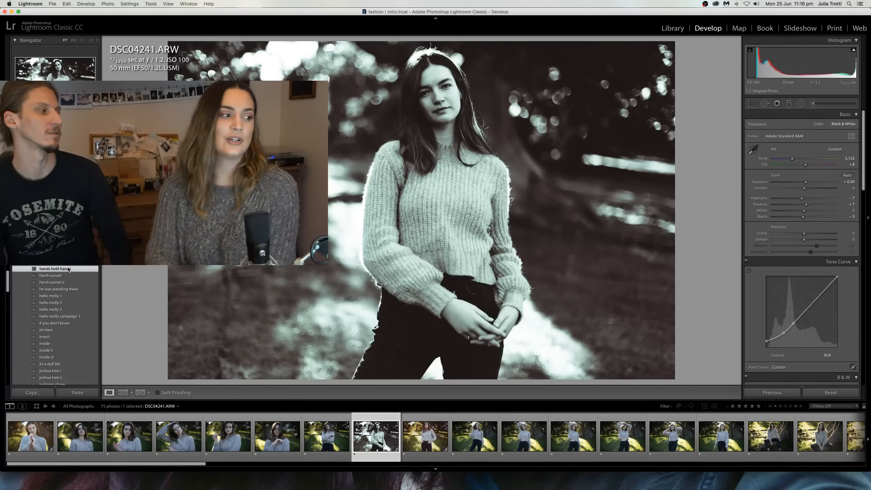
- Try the he was standing there preset and the black-and-white if you don't know preset on DSC04241
{"action": "scroll", "coordinate": [69, 269], "scroll_direction": "down", "scroll_amount": 2}
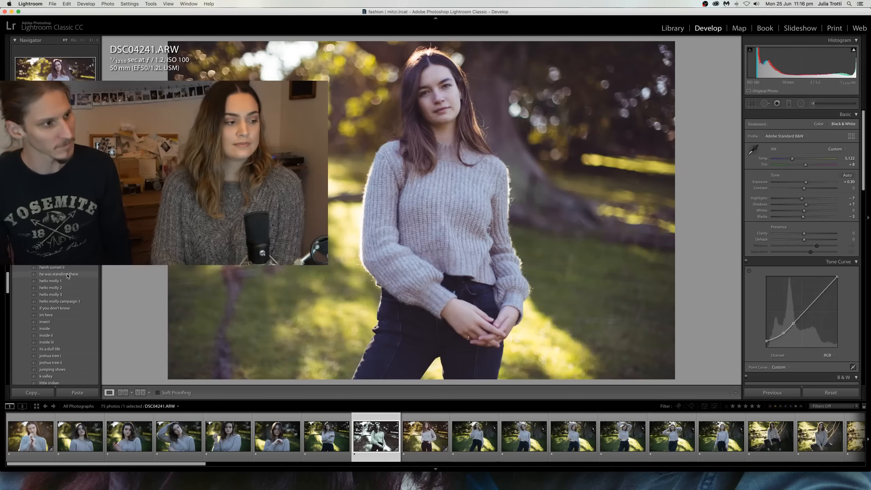
{"action": "left_click", "coordinate": [68, 275]}
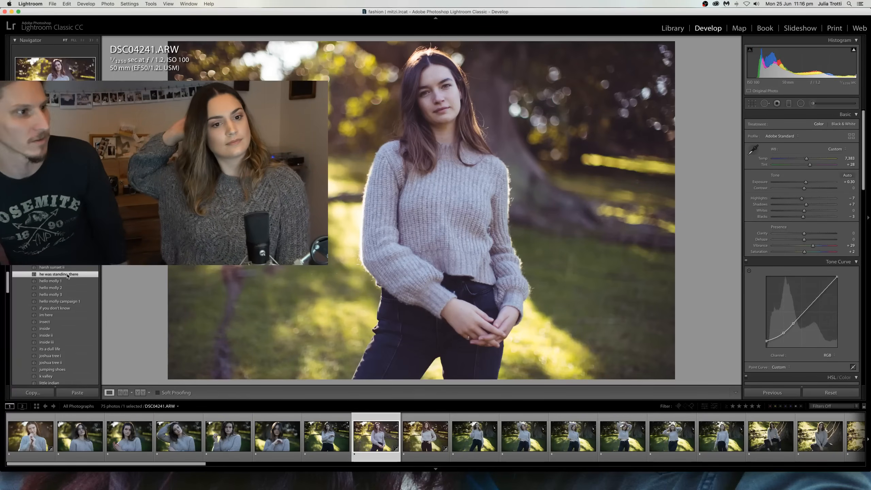
{"action": "scroll", "coordinate": [67, 276], "scroll_direction": "down", "scroll_amount": 1}
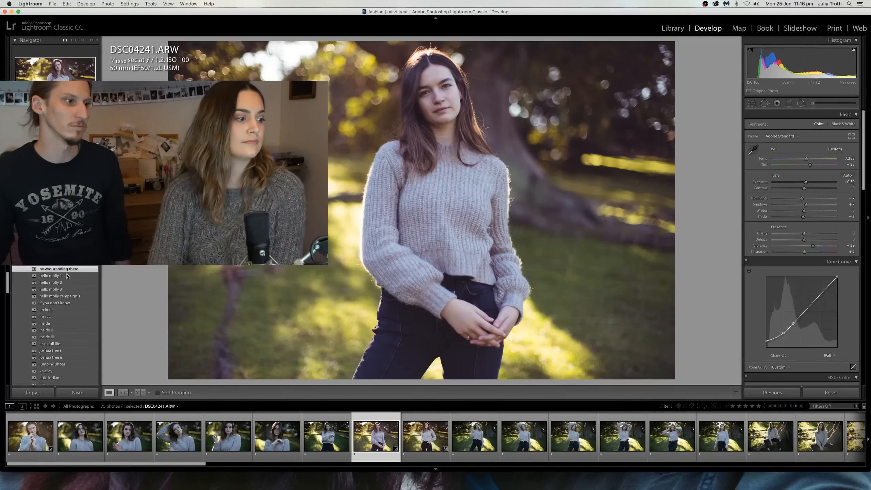
{"action": "scroll", "coordinate": [67, 284], "scroll_direction": "down", "scroll_amount": 4}
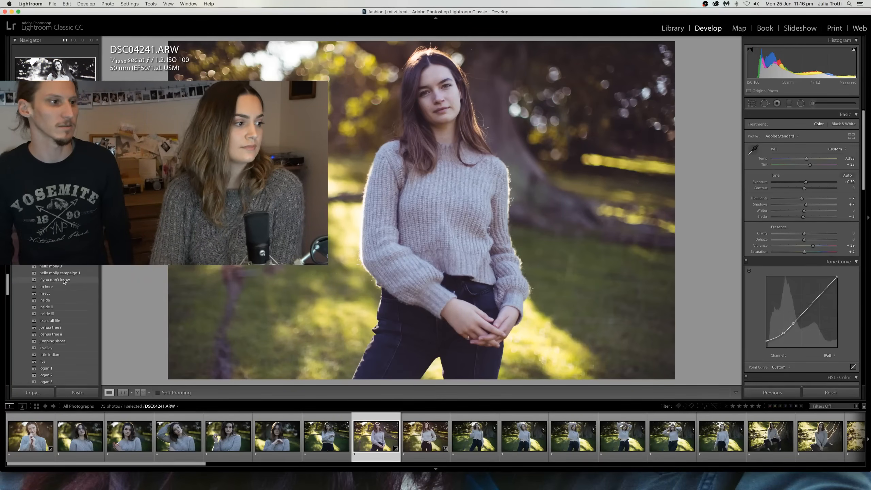
{"action": "left_click", "coordinate": [66, 280]}
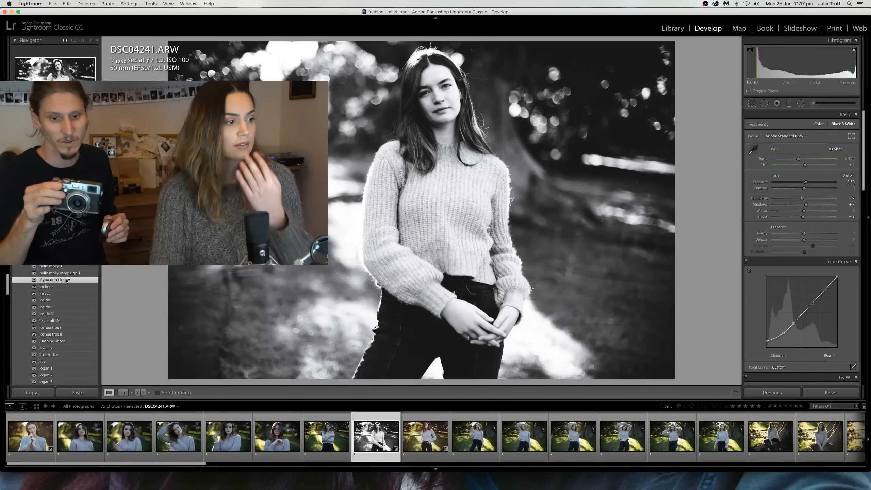
- Try the im here, insect and its a dull life presets on the photo
{"action": "left_click", "coordinate": [65, 287]}
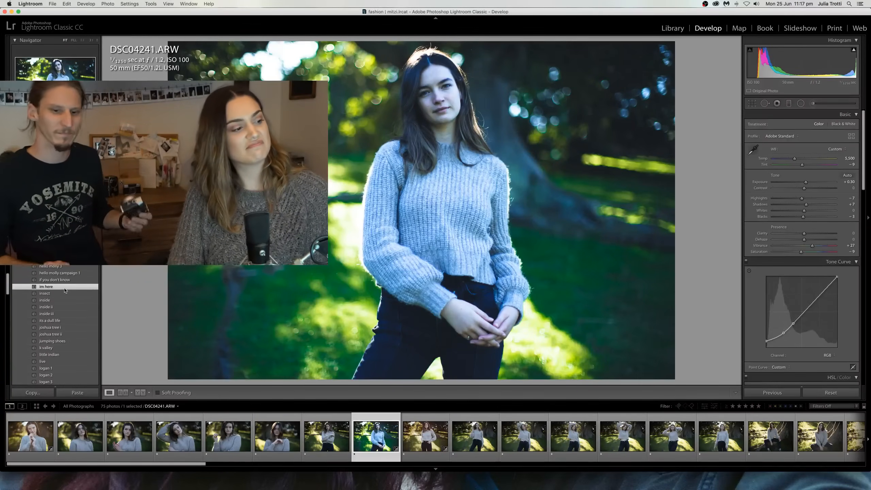
{"action": "left_click", "coordinate": [67, 294]}
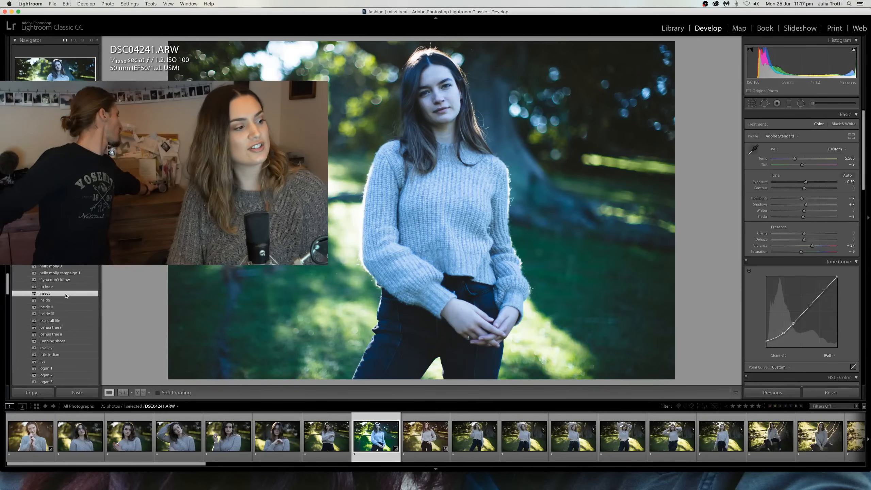
{"action": "scroll", "coordinate": [62, 298], "scroll_direction": "down", "scroll_amount": 2}
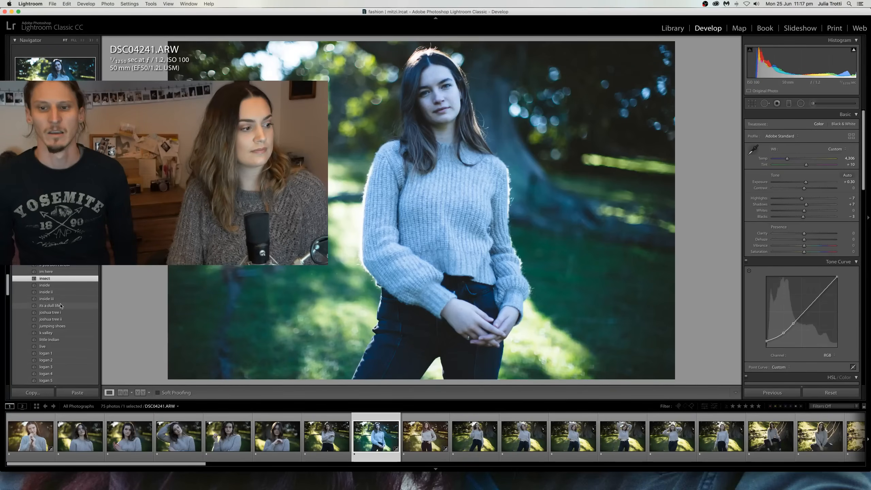
{"action": "left_click", "coordinate": [60, 305]}
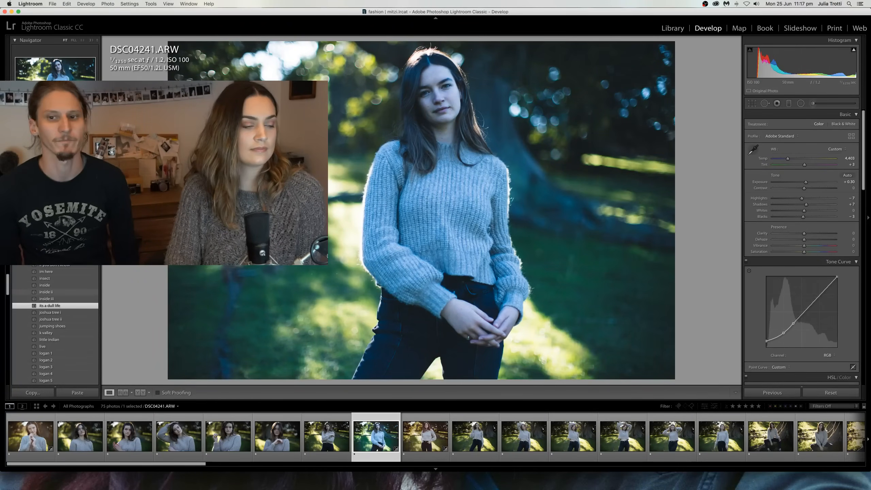
- Preview the user presets after its a dull life and apply a bright preset with a green tint
{"action": "scroll", "coordinate": [60, 306], "scroll_direction": "down", "scroll_amount": 10}
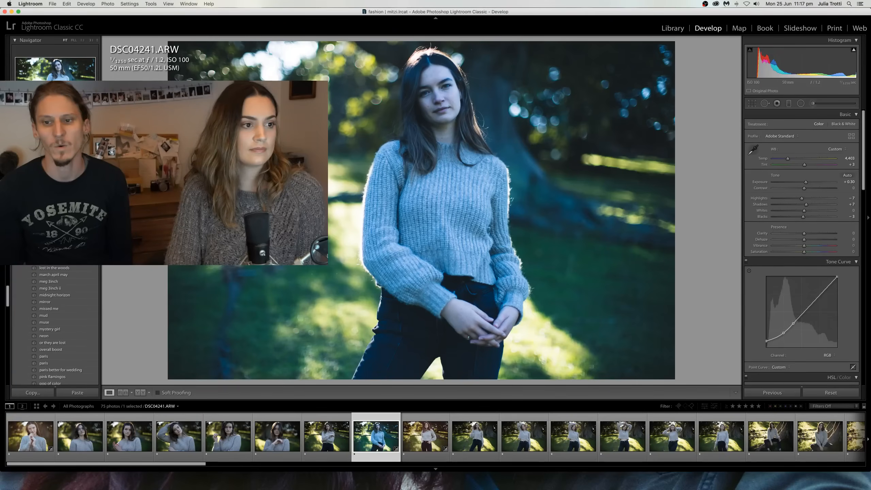
{"action": "scroll", "coordinate": [61, 306], "scroll_direction": "down", "scroll_amount": 3}
{"action": "scroll", "coordinate": [61, 306], "scroll_direction": "down", "scroll_amount": 4}
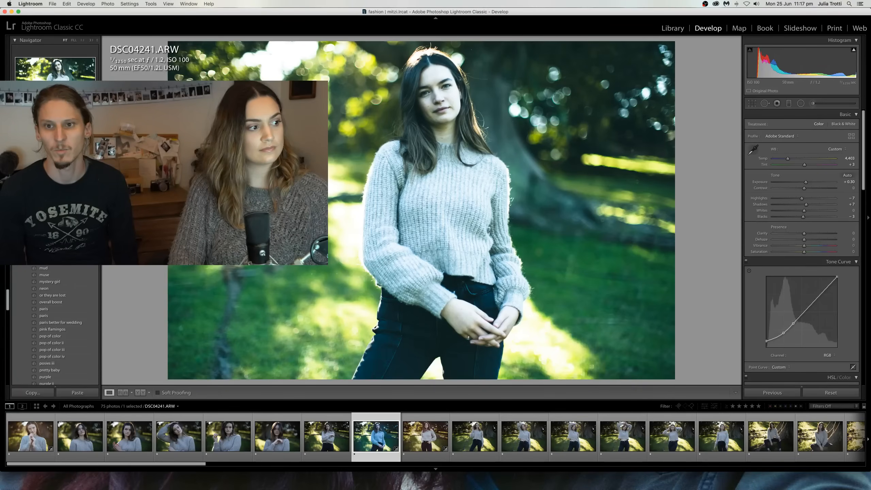
{"action": "left_click", "coordinate": [49, 213]}
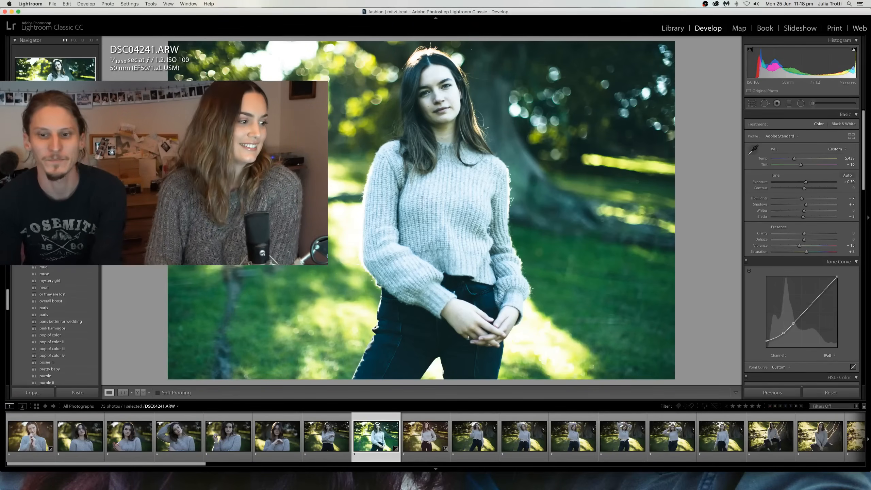
- Preview the user presets from the paris ones downward and apply the sea things preset
{"action": "scroll", "coordinate": [55, 326], "scroll_direction": "down", "scroll_amount": 2}
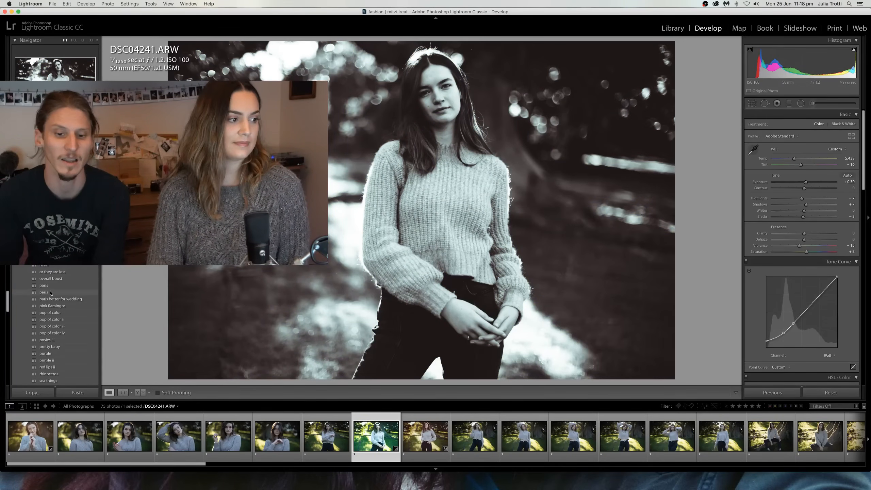
{"action": "scroll", "coordinate": [67, 289], "scroll_direction": "down", "scroll_amount": 3}
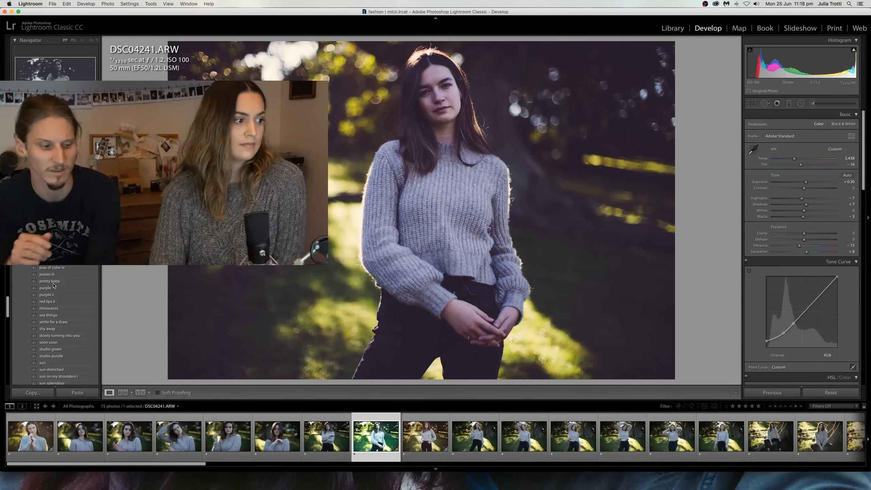
{"action": "scroll", "coordinate": [53, 285], "scroll_direction": "down", "scroll_amount": 3}
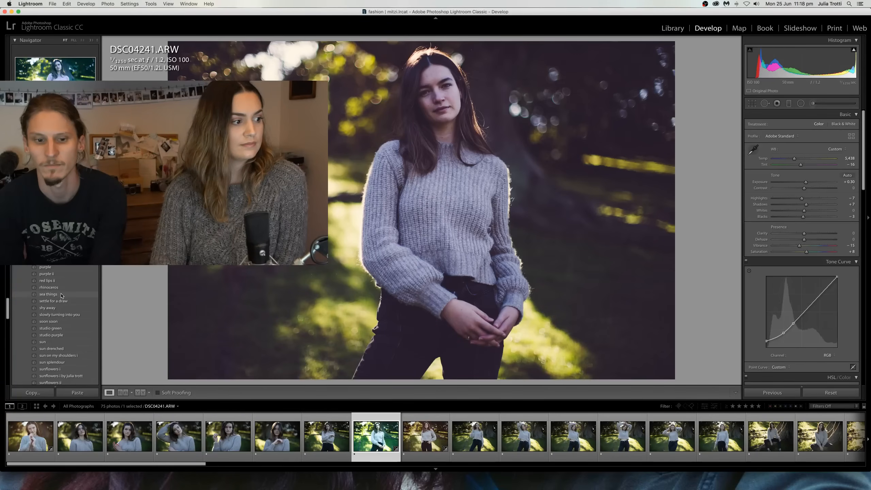
{"action": "left_click", "coordinate": [62, 295]}
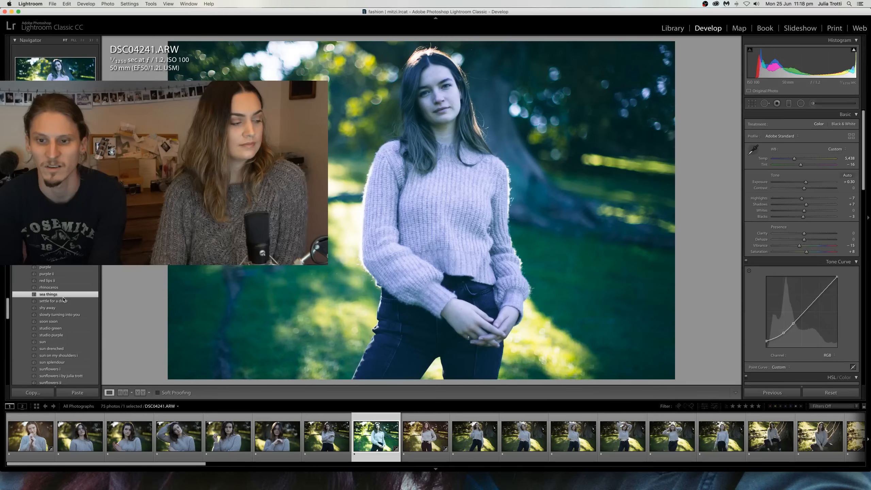
- Apply a strong blue preset from further down the list, compare it with the original, and warm the temperature to 4,698
{"action": "scroll", "coordinate": [64, 297], "scroll_direction": "down", "scroll_amount": 5}
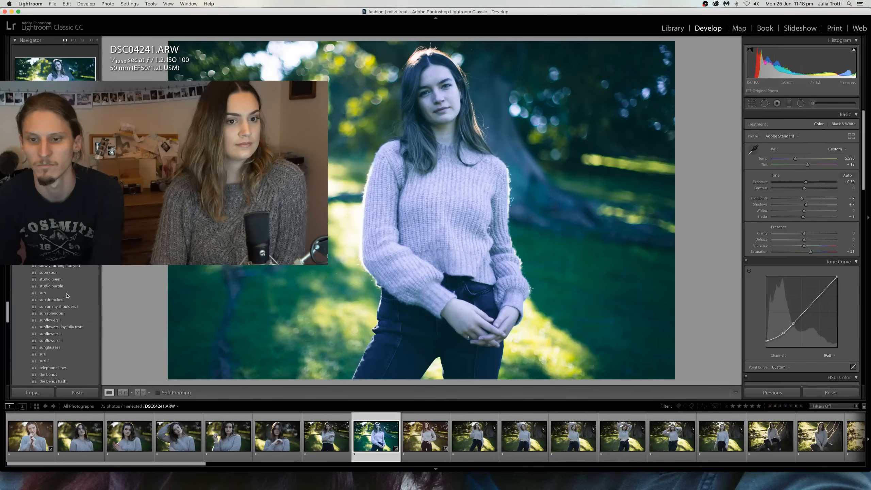
{"action": "scroll", "coordinate": [67, 295], "scroll_direction": "down", "scroll_amount": 4}
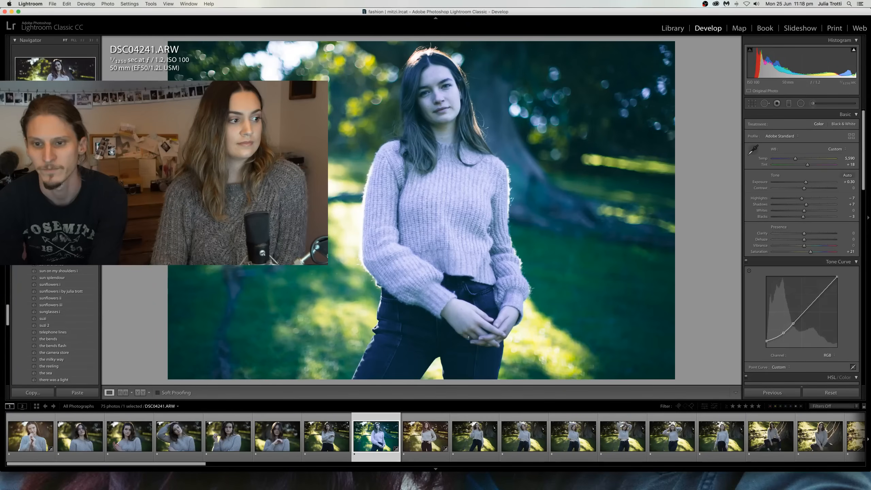
{"action": "left_click", "coordinate": [56, 311]}
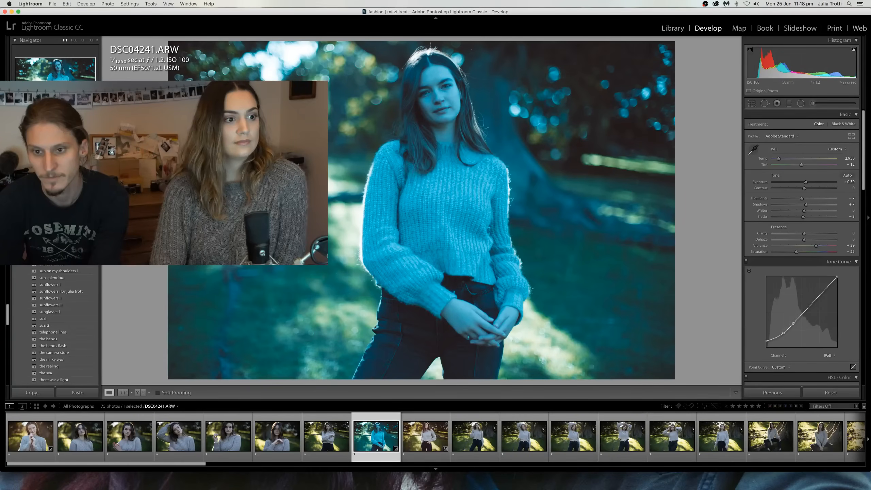
{"action": "key", "text": "backslash"}
{"action": "key", "text": "backslash"}
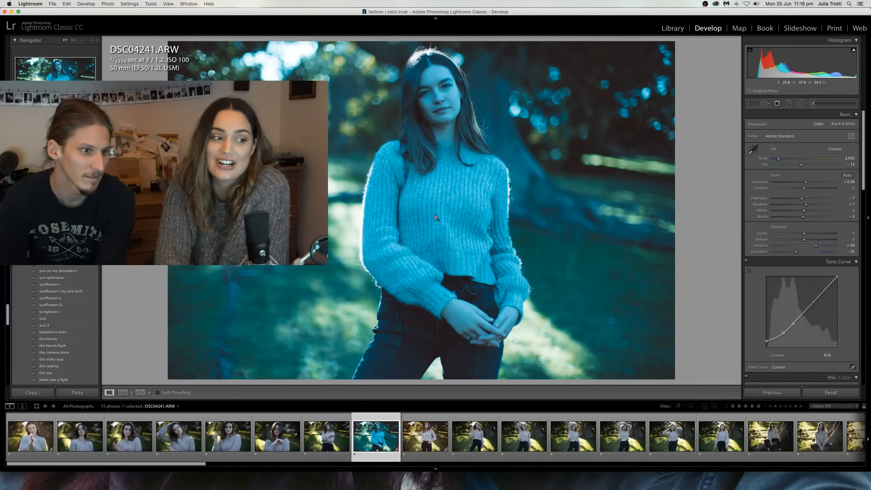
{"action": "left_click_drag", "start_coordinate": [778, 159], "coordinate": [790, 160]}
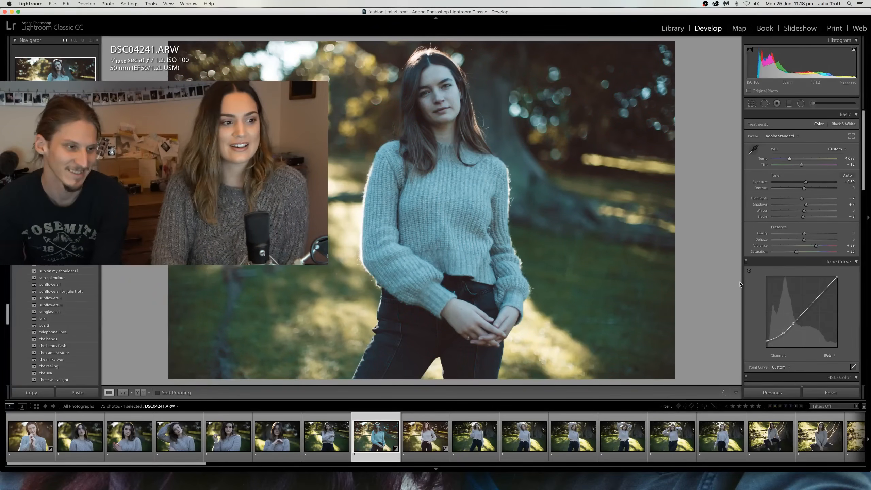
- Reset all edits on DSC04241, preview the presets from the tulle group downward, and apply the we were sailing preset
{"action": "left_click", "coordinate": [830, 393]}
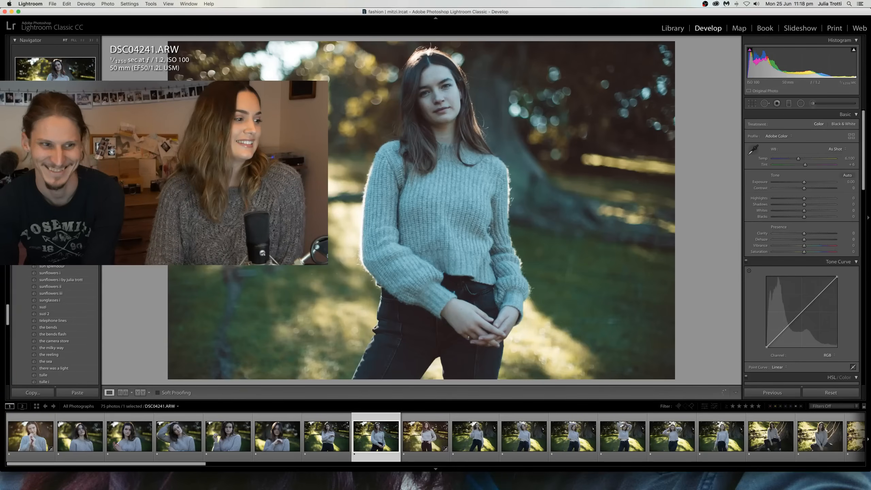
{"action": "scroll", "coordinate": [54, 240], "scroll_direction": "down", "scroll_amount": 3}
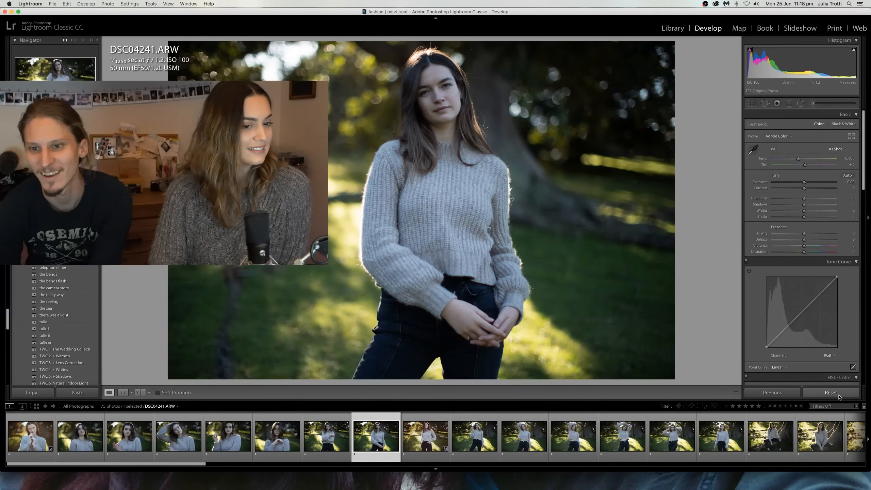
{"action": "scroll", "coordinate": [55, 326], "scroll_direction": "down", "scroll_amount": 2}
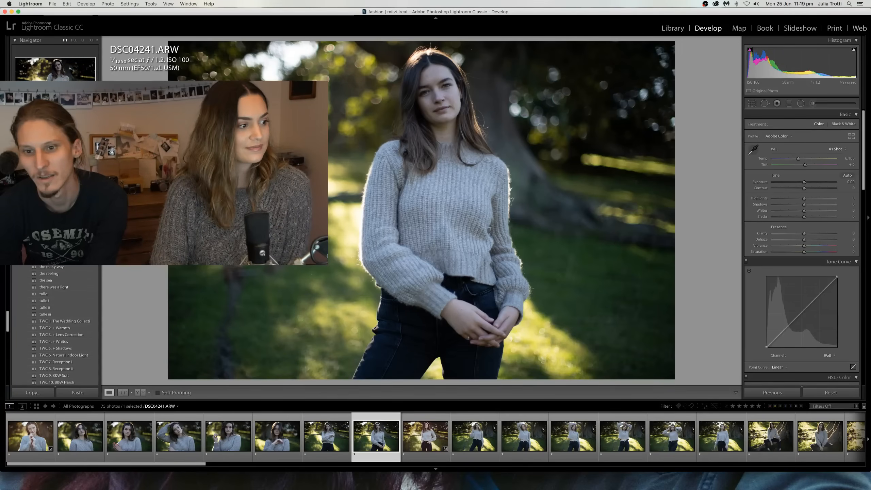
{"action": "scroll", "coordinate": [55, 326], "scroll_direction": "down", "scroll_amount": 2}
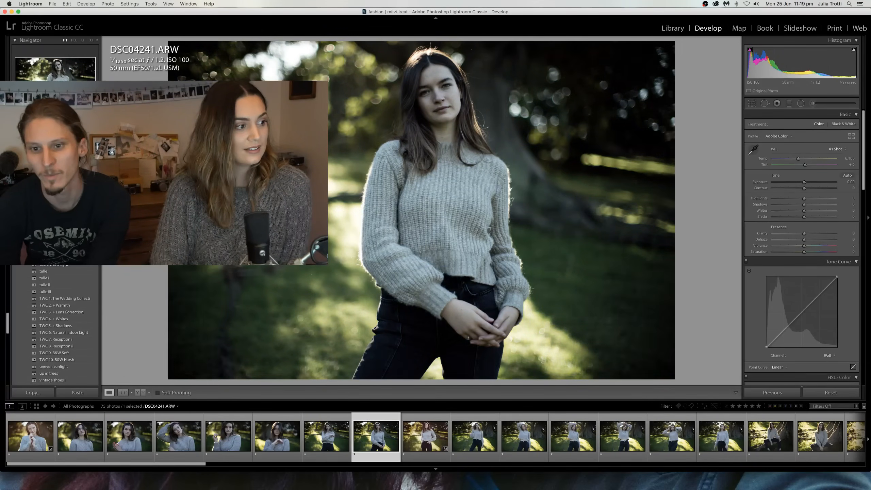
{"action": "scroll", "coordinate": [54, 326], "scroll_direction": "down", "scroll_amount": 4}
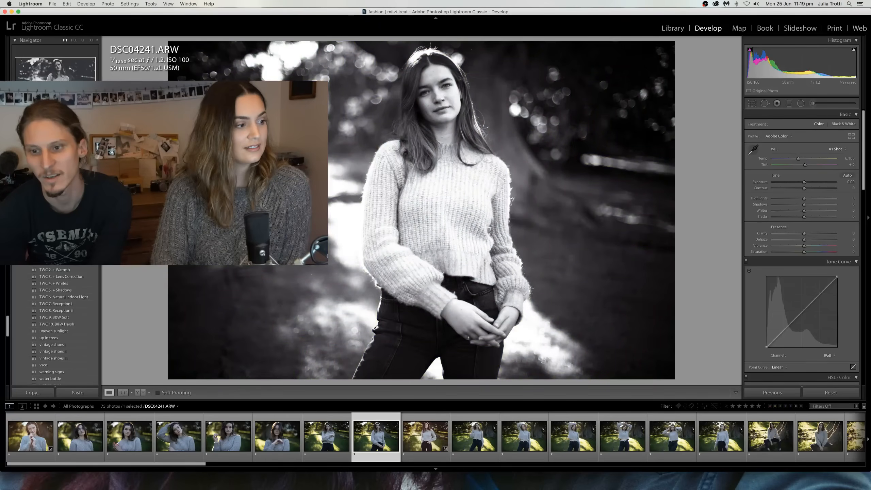
{"action": "scroll", "coordinate": [55, 325], "scroll_direction": "down", "scroll_amount": 5}
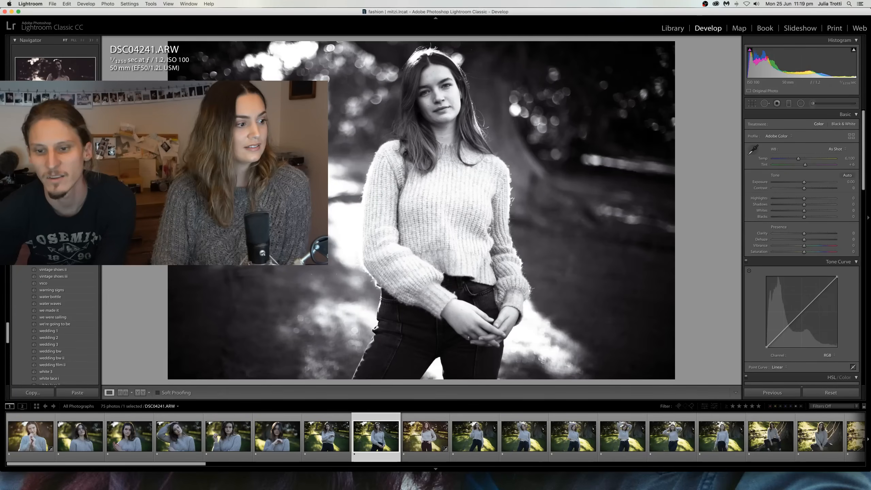
{"action": "scroll", "coordinate": [55, 326], "scroll_direction": "down", "scroll_amount": 3}
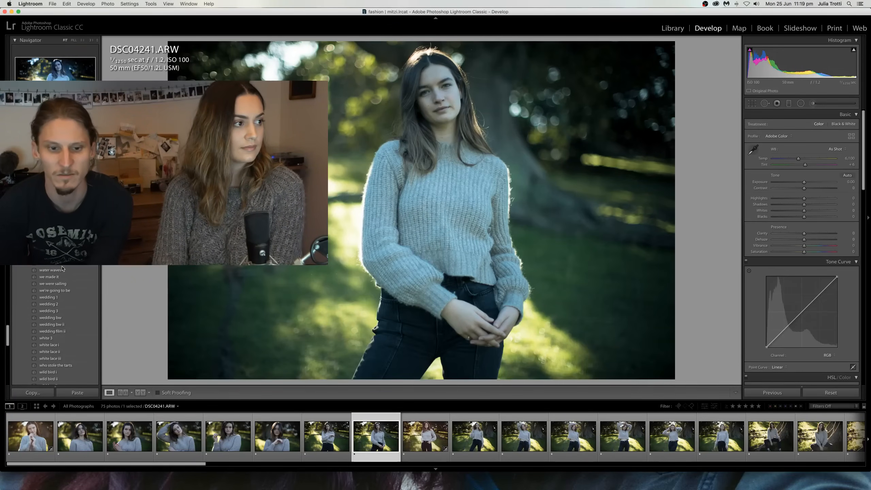
{"action": "left_click", "coordinate": [64, 284]}
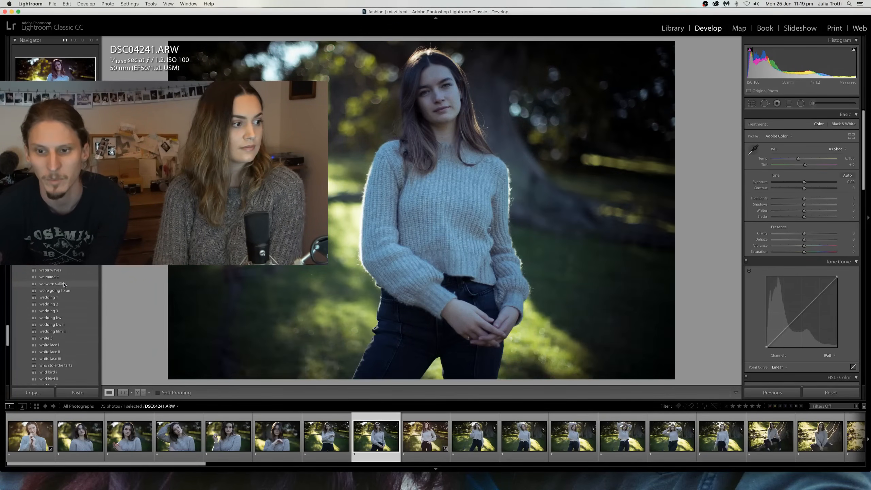
{"action": "left_click", "coordinate": [65, 284]}
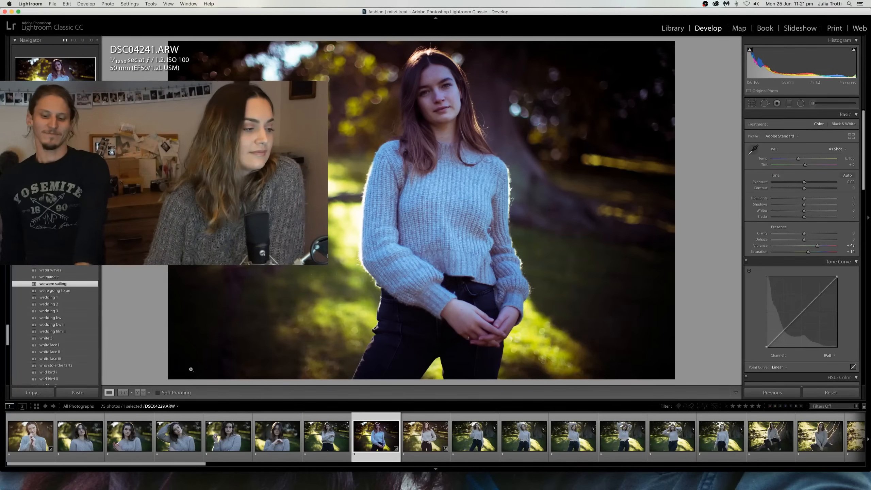
- Preview the presets down to the x bw group, compare DSC04241 with the edited DSC04243, and apply the we're going to be preset to DSC04241
{"action": "scroll", "coordinate": [58, 307], "scroll_direction": "down", "scroll_amount": 5}
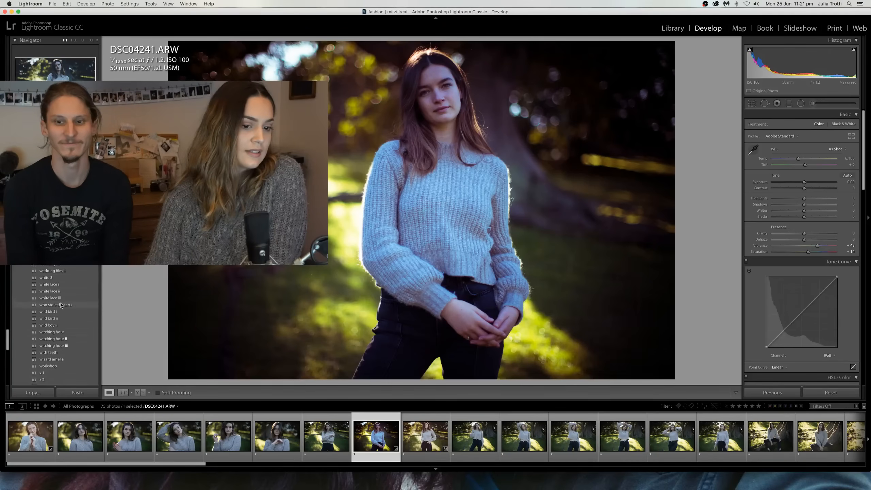
{"action": "scroll", "coordinate": [61, 305], "scroll_direction": "down", "scroll_amount": 3}
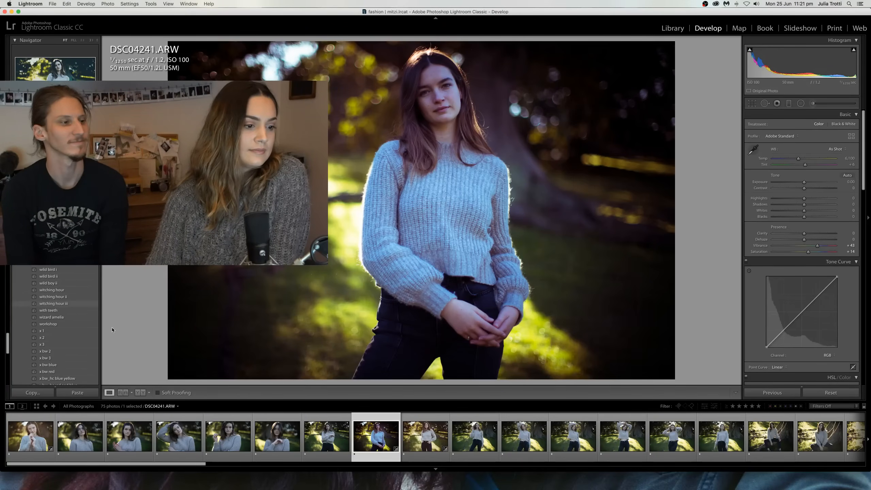
{"action": "left_click", "coordinate": [433, 442]}
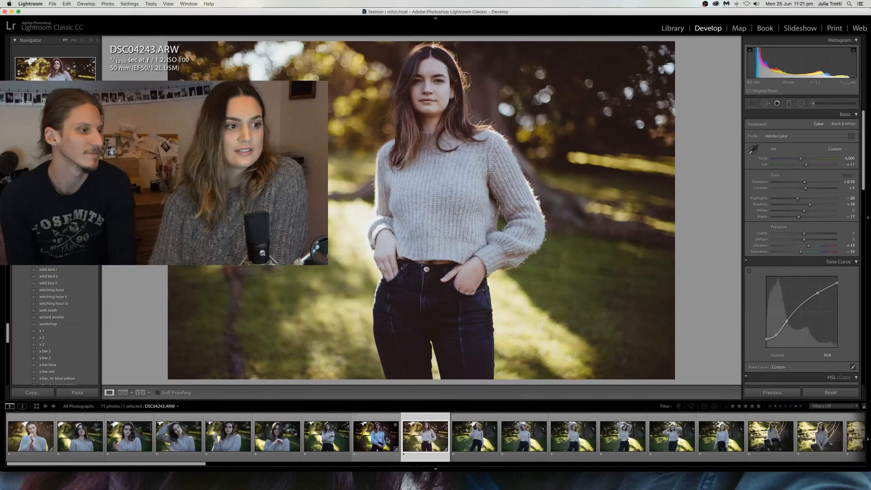
{"action": "left_click", "coordinate": [383, 439]}
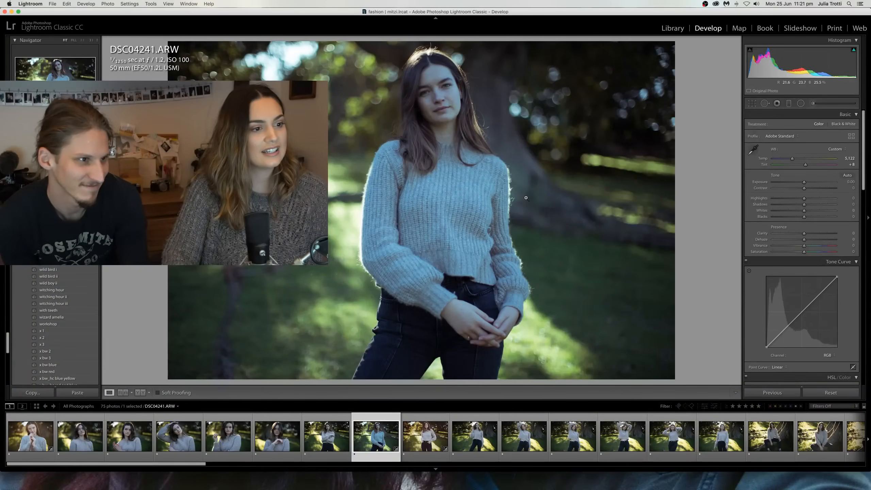
- Preview the black-and-white, vintage and yosemite presets at the end of the user preset list on DSC04241
{"action": "scroll", "coordinate": [54, 326], "scroll_direction": "down", "scroll_amount": 5}
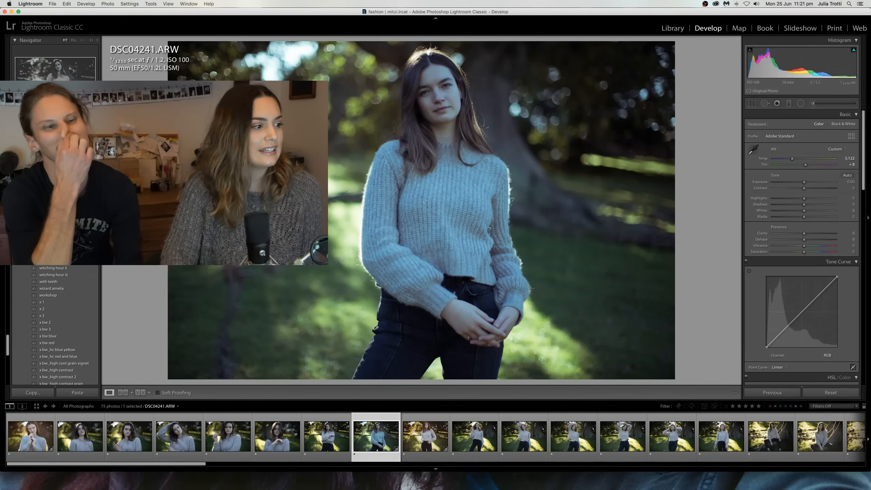
{"action": "scroll", "coordinate": [55, 326], "scroll_direction": "down", "scroll_amount": 2}
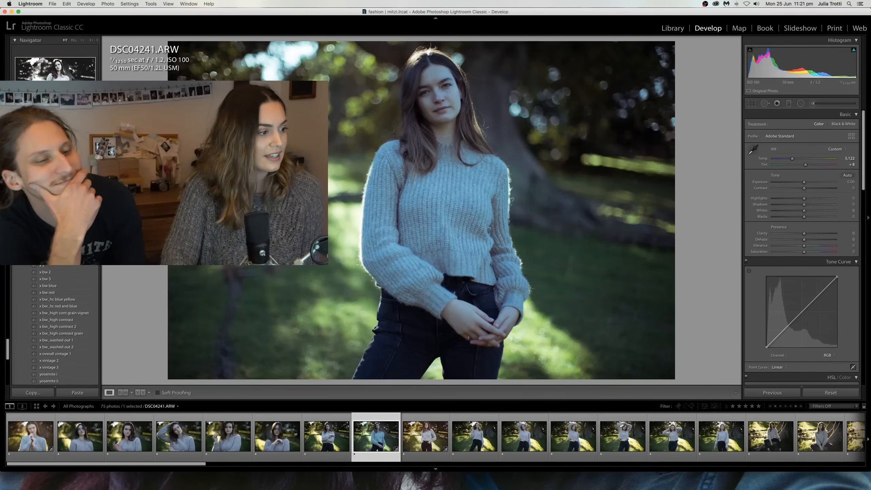
{"action": "scroll", "coordinate": [55, 326], "scroll_direction": "down", "scroll_amount": 2}
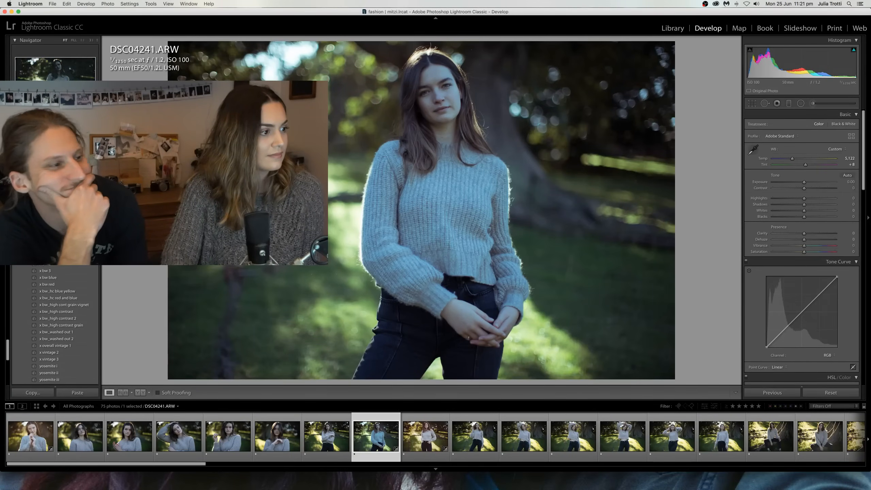
{"action": "scroll", "coordinate": [54, 240], "scroll_direction": "down", "scroll_amount": 2}
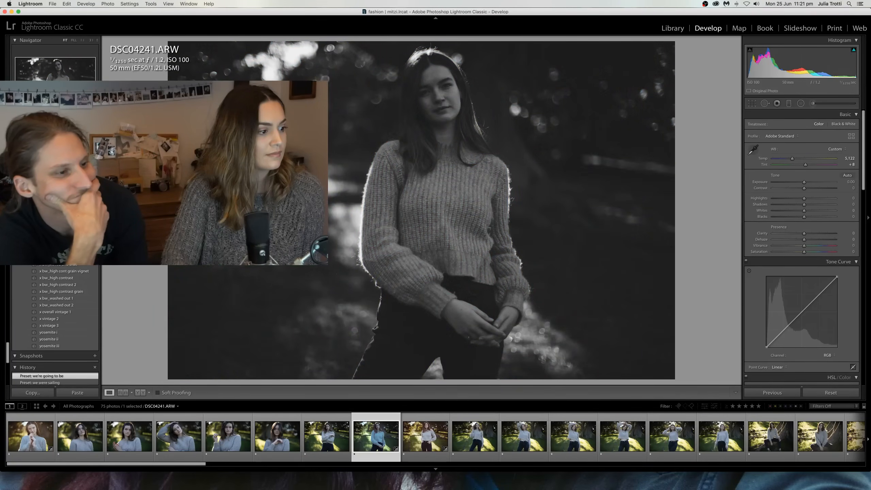
{"action": "scroll", "coordinate": [55, 206], "scroll_direction": "up", "scroll_amount": 5}
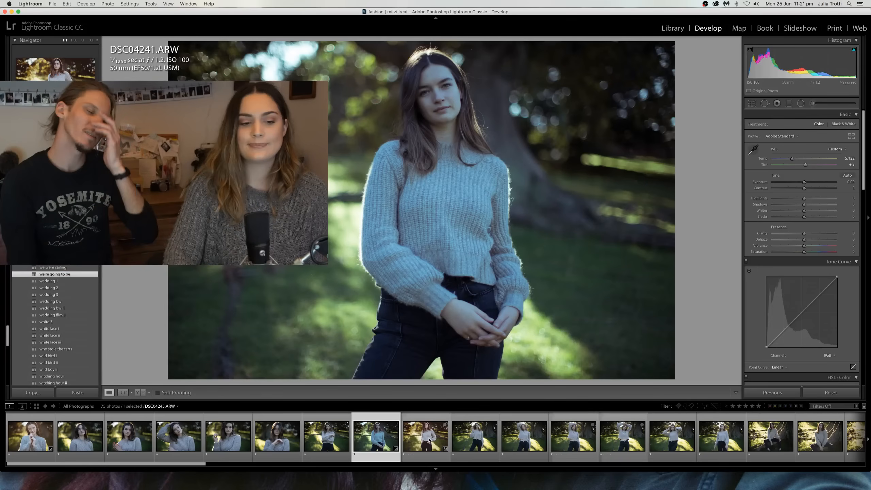
- Switch to the edited DSC04243 and preview user presets on it, from the numbered ones to london, la la land and L.A
{"action": "left_click", "coordinate": [429, 440]}
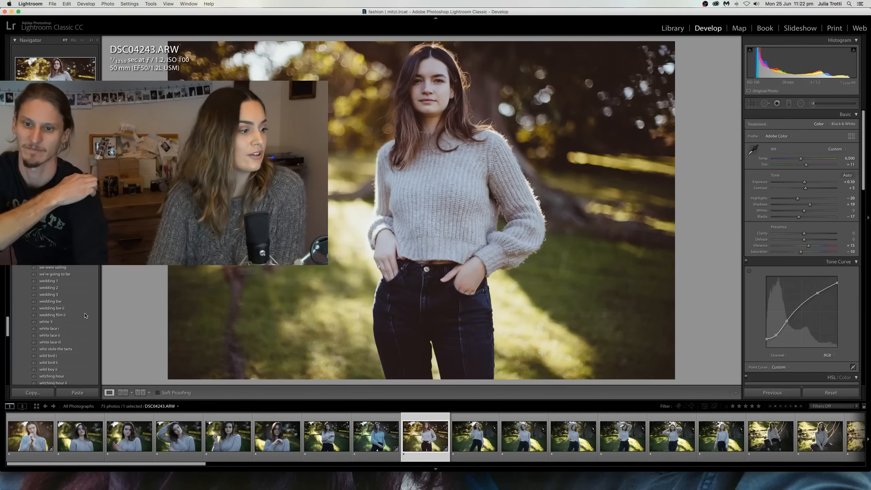
{"action": "scroll", "coordinate": [79, 319], "scroll_direction": "up", "scroll_amount": 15}
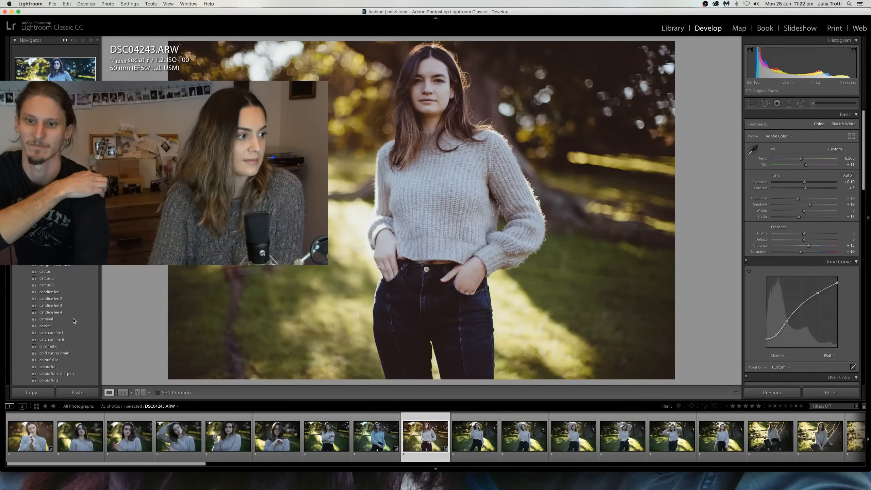
{"action": "scroll", "coordinate": [73, 320], "scroll_direction": "up", "scroll_amount": 10}
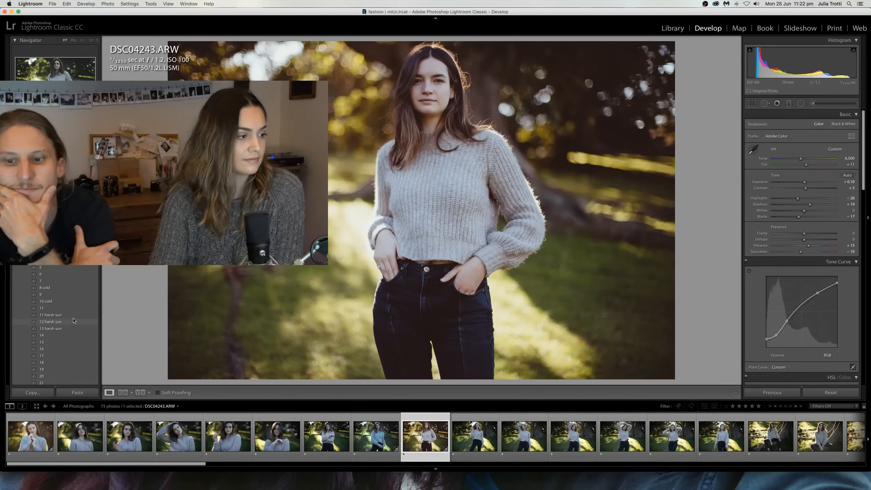
{"action": "scroll", "coordinate": [73, 320], "scroll_direction": "down", "scroll_amount": 15}
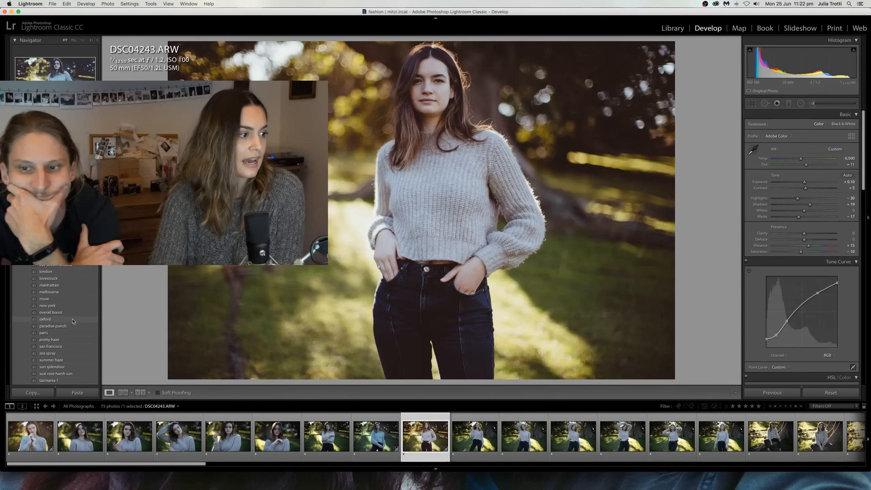
{"action": "scroll", "coordinate": [73, 320], "scroll_direction": "up", "scroll_amount": 3}
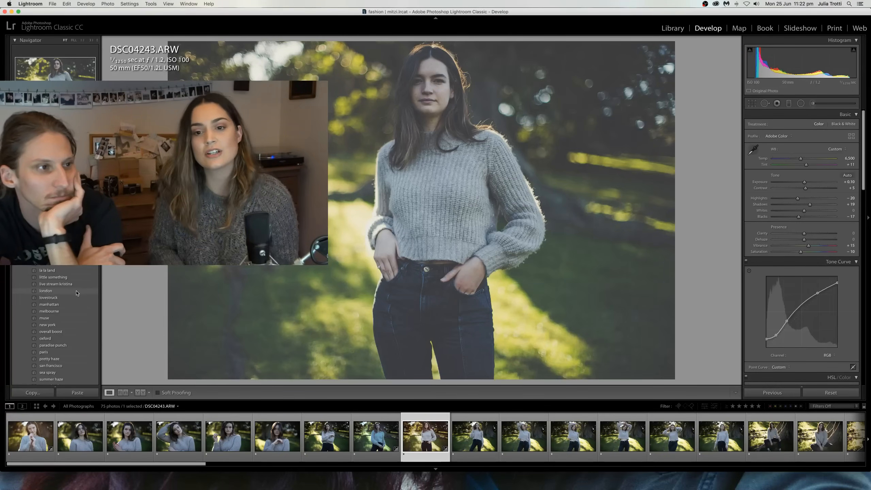
{"action": "scroll", "coordinate": [73, 288], "scroll_direction": "up", "scroll_amount": 2}
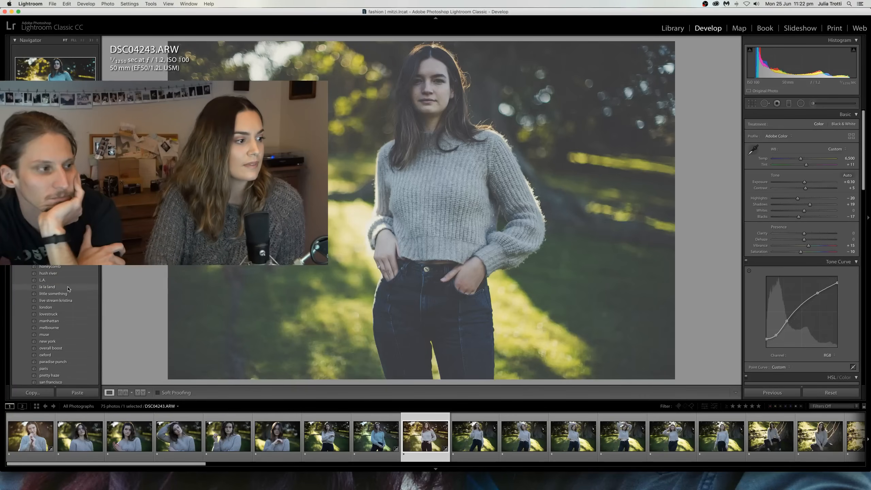
{"action": "scroll", "coordinate": [72, 287], "scroll_direction": "up", "scroll_amount": 2}
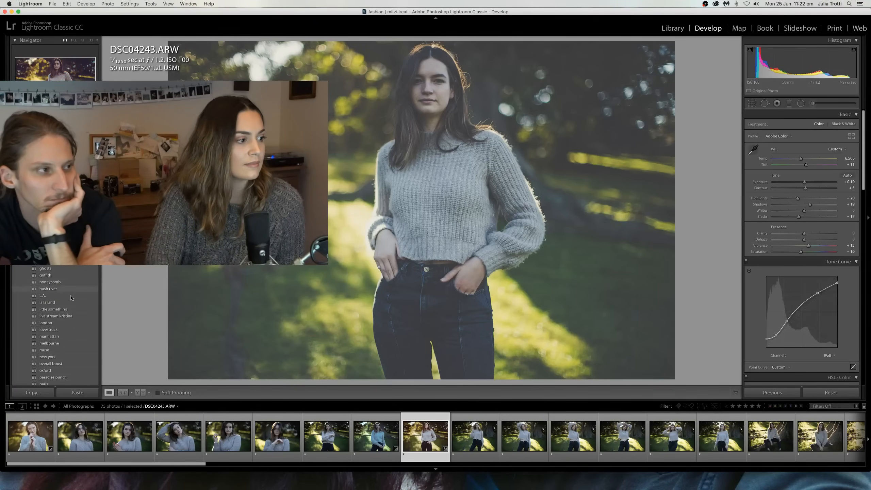
{"action": "left_click", "coordinate": [71, 297]}
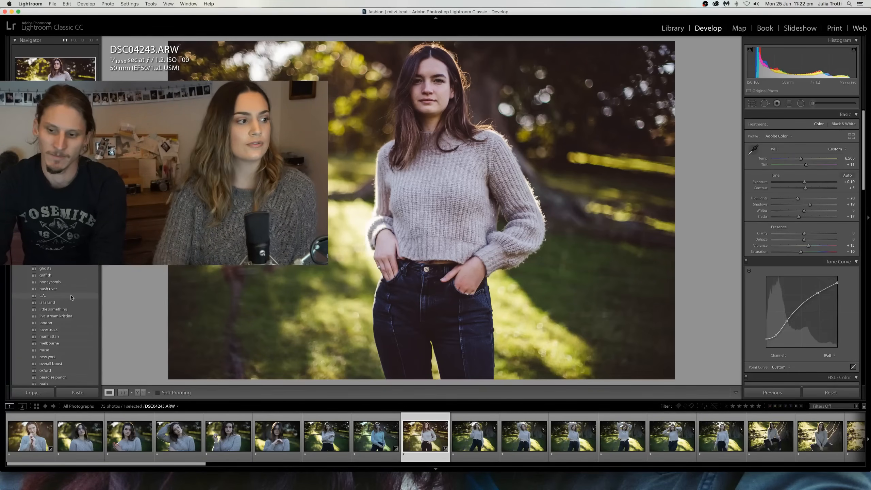
{"action": "scroll", "coordinate": [71, 297], "scroll_direction": "up", "scroll_amount": 4}
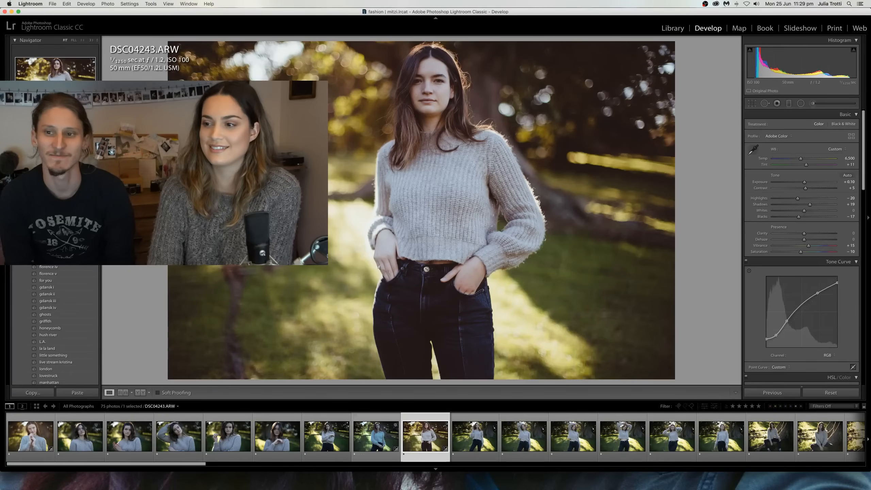
- Open the export settings for the edited photo DSC04243
{"action": "key", "text": "super+shift+e"}
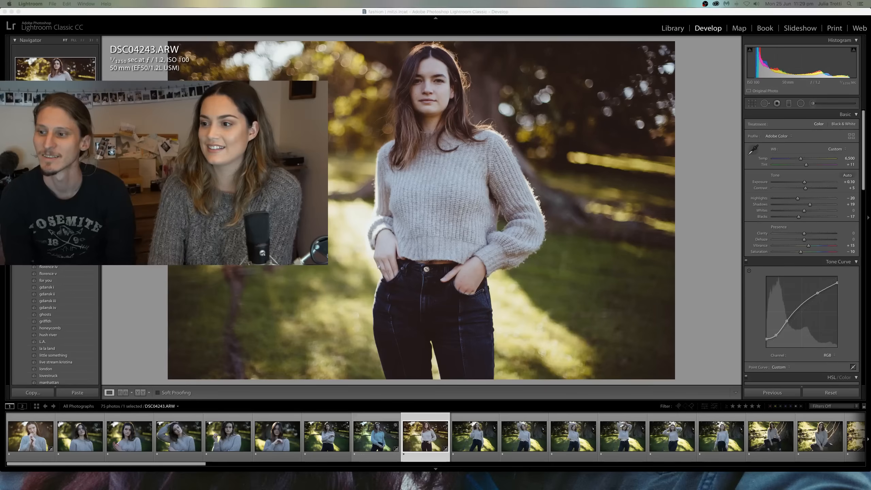